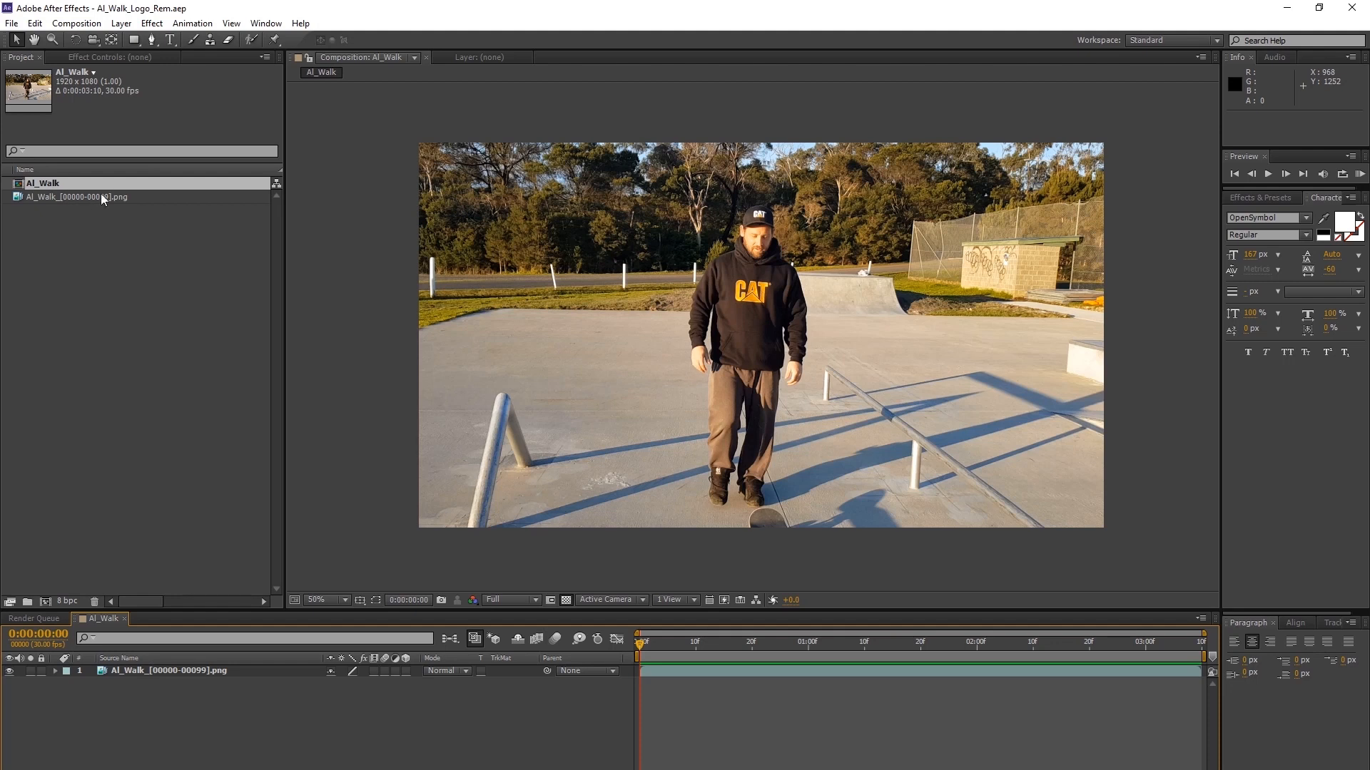
Send the Al_Walk footage layer to mocha AE and create the Al_Walk project with frame range 0 to 99 at 30 fps
left_click(187, 674)
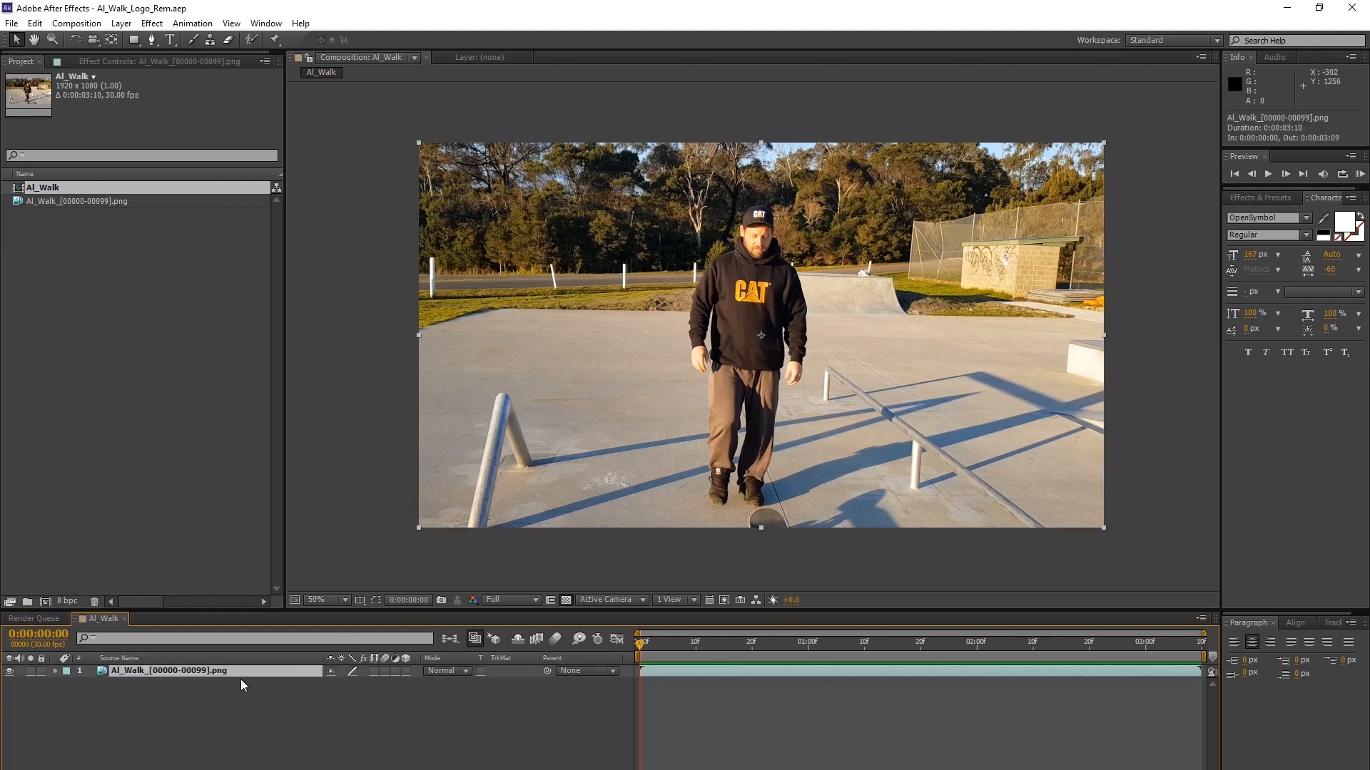
left_click(193, 24)
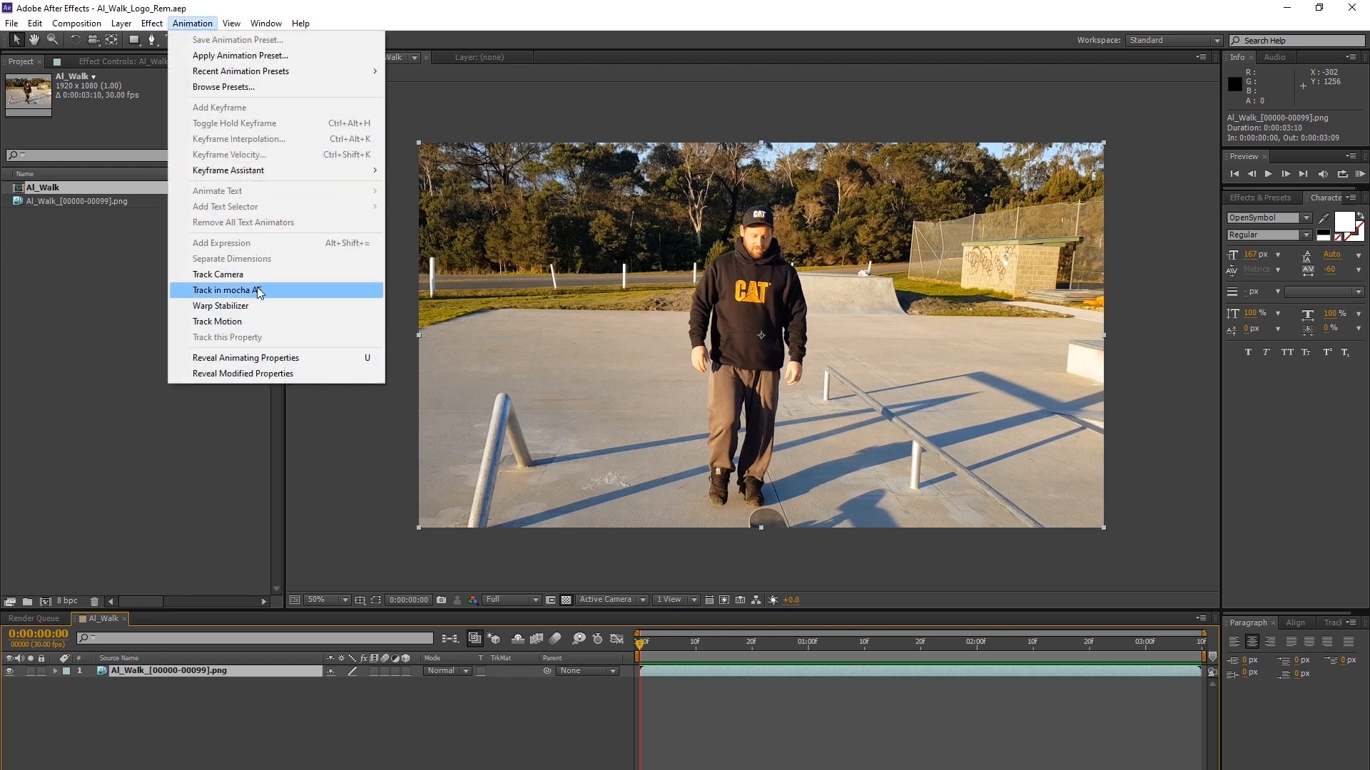
left_click(256, 294)
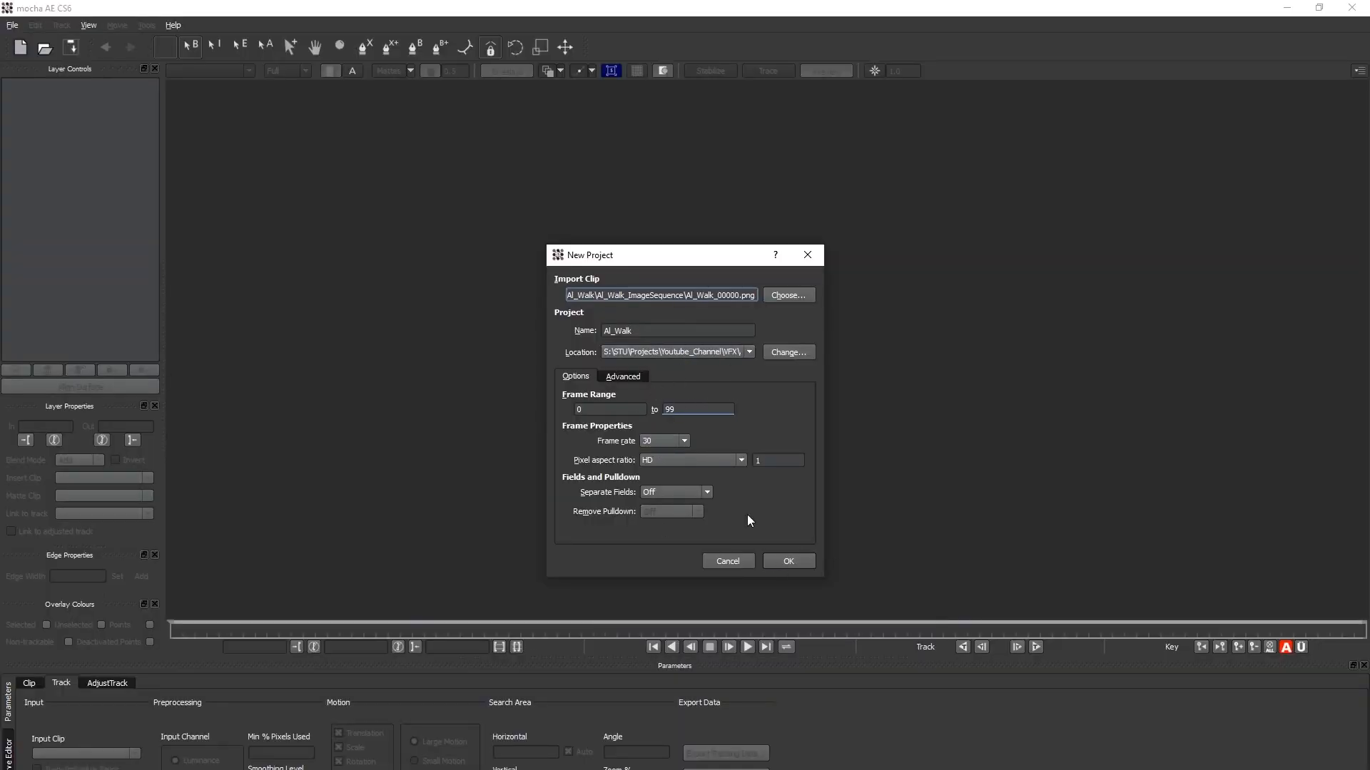
left_click(791, 563)
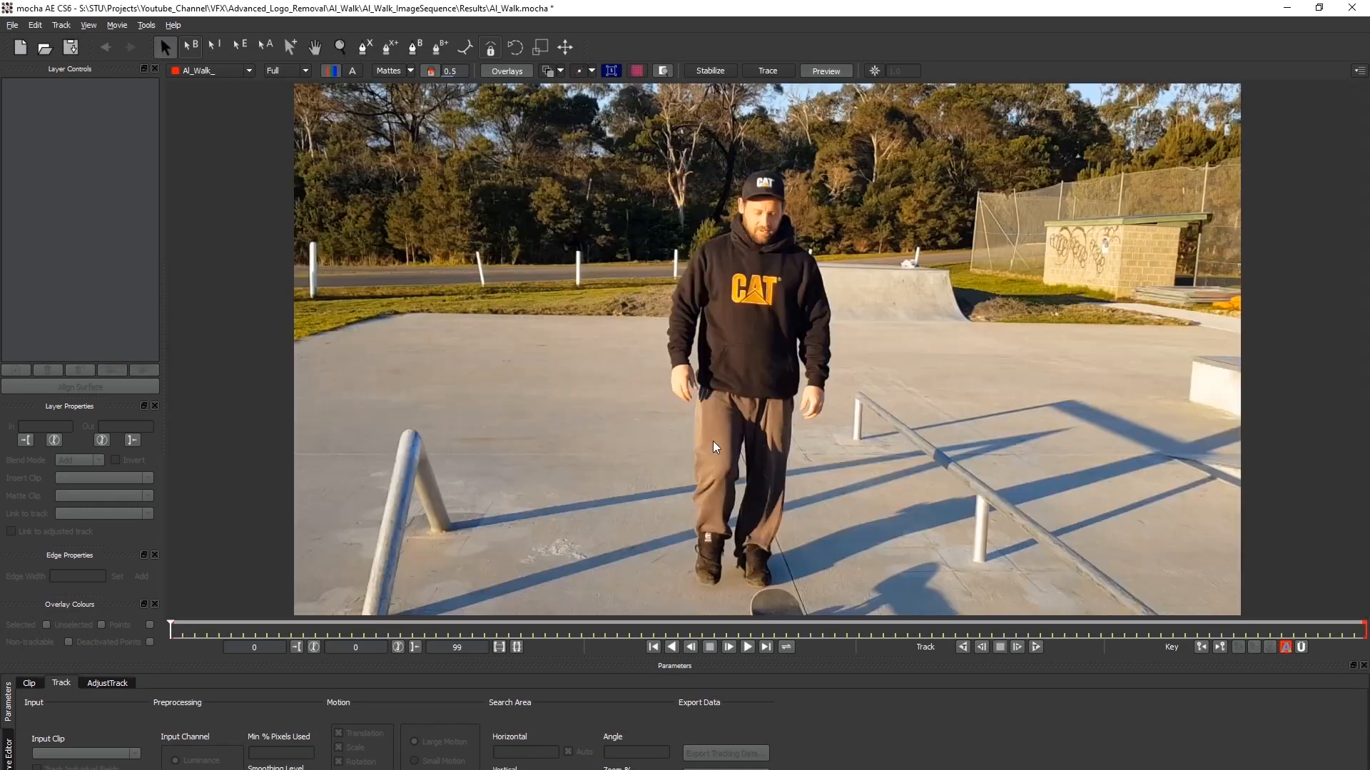
At frame 51, draw a closed four-point X-Spline loosely around the CAT logo on the hoodie
mouse_move(172, 632)
left_mouse_down()
mouse_move(846, 633)
mouse_move(162, 633)
left_mouse_up()
left_click_drag(170, 633, 781, 629)
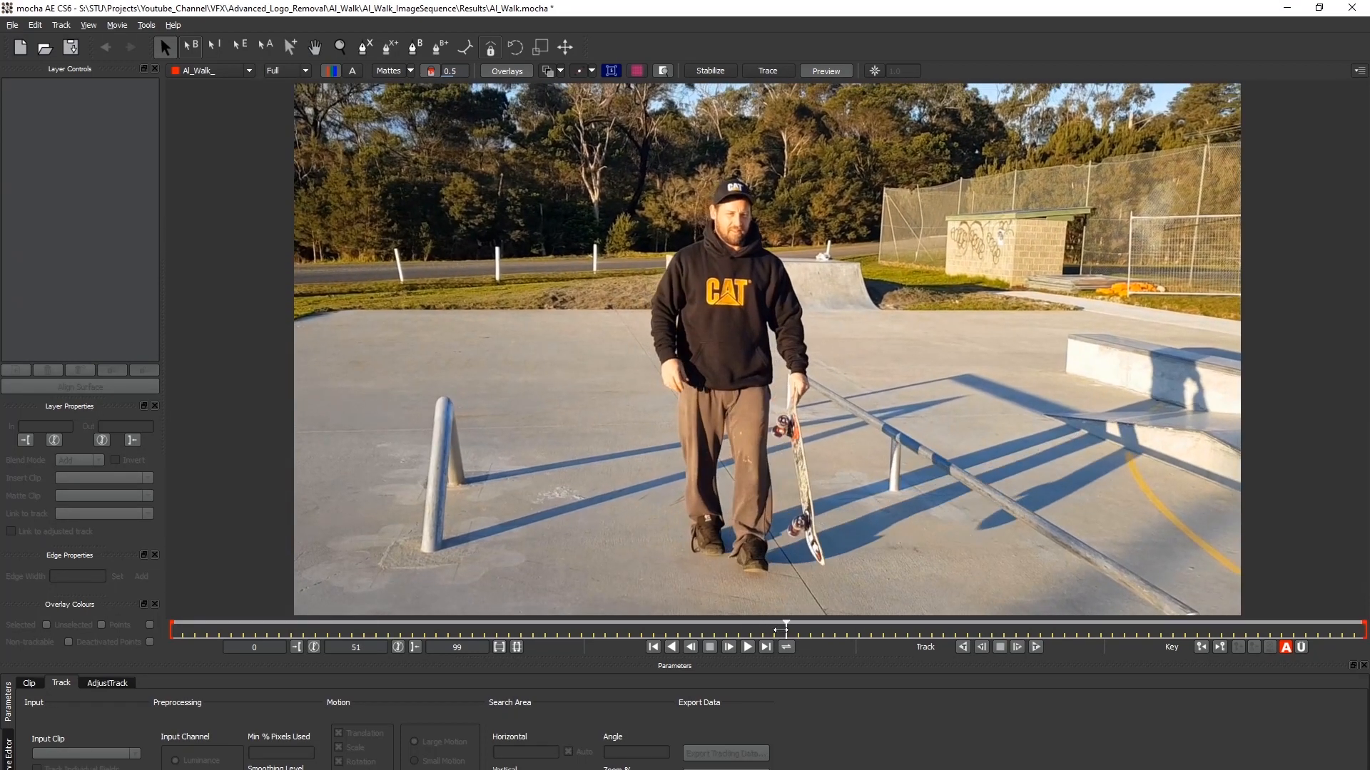
key("z")
left_click_drag(745, 296, 682, 187)
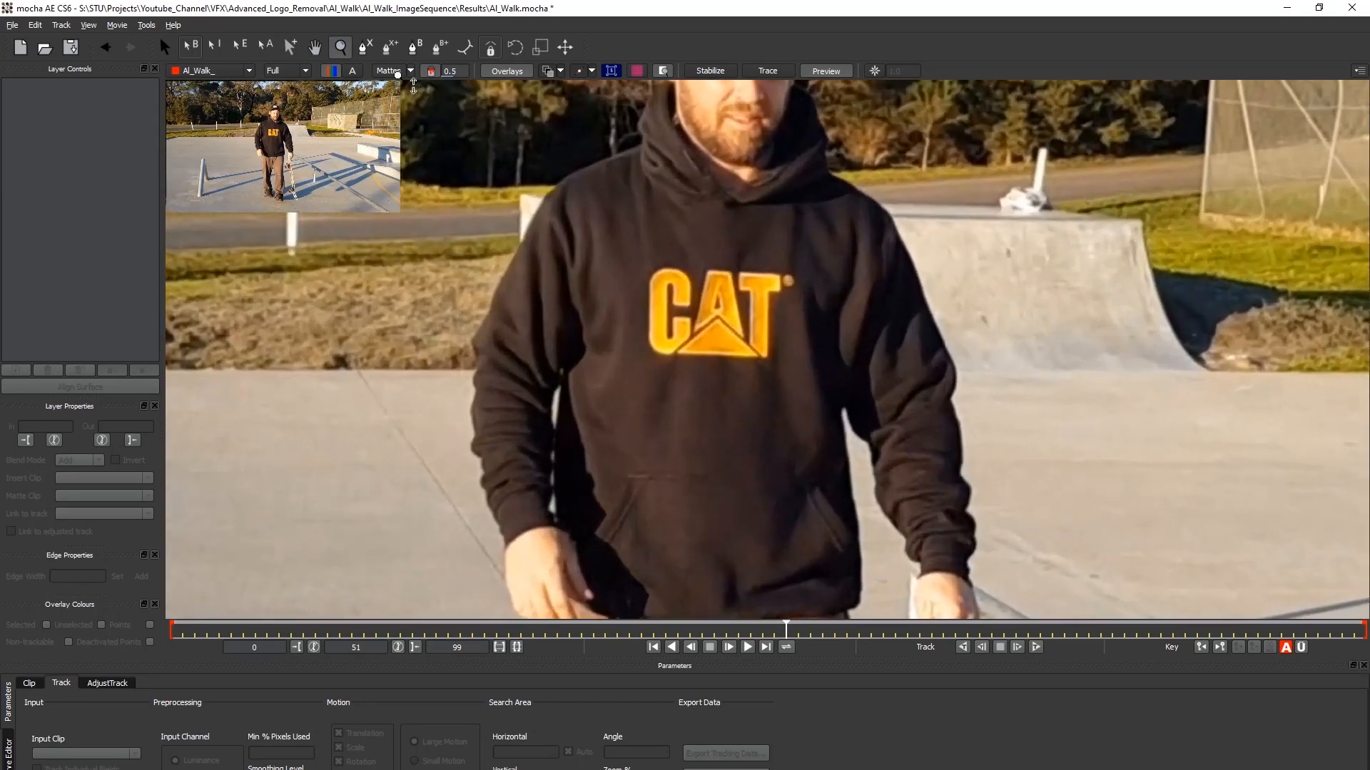
left_click(366, 53)
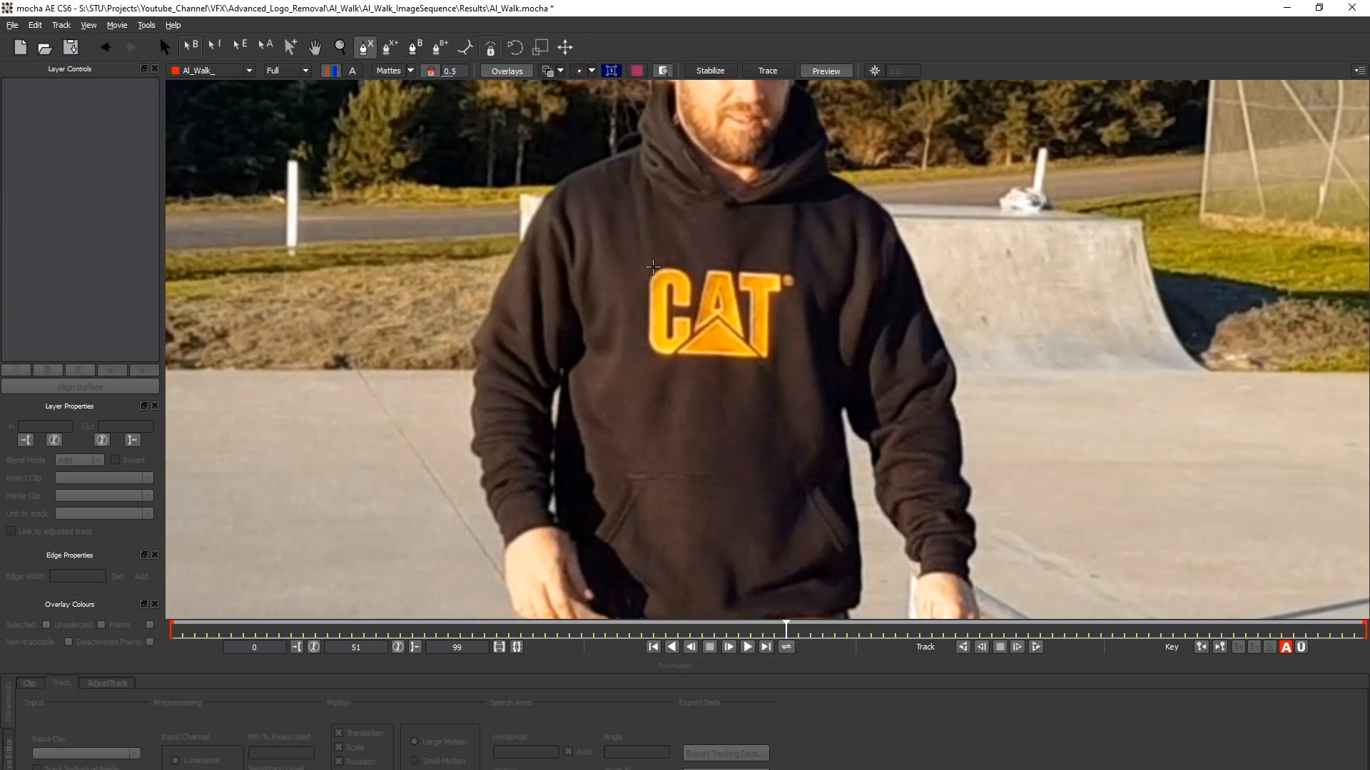
left_click(639, 257)
left_click(635, 368)
left_click(802, 371)
left_click(808, 258)
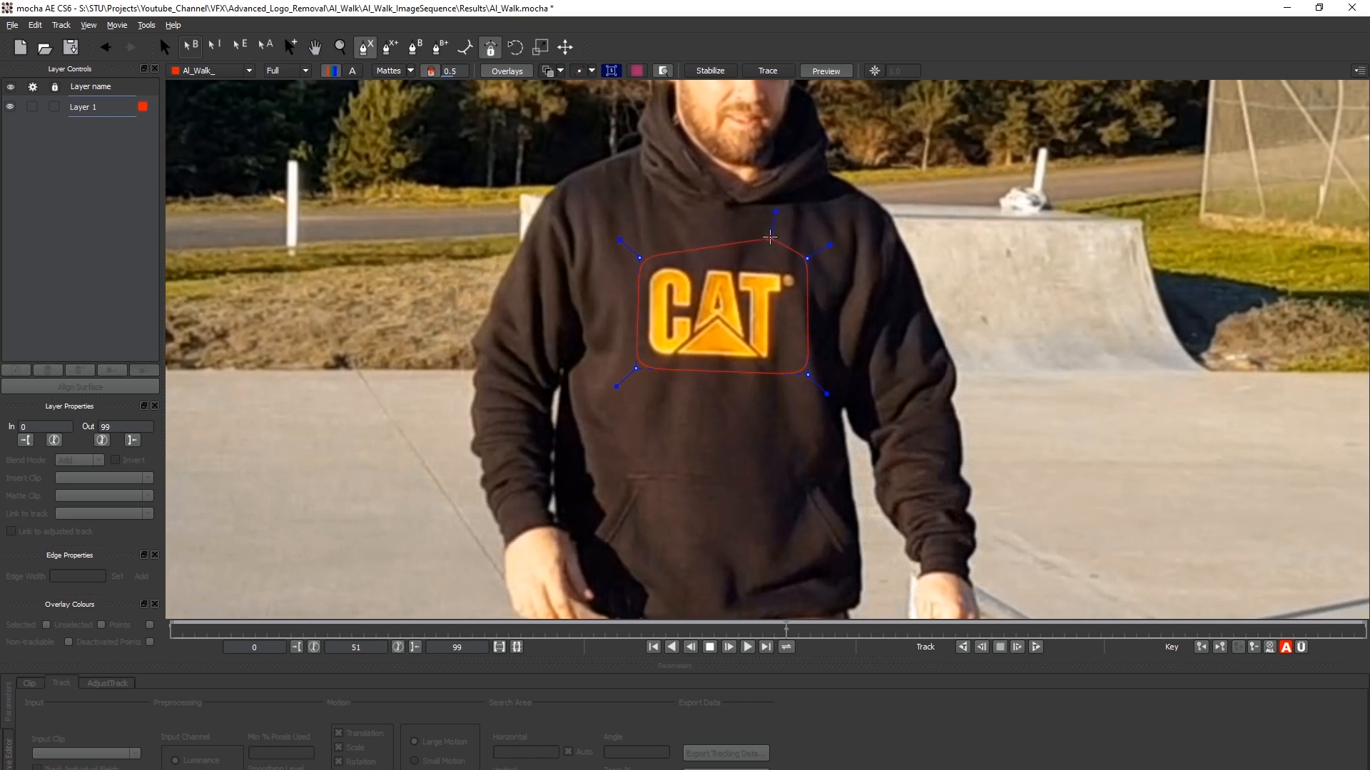
right_click(771, 236)
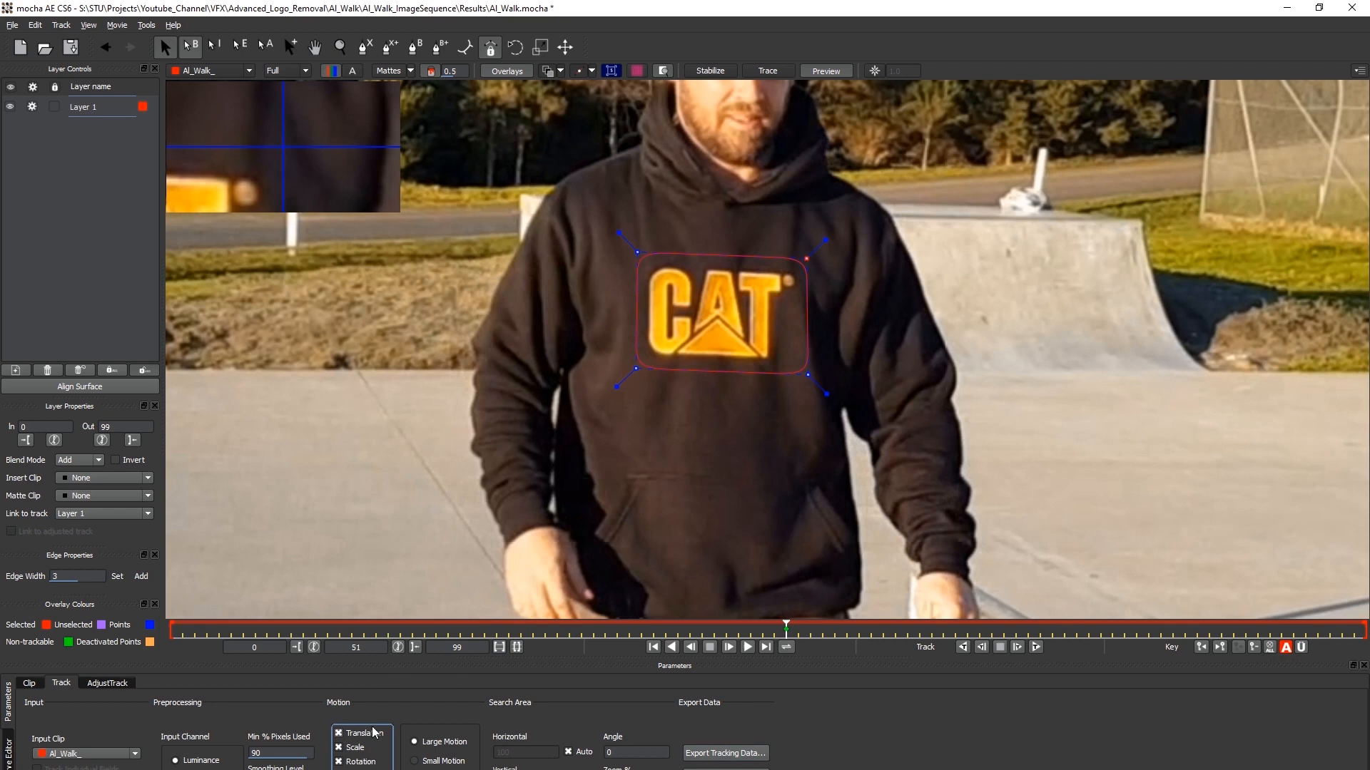
Track the logo spline forward from frame 51 to the end and backward from frame 51 to the start
left_click(1036, 647)
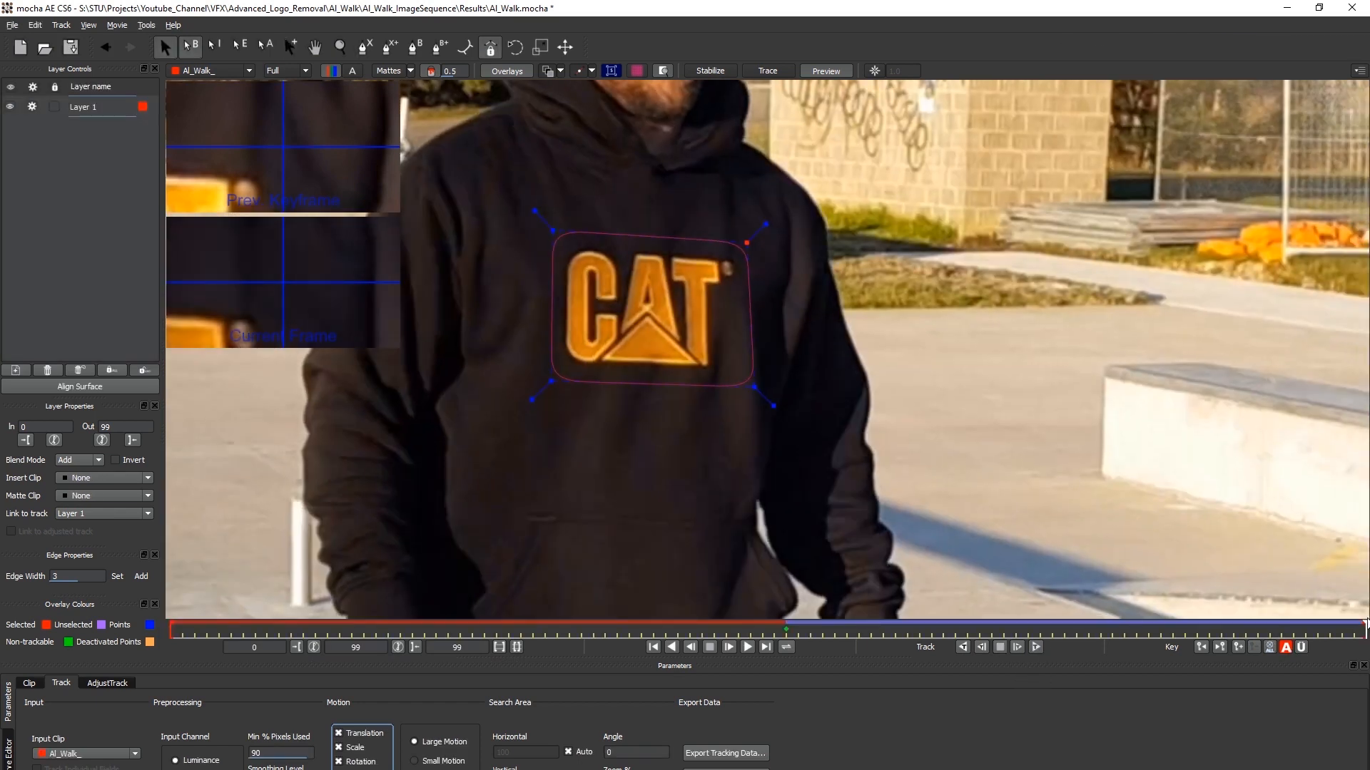
left_click_drag(1363, 632, 785, 643)
left_click(962, 647)
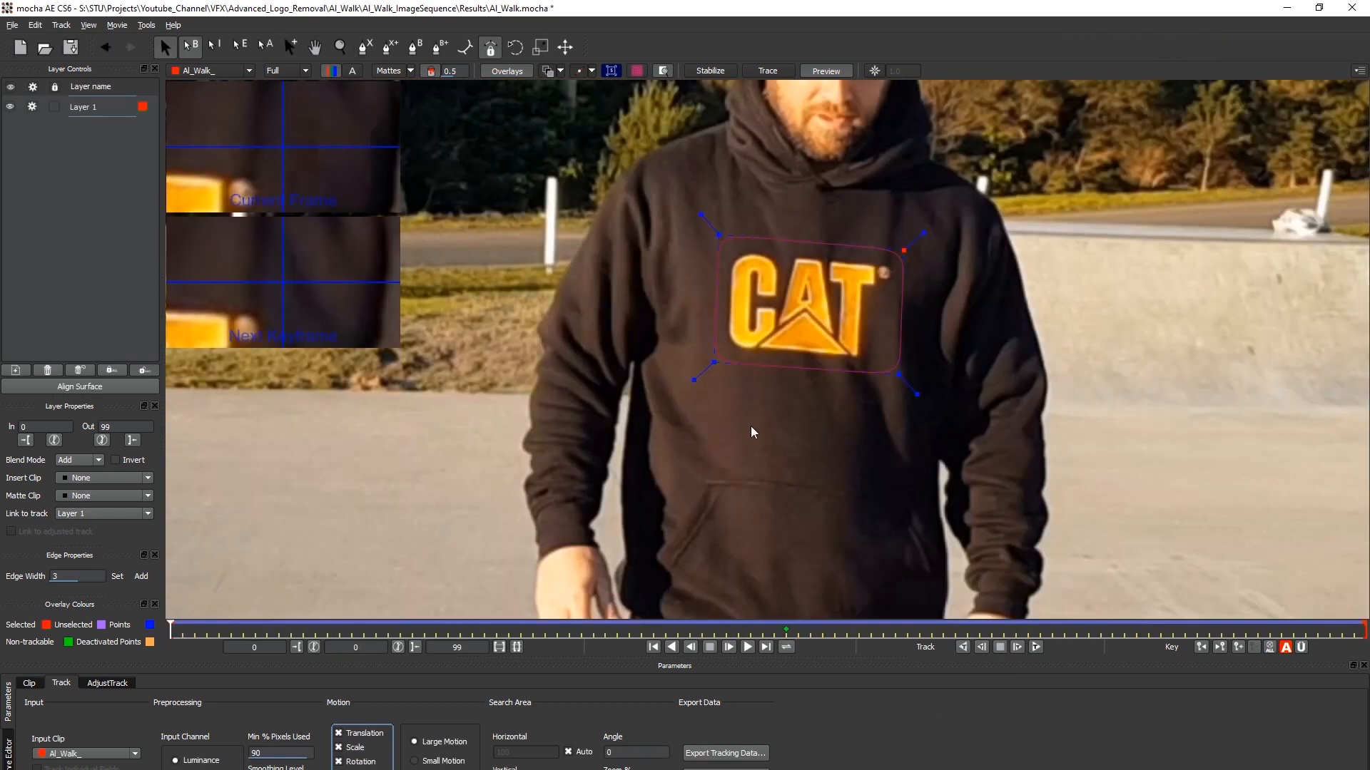
Return to frame 51 and display the grid and the planar surface over the tracked logo
left_click_drag(173, 631, 785, 630)
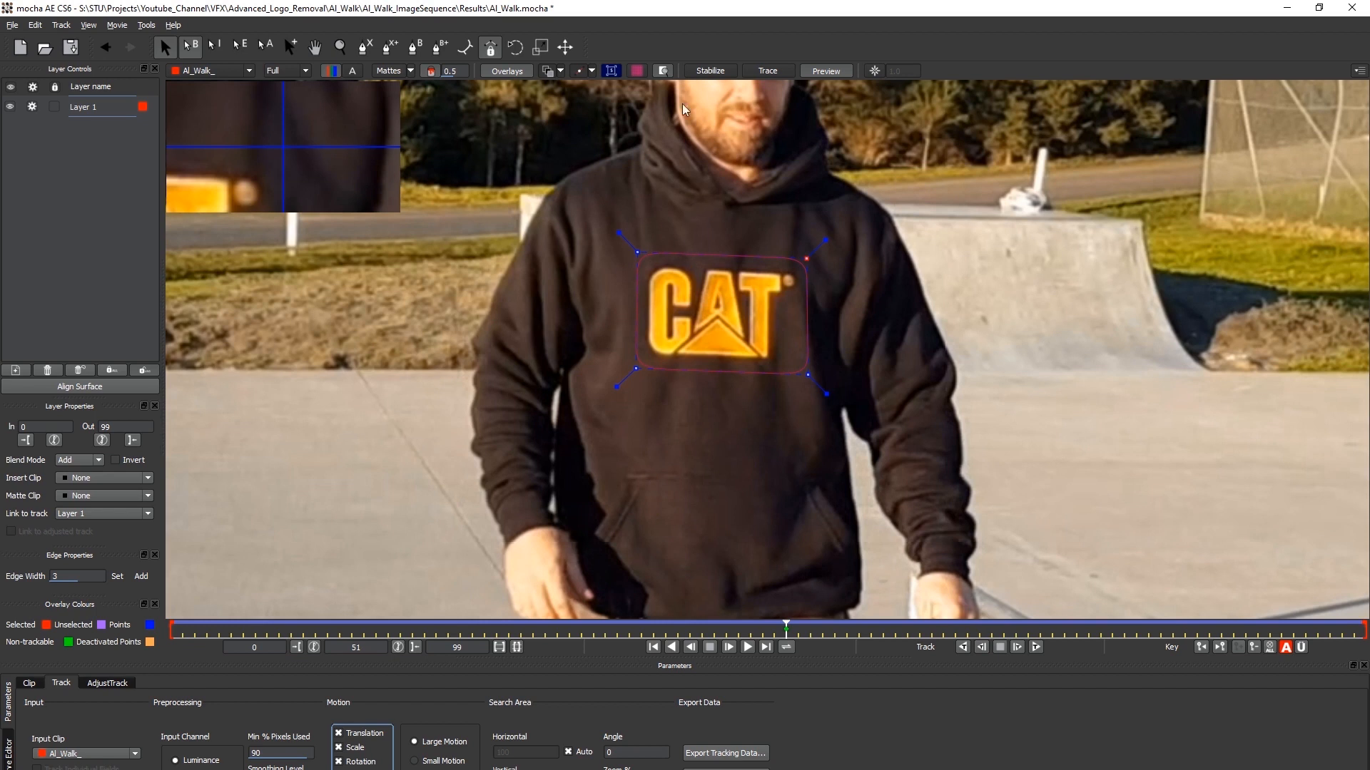
left_click(638, 73)
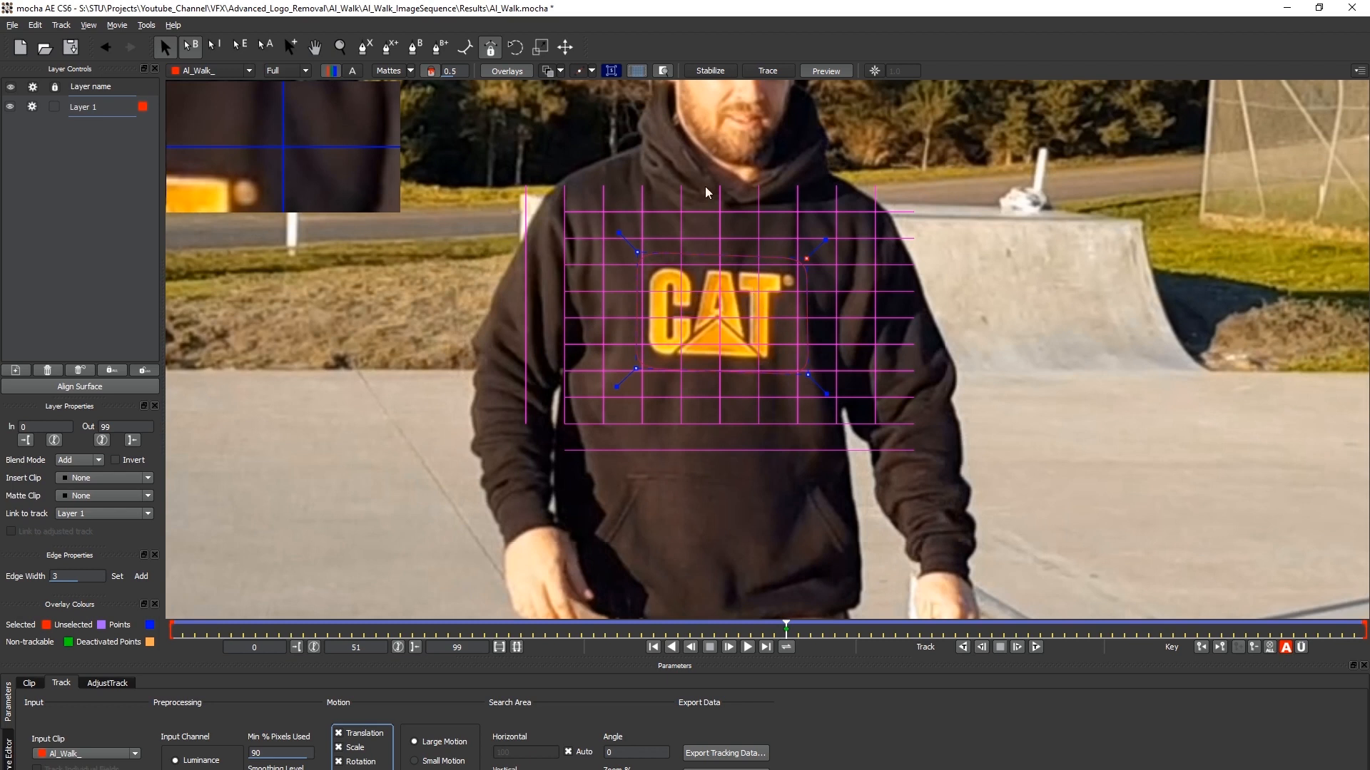
left_click(340, 47)
left_click_drag(720, 290, 723, 229)
left_click_drag(743, 315, 749, 214)
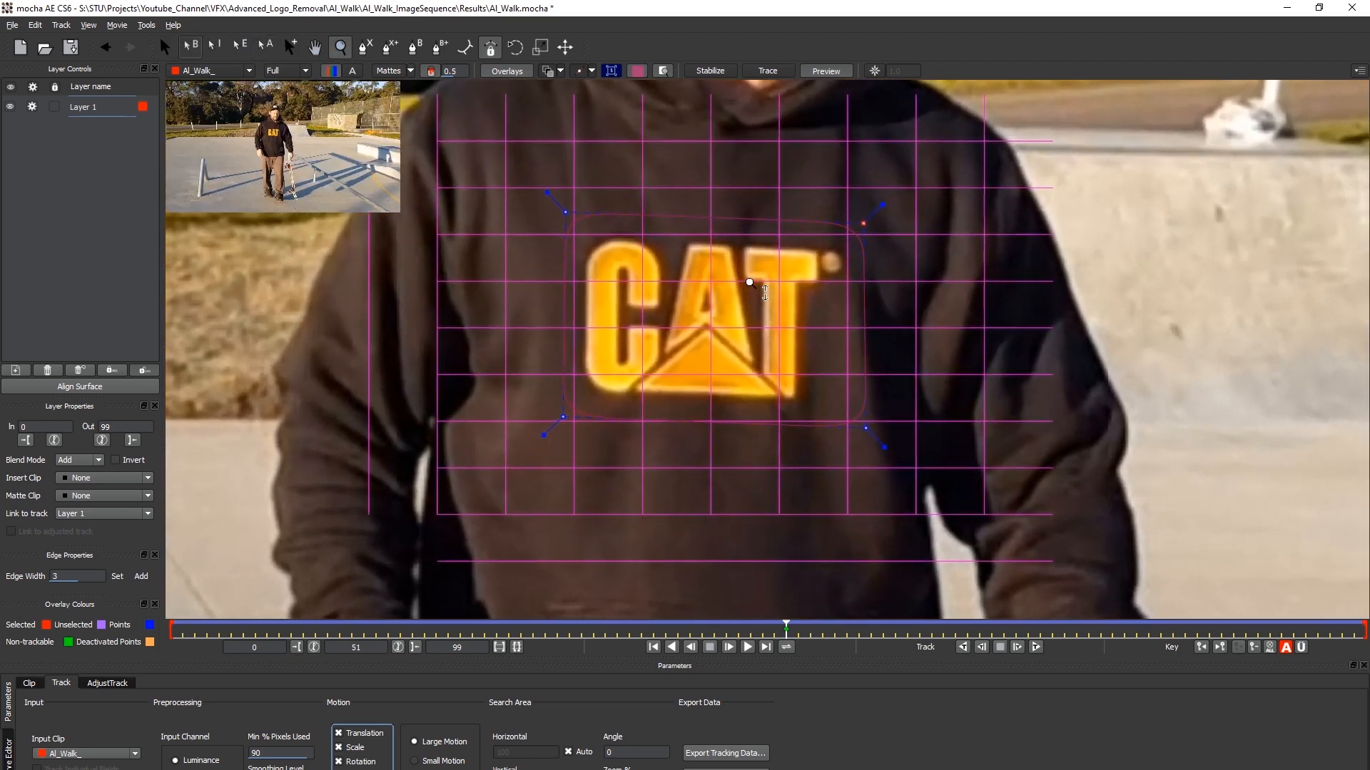
left_click(613, 71)
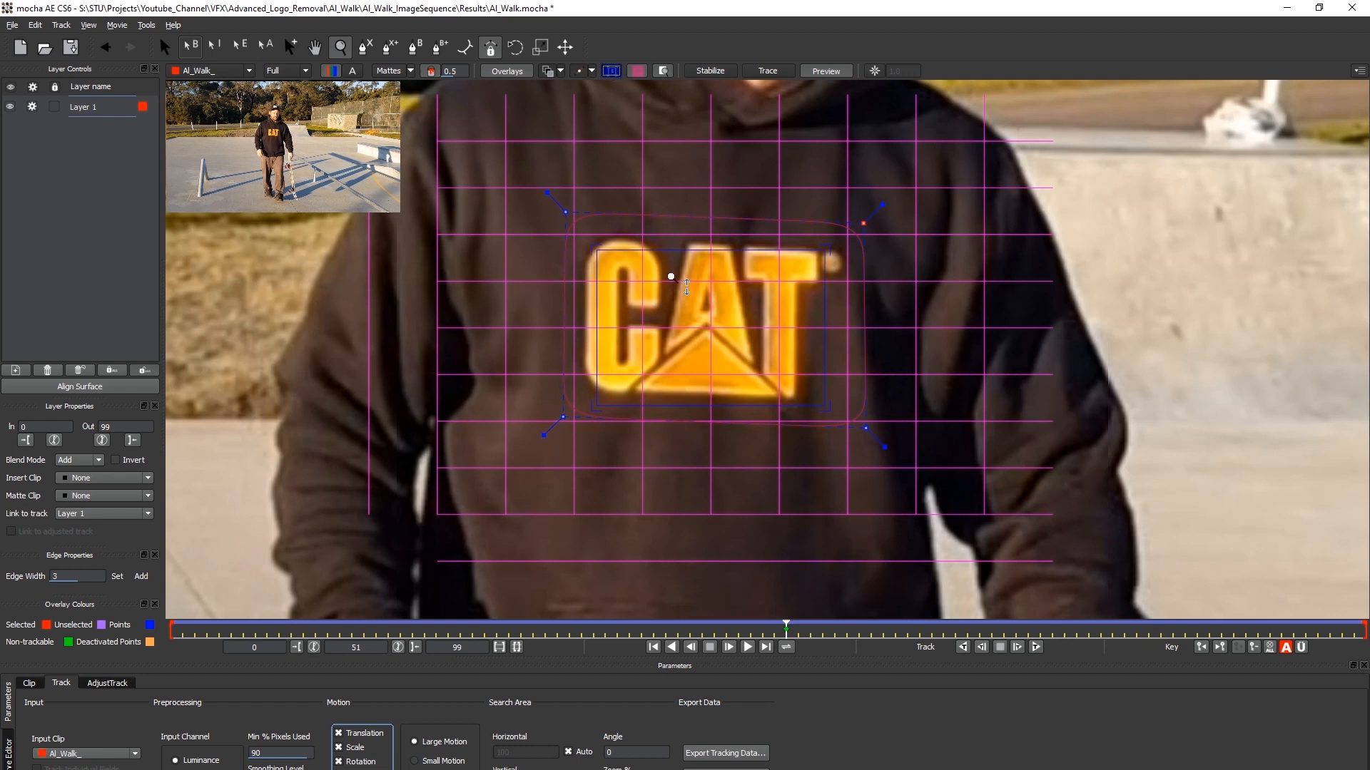
Align the planar surface's upper-left and lower-left corners with the left edge of the CAT logo
key("s")
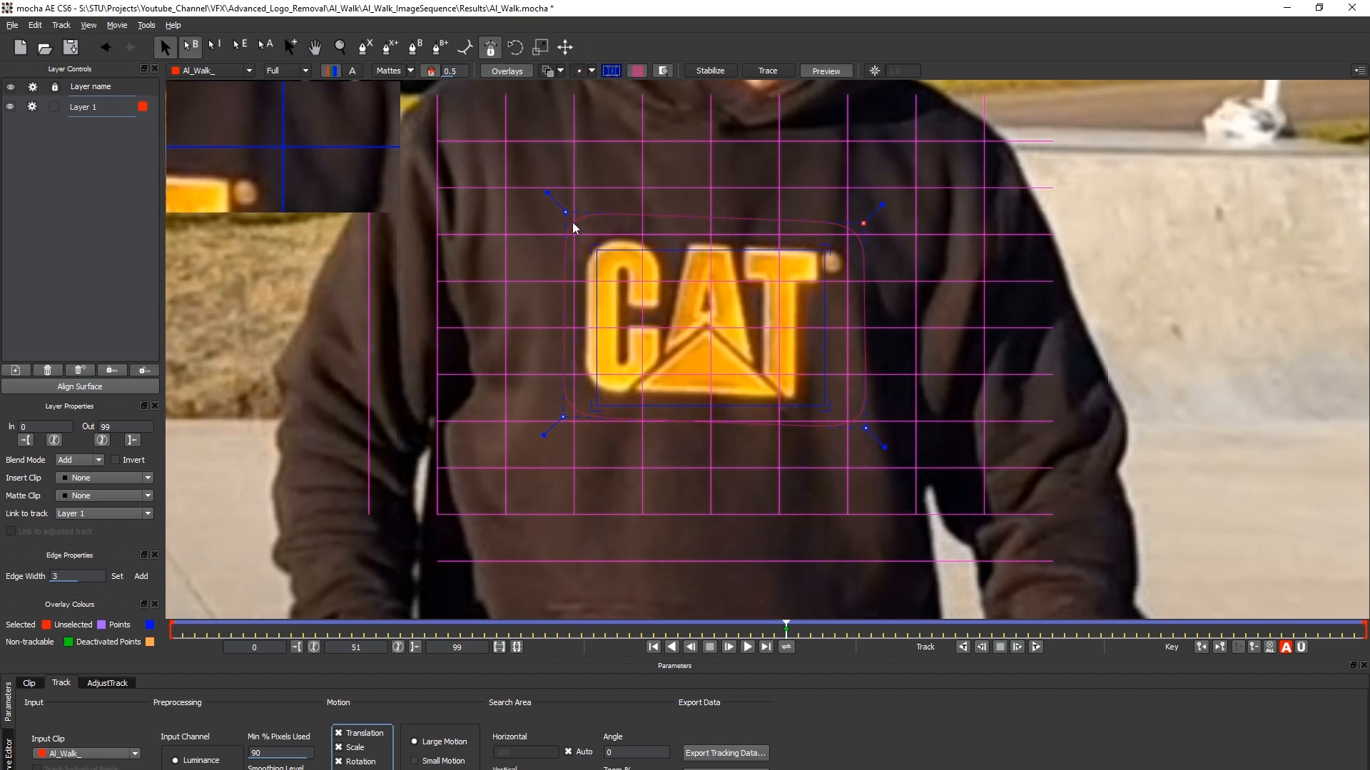
left_click_drag(596, 250, 585, 238)
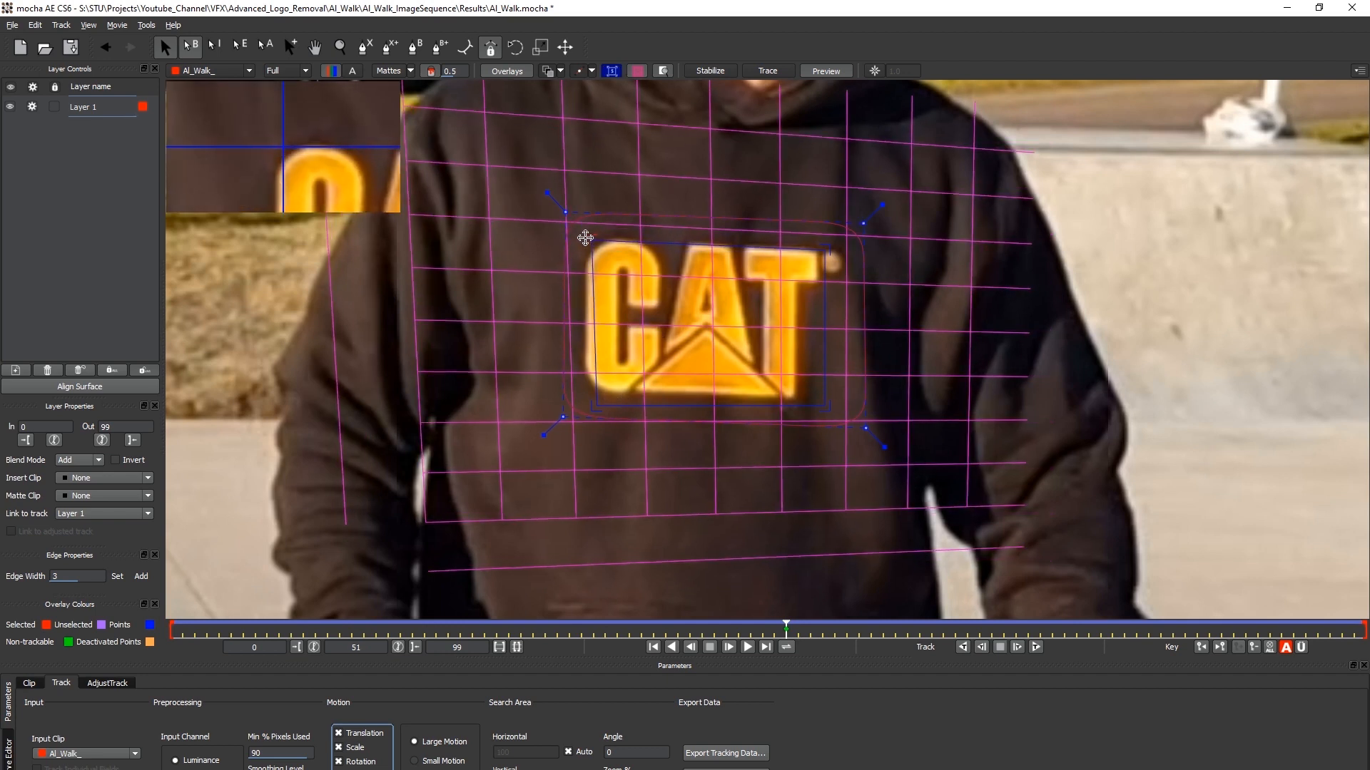
left_click_drag(590, 409, 582, 390)
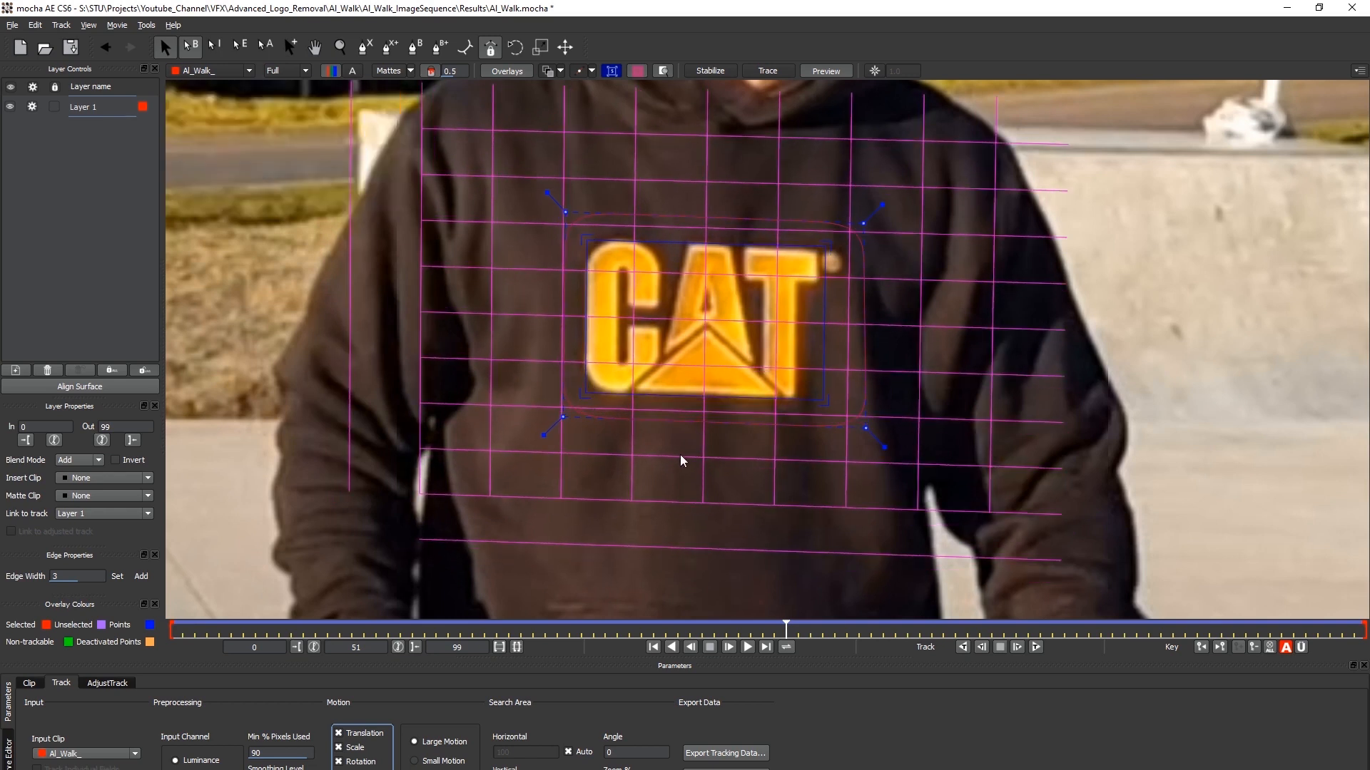
Play the clip to check how closely the tracked grid follows the hoodie logo
left_click(340, 47)
left_click_drag(754, 416, 769, 427)
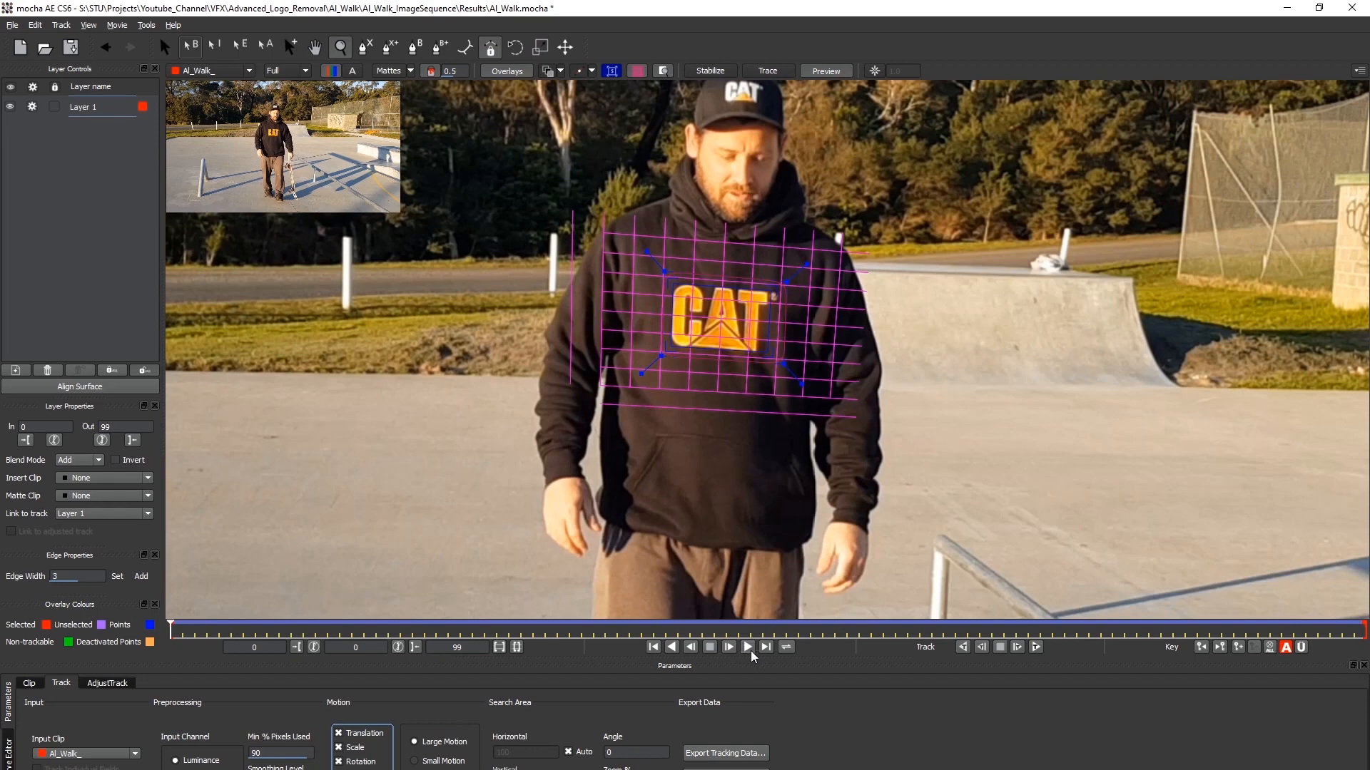
left_click(748, 647)
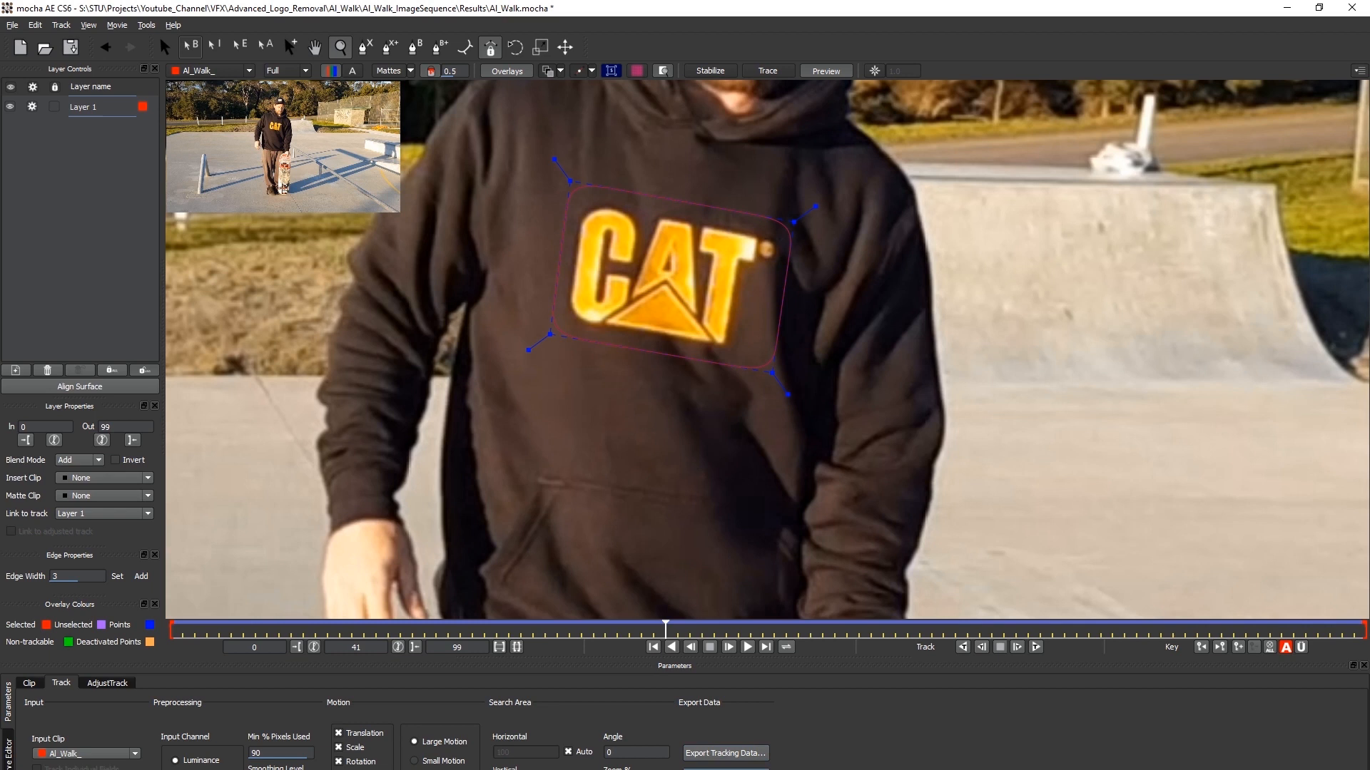
Copy the selected layer's shape data to the clipboard as mocha shape data for AE, and switch to After Effects
left_click(725, 769)
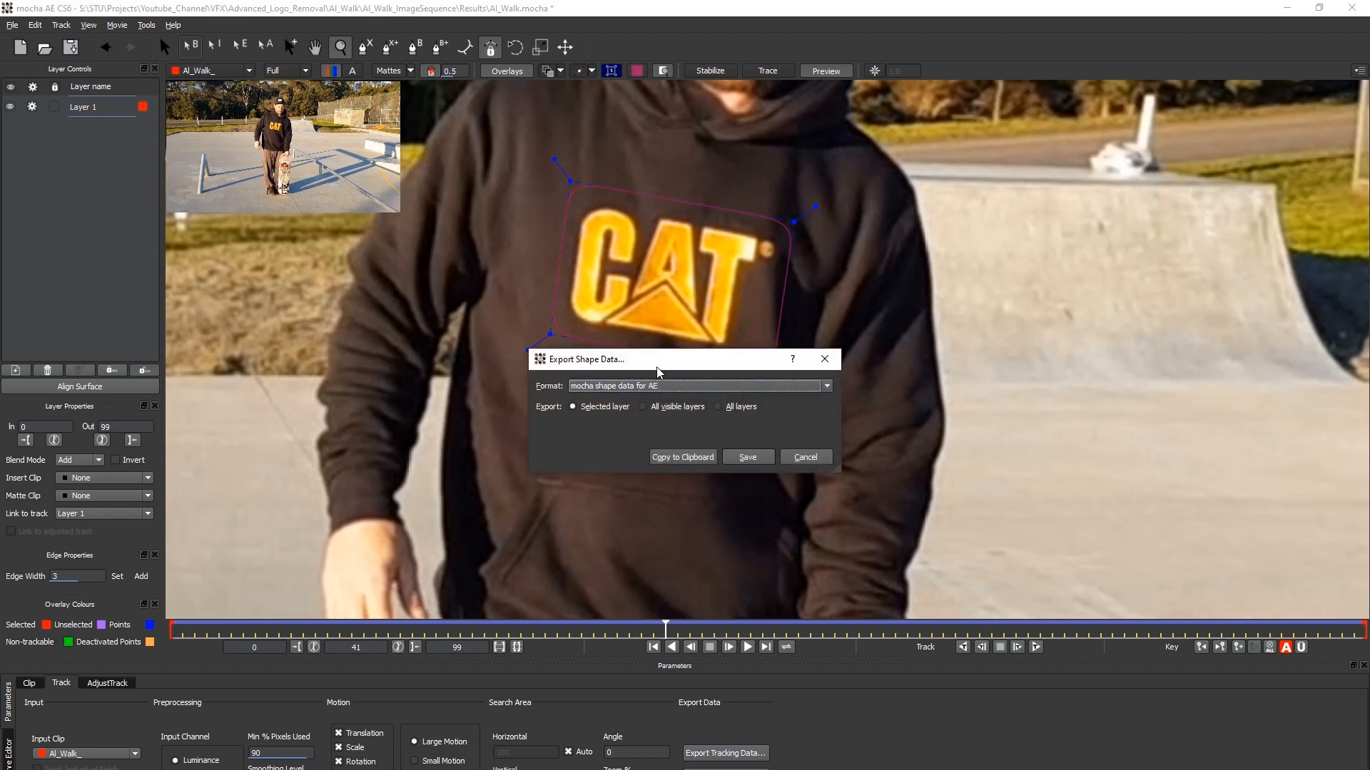
left_click(682, 457)
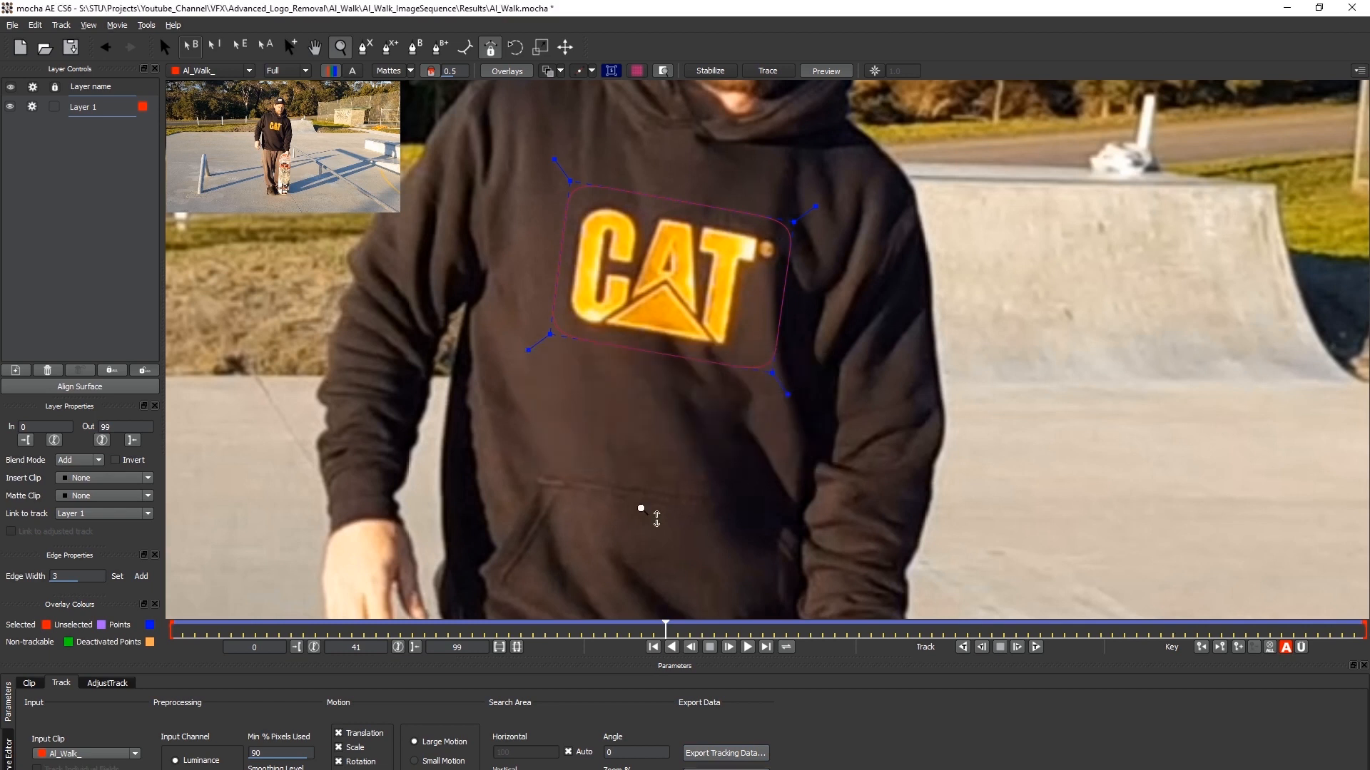
key("alt+Tab")
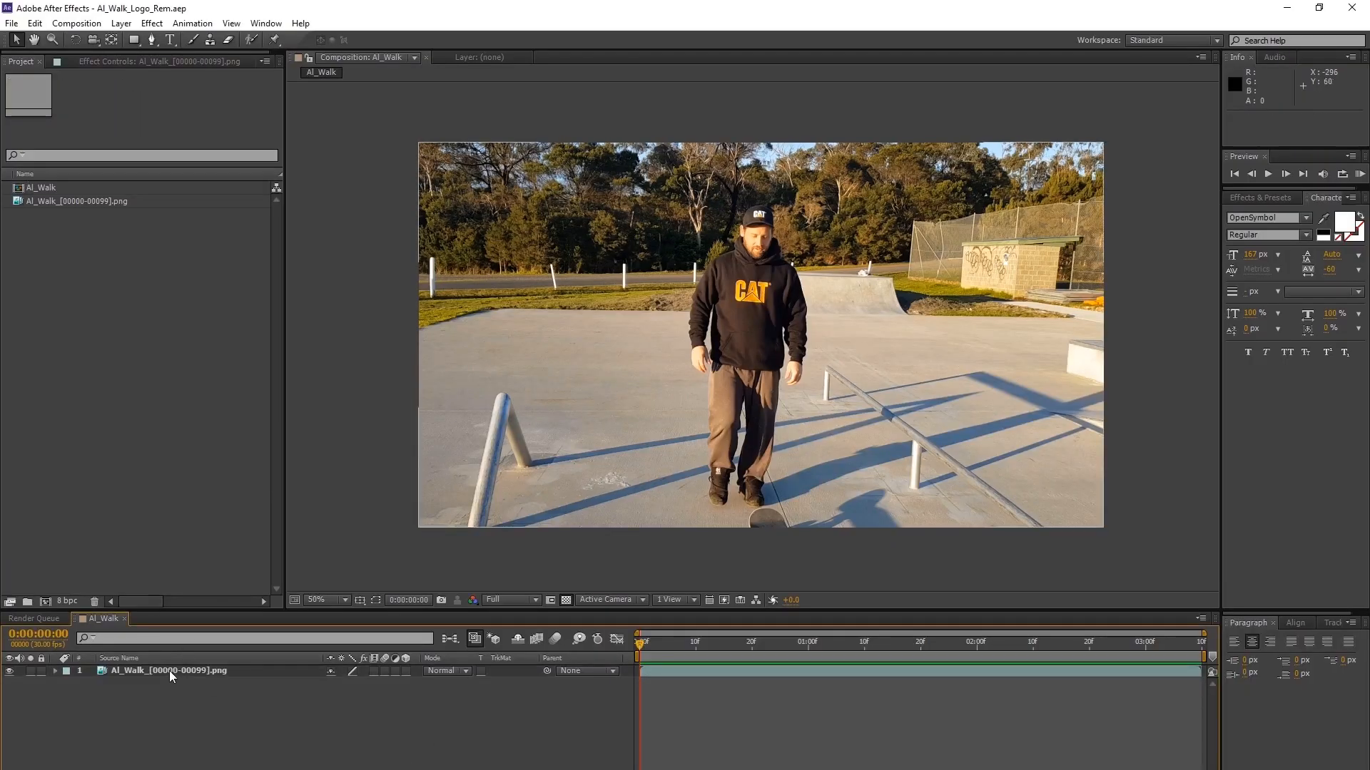
Paste the mocha shape data directly onto the Al_Walk footage layer and inspect the resulting effect's properties and keyframes
left_click(169, 670)
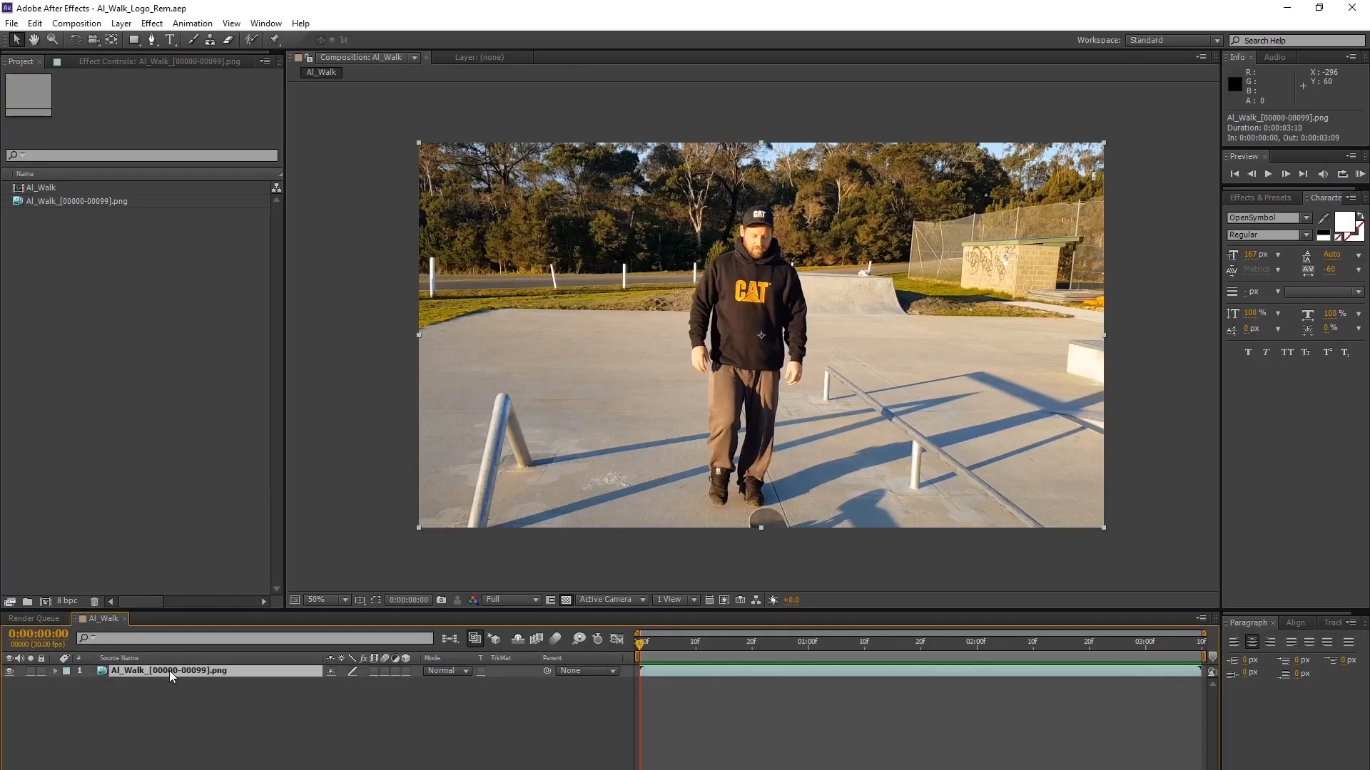
key("ctrl+v")
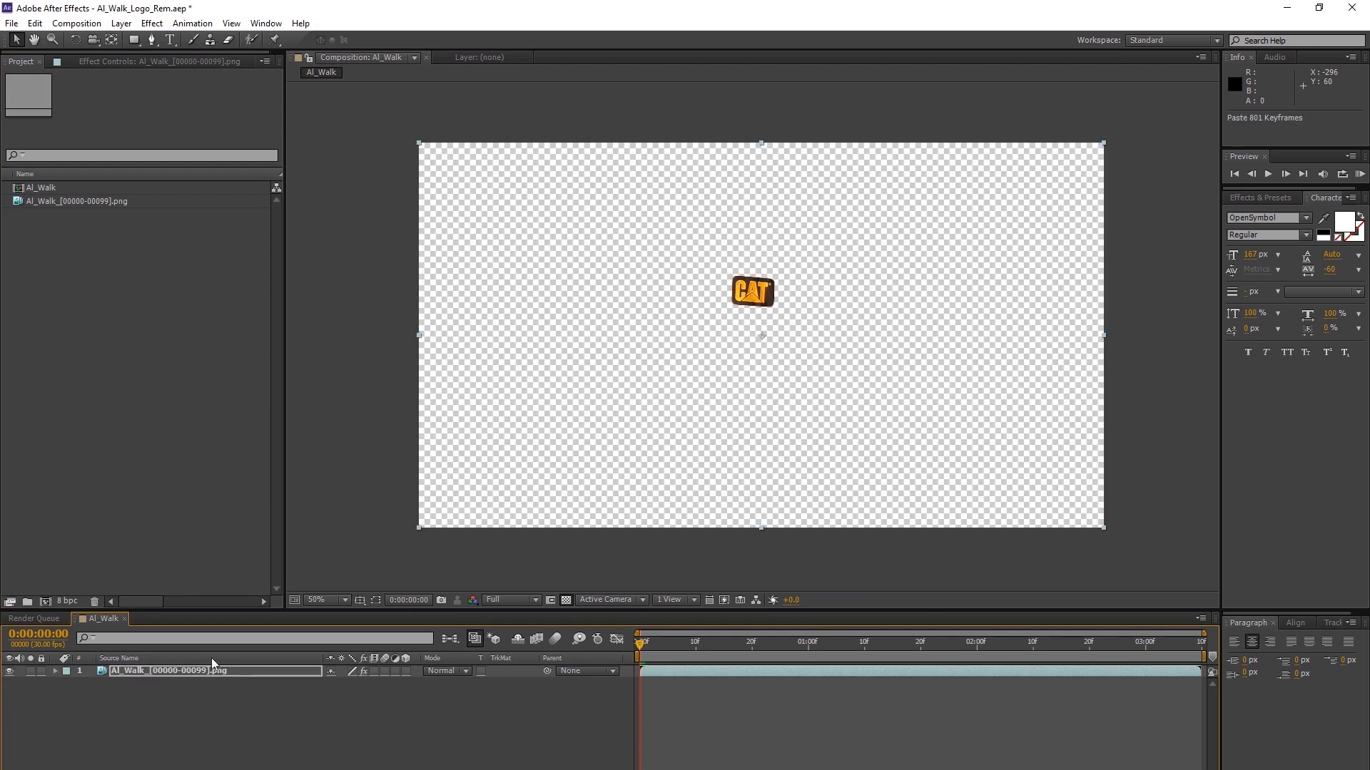
left_click(55, 670)
left_click(69, 684)
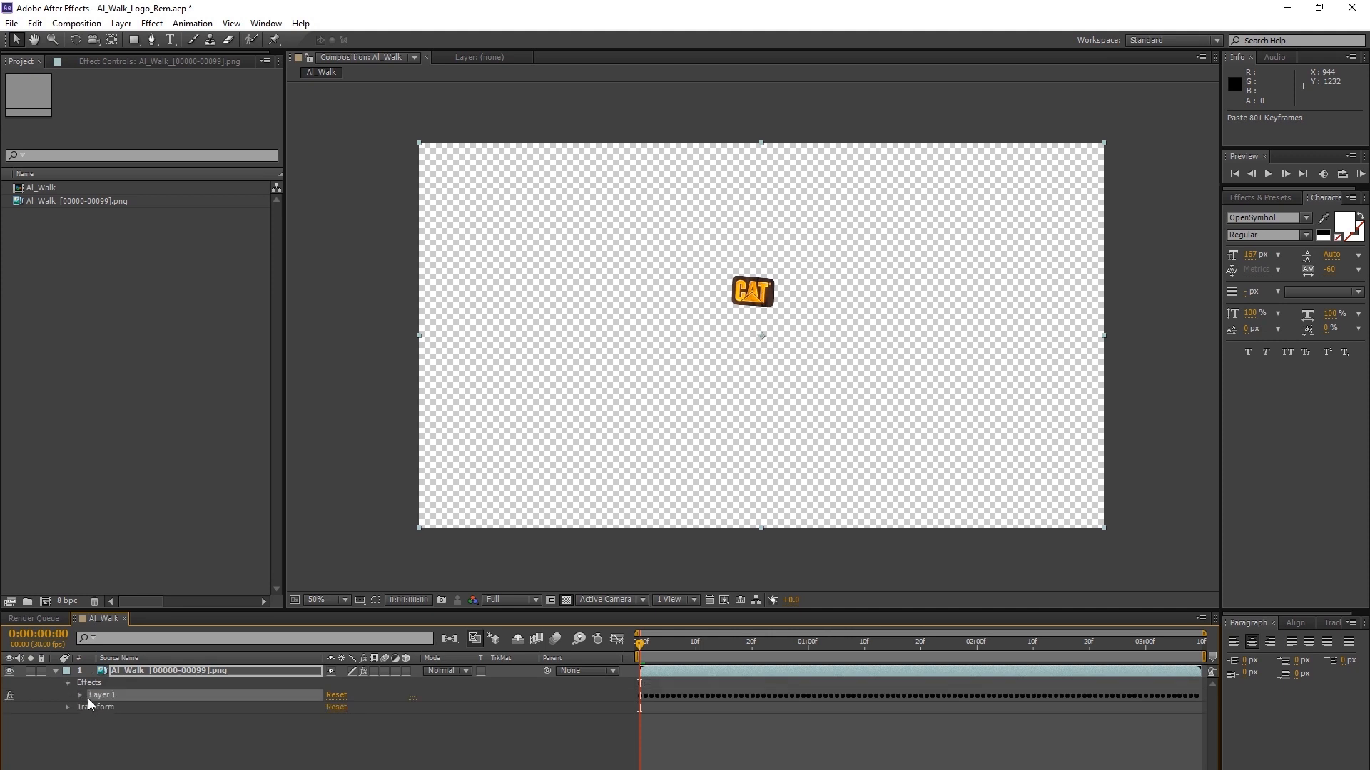
left_click(80, 695)
left_click(133, 61)
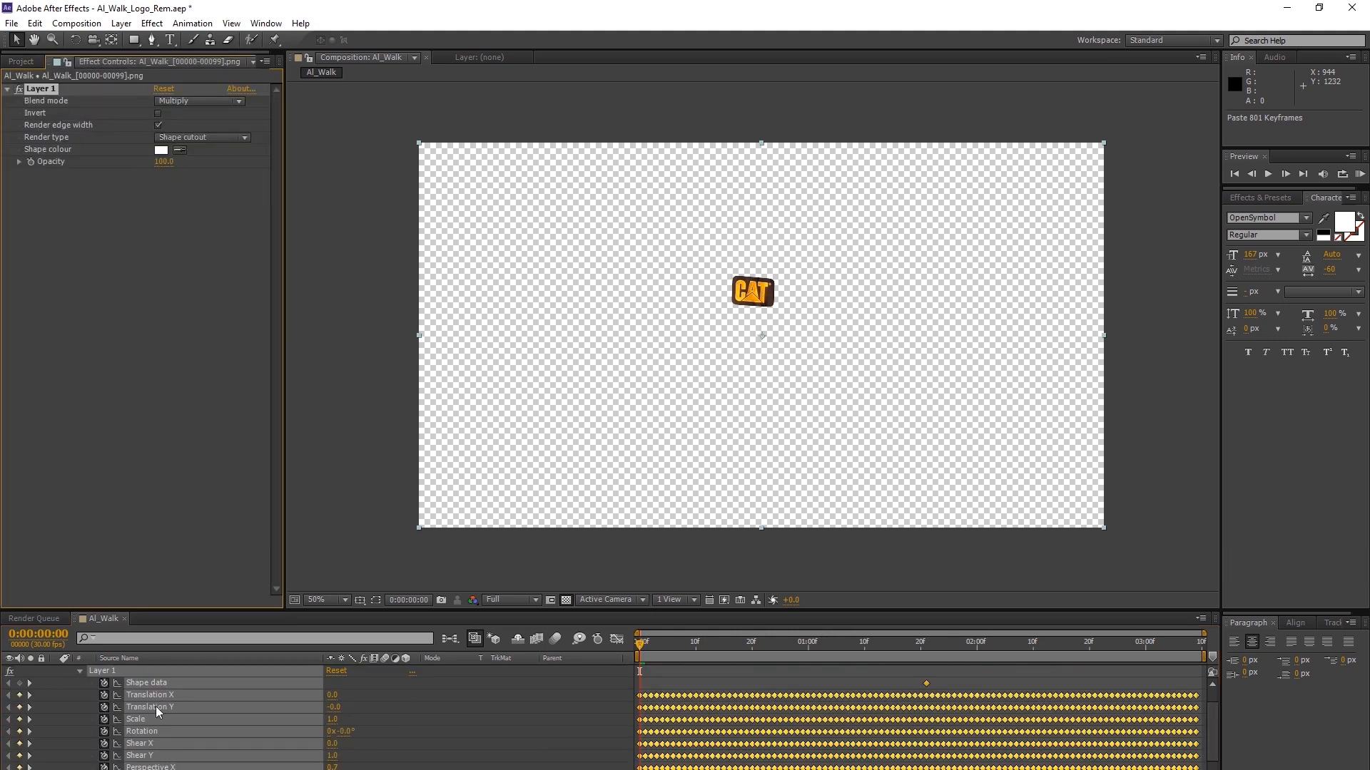
left_click_drag(653, 648, 615, 644)
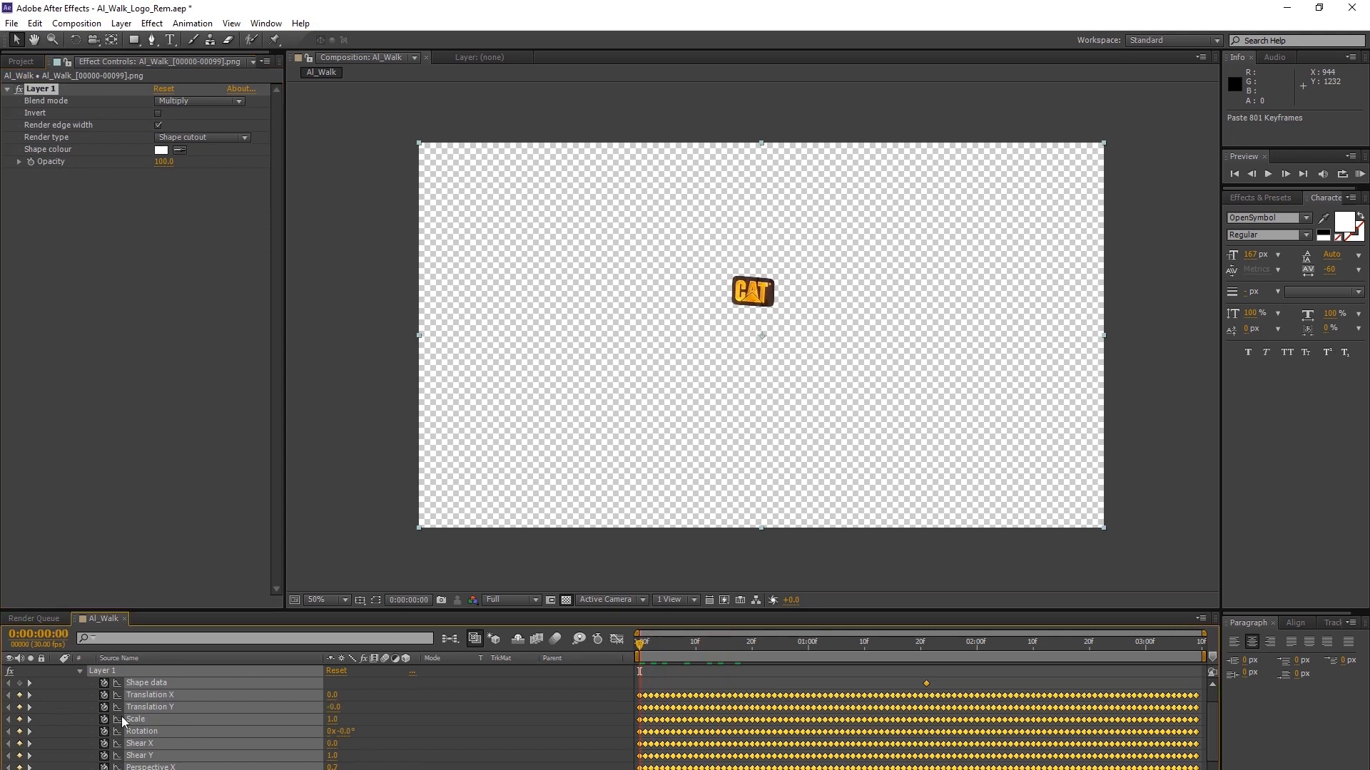
scroll(122, 716, "up", 1)
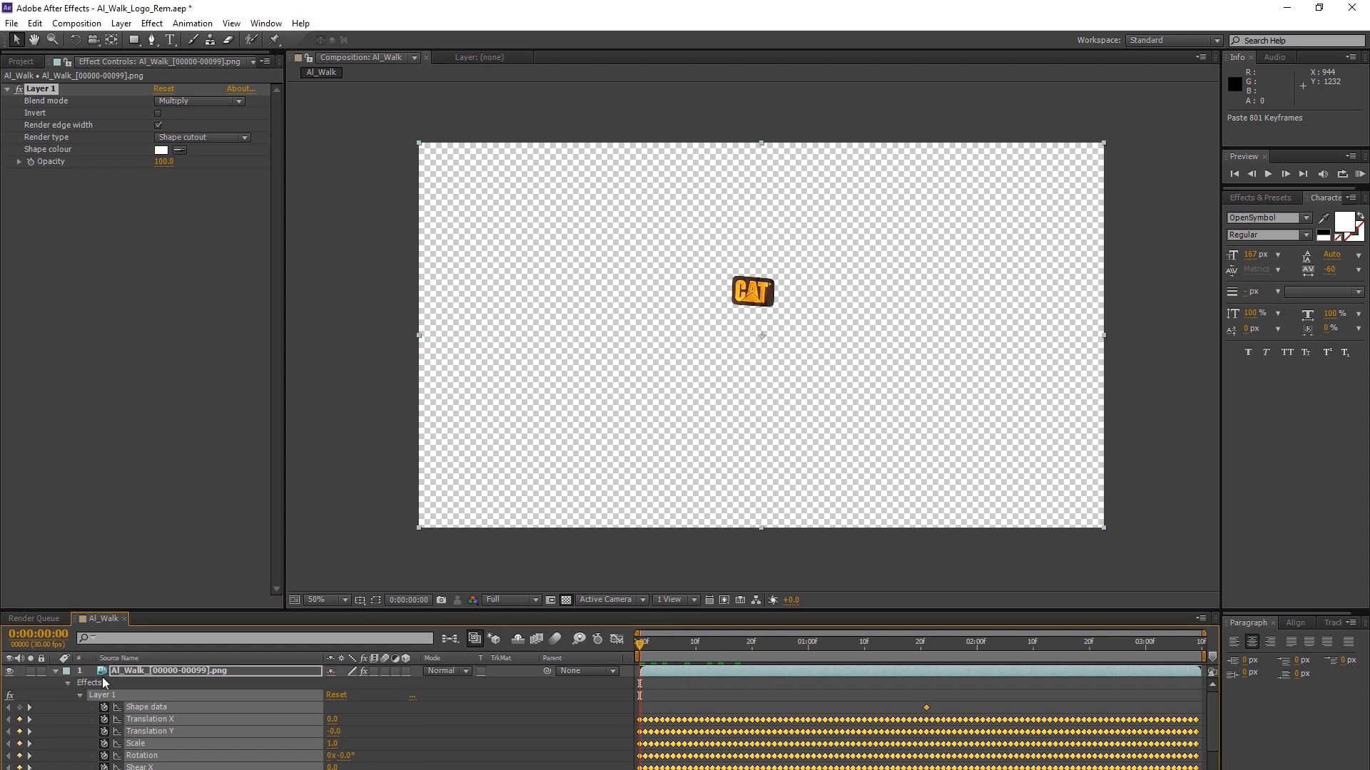
Remove the pasted mocha shape effect from the Al_Walk footage layer
key("ctrl+z")
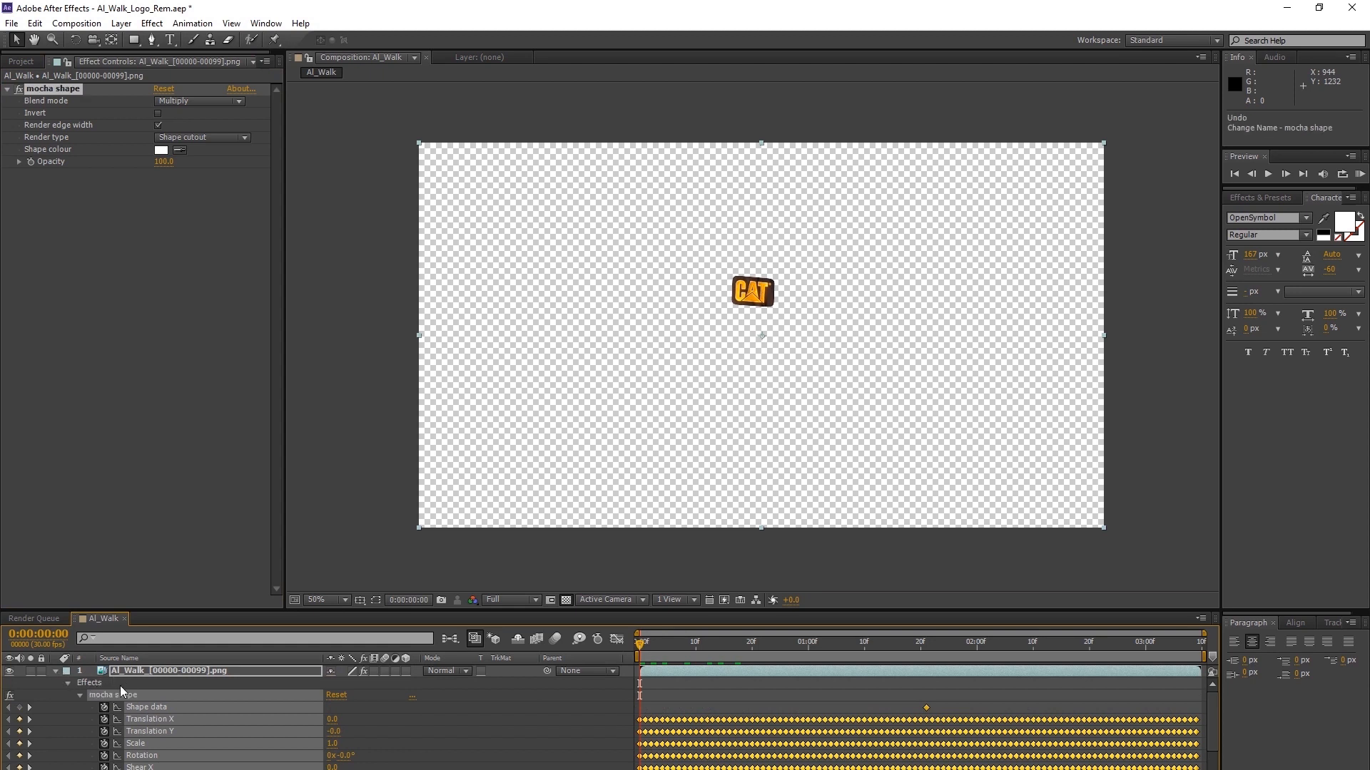
key("Delete")
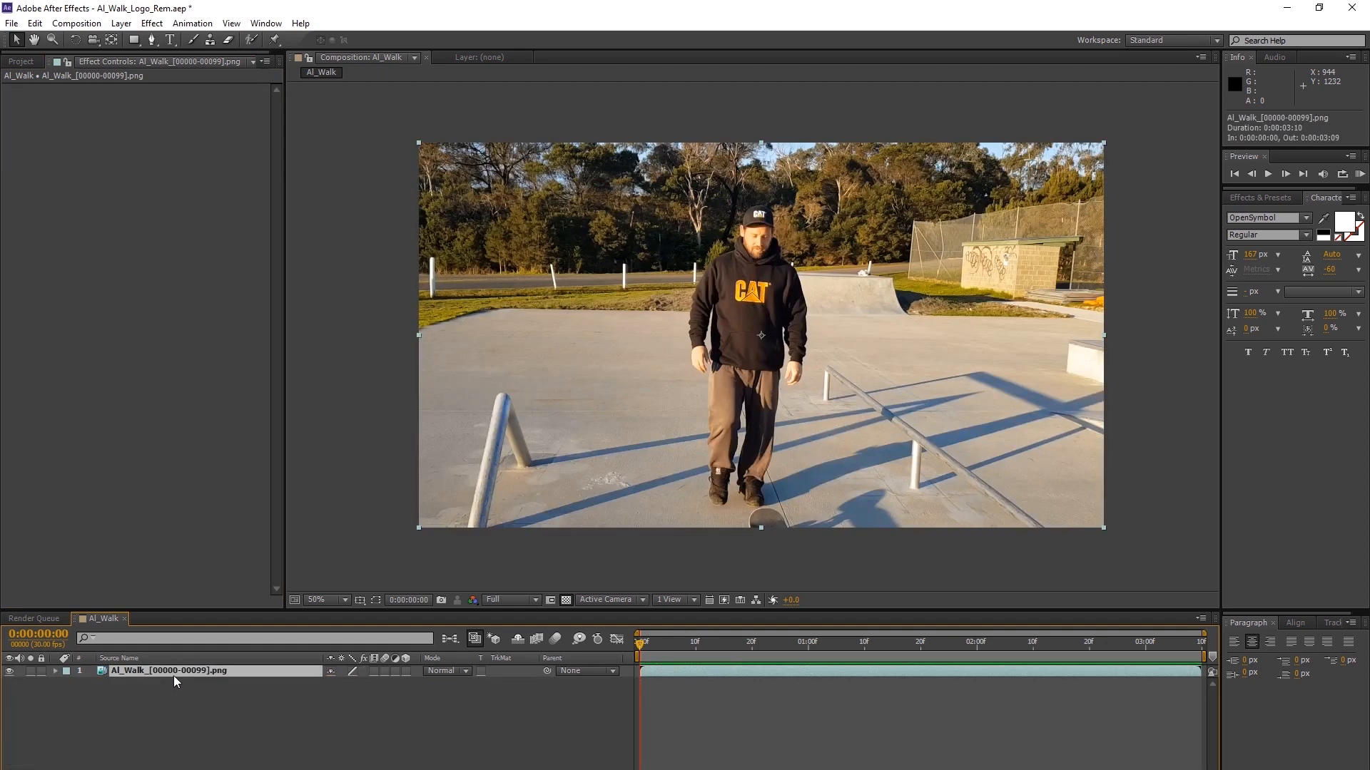
Paste the copied shape data as a mocha mask on the Al_Walk footage layer and expand its masks
left_click(35, 25)
left_click(91, 384)
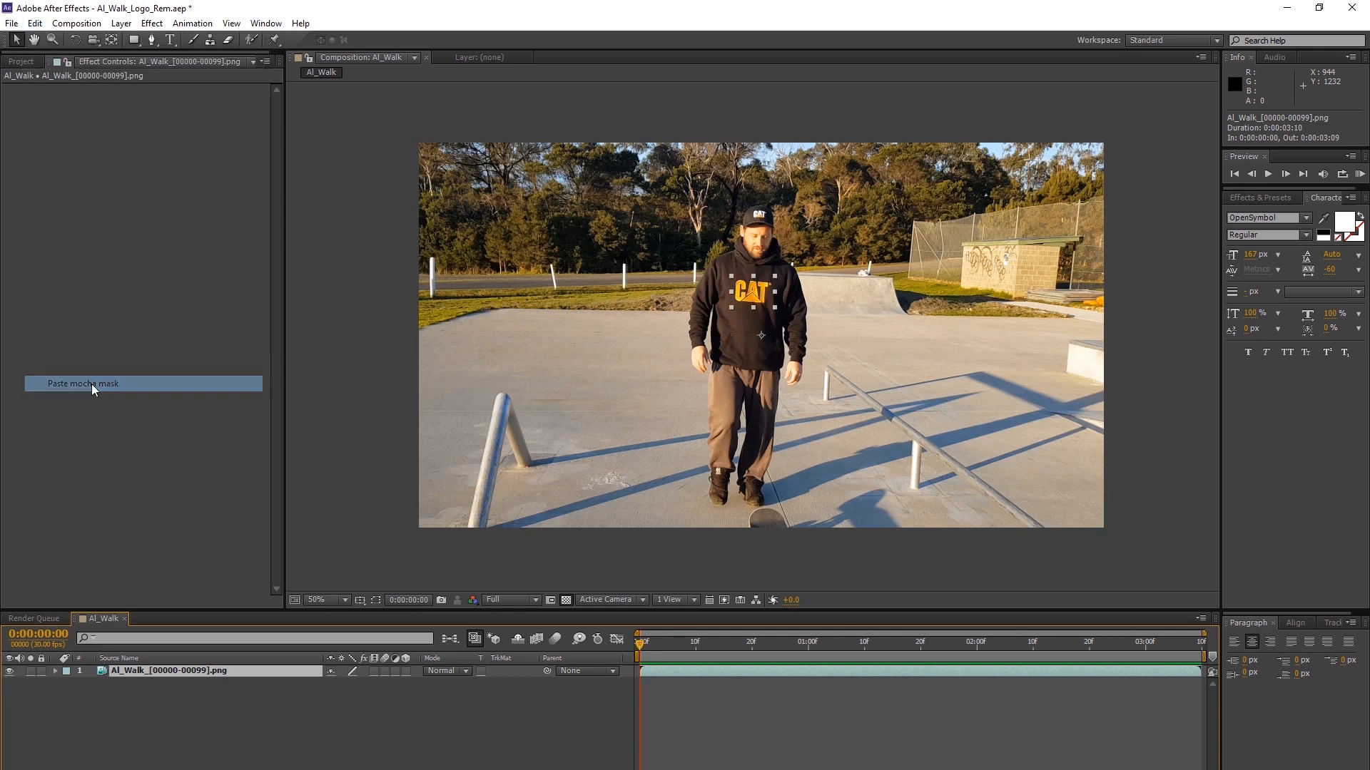
left_click(54, 671)
left_click(68, 683)
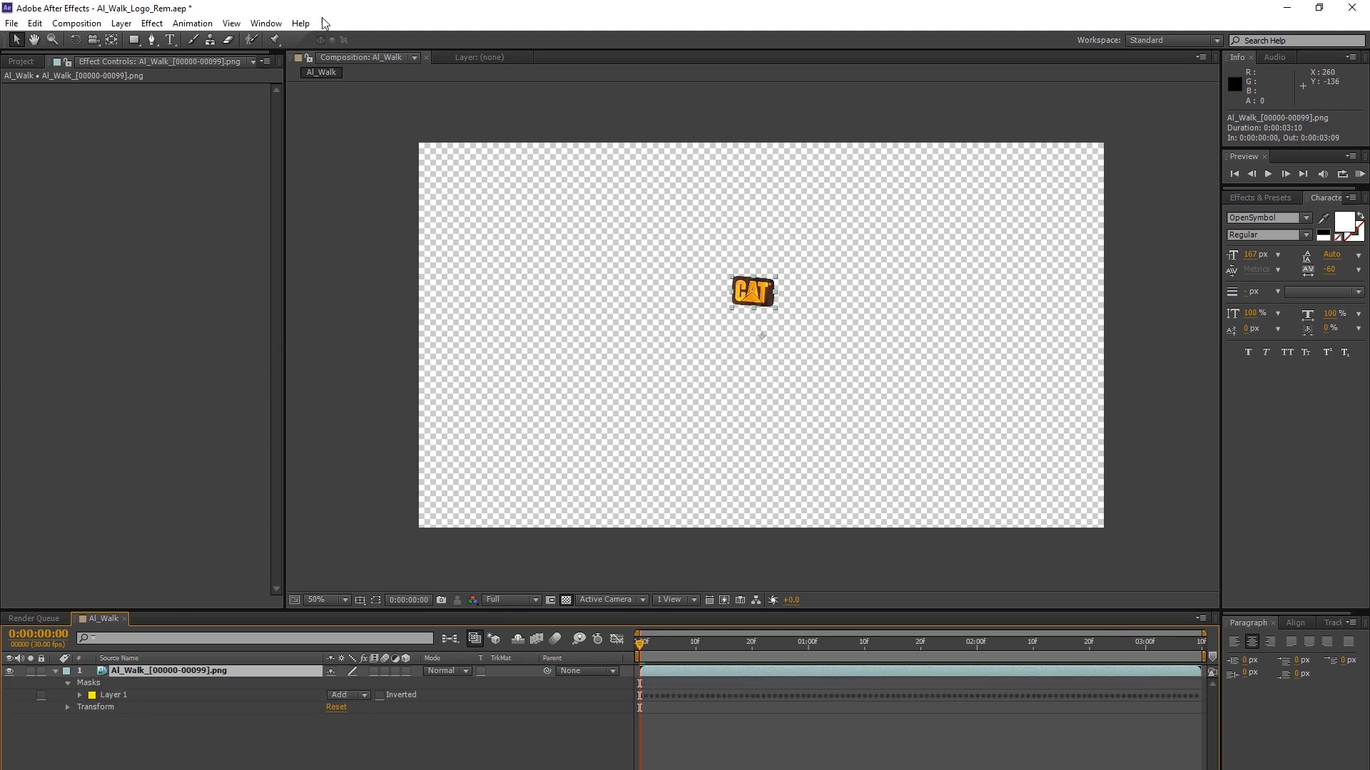
Check the animated mask over the first frames and set its mode to Subtract to cut out the logo
mouse_move(658, 646)
left_mouse_down()
mouse_move(1161, 635)
mouse_move(640, 637)
left_mouse_up()
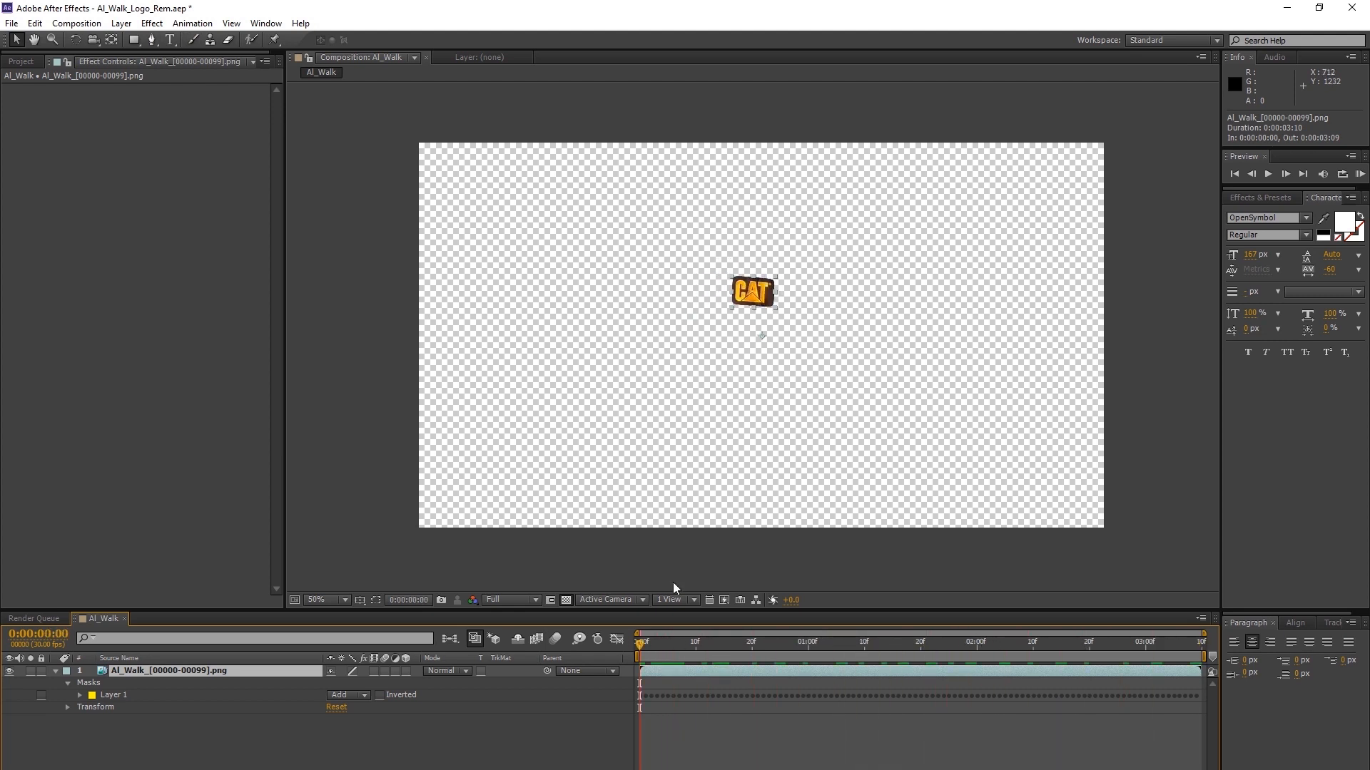
left_click(362, 692)
left_click(364, 741)
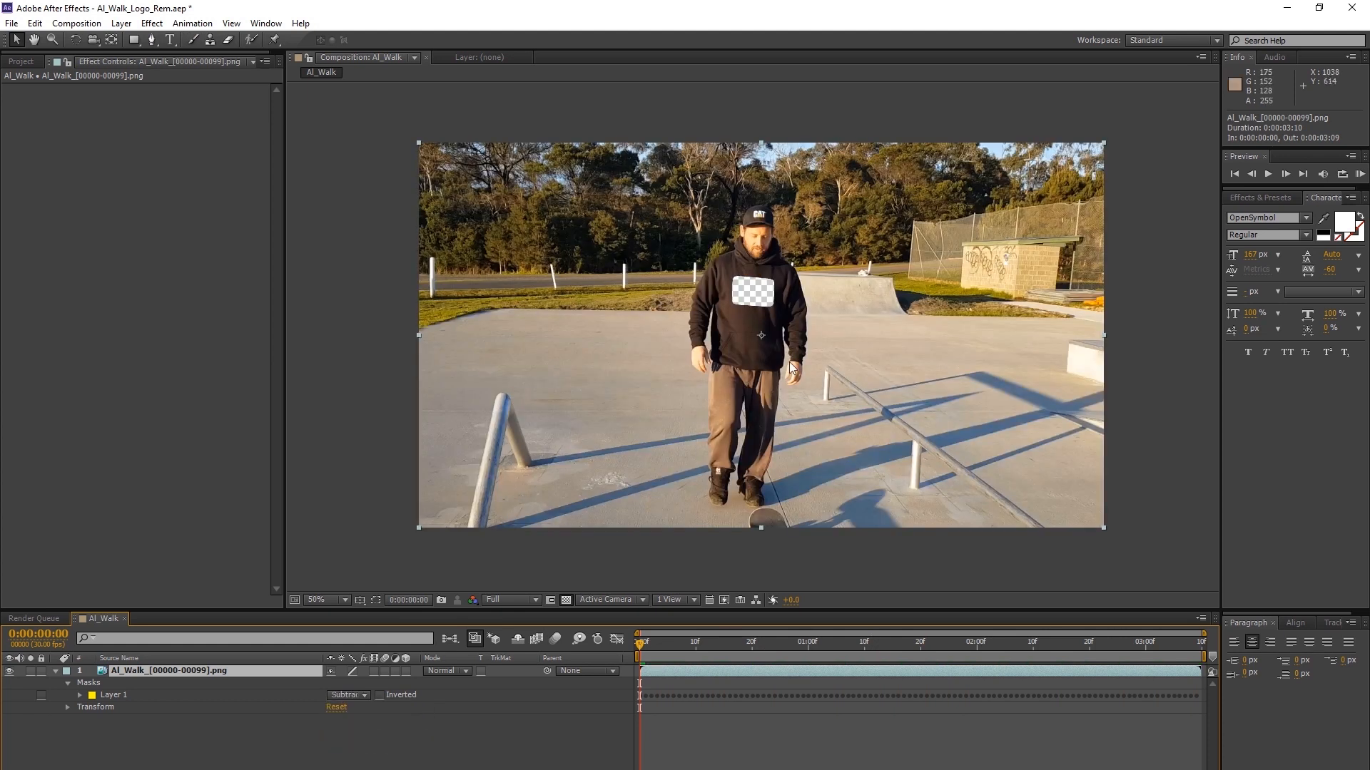
Set the feather of the animated Layer 1 mask to 4 pixels and collapse the footage layer's properties
key("period")
left_click(80, 694)
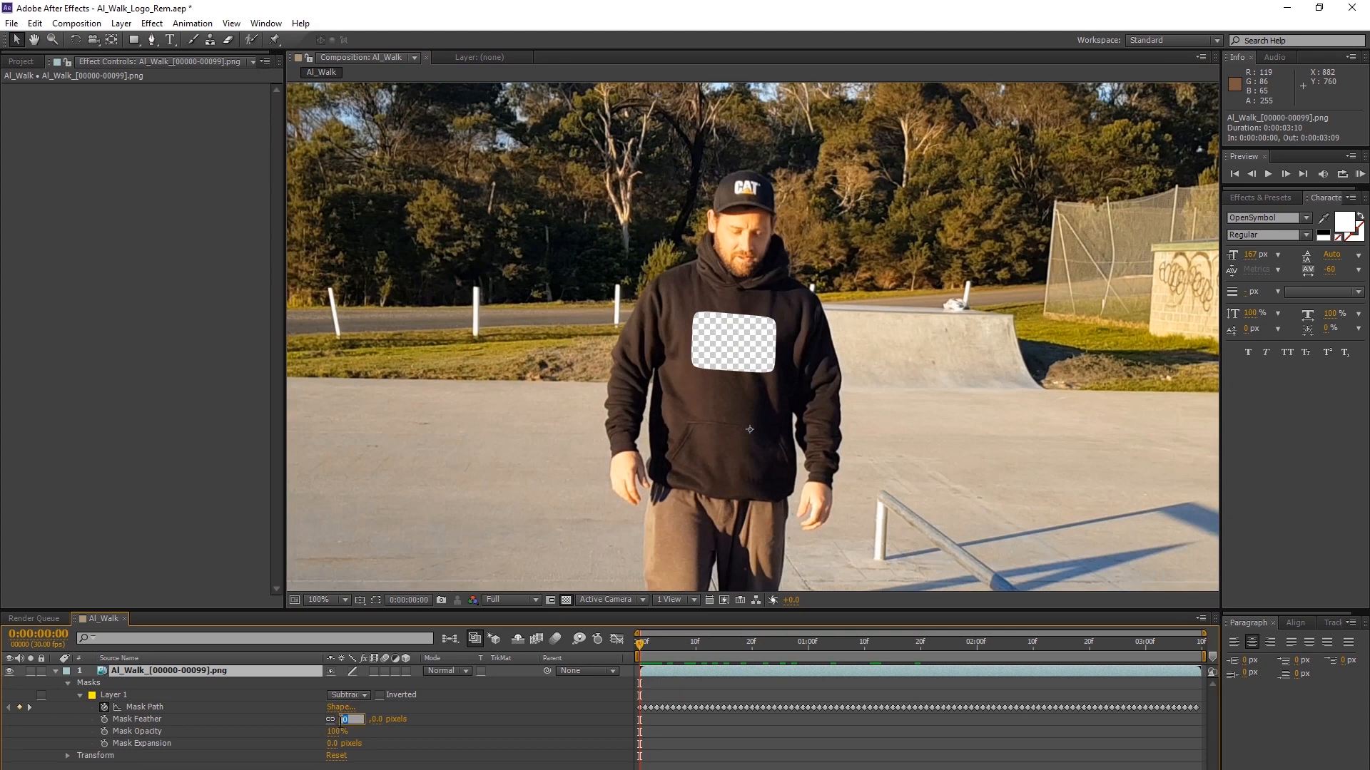
type("4")
key("Return")
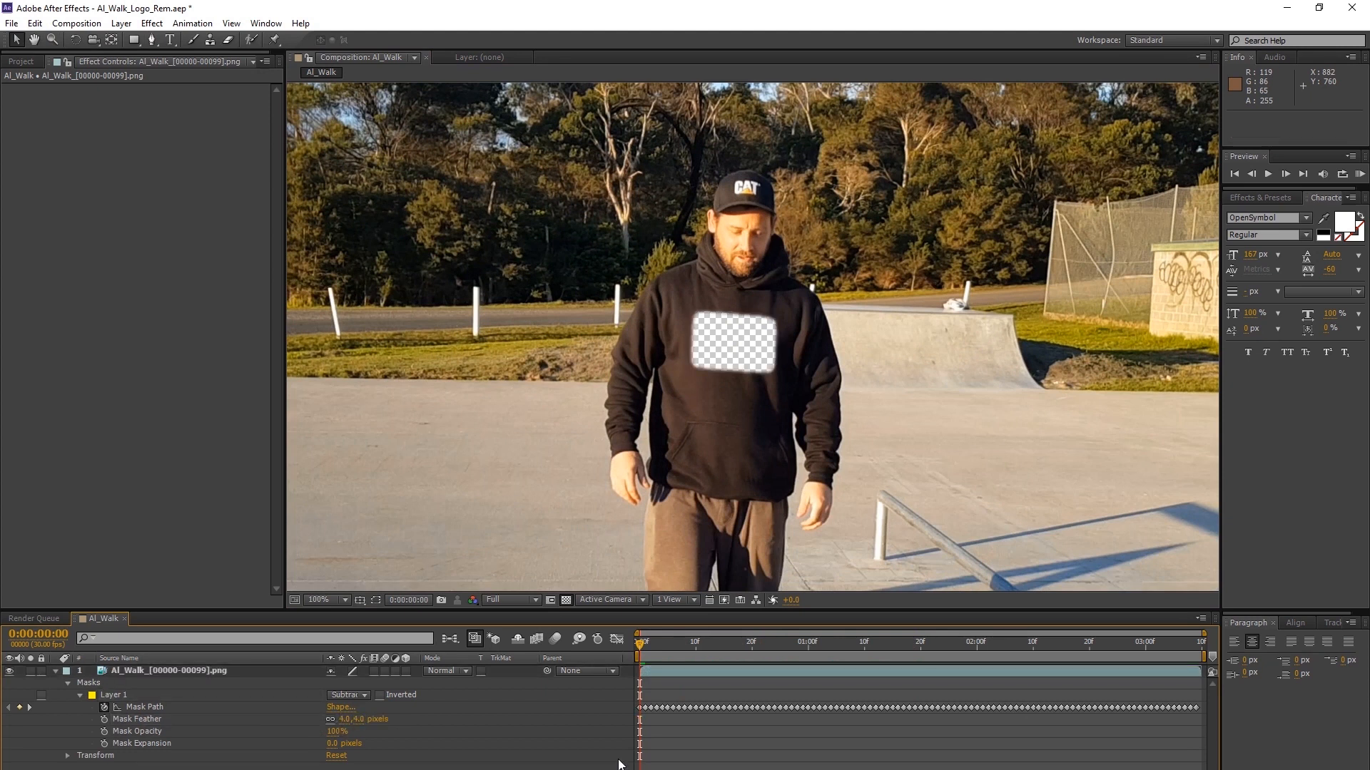
mouse_move(649, 639)
left_mouse_down()
mouse_move(1211, 623)
mouse_move(639, 634)
left_mouse_up()
left_click(55, 672)
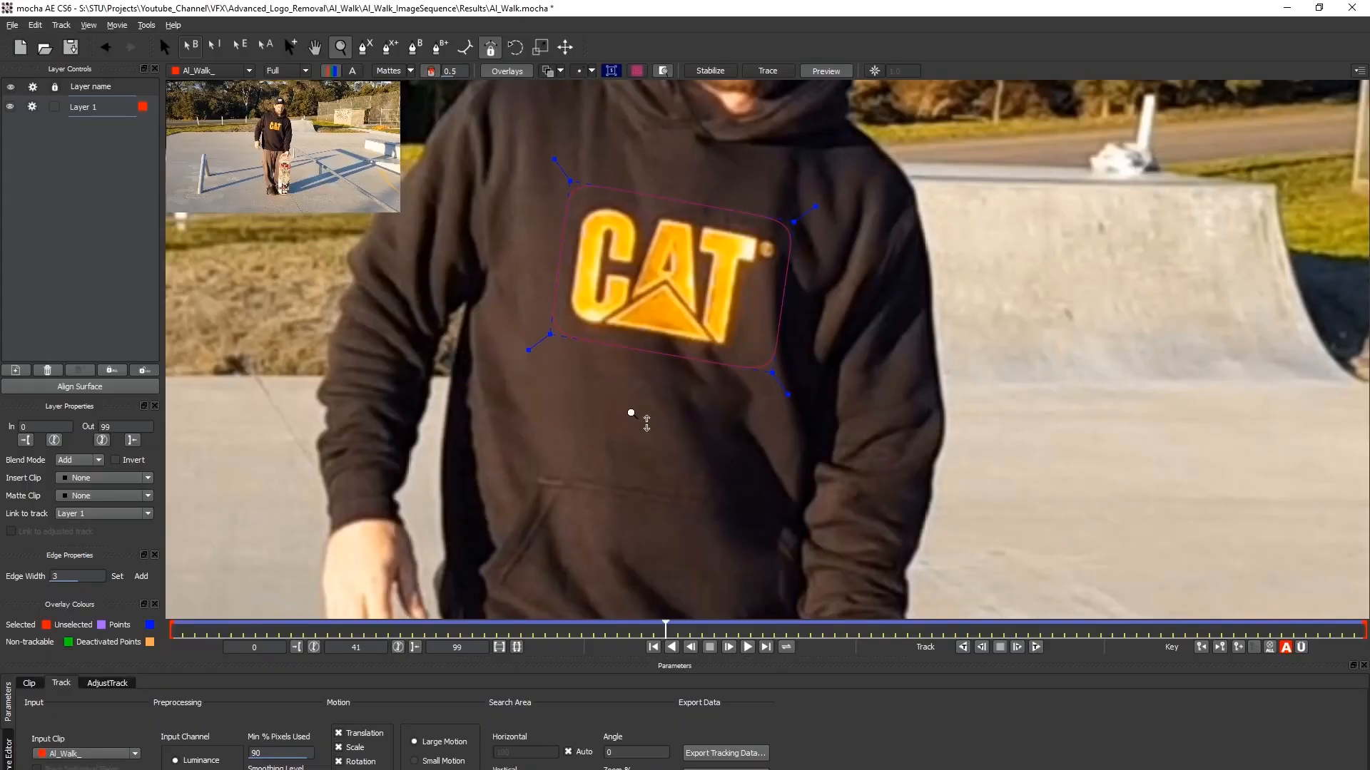
In mocha AE, return to the first frame and copy the tracking data to the clipboard as After Effects Transform Data
left_click_drag(665, 632, 120, 625)
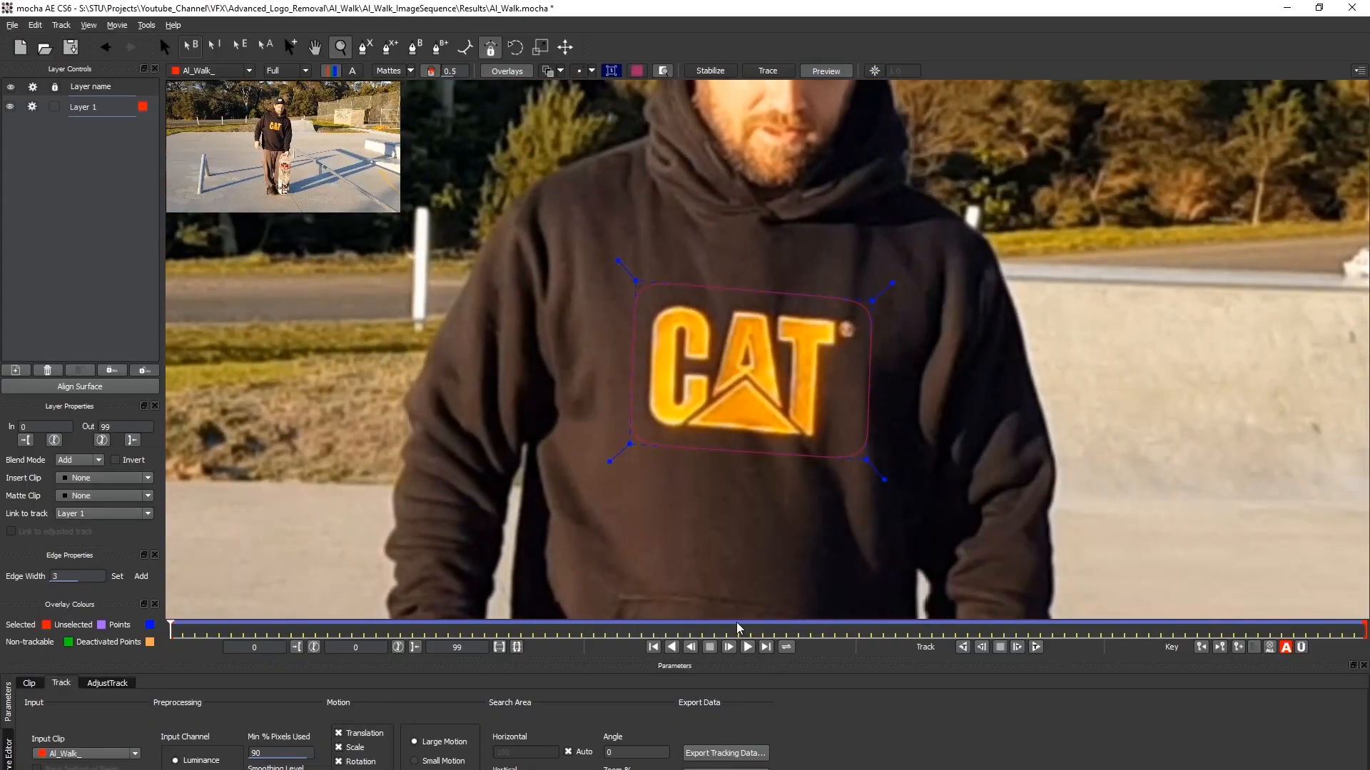
left_click(733, 755)
left_click(610, 402)
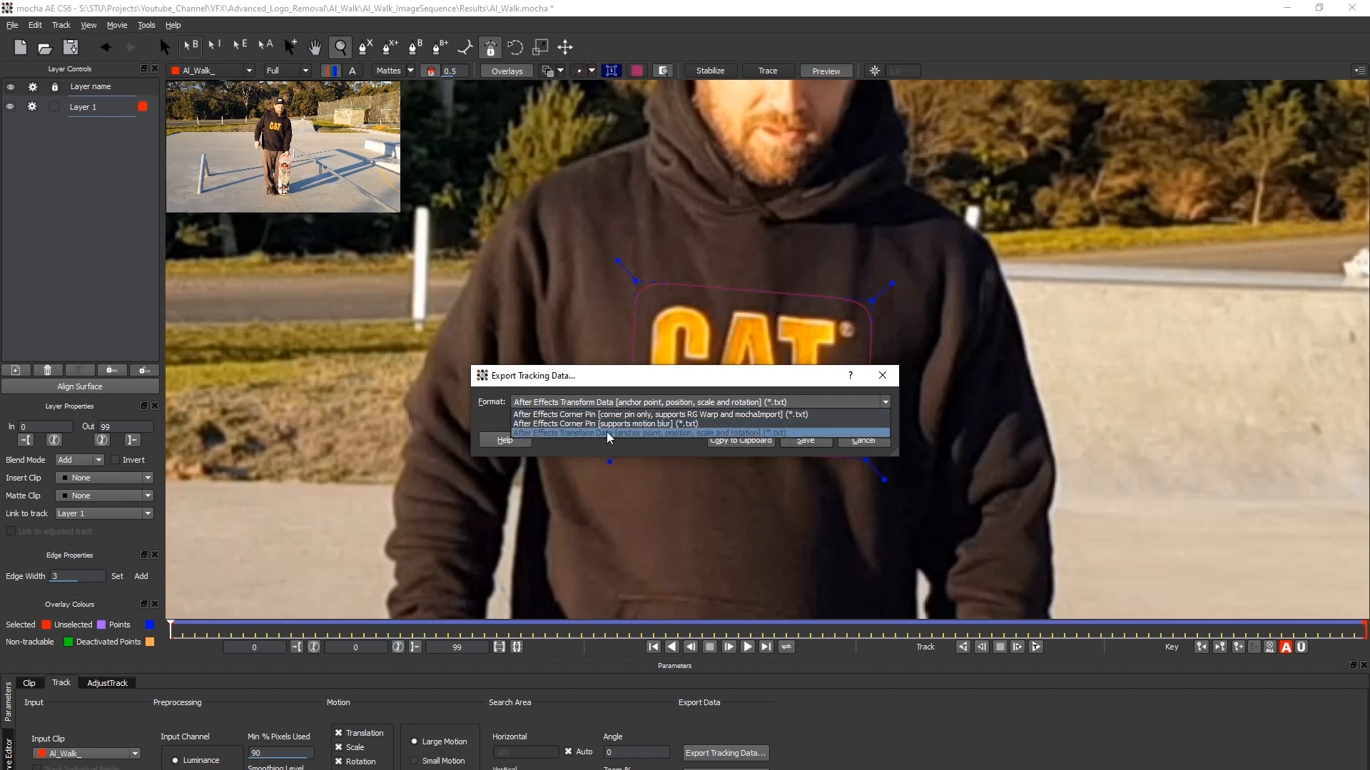
left_click(633, 434)
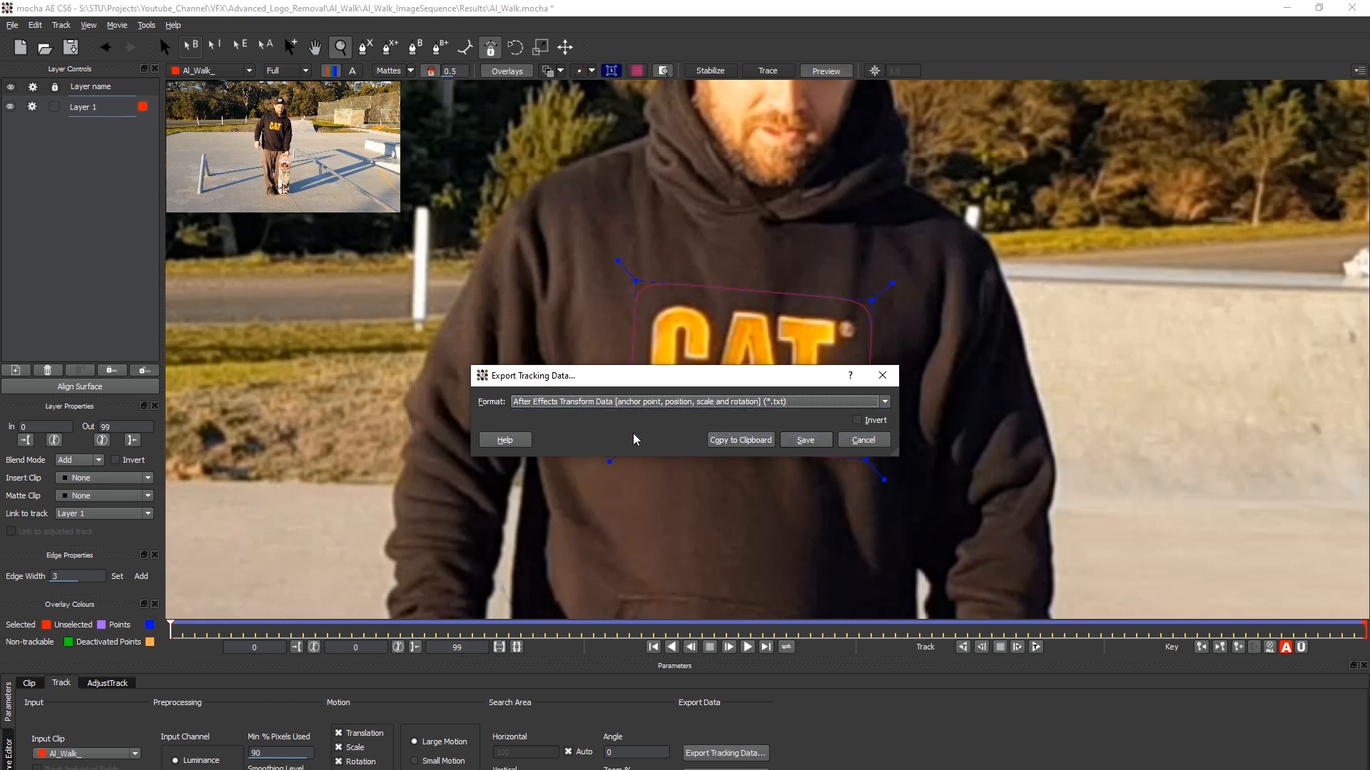
left_click(748, 443)
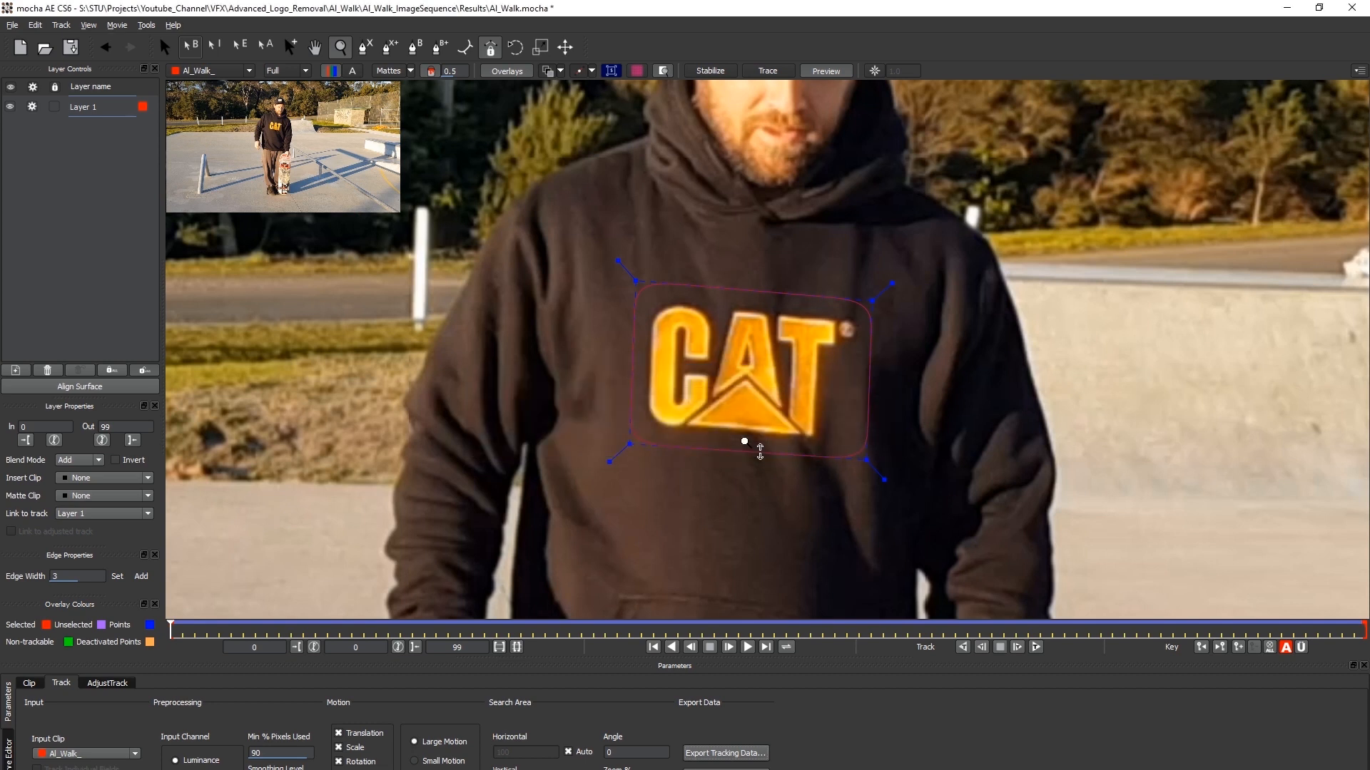
Back in After Effects, add a null object to the Al_Walk composition and extend it to the composition's full duration
key("alt+Tab")
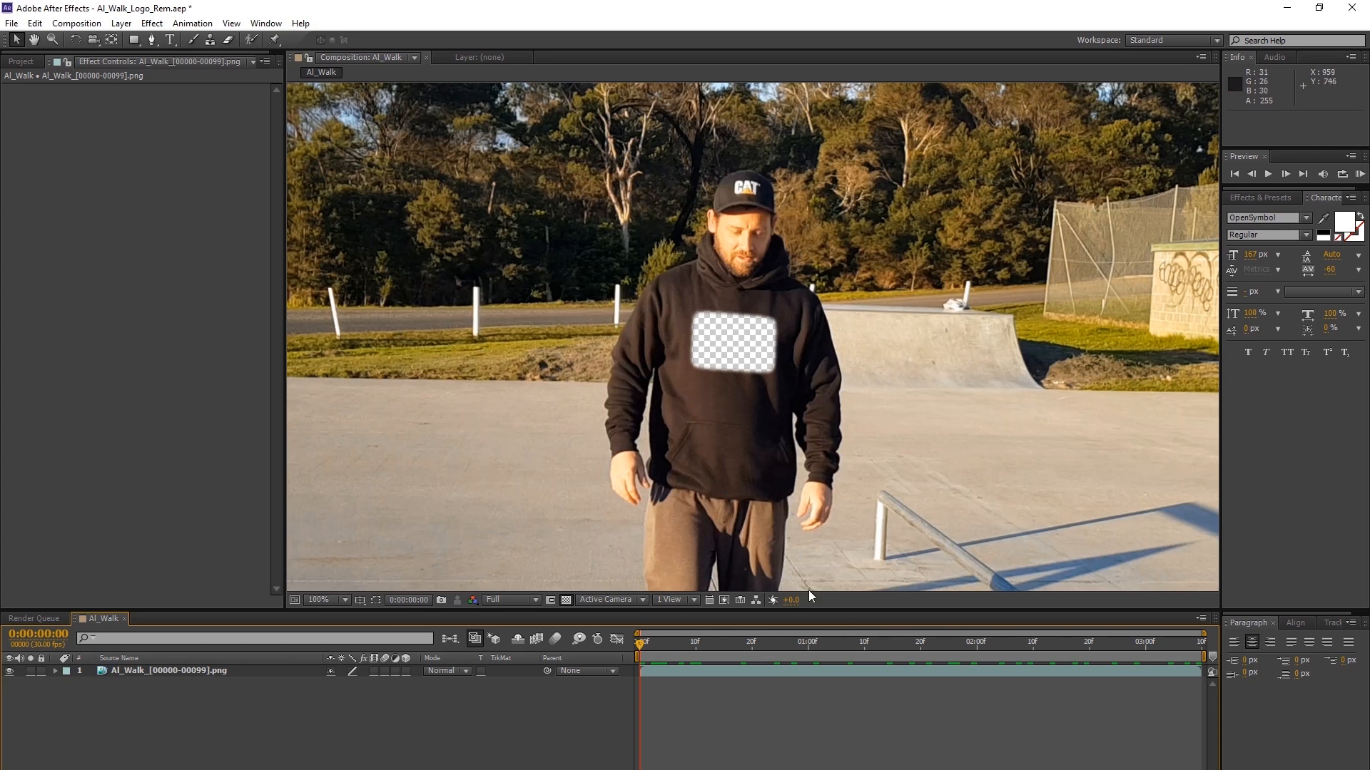
left_click(21, 61)
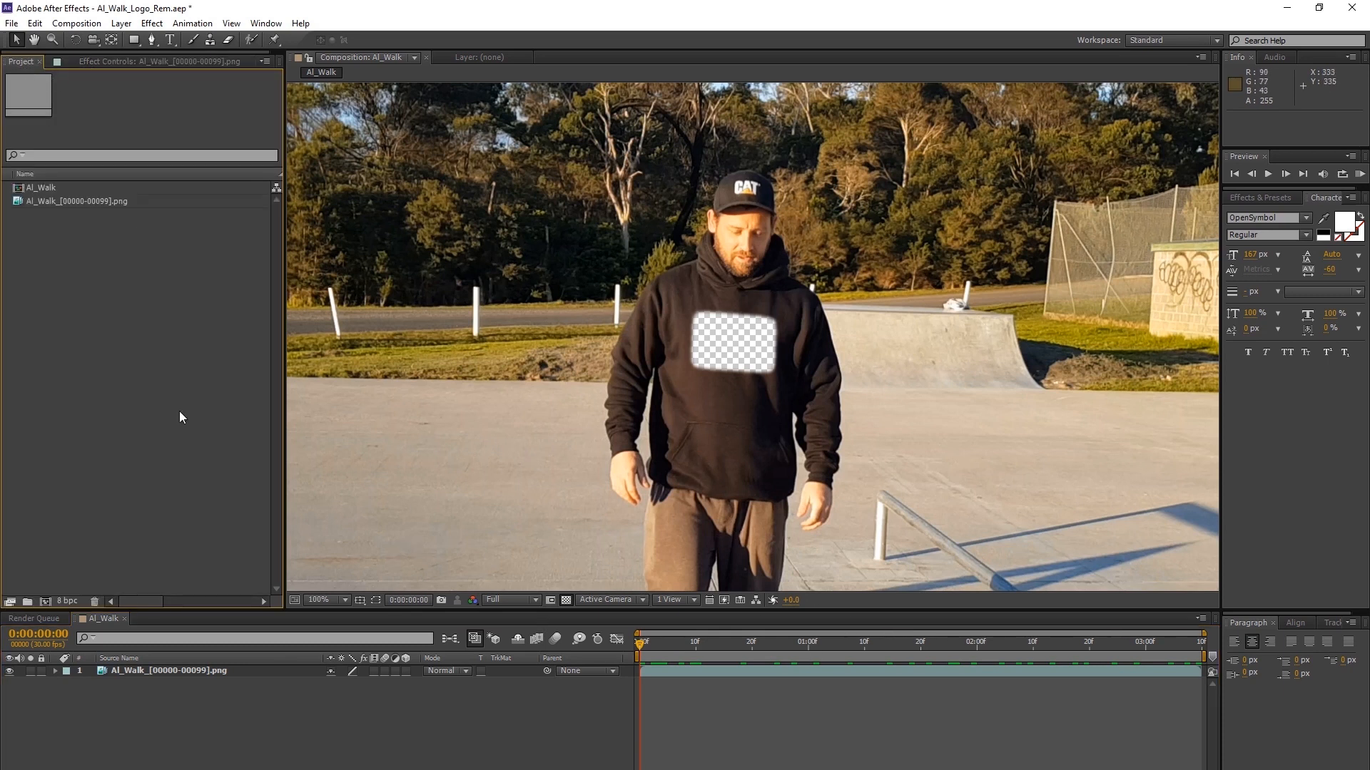
right_click(242, 723)
mouse_move(328, 570)
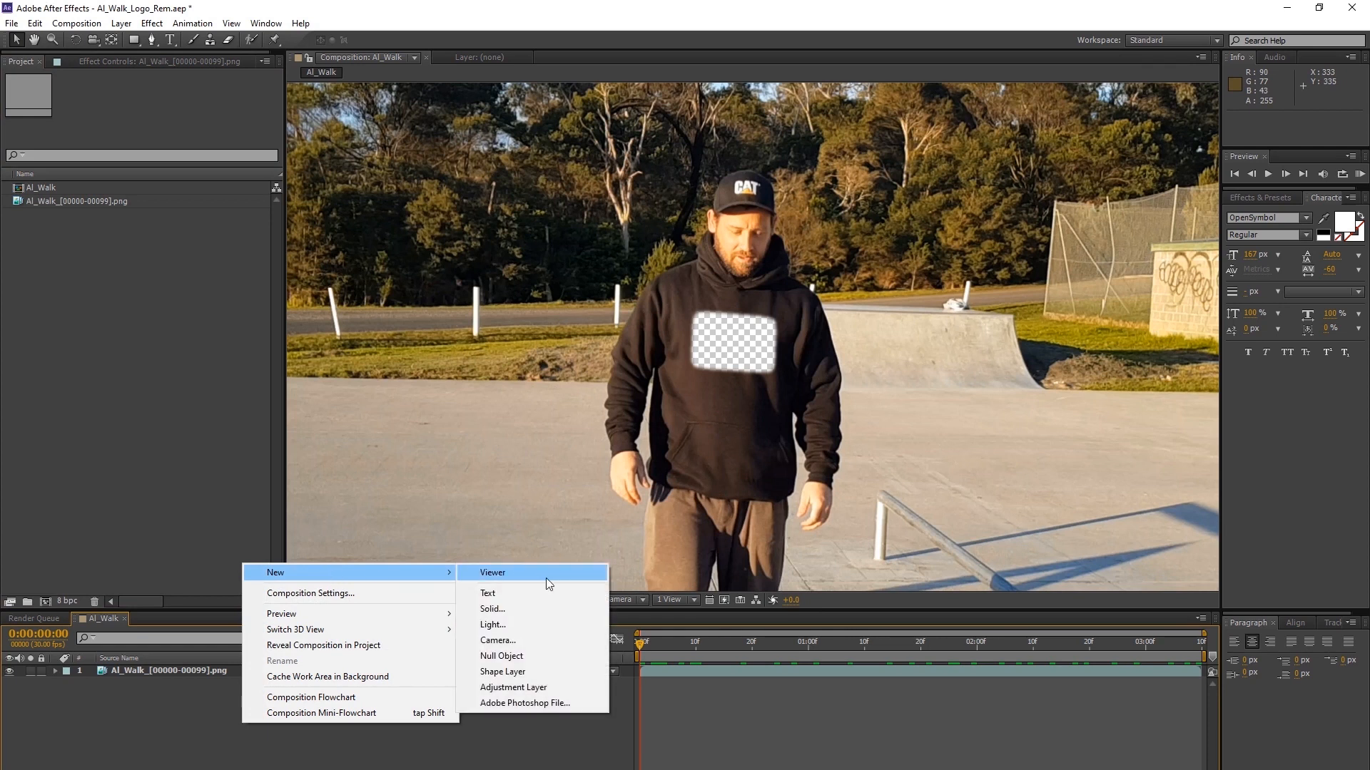
left_click(511, 657)
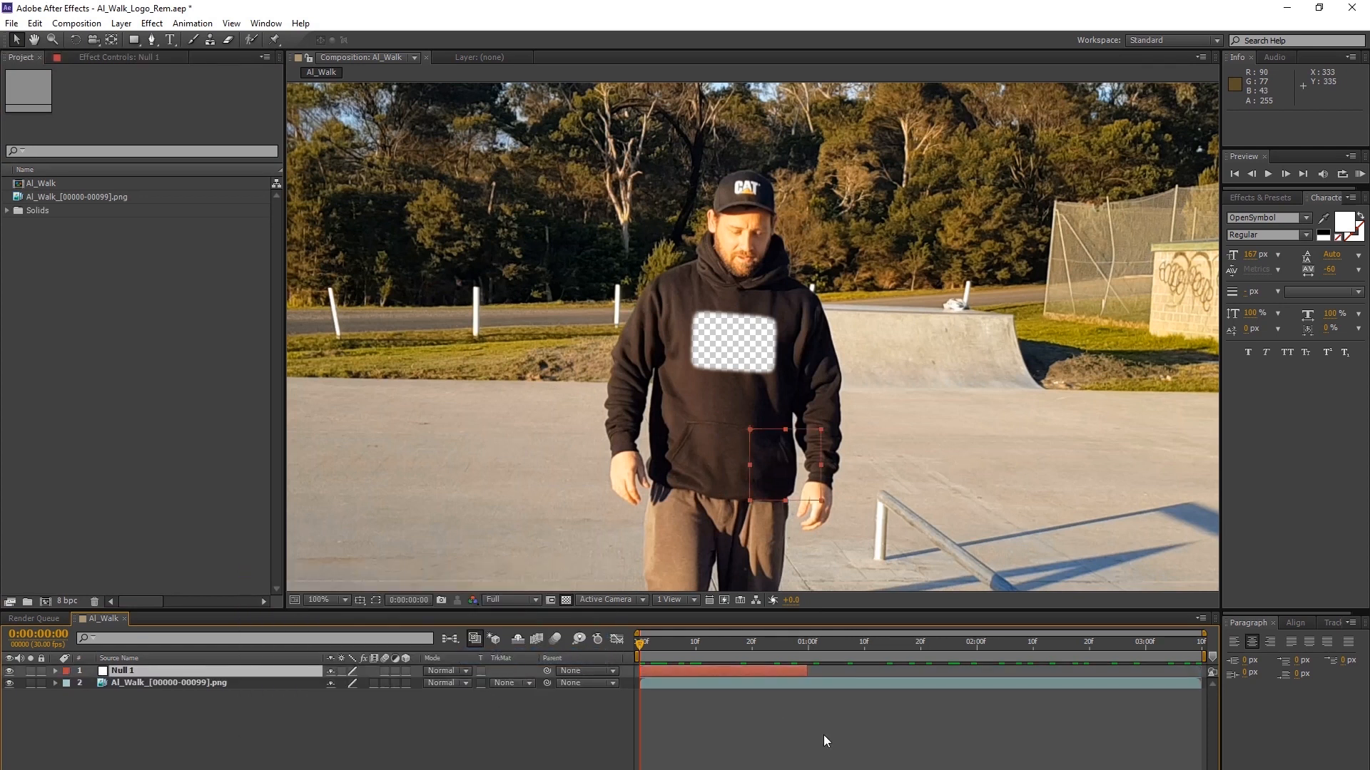
left_click_drag(809, 668, 1200, 695)
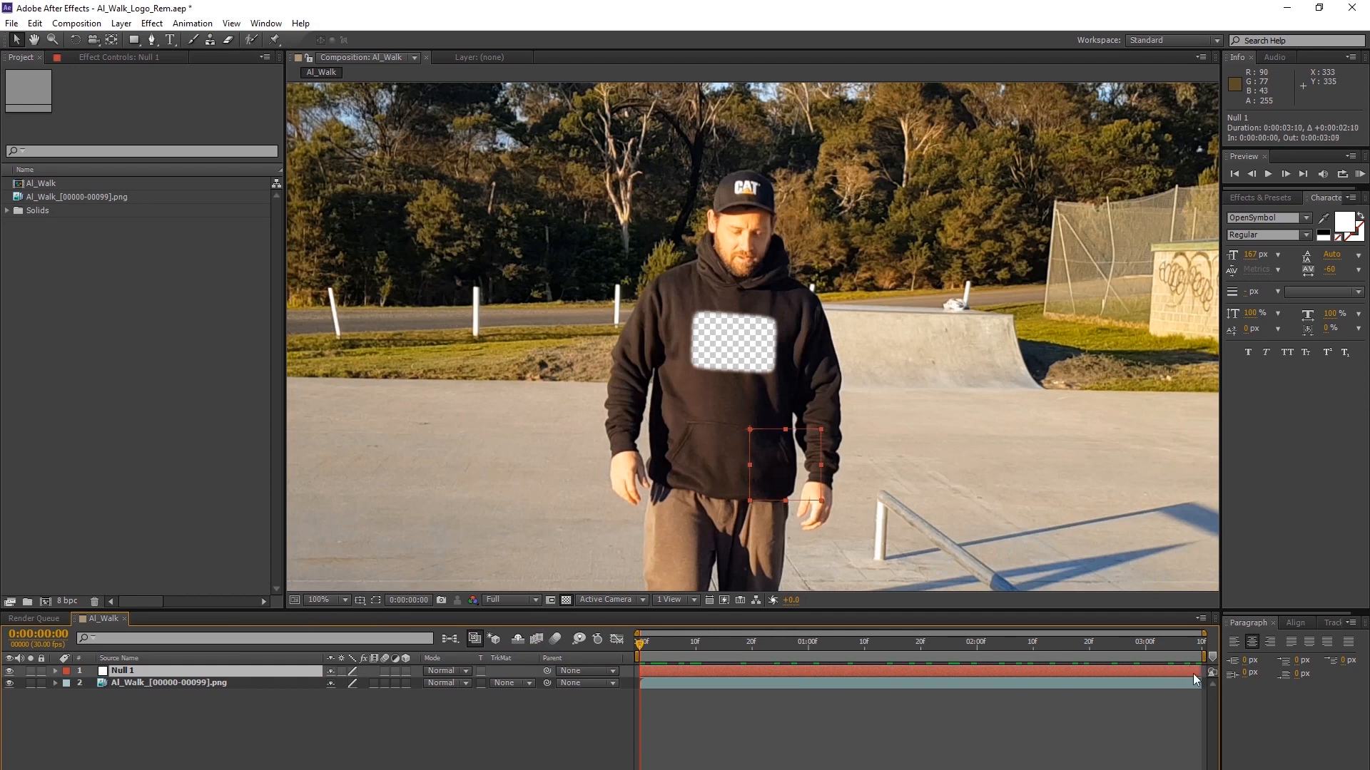
Paste the tracking data onto the null at the first frame and reveal its transform keyframes
left_click_drag(644, 647, 632, 646)
key("ctrl+v")
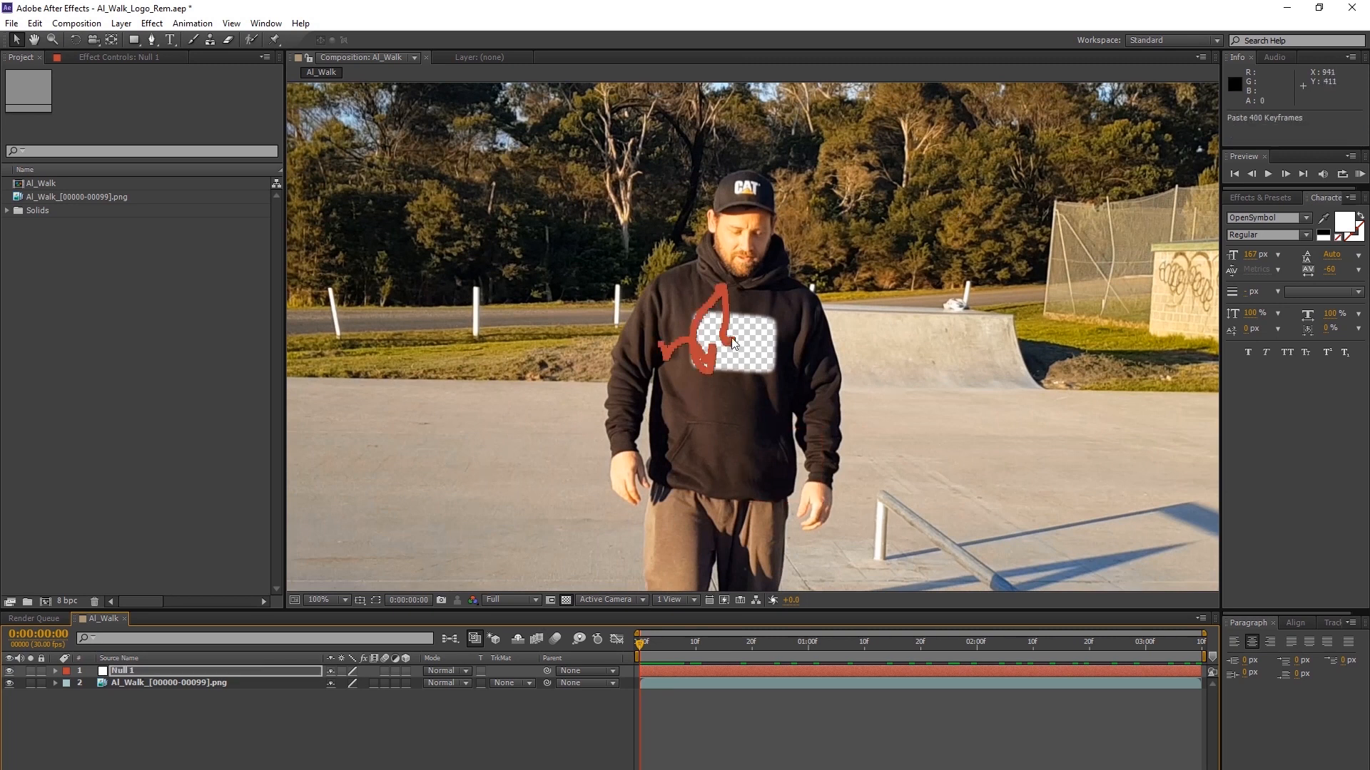
left_click(55, 671)
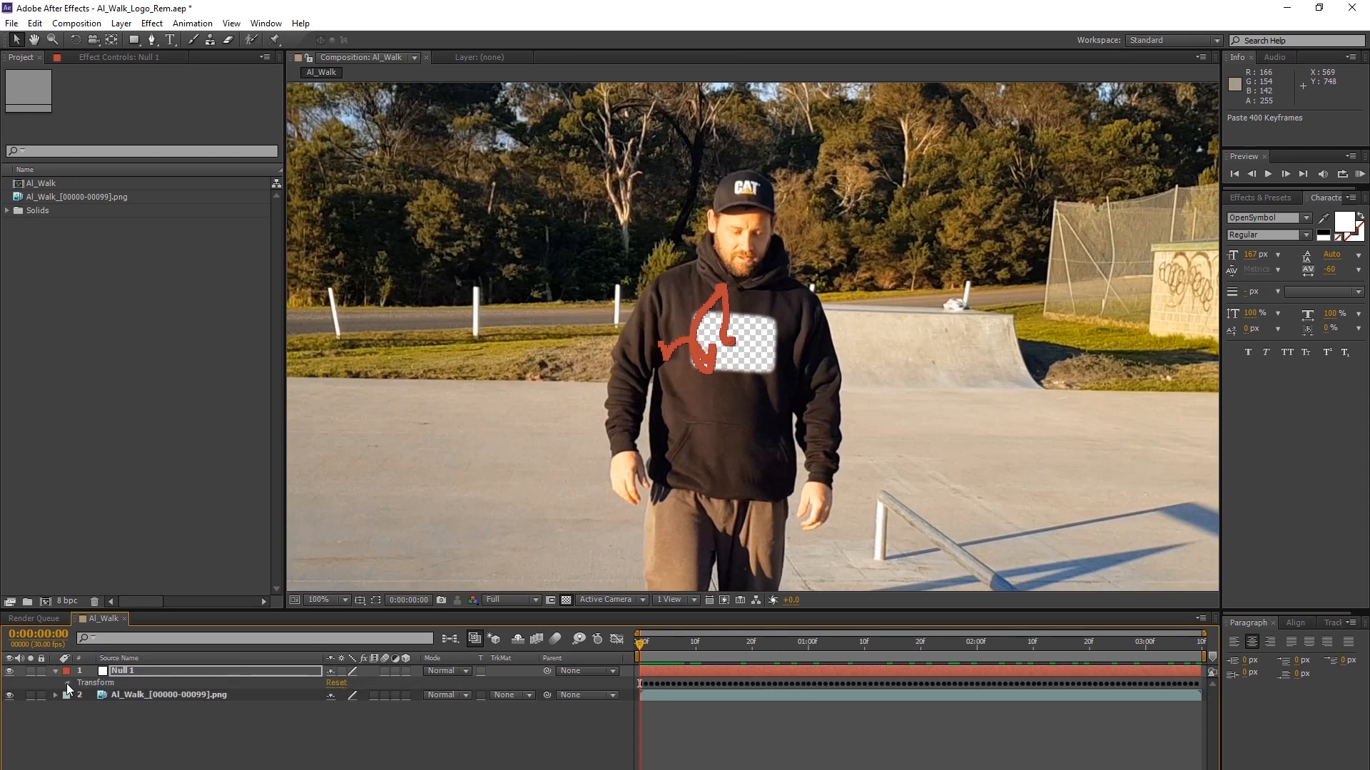
left_click(68, 683)
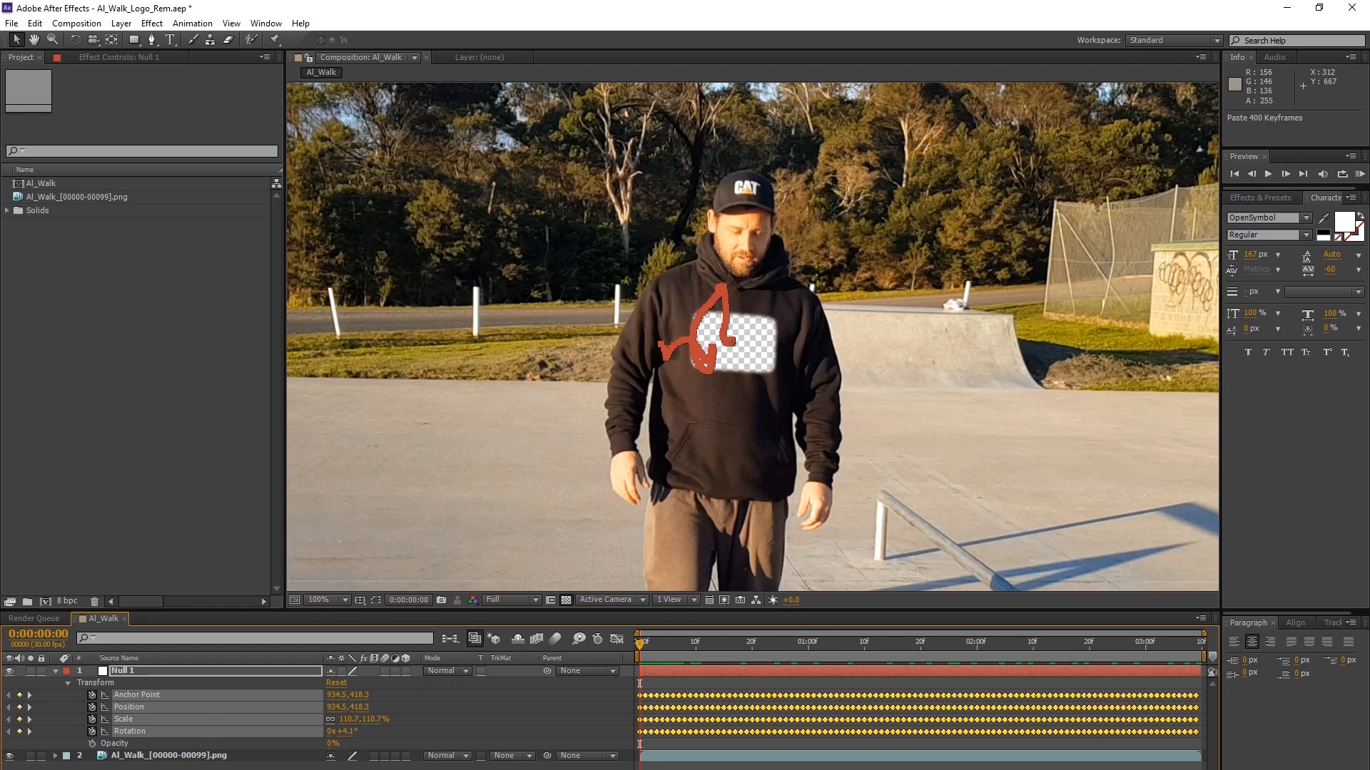
key("ctrl+shift+a")
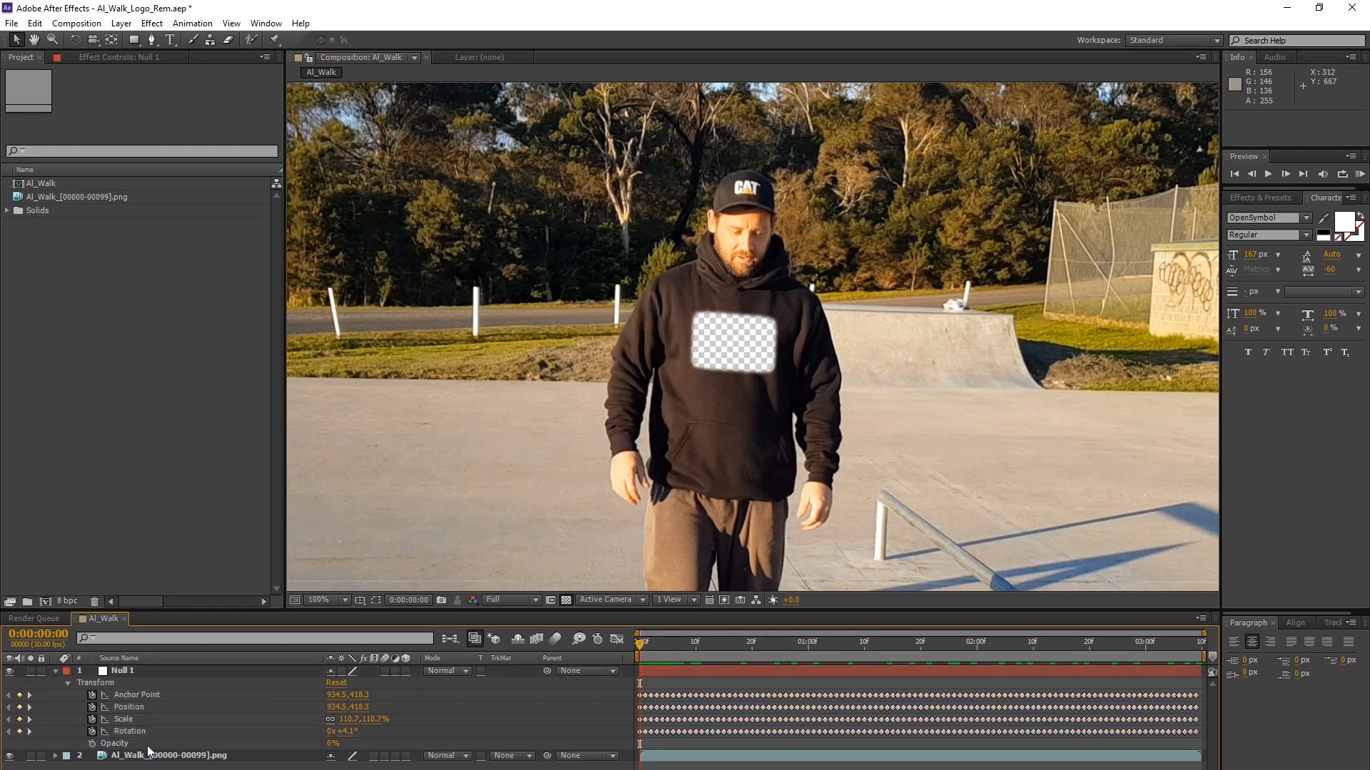
Remove the null's Anchor Point keyframes and scrub through the clip to check its motion against the hoodie cut-out
left_click(93, 696)
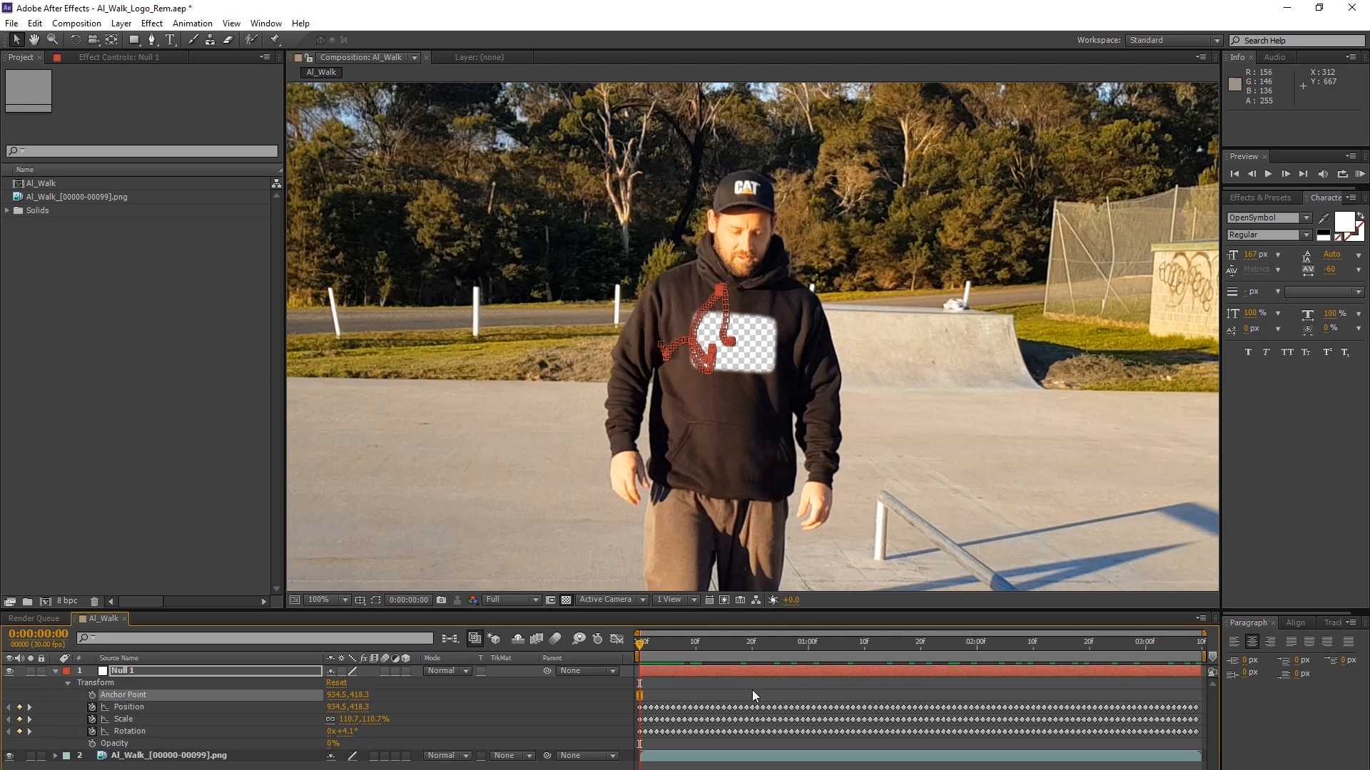
left_click_drag(652, 644, 926, 638)
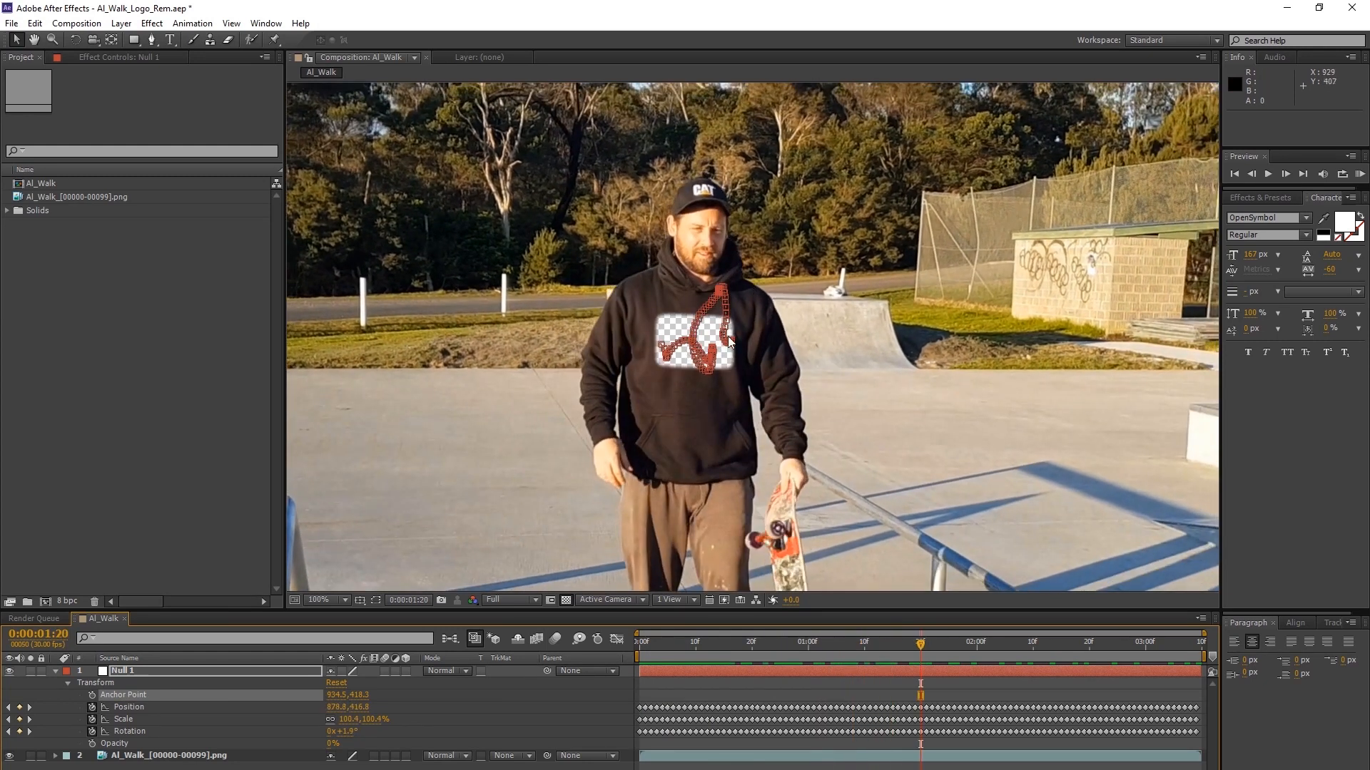
left_click_drag(908, 645, 639, 642)
Collapse the null layer's properties and rename it TrackingData
key("u")
right_click(104, 676)
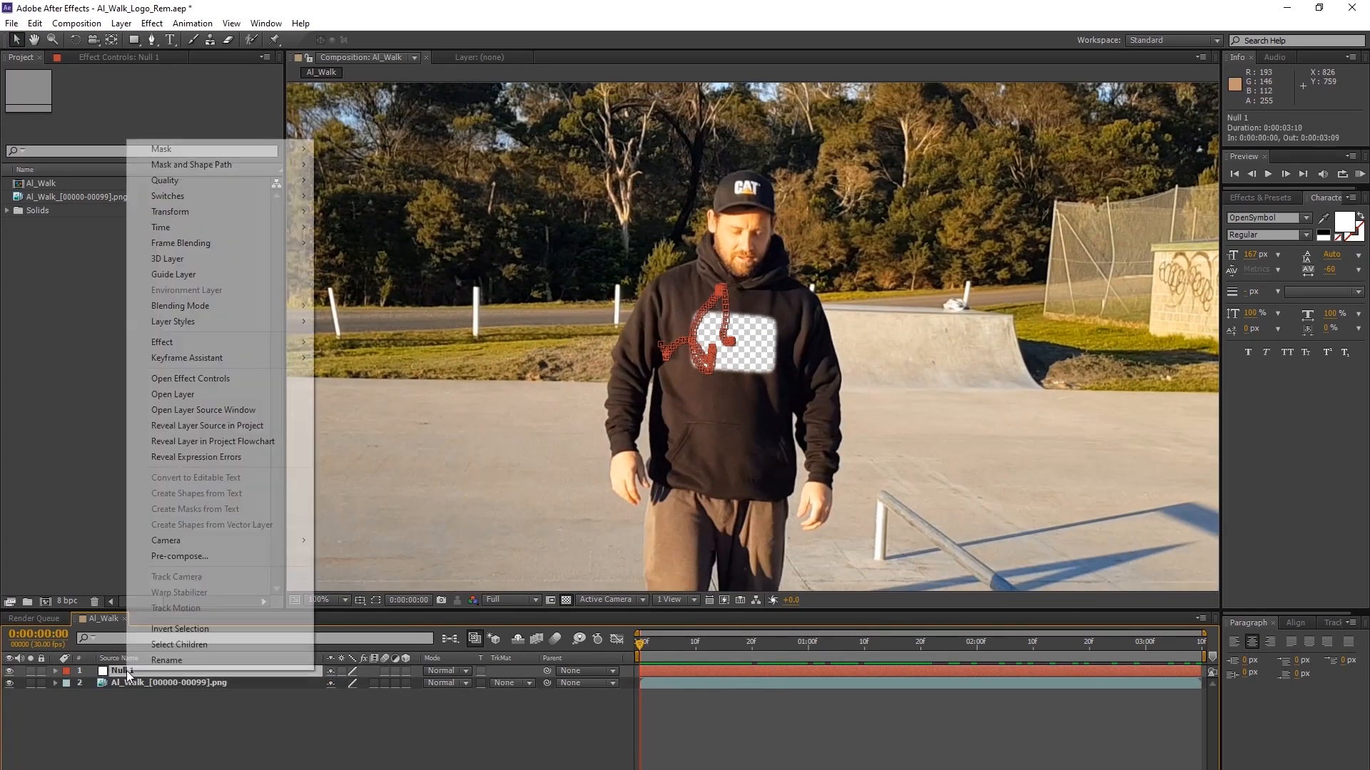
left_click(176, 662)
type("TrackingData")
key("Return")
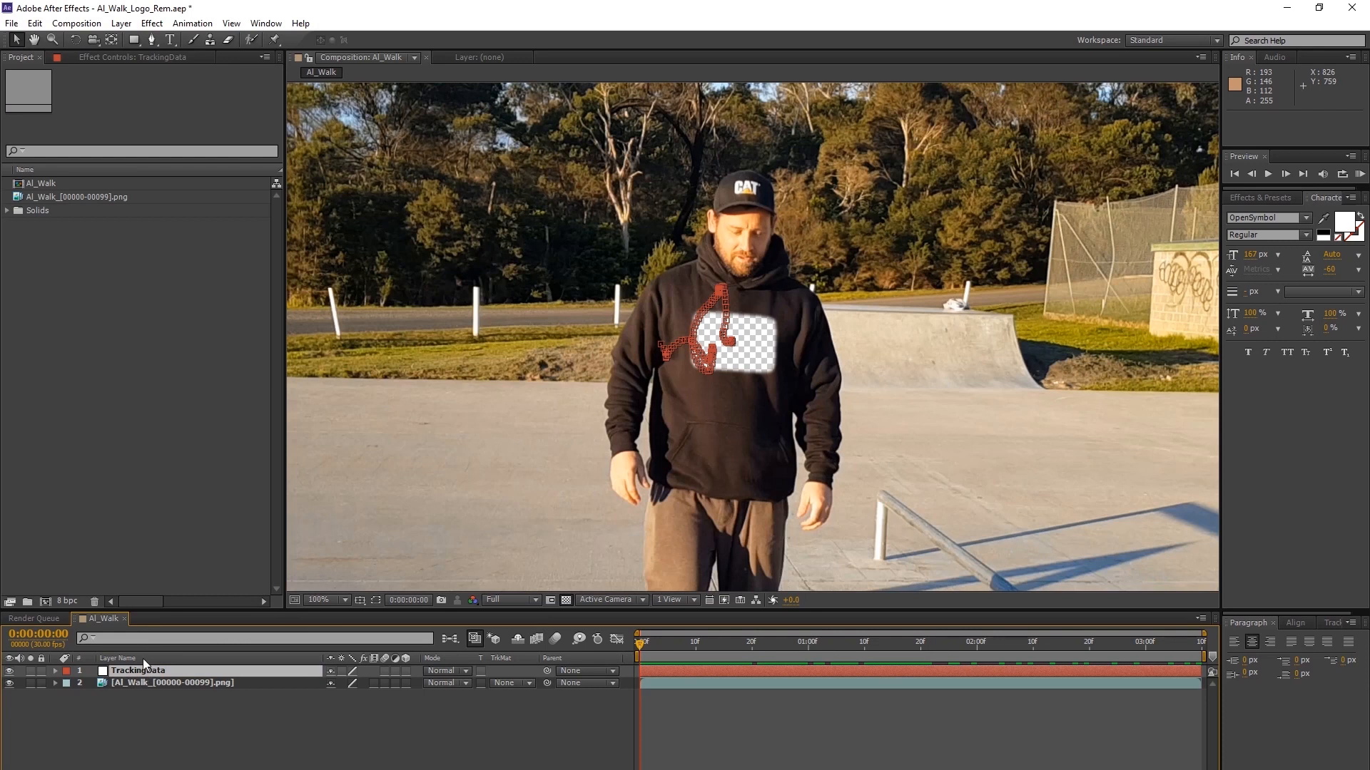
left_click(187, 698)
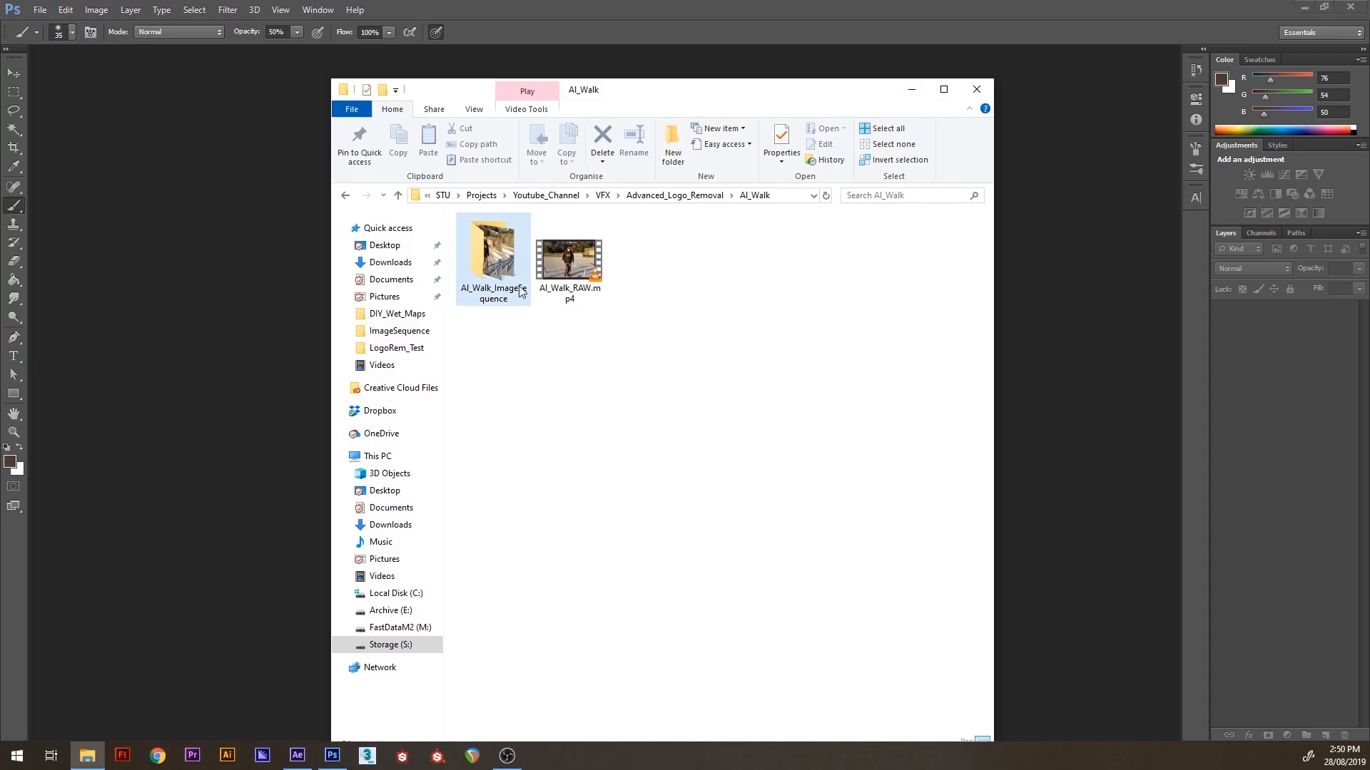
Open AI_Walk_00000.png from the AI_Walk_ImageSequence folder in Photoshop and frame the hoodie logo close up
double_click(520, 292)
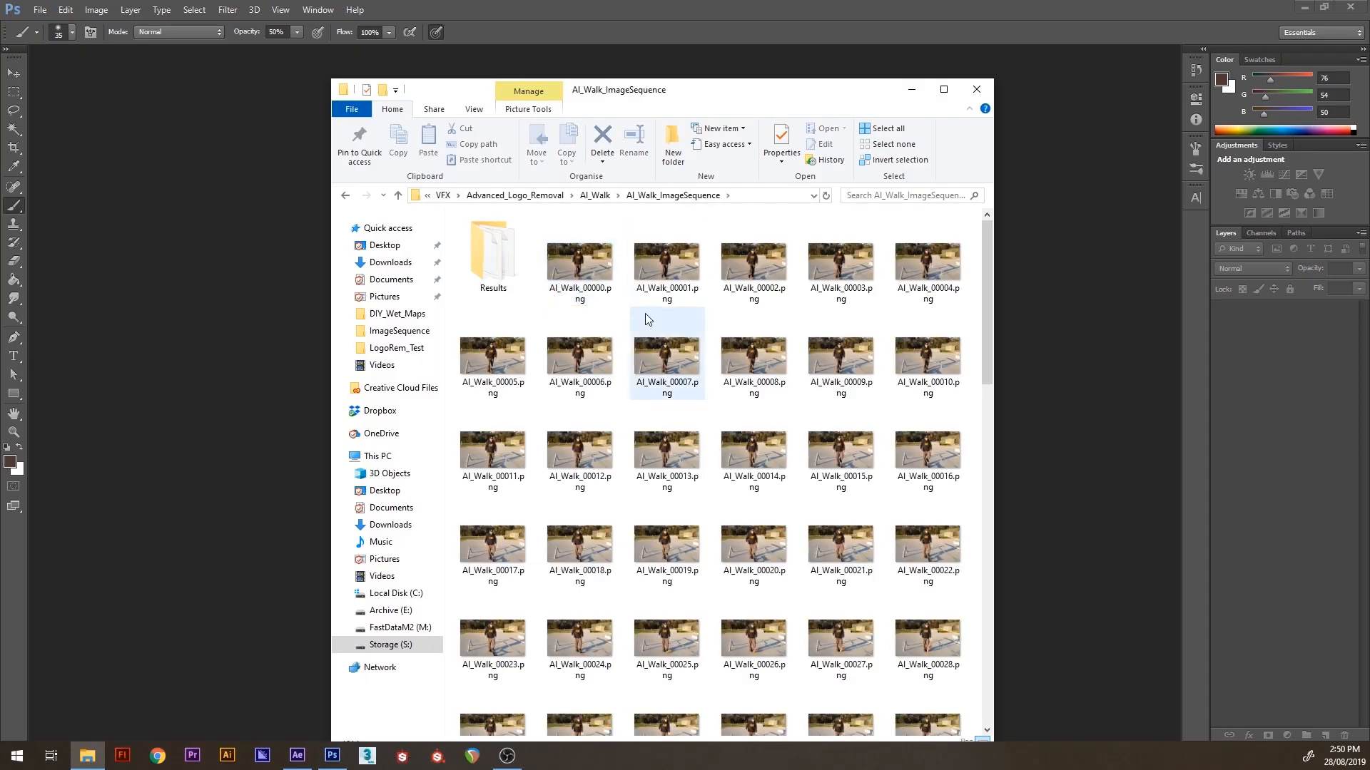
left_click_drag(600, 264, 339, 305)
key("ctrl+plus")
key("ctrl+plus")
key("ctrl+plus")
key("ctrl+plus")
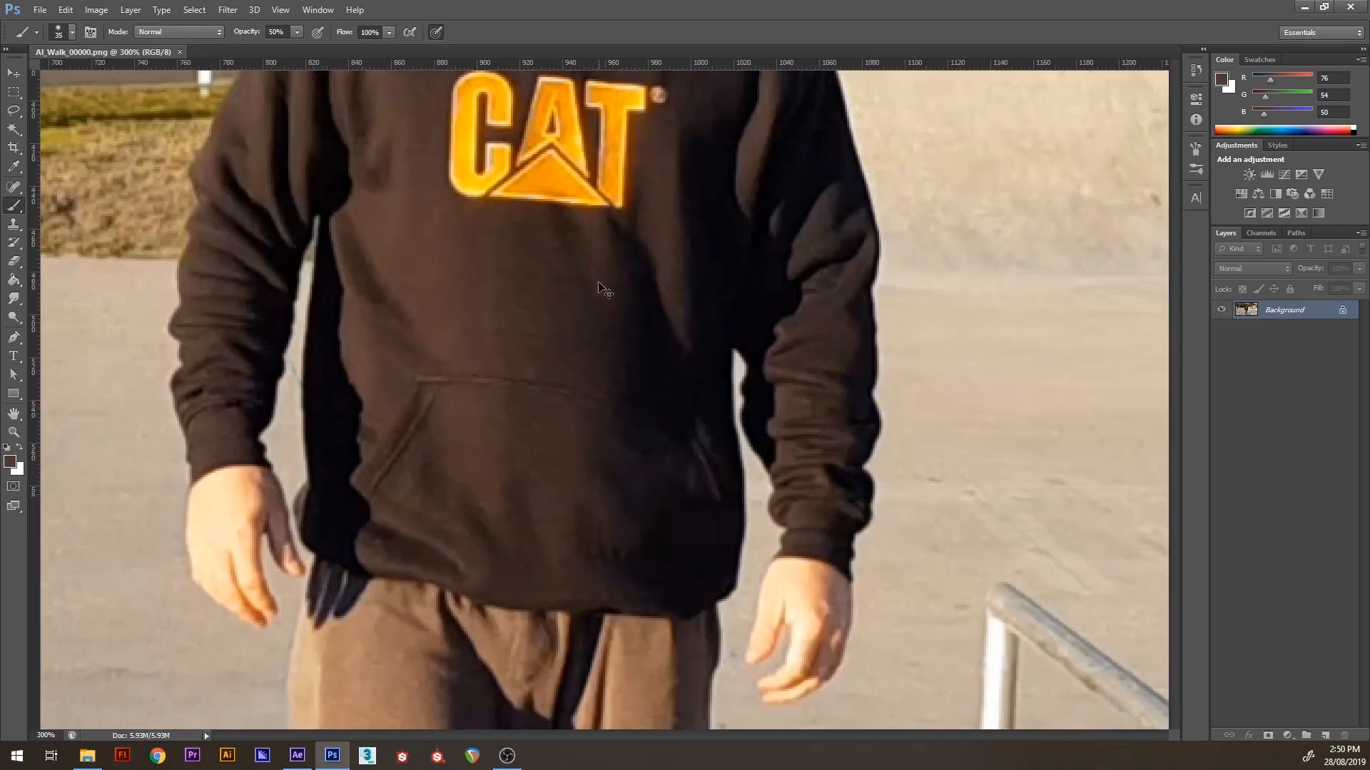
left_click_drag(646, 337, 708, 619)
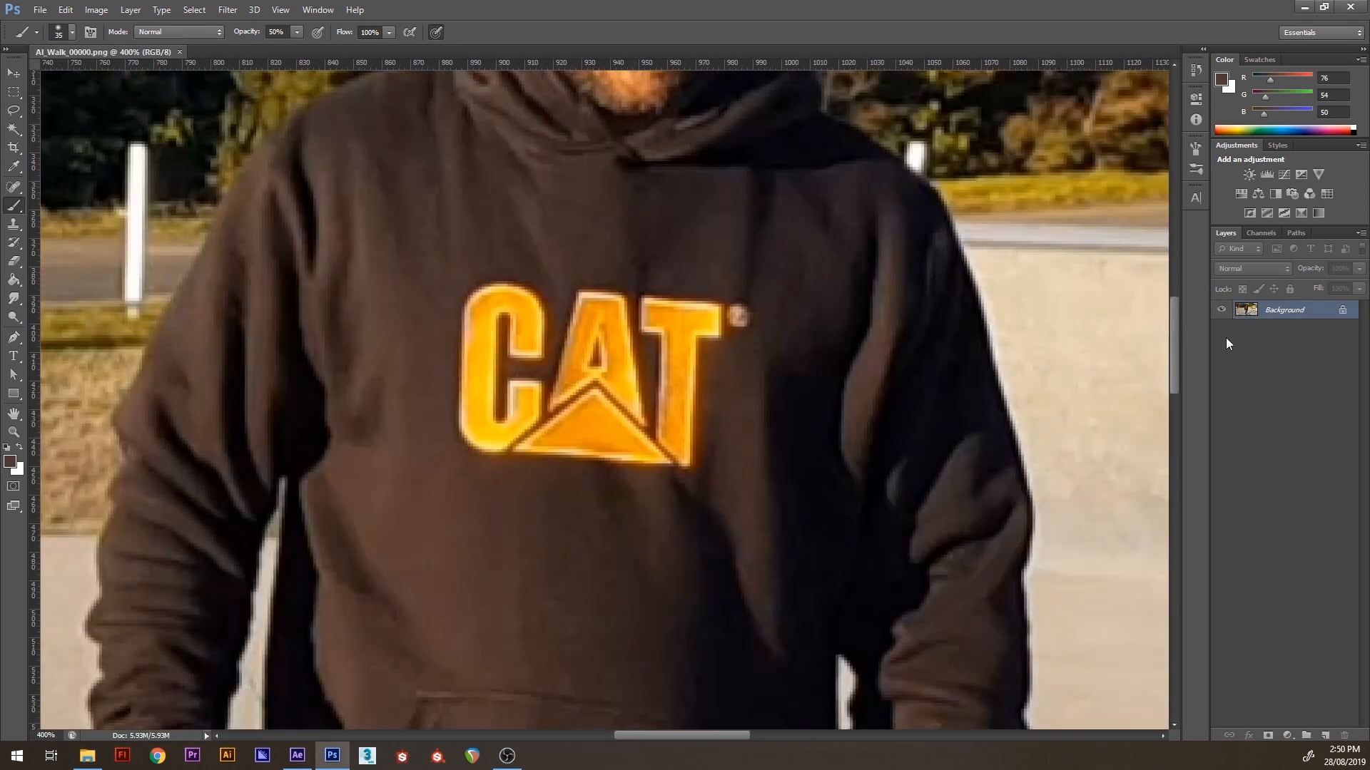
Duplicate the Background layer within the AI_Walk_00000.png document
right_click(1274, 314)
left_click(1263, 340)
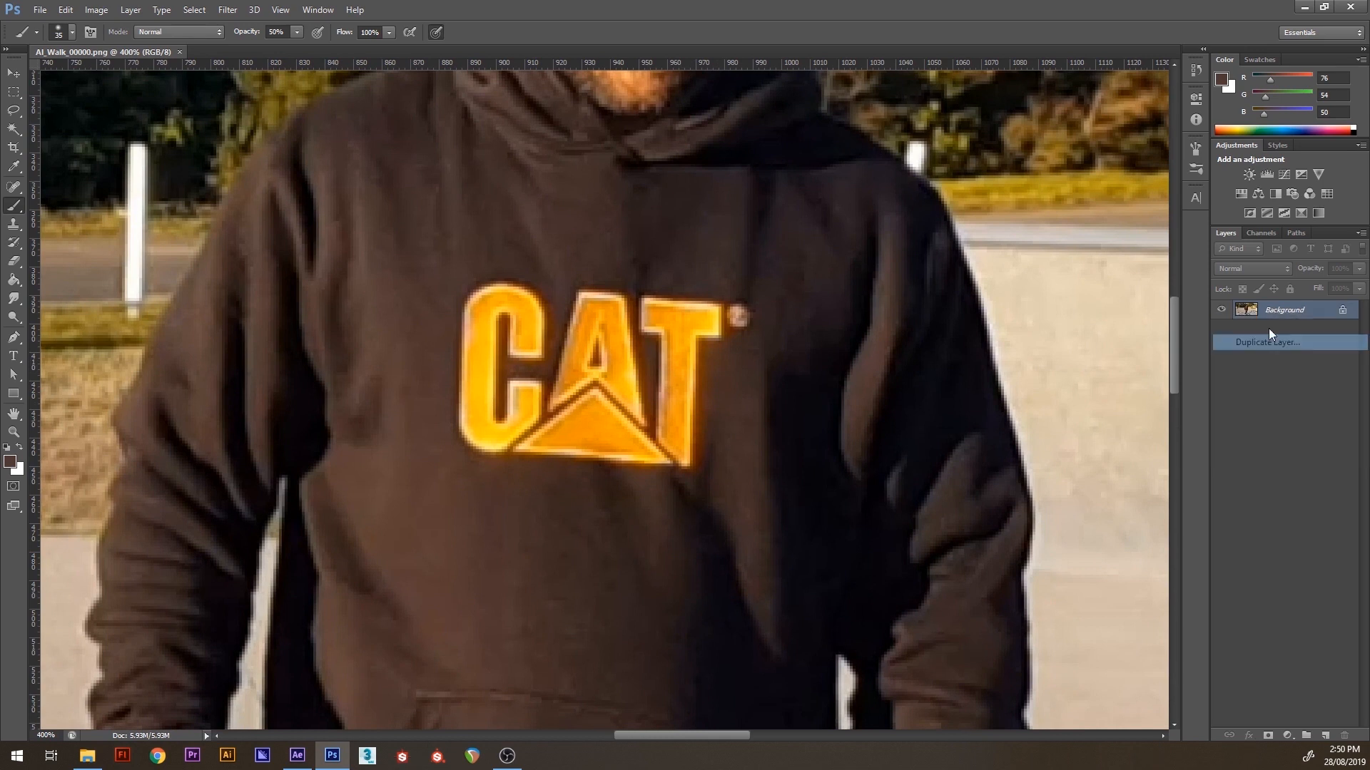
left_click(921, 286)
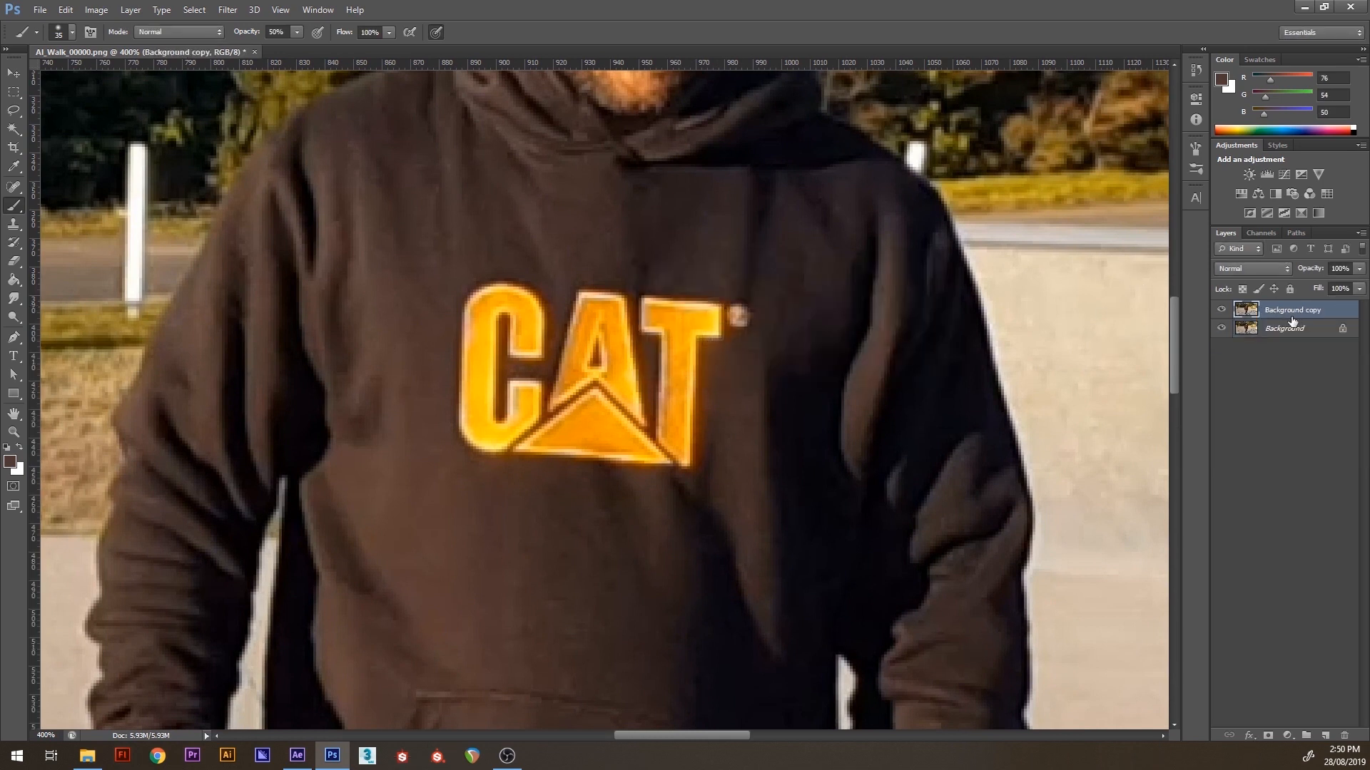
Lasso a loose selection around the CAT logo, including the ® mark, and delete it from the Background copy layer
key("l")
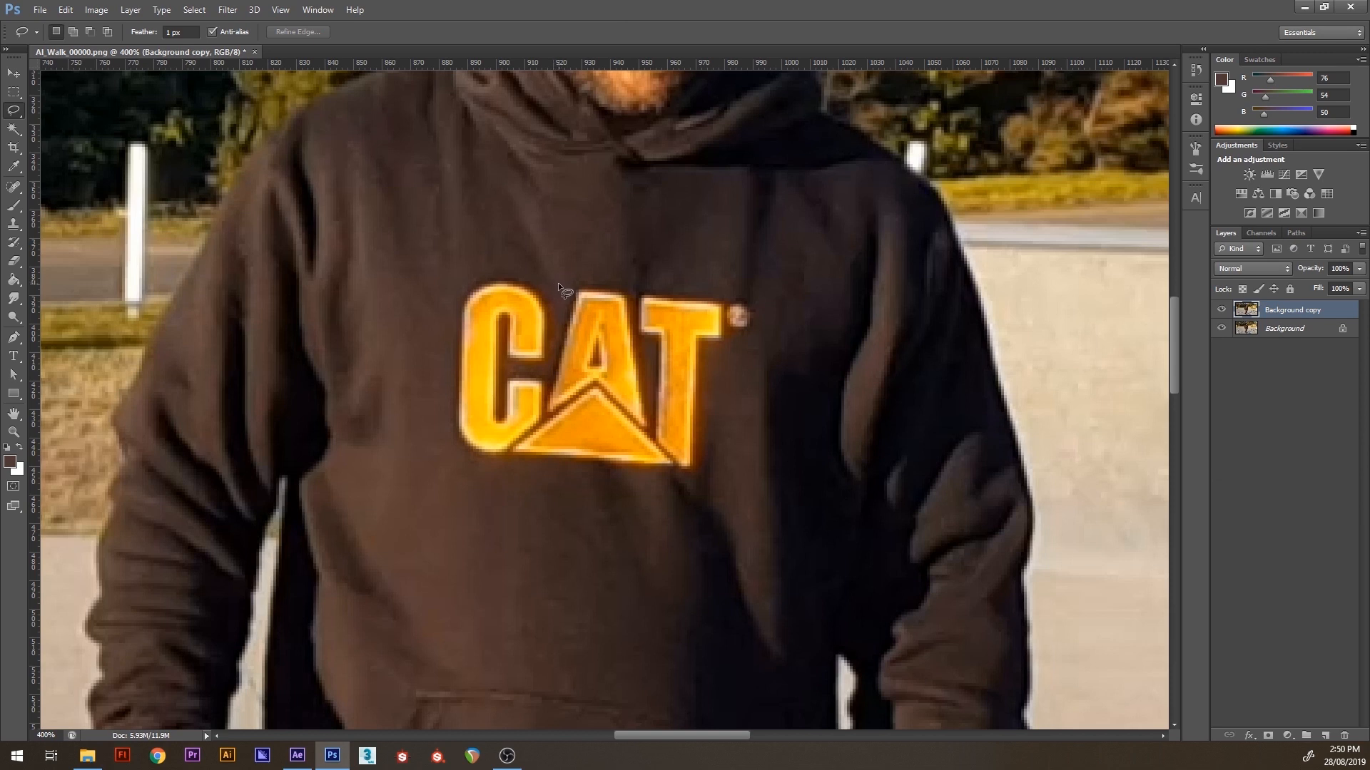
mouse_move(441, 307)
left_mouse_down()
mouse_move(456, 461)
mouse_move(546, 485)
mouse_move(705, 493)
left_mouse_up()
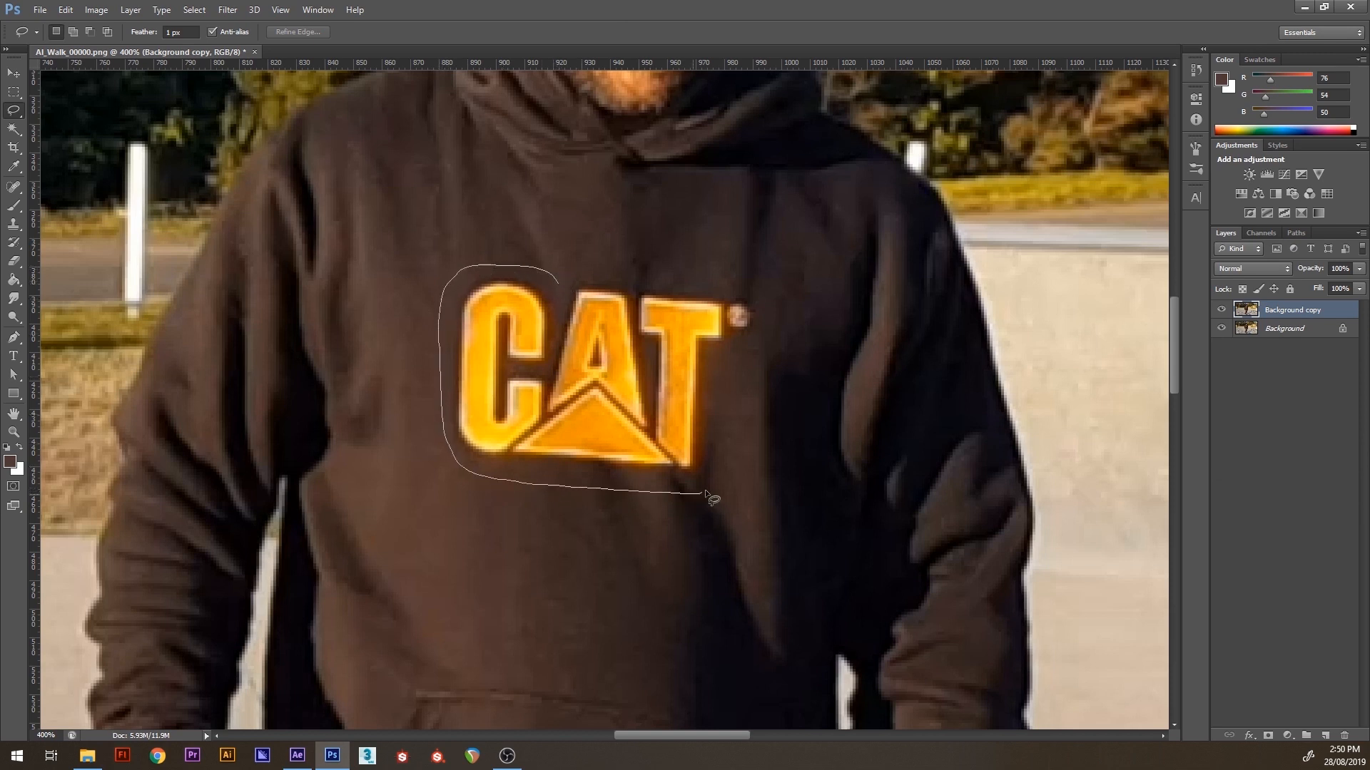
mouse_move(735, 359)
left_mouse_down()
mouse_move(766, 324)
mouse_move(640, 277)
mouse_move(558, 280)
left_mouse_up()
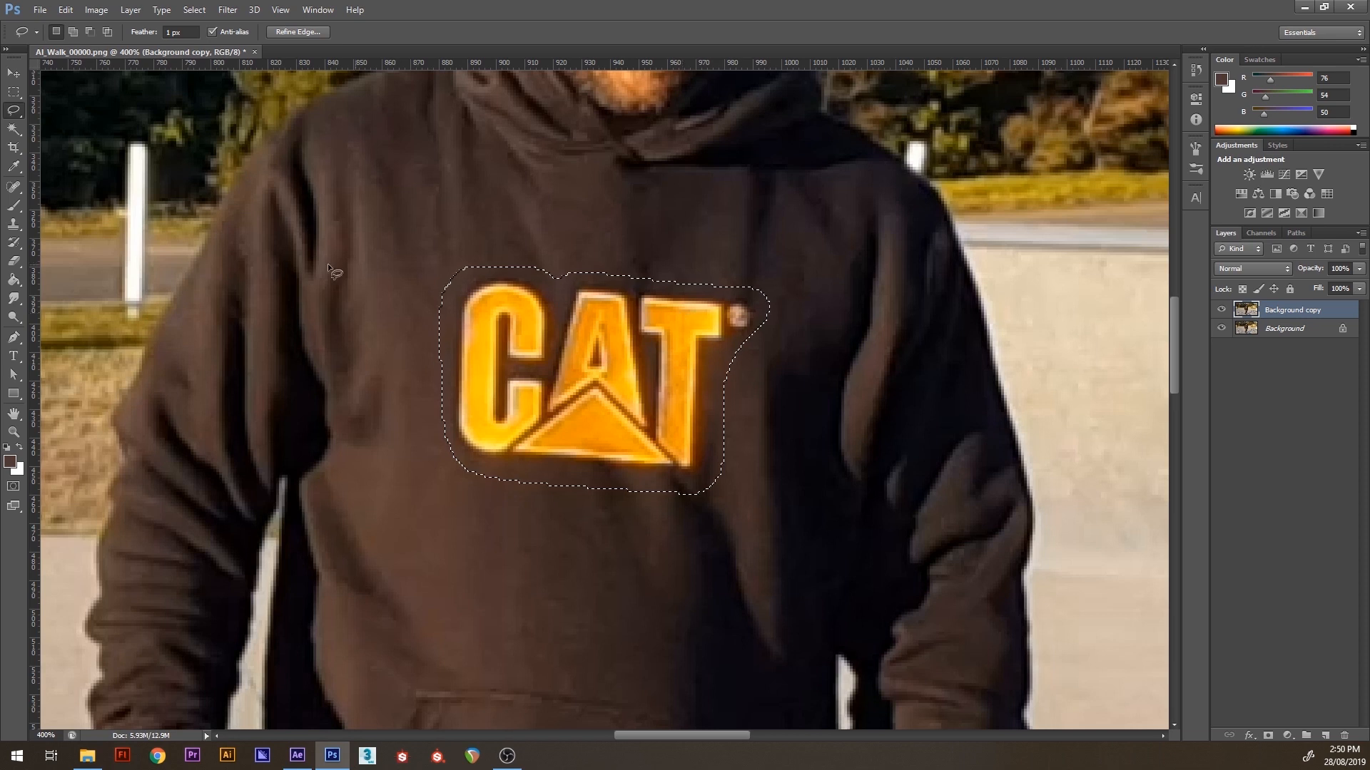
Inspect the logo cut-out with the Background layer temporarily hidden, and hide the Background copy layer
left_click(1222, 329)
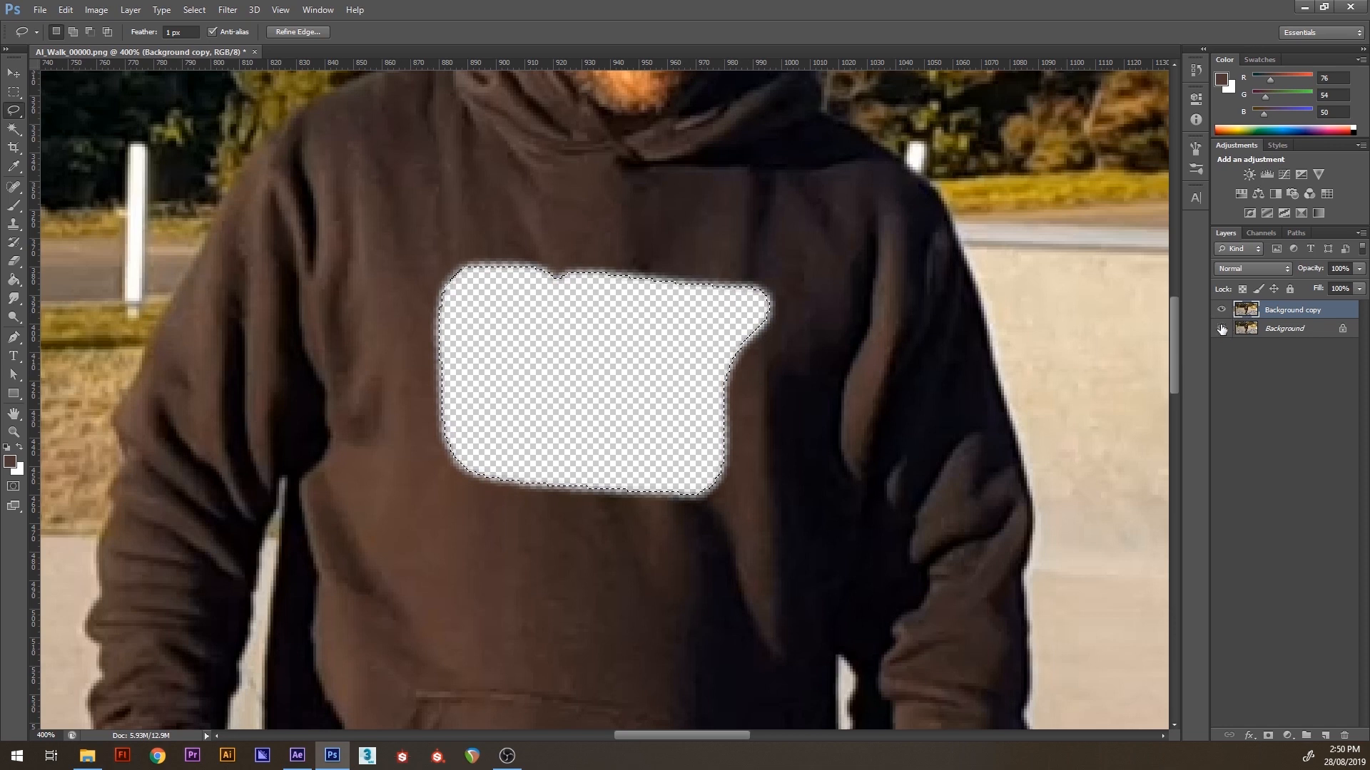
left_click(1221, 328)
left_click(1221, 310)
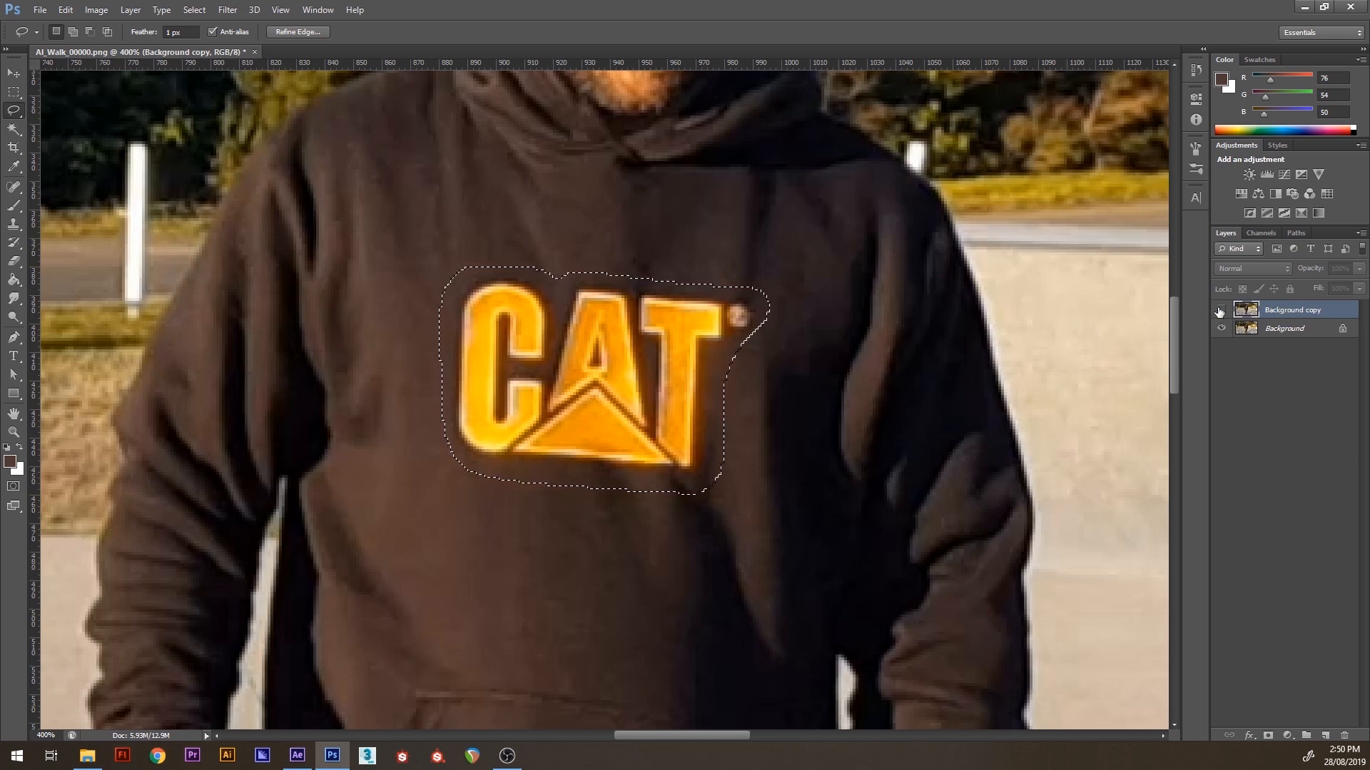
Make a second duplicate of the original Background layer, keeping the logo selection active
right_click(1291, 330)
left_click(1255, 356)
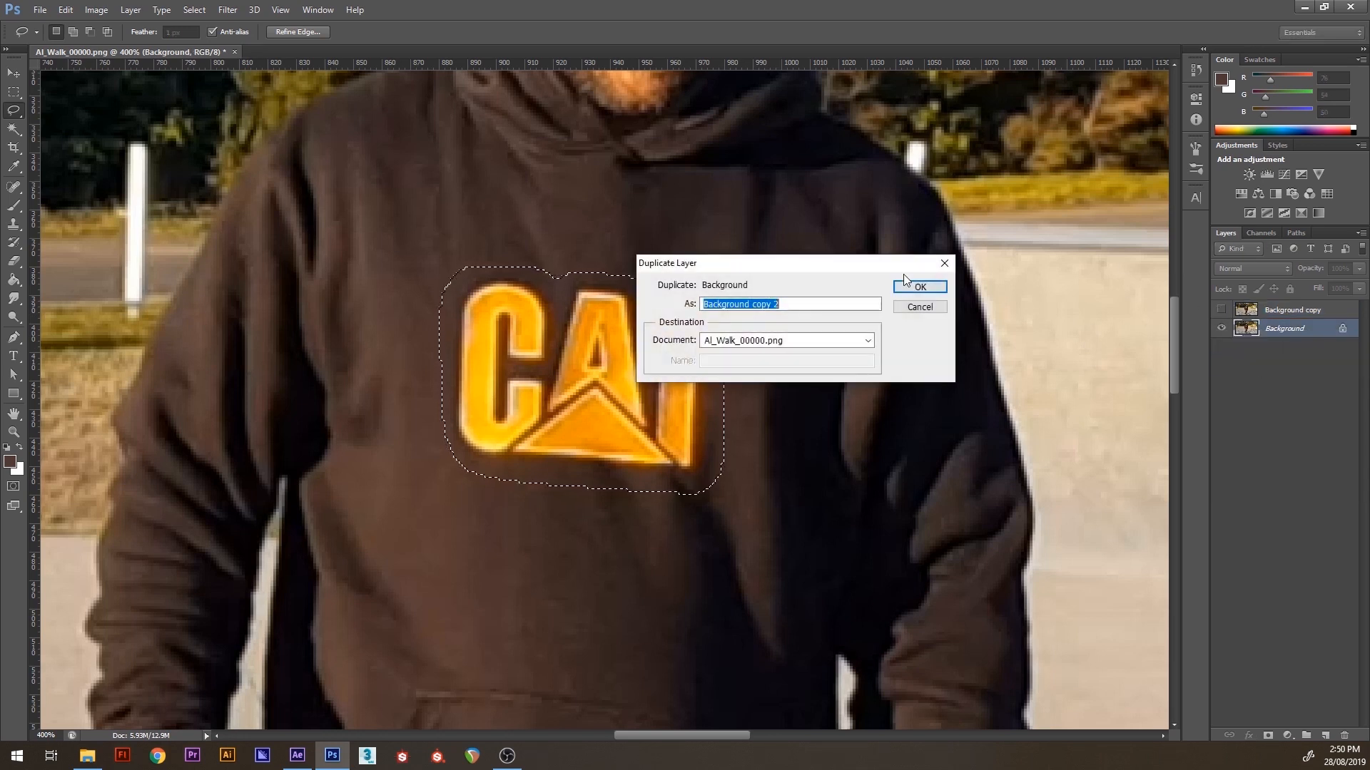
left_click(918, 287)
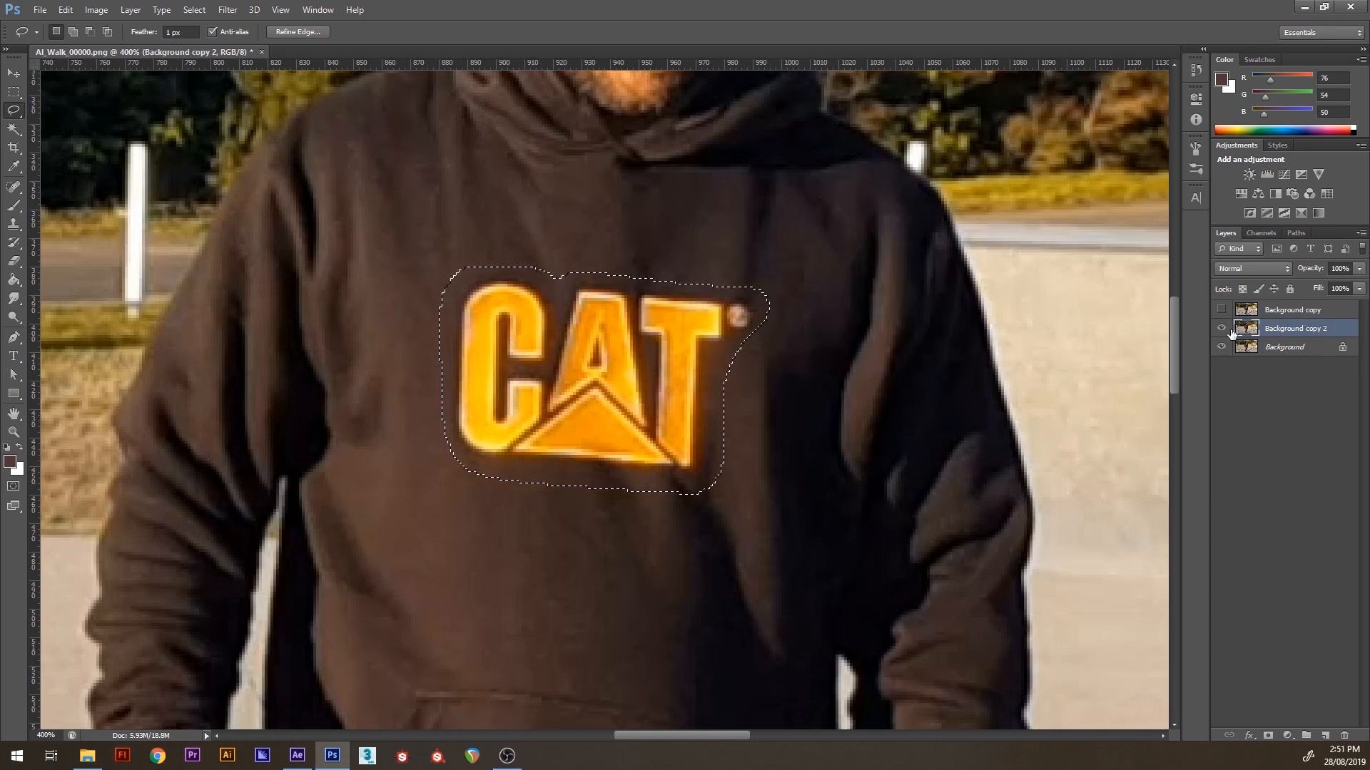
Fill the selected logo area with Content-Aware in Normal mode at 100% opacity, and clear the selection
left_click(65, 10)
left_click(107, 212)
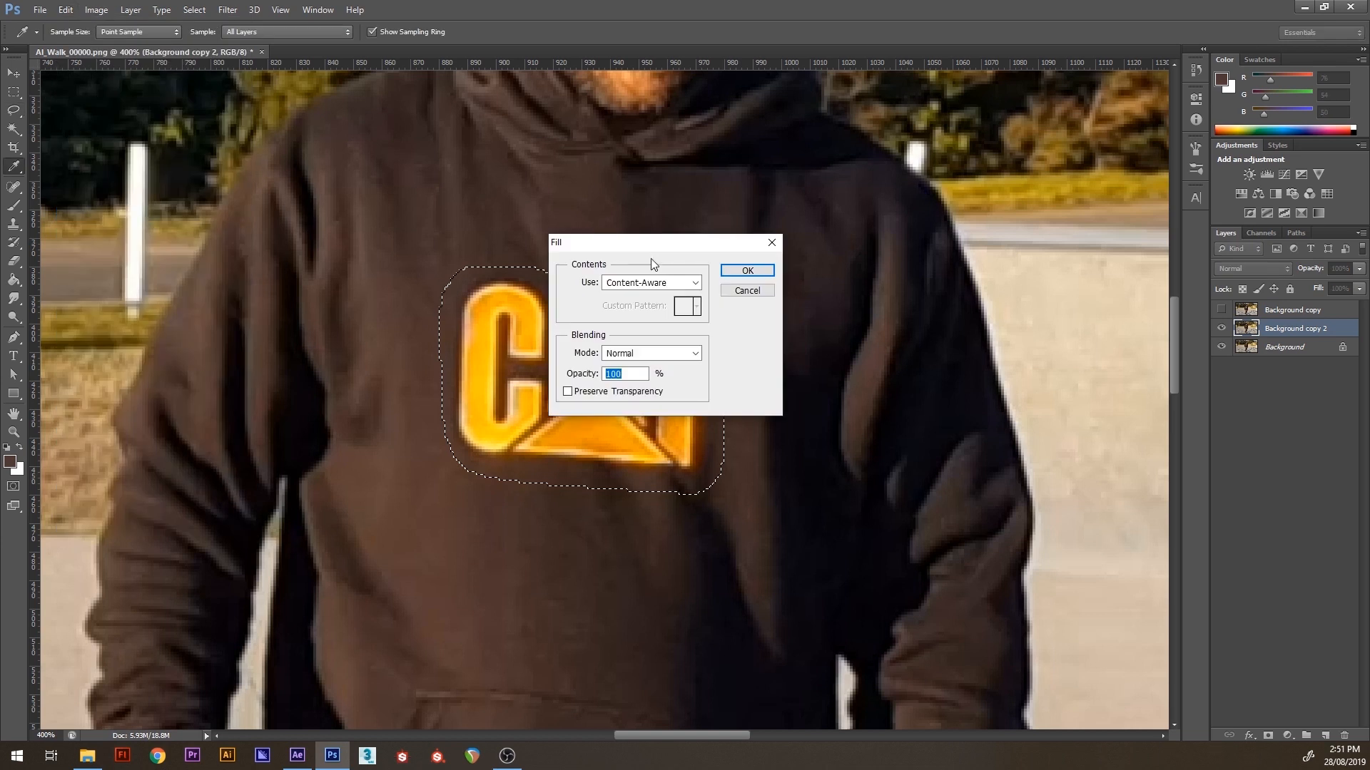
left_click(747, 272)
key("l")
right_click(522, 376)
left_click(609, 388)
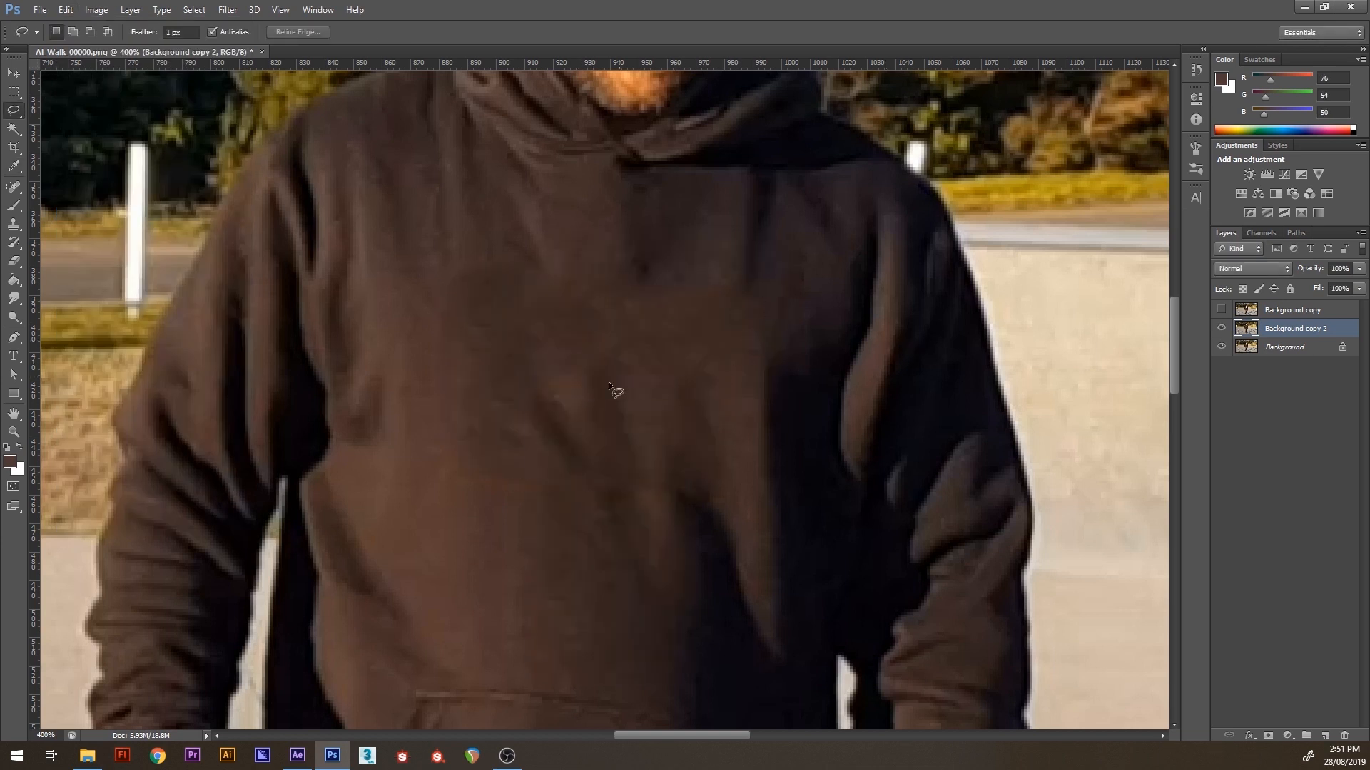
Add a blank layer above Background copy 2 and turn the Background copy layer's visibility back on
key("ctrl+minus")
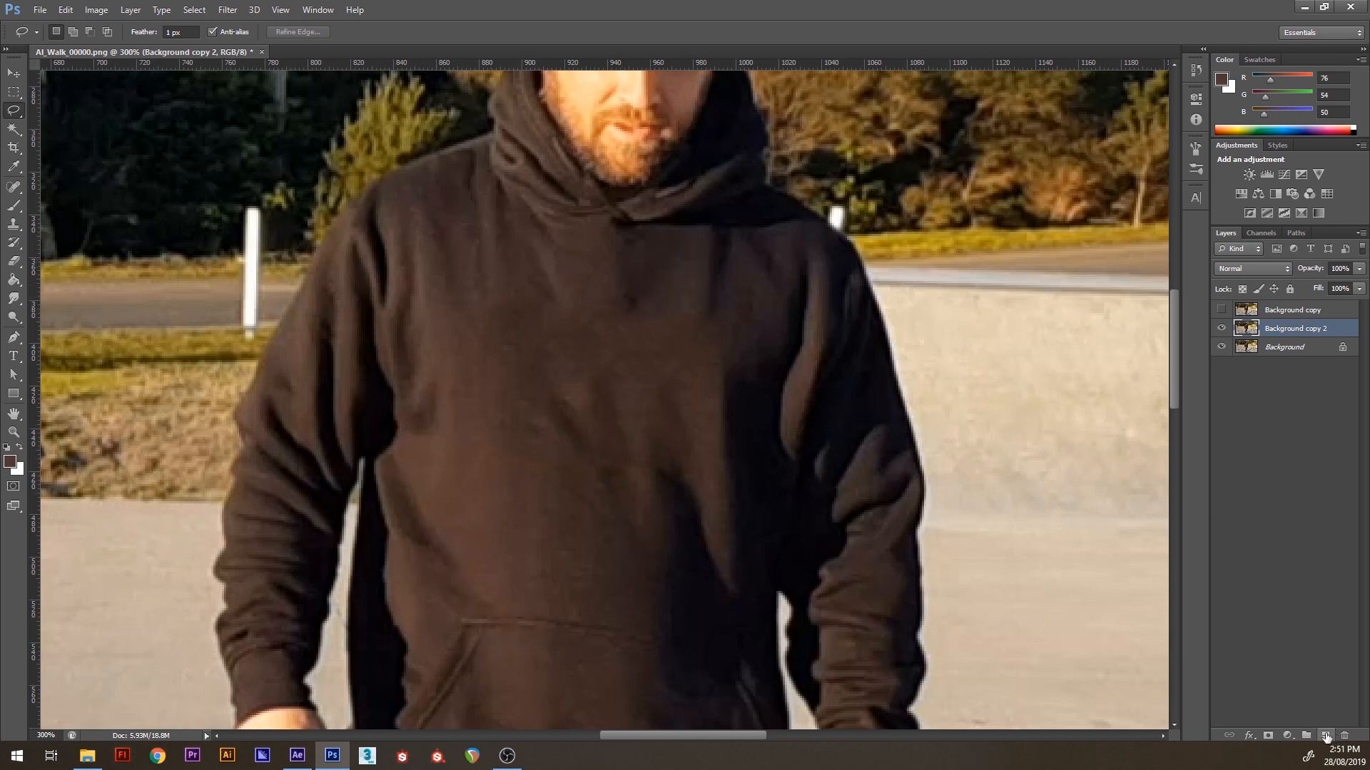
left_click(1325, 735)
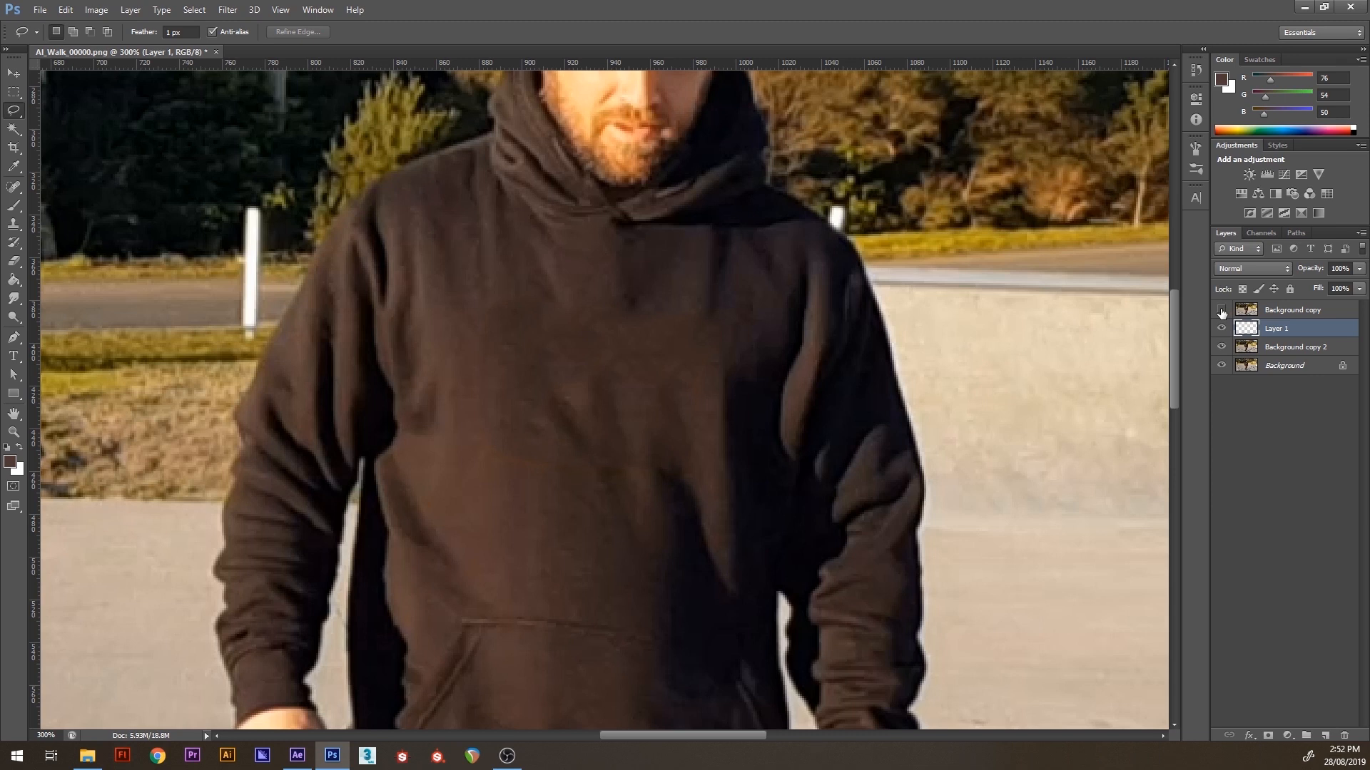
left_click(1221, 310)
Set up the Brush tool with 30% opacity, pressure-controlled opacity and a brush size of 20 px
left_click(16, 206)
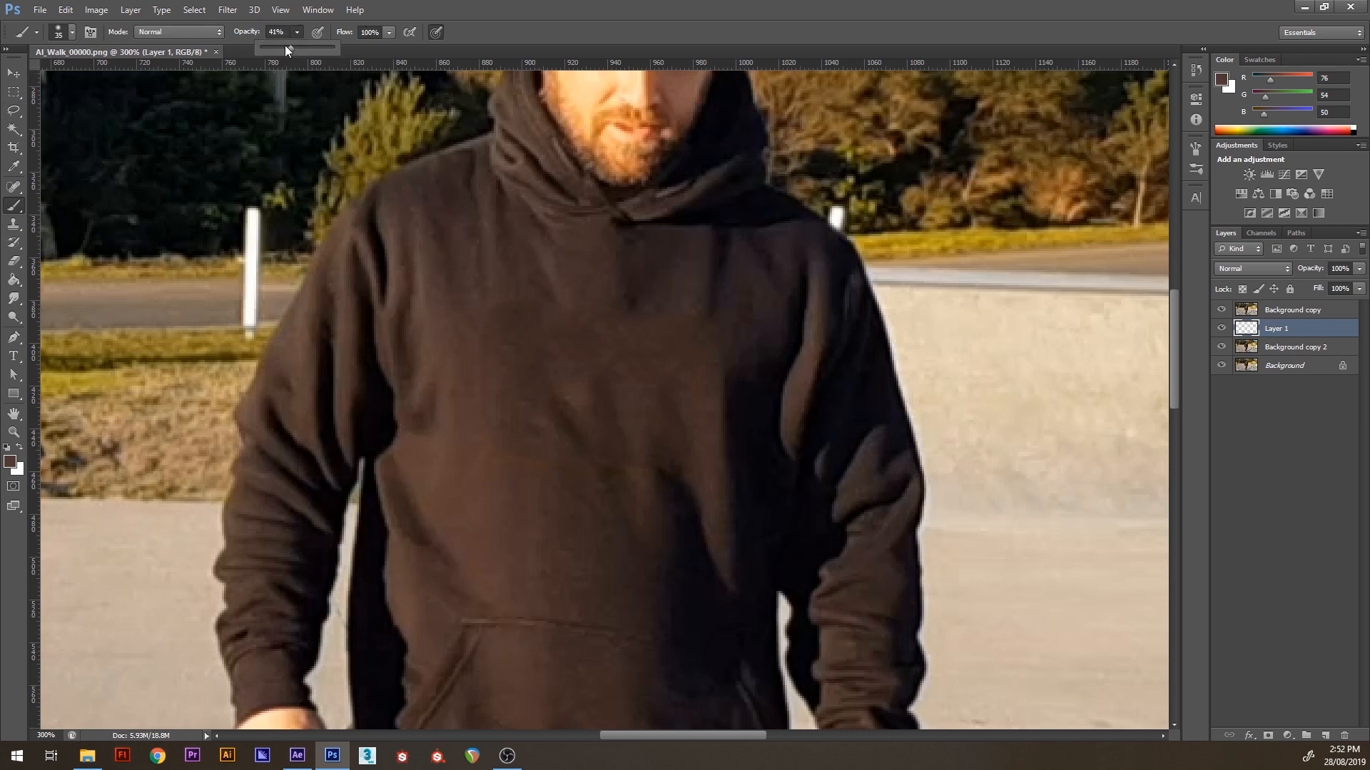
left_click(421, 19)
left_click(317, 32)
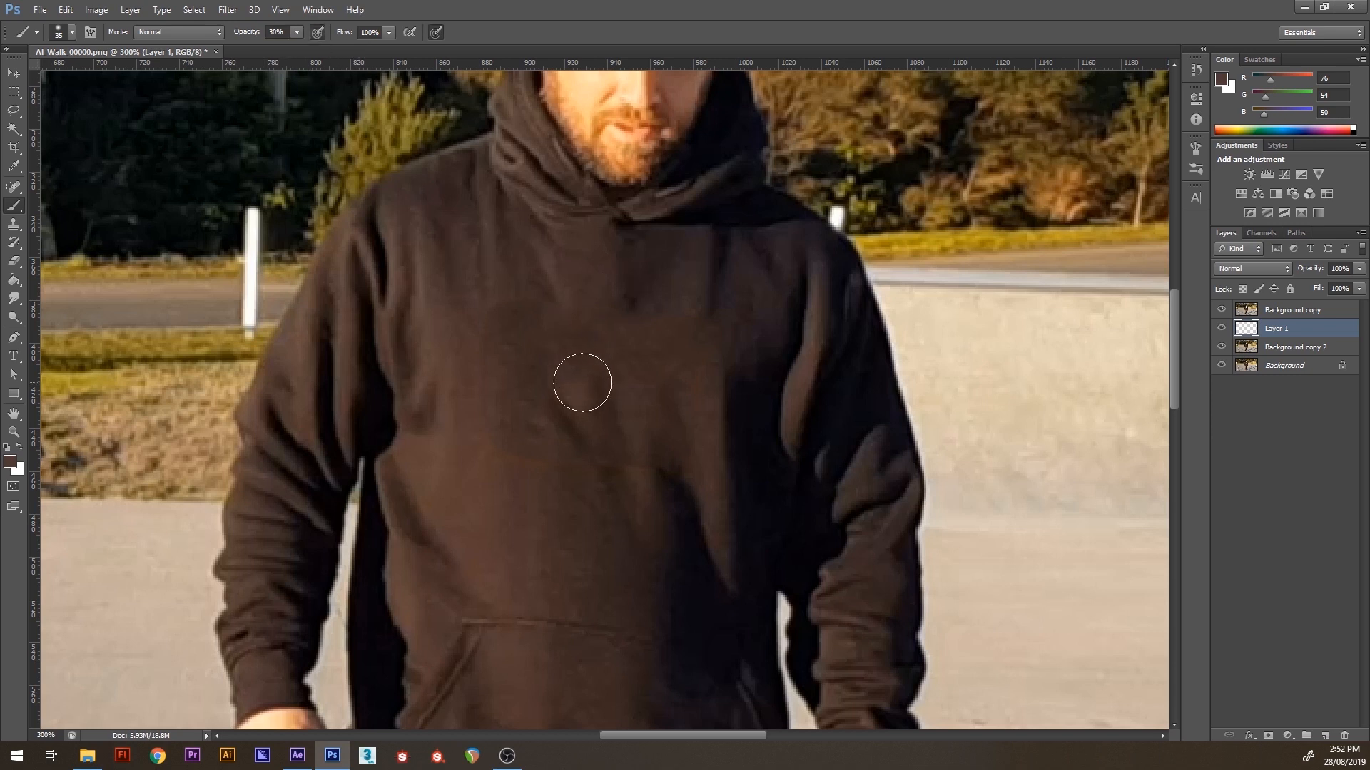
key("bracketleft")
key("bracketleft")
Paint with sampled hoodie colours along the upper edge of the filled logo patch to blend it into the fabric above
left_click(698, 307, "alt")
mouse_move(693, 303)
left_mouse_down()
mouse_move(687, 330)
mouse_move(707, 346)
left_mouse_up()
left_click(709, 313, "alt")
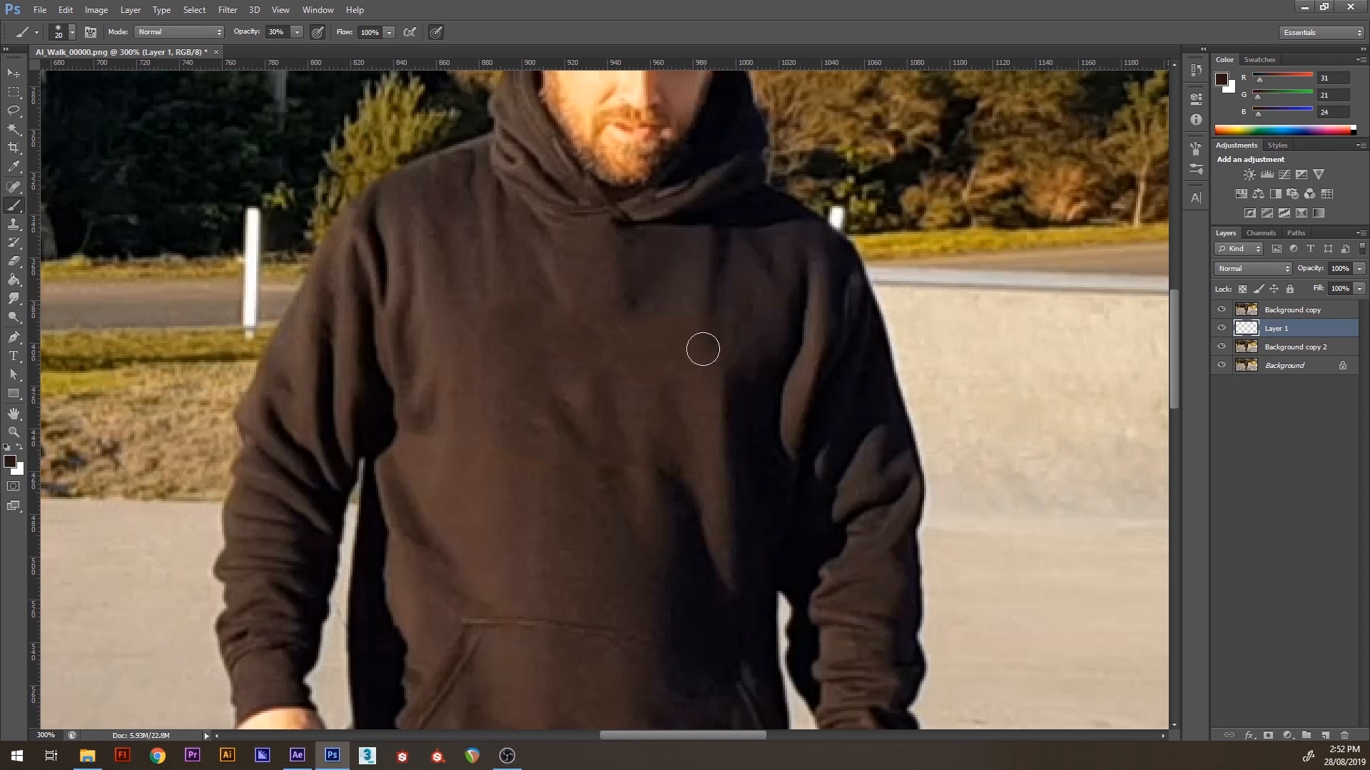
left_click(636, 305, "alt")
left_click(647, 302, "alt")
left_click(571, 299, "alt")
left_click(563, 290, "alt")
left_click(545, 293, "alt")
left_click(516, 294, "alt")
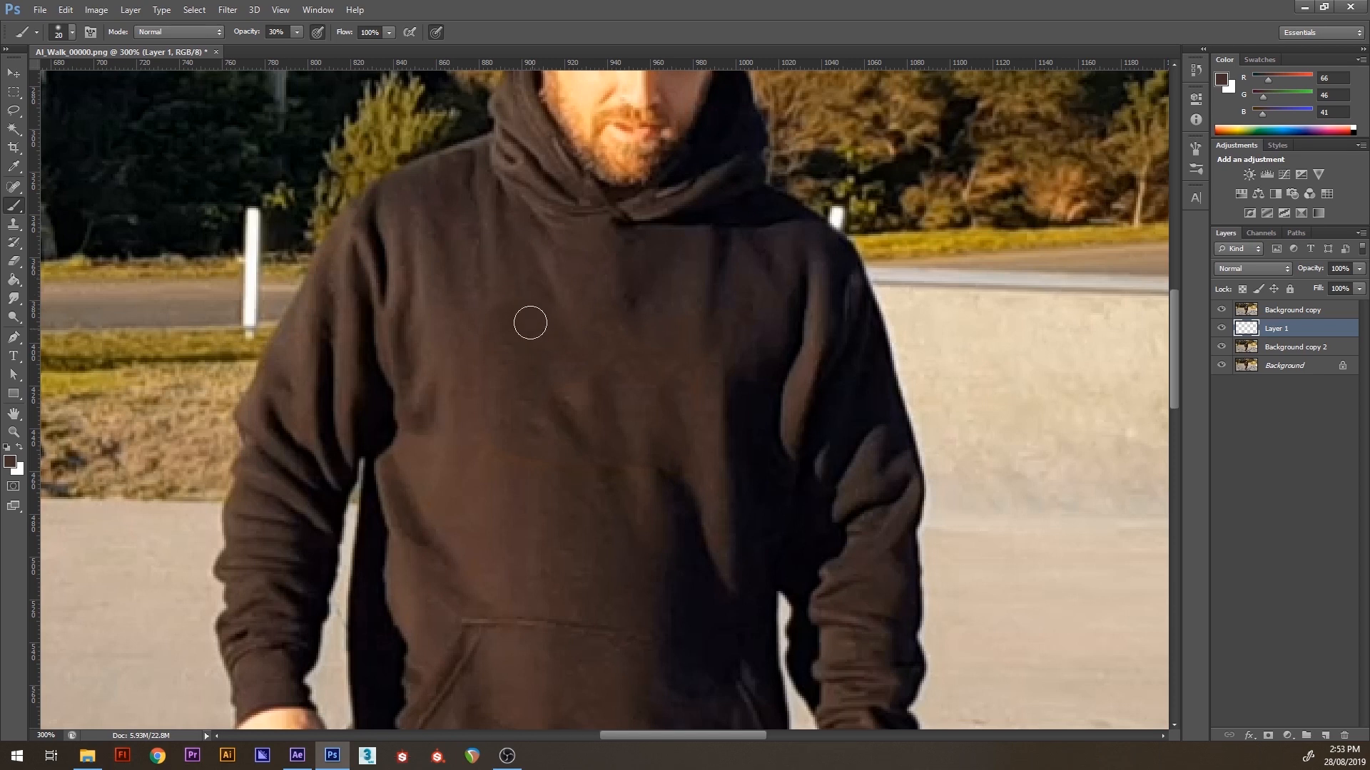
left_click(507, 294, "alt")
left_click(500, 304, "alt")
Reduce the brush to 10 px and paint sampled shadow tones into the creases at the patch's upper and shaded side
key("bracketleft")
left_click(637, 304, "alt")
left_click(714, 380, "alt")
left_click(702, 286, "alt")
left_click(670, 484, "alt")
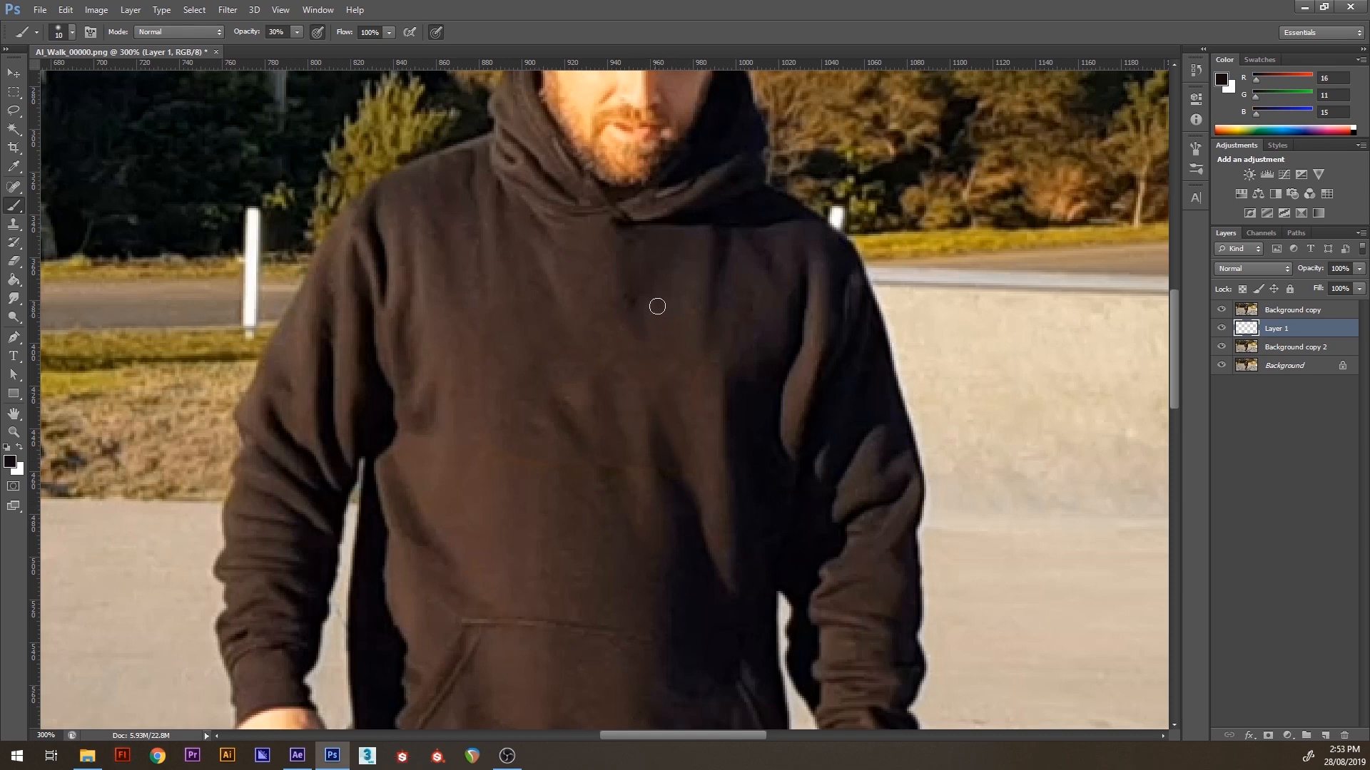
left_click(637, 304, "alt")
left_click(646, 301, "alt")
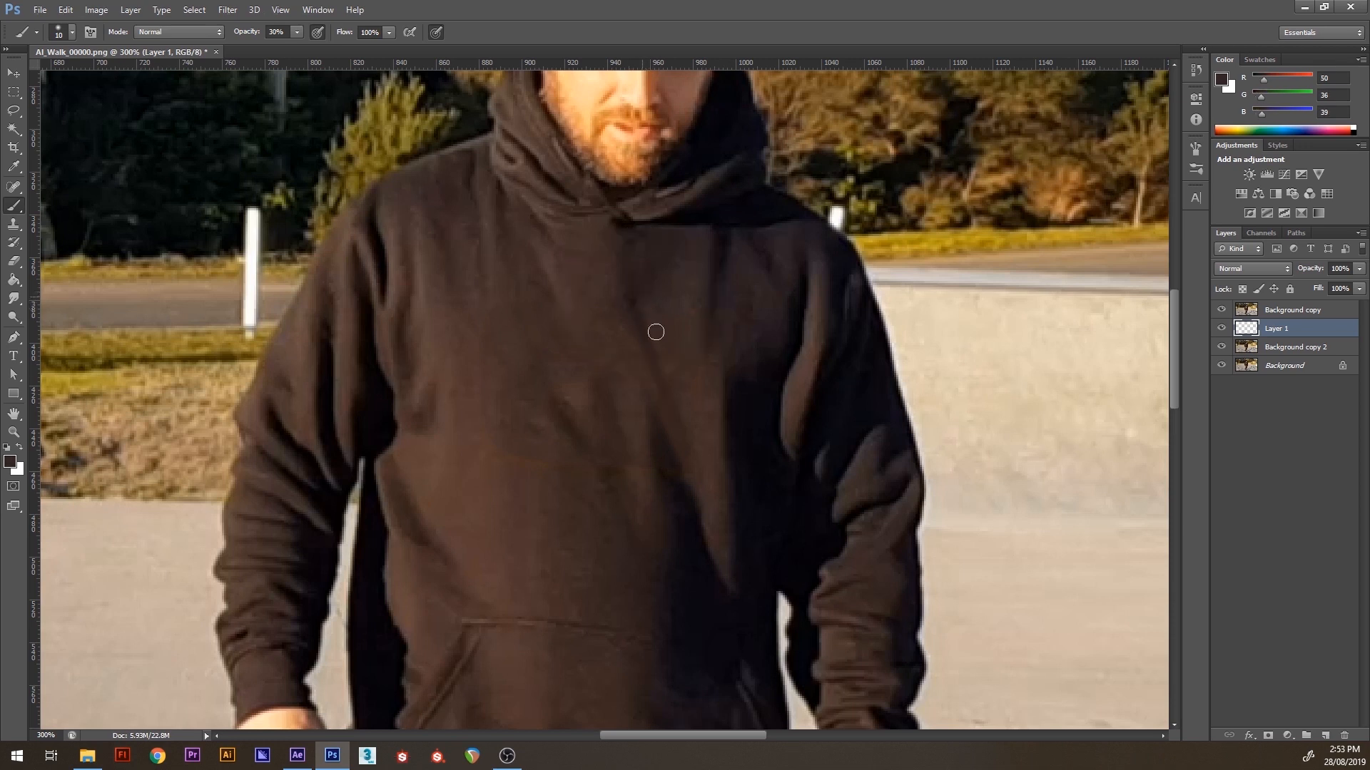
Shape the diagonal folds from the upper chest to the patch's lower edge with sampled light and dark fabric tones
left_click(662, 300, "alt")
left_click(704, 404, "alt")
left_click(695, 425, "alt")
left_click(680, 491, "alt")
left_click(649, 485, "alt")
left_click(640, 479, "alt")
left_click(630, 485, "alt")
left_click(564, 286, "alt")
key("alt")
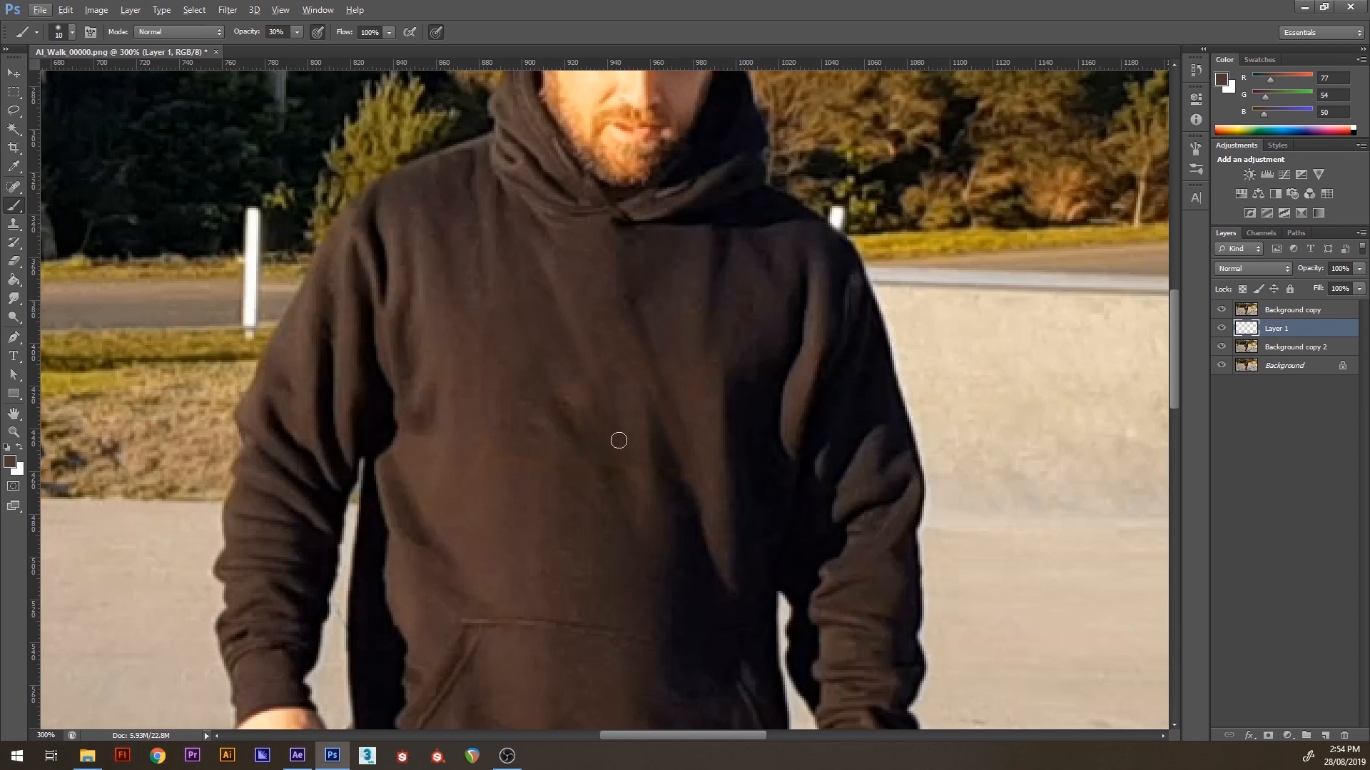
Deepen the diagonal crease through the centre of the chest with dark browns sampled around the patch's lower edge
left_click(596, 471, "alt")
left_click(615, 491, "alt")
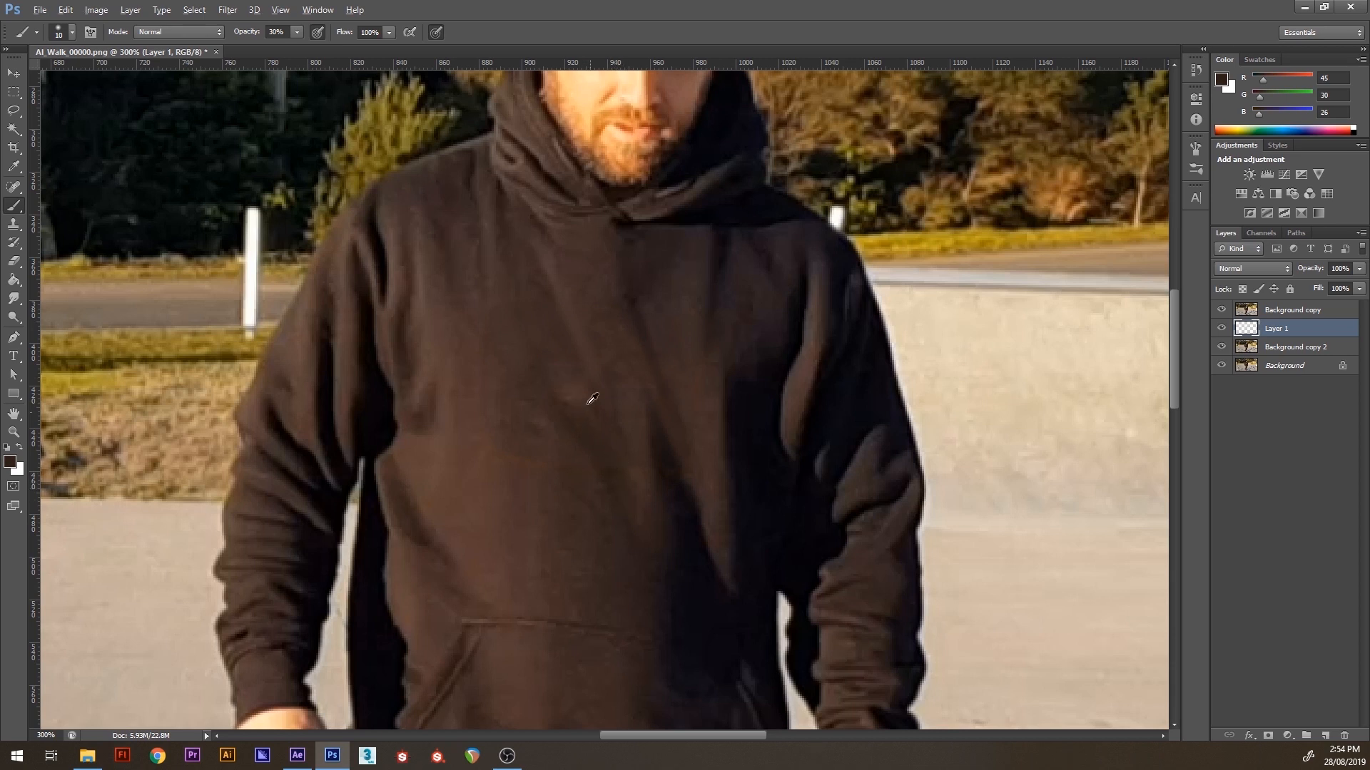
left_click(591, 364, "alt")
left_click(649, 471, "alt")
left_click(640, 474, "alt")
left_click(639, 434, "alt")
left_click_drag(625, 382, 657, 458)
left_click(621, 374, "alt")
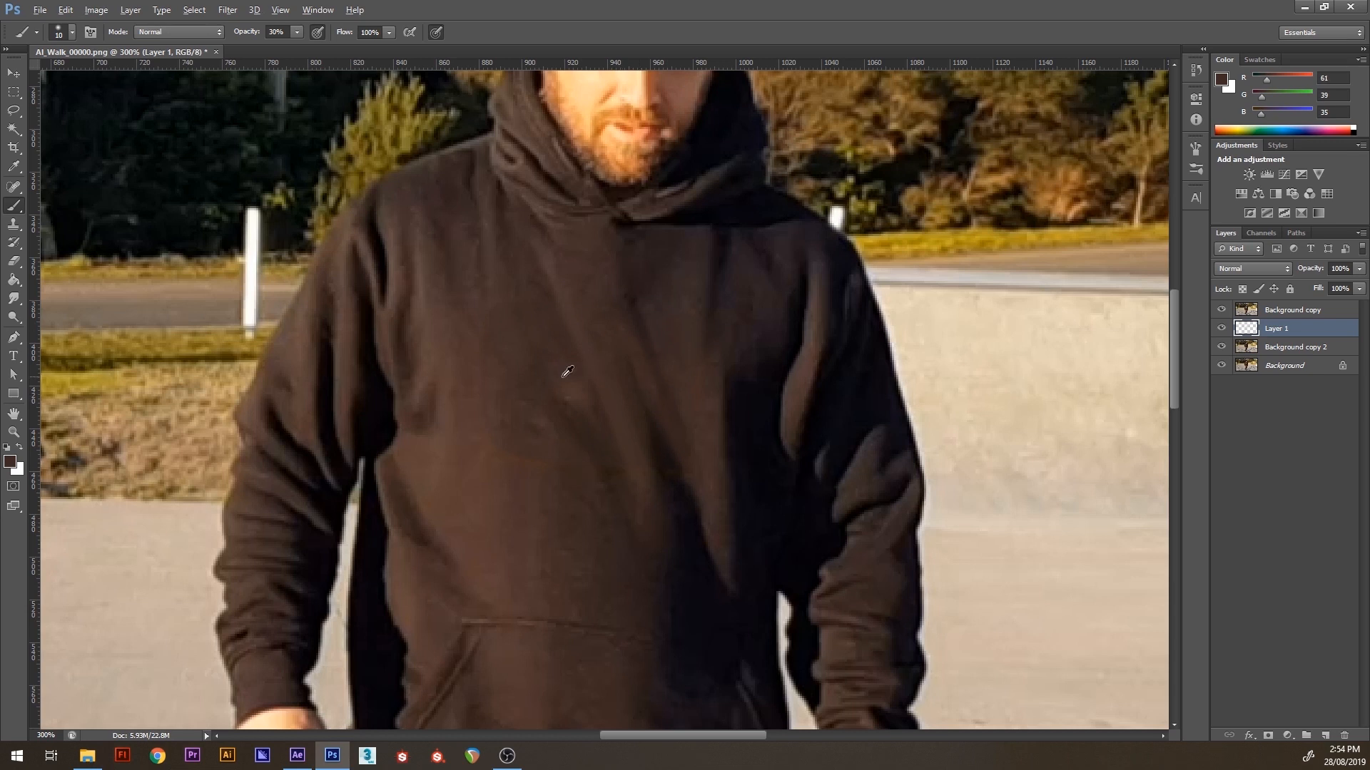
Blend the lower edge and sunlit side of the patch with browns sampled from the adjoining fabric
left_click(538, 468, "alt")
left_click(603, 476, "alt")
left_click(546, 471, "alt")
left_click(552, 435, "alt")
left_click(459, 394, "alt")
Paint a soft diagonal fold over the light smudge on the sunlit side of the chest with sampled mid-browns
key("ctrl+minus")
left_click_drag(775, 563, 739, 419)
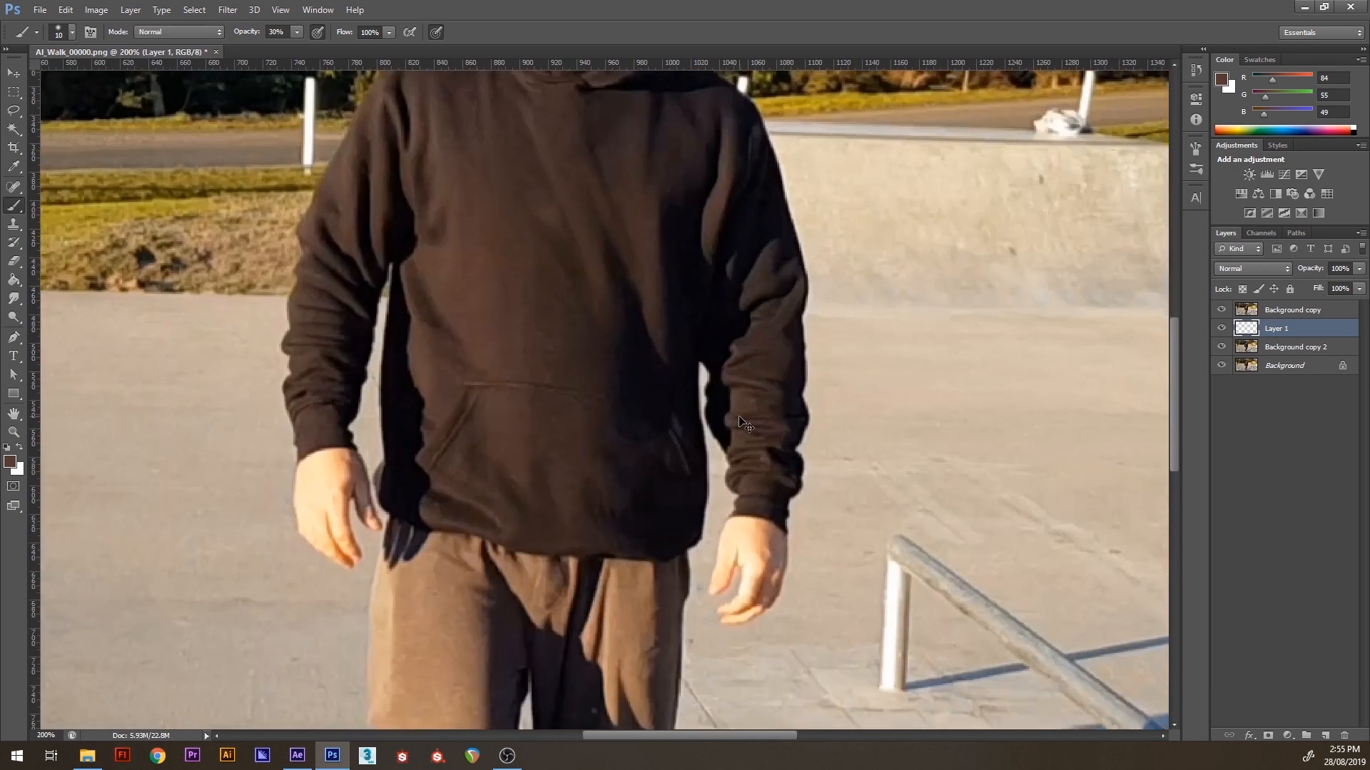
key("ctrl+plus")
key("ctrl+plus")
mouse_move(624, 86)
left_mouse_down()
mouse_move(698, 297)
mouse_move(660, 368)
mouse_move(691, 349)
mouse_move(683, 362)
left_mouse_up()
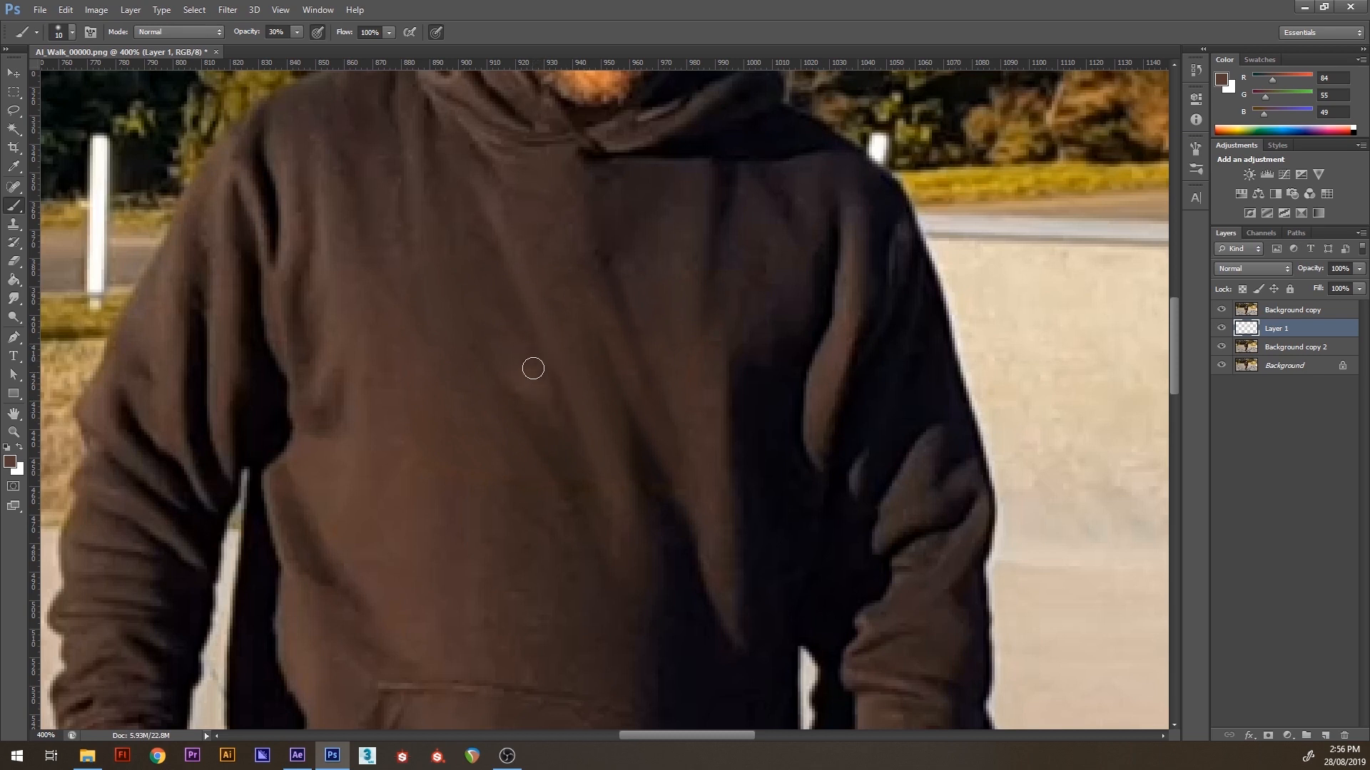
key("ctrl+minus")
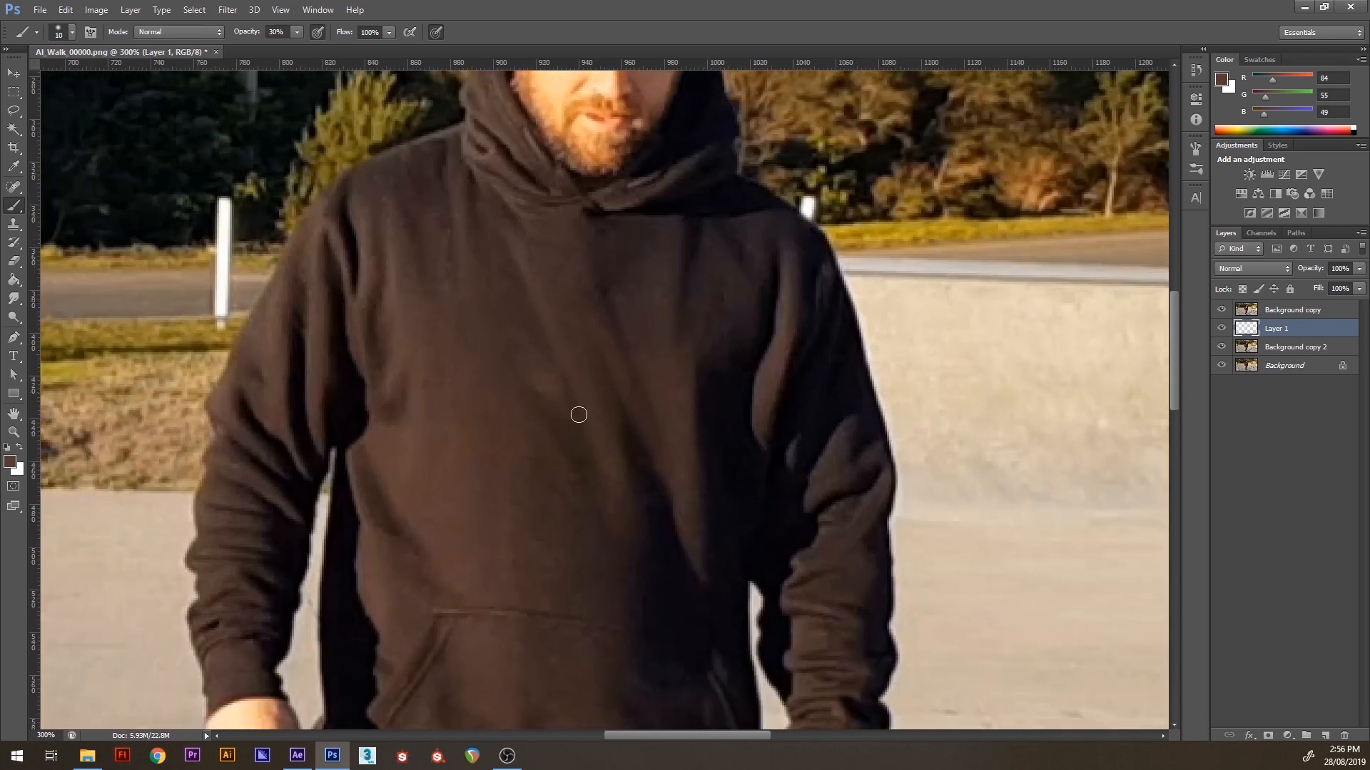
left_click(532, 321, "alt")
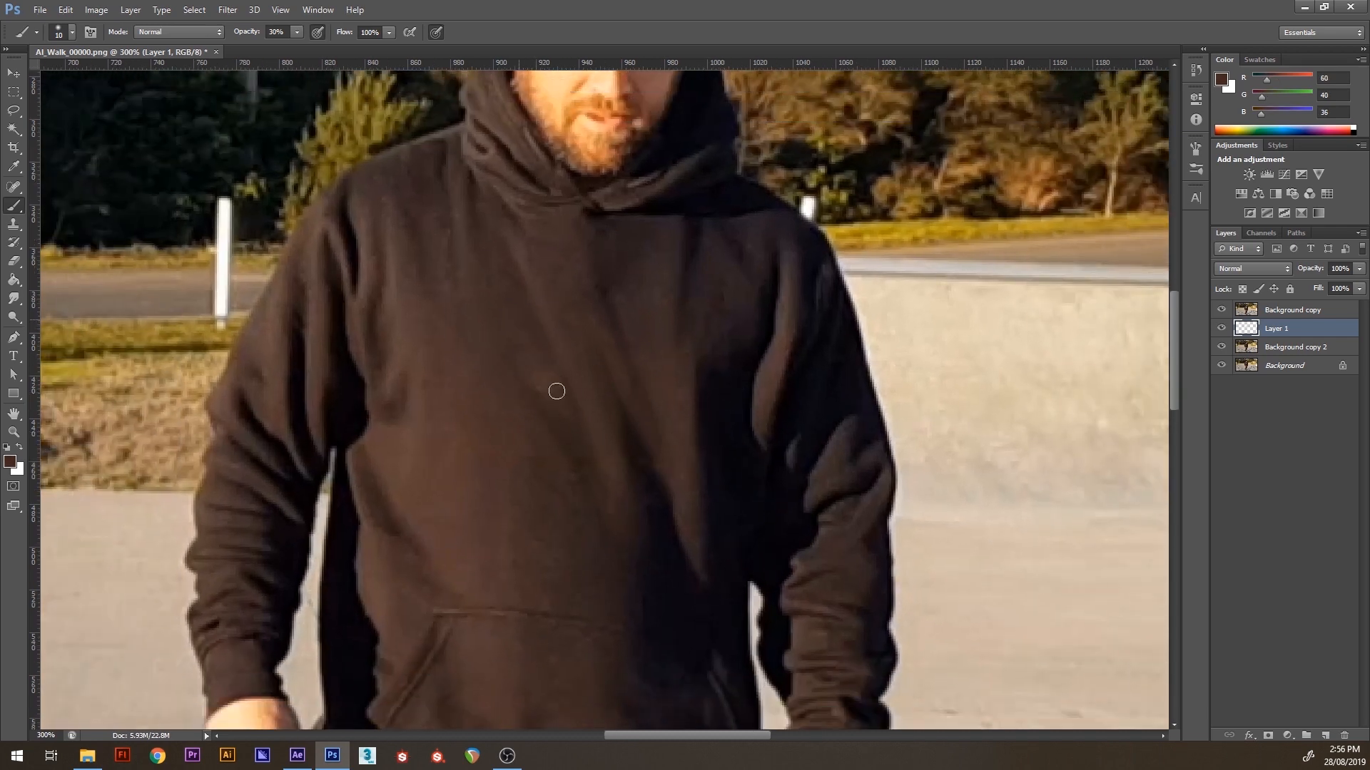
left_click(520, 336, "alt")
left_click(506, 326, "alt")
left_click_drag(496, 319, 566, 425)
left_click(512, 322, "alt")
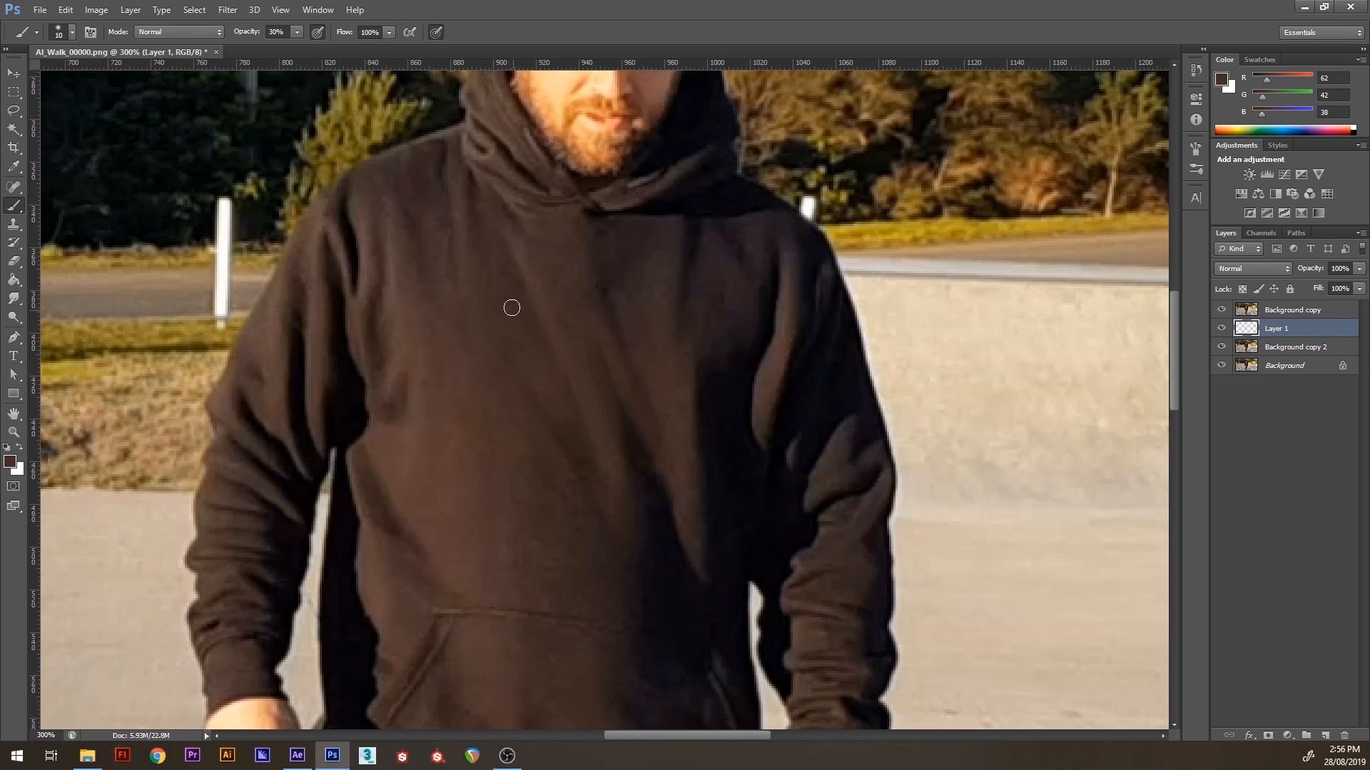
Smooth the remaining tonal transitions in the chest folds with sampled colours, and check the retouched hoodie at 100%
left_click(574, 429, "alt")
left_click(556, 411, "alt")
left_click(505, 372, "alt")
left_click(579, 435, "alt")
left_click(561, 307, "alt")
left_click(654, 495, "alt")
left_click(659, 512, "alt")
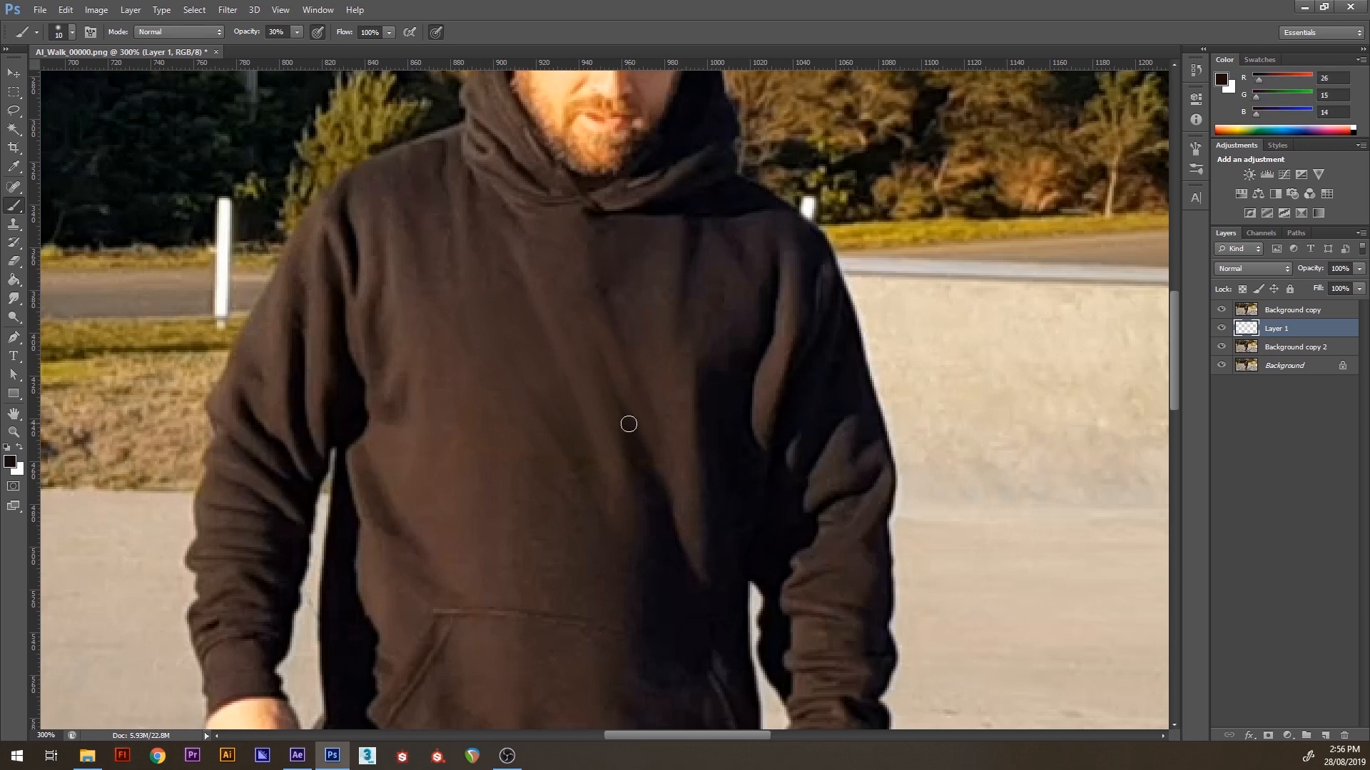
left_click(590, 464, "alt")
left_click(551, 357, "alt")
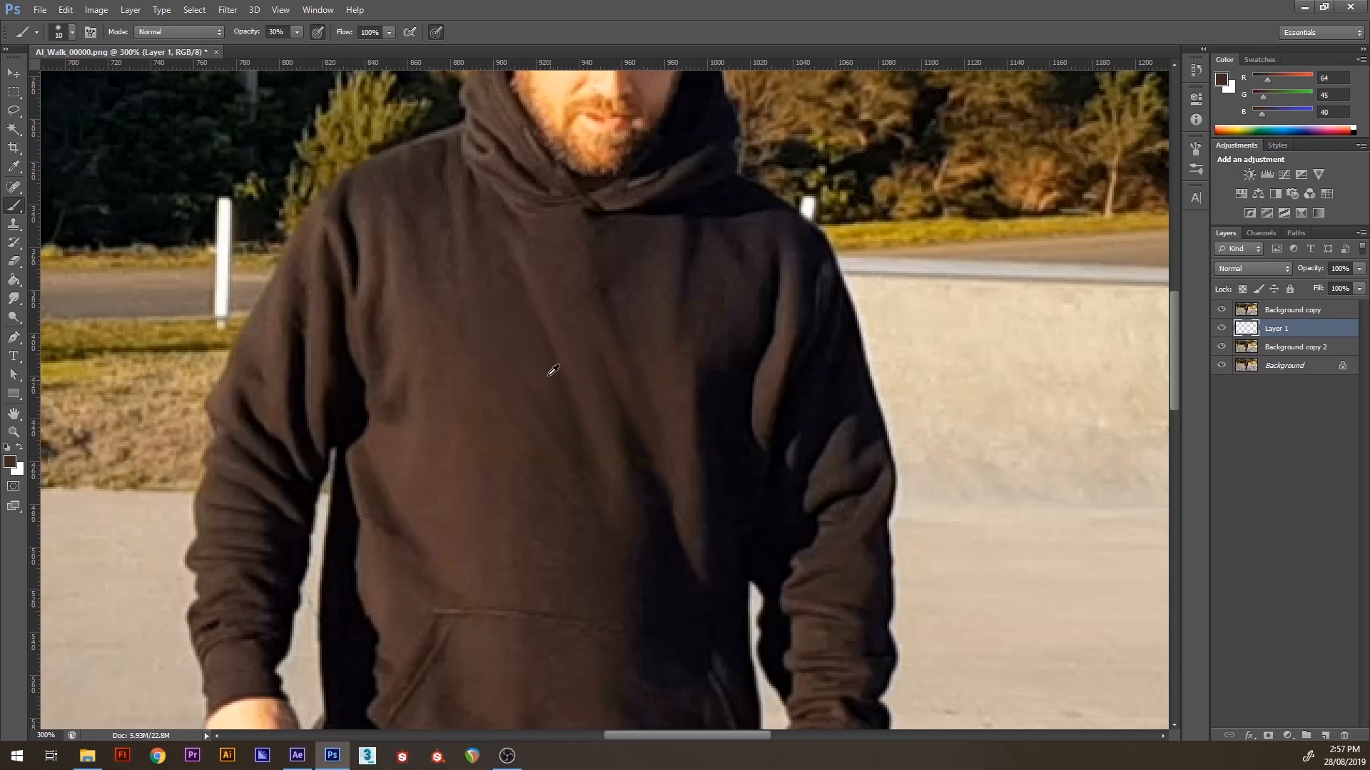
scroll(587, 442, "down", 1)
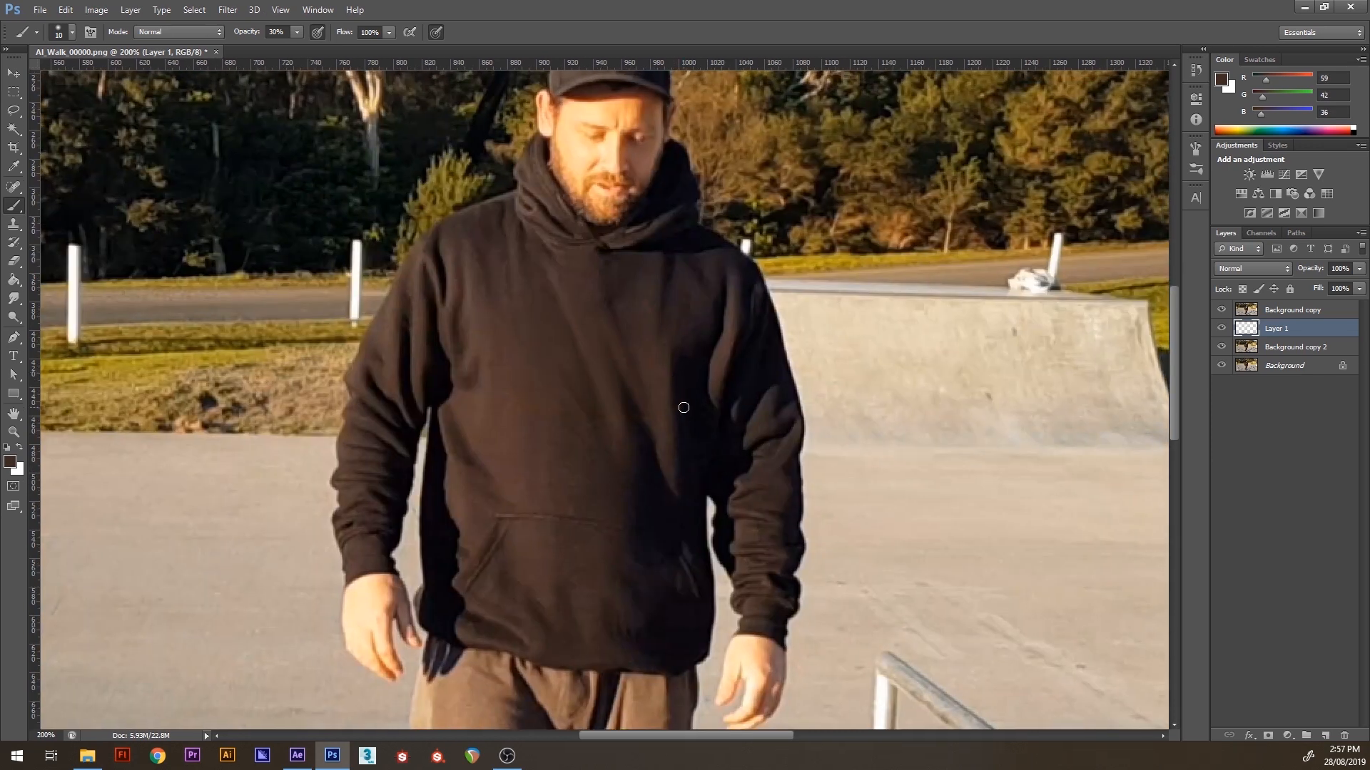
left_click_drag(694, 360, 677, 353)
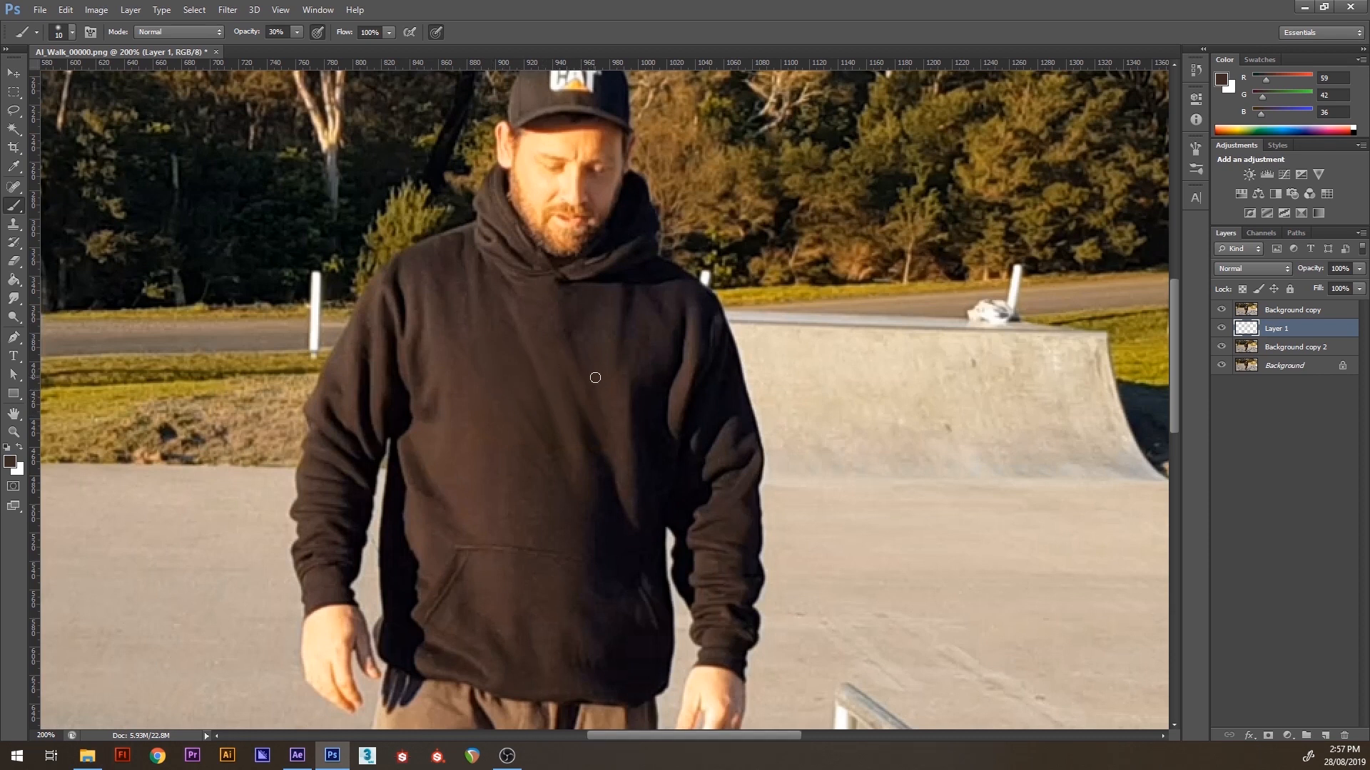
key("ctrl+minus")
key("ctrl+plus")
key("ctrl+minus")
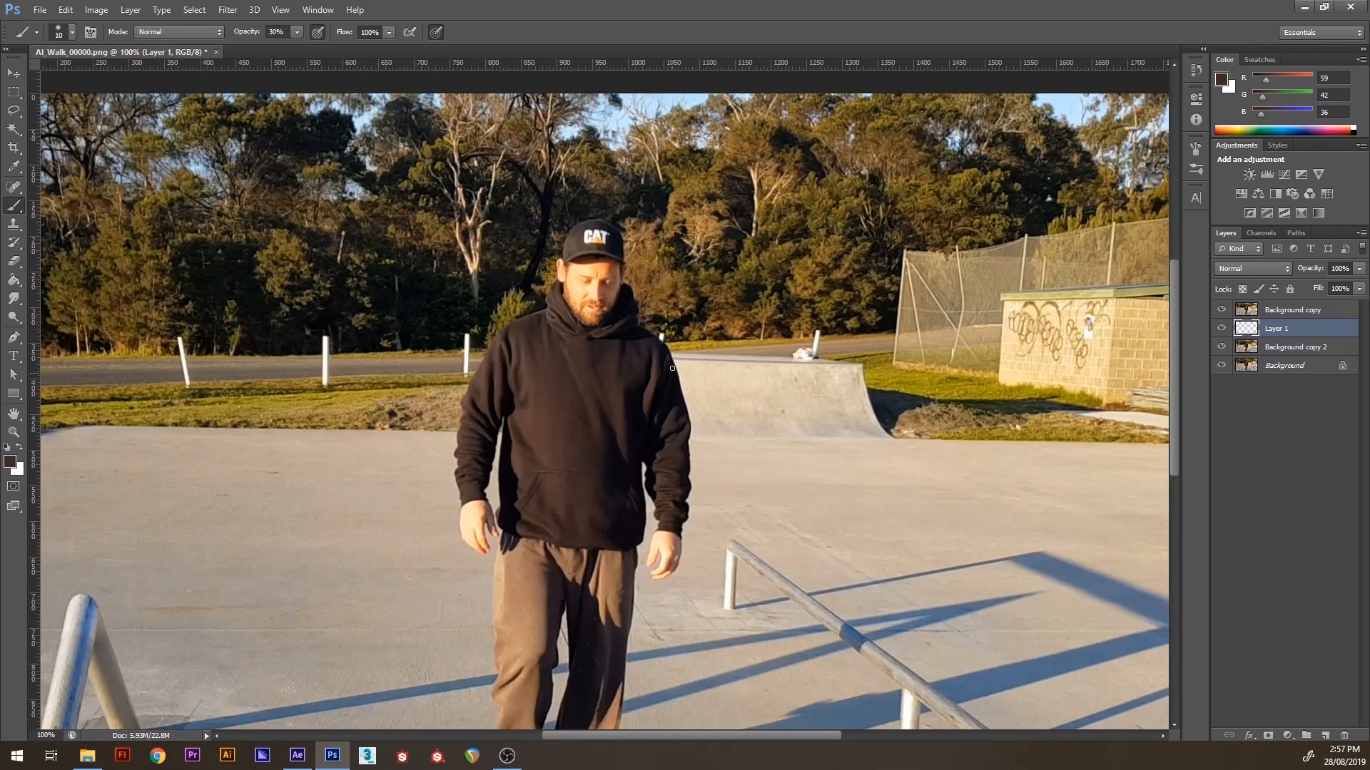
Start saving the image under a new name, and create and open a folder named Clean inside AI_Walk
left_click(40, 10)
left_click(64, 195)
right_click(615, 293)
mouse_move(515, 446)
left_click(642, 443)
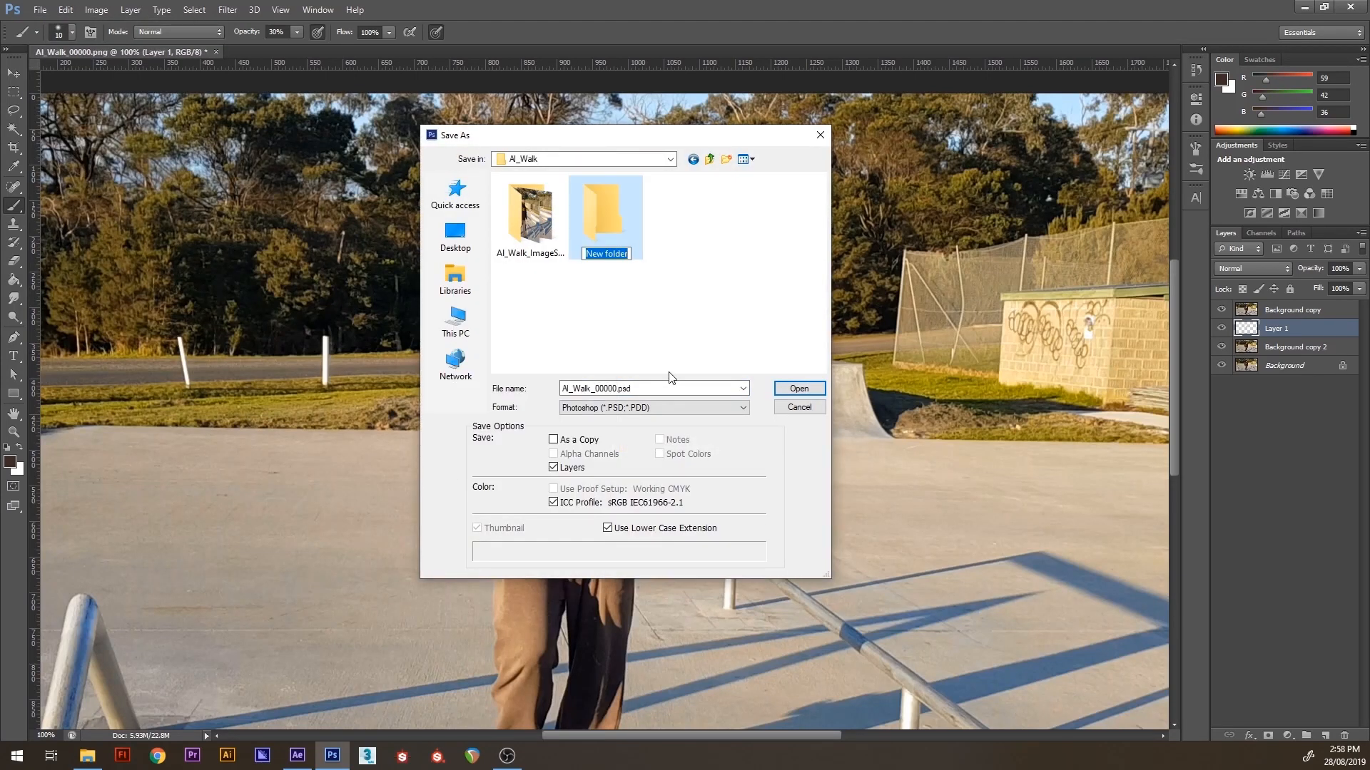
type("Cle")
type("an")
left_click(614, 221)
double_click(614, 221)
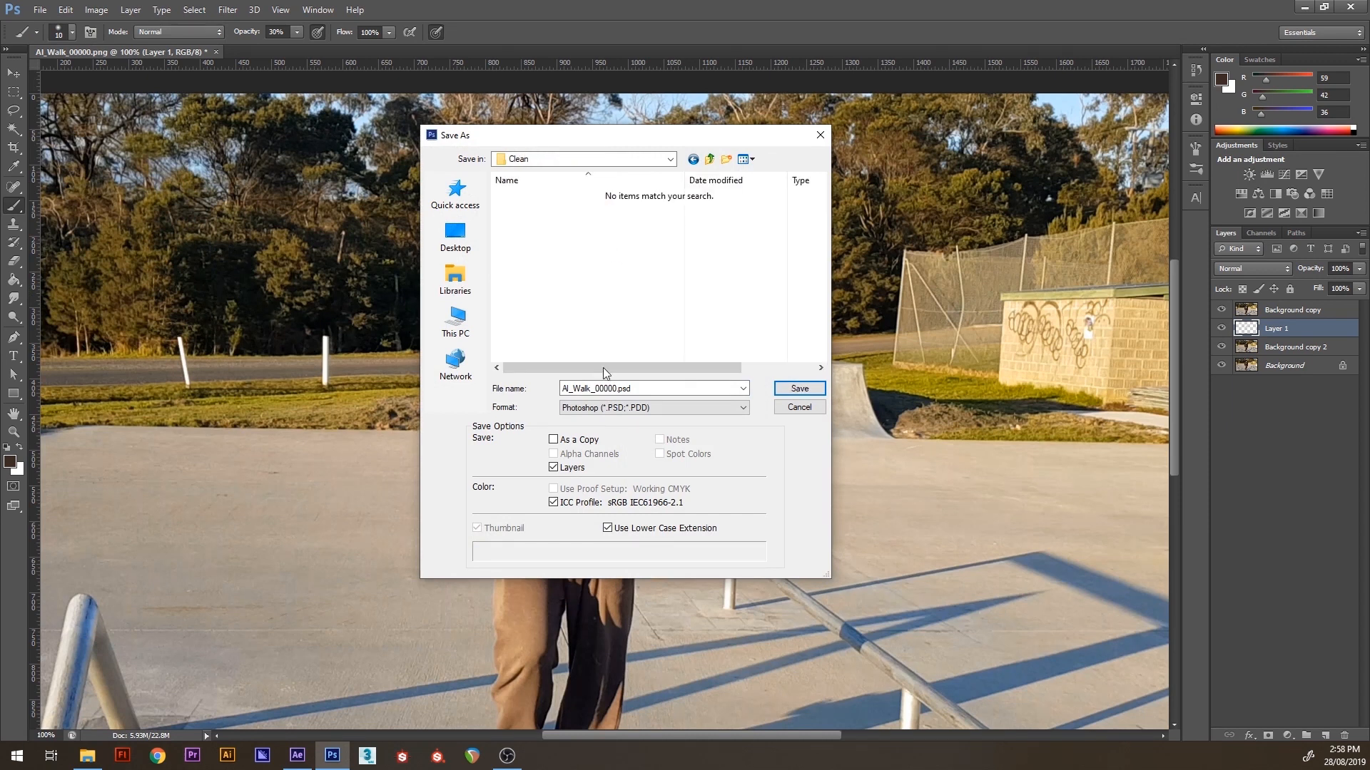
Save the image as a PNG named AI_Walk_Clrean_00000.png in the Clean folder
double_click(599, 389)
left_click(655, 410)
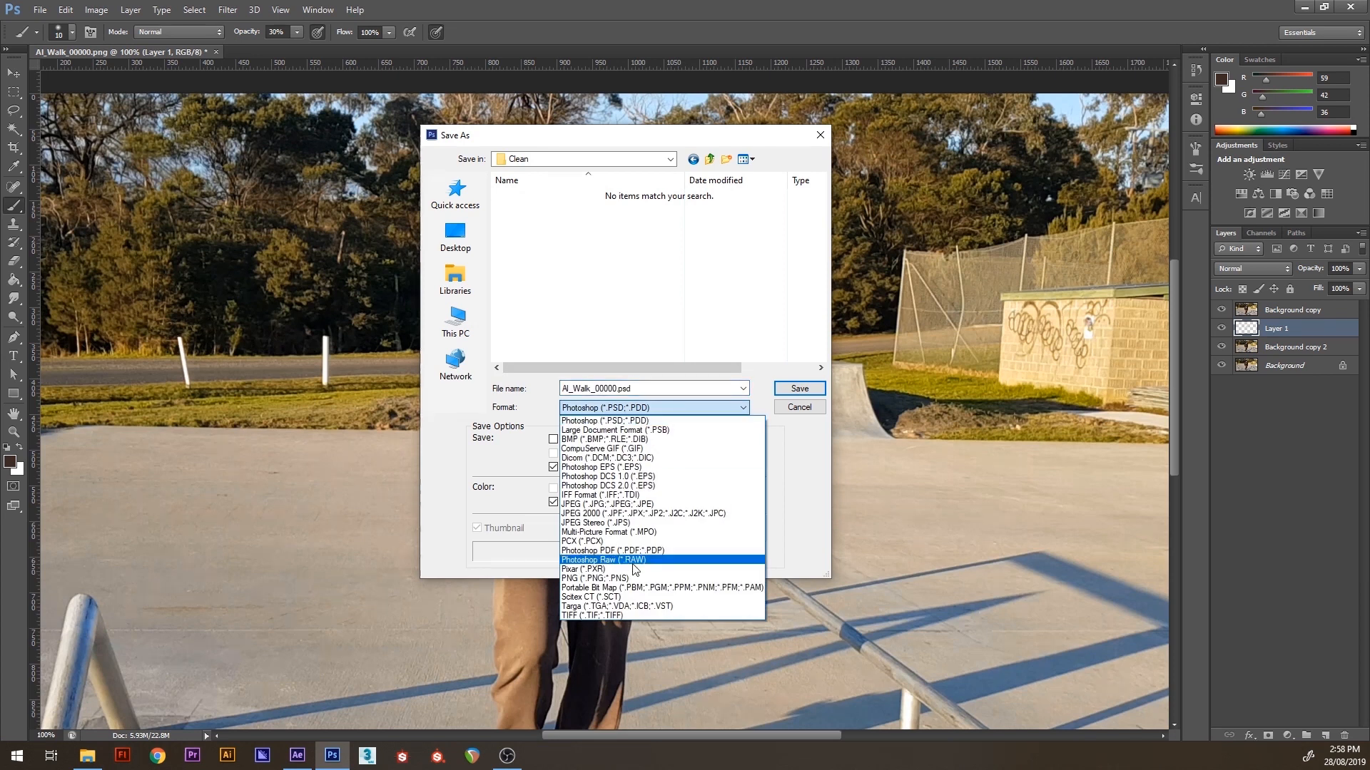
left_click(586, 581)
left_click(595, 392)
left_click(595, 392)
type("Clean_")
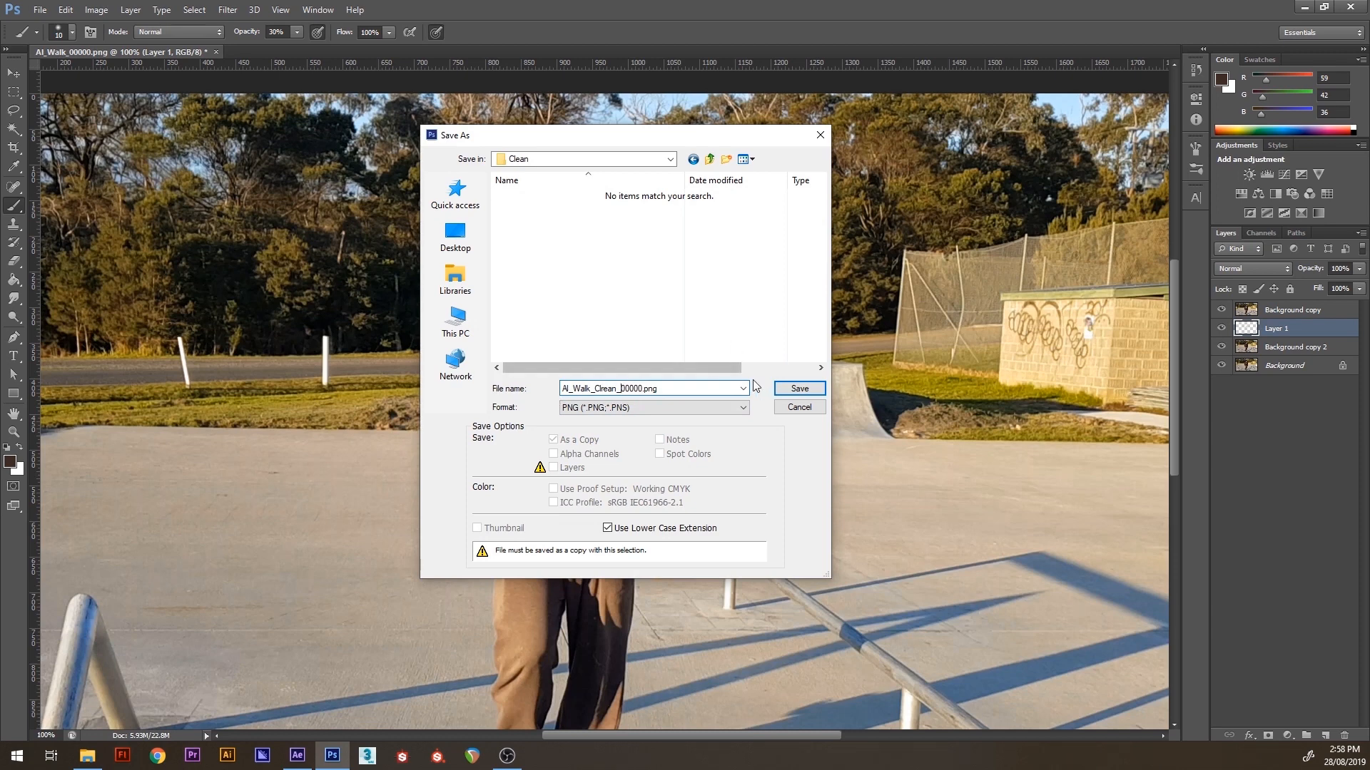
left_click(795, 391)
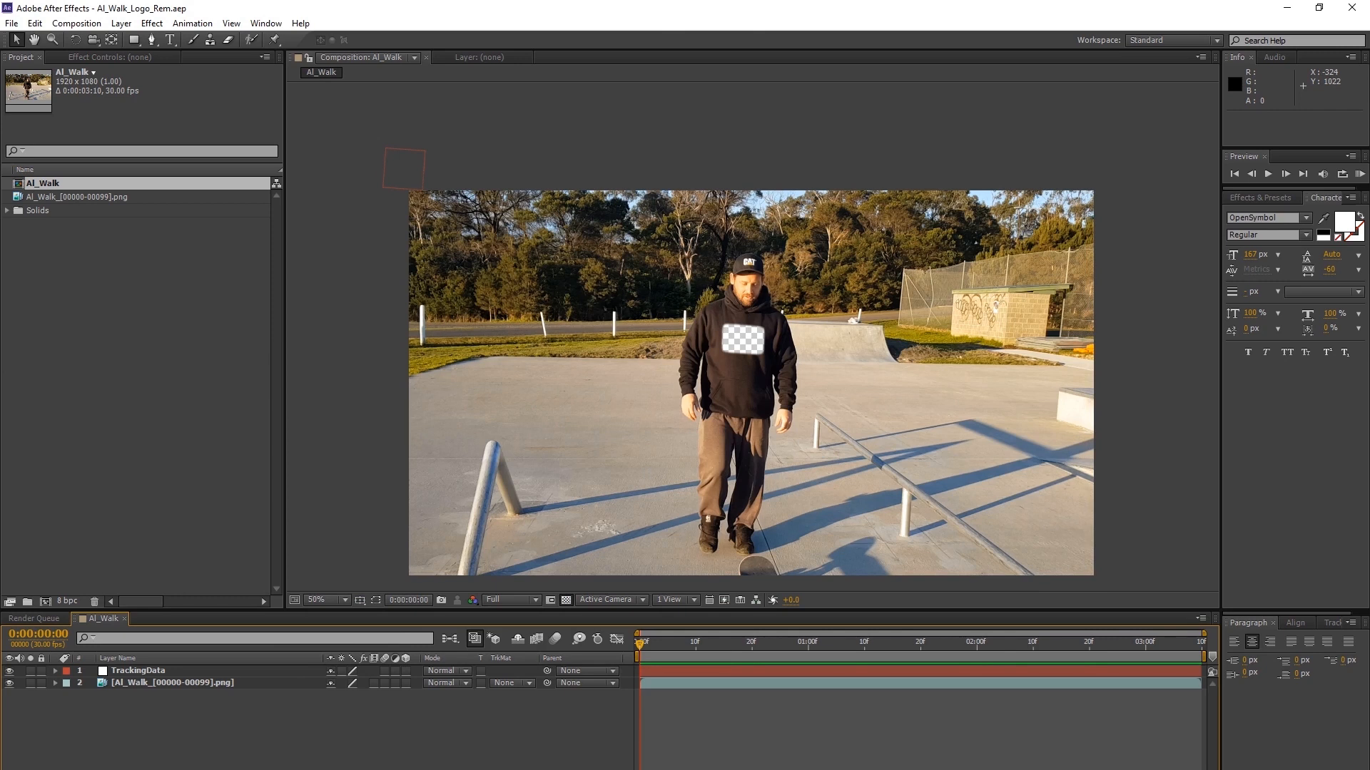
Switch to File Explorer and open the Clean folder inside AI_Walk
key("alt+Tab")
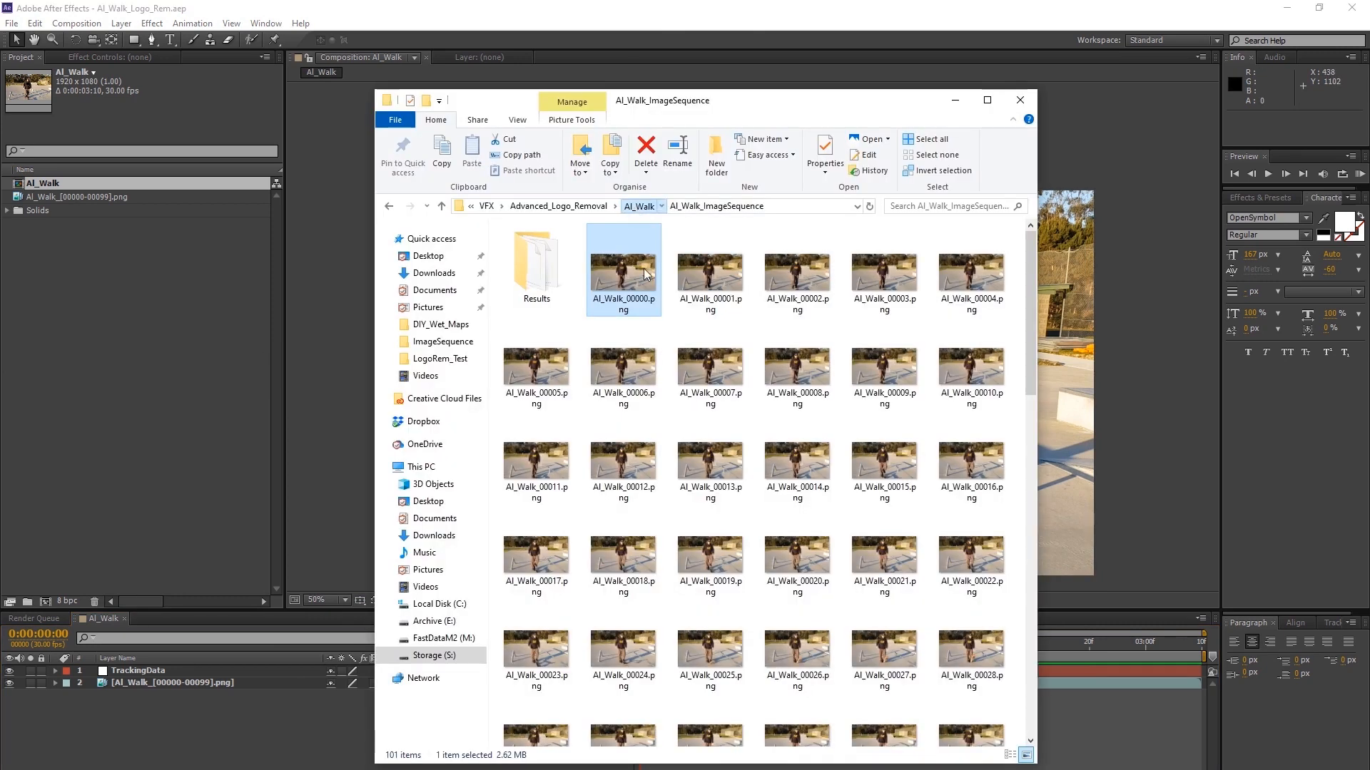
left_click(644, 206)
double_click(610, 265)
Try importing AI_Walk_Clrean_00000.png into the After Effects project, and remove it again
left_click_drag(536, 277, 111, 365)
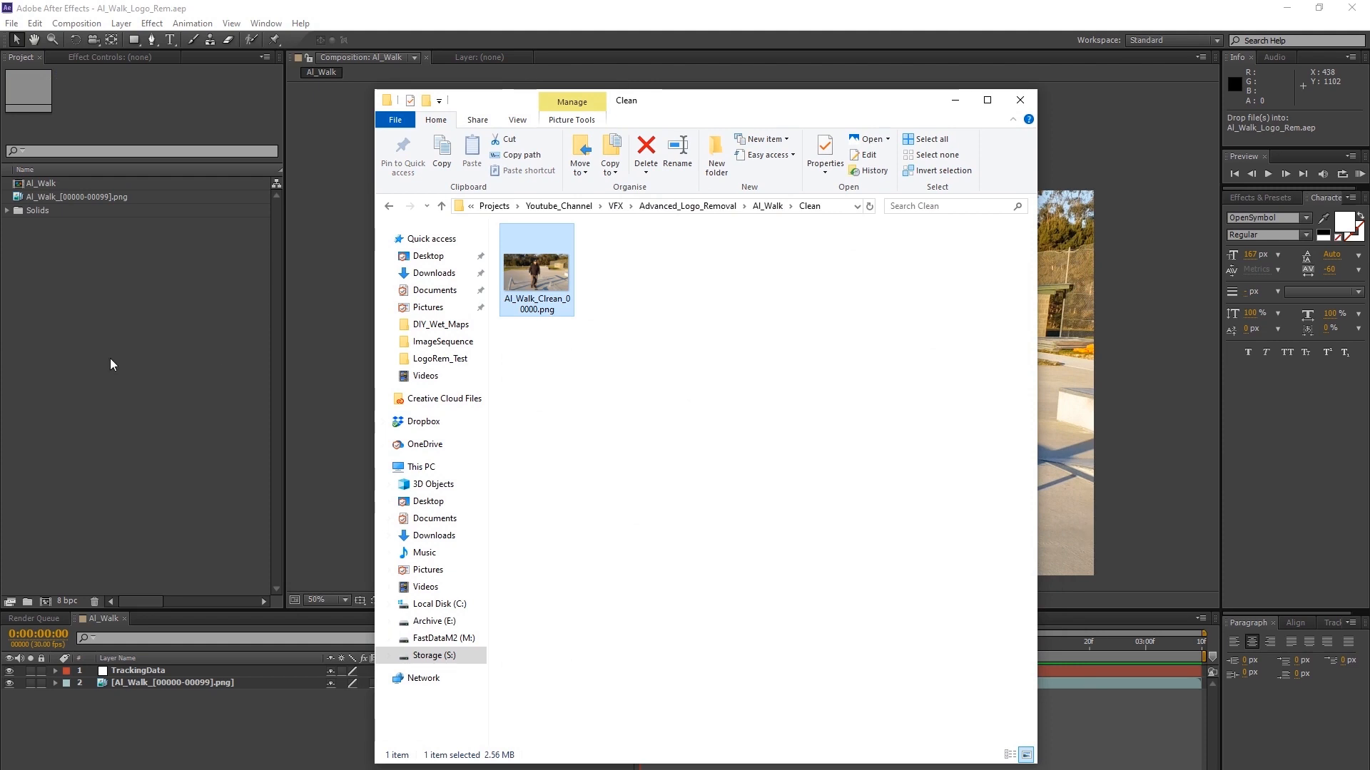
left_click(175, 359)
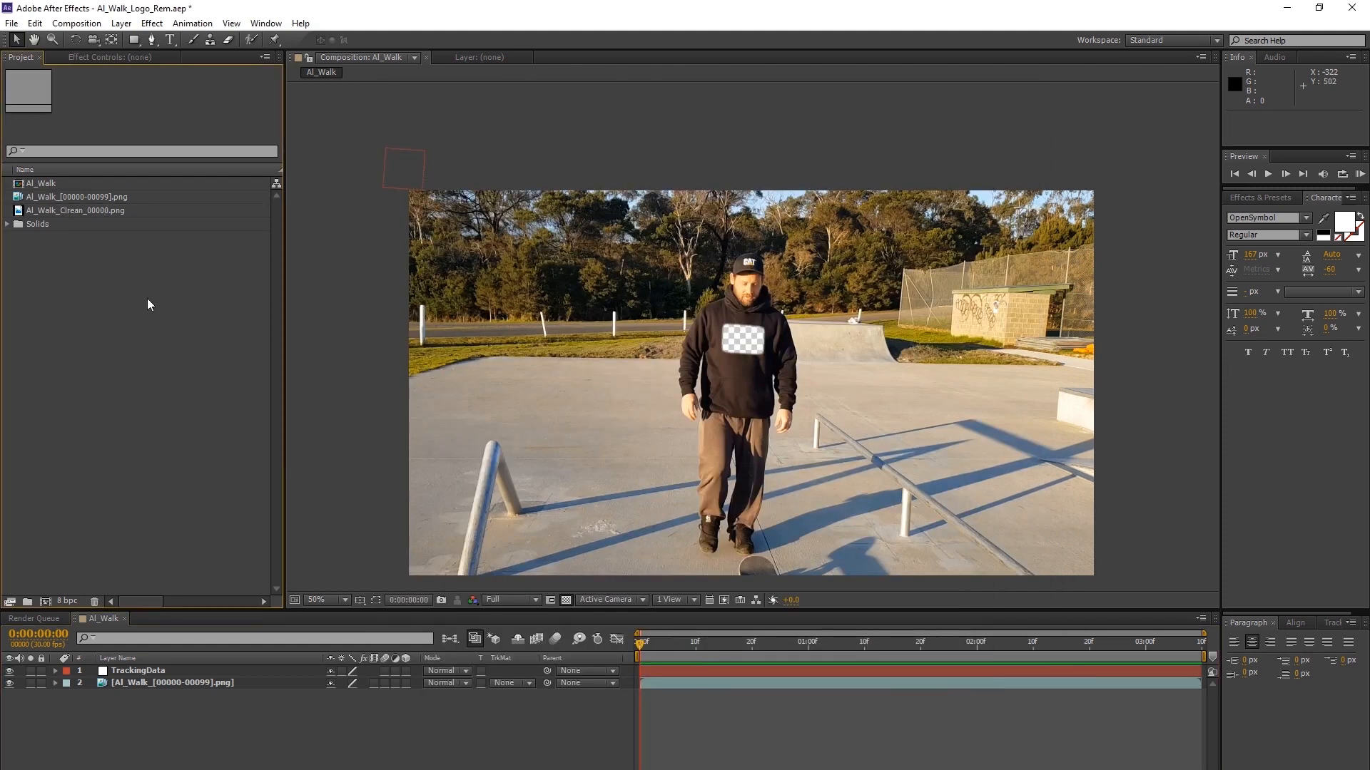
left_click(73, 213)
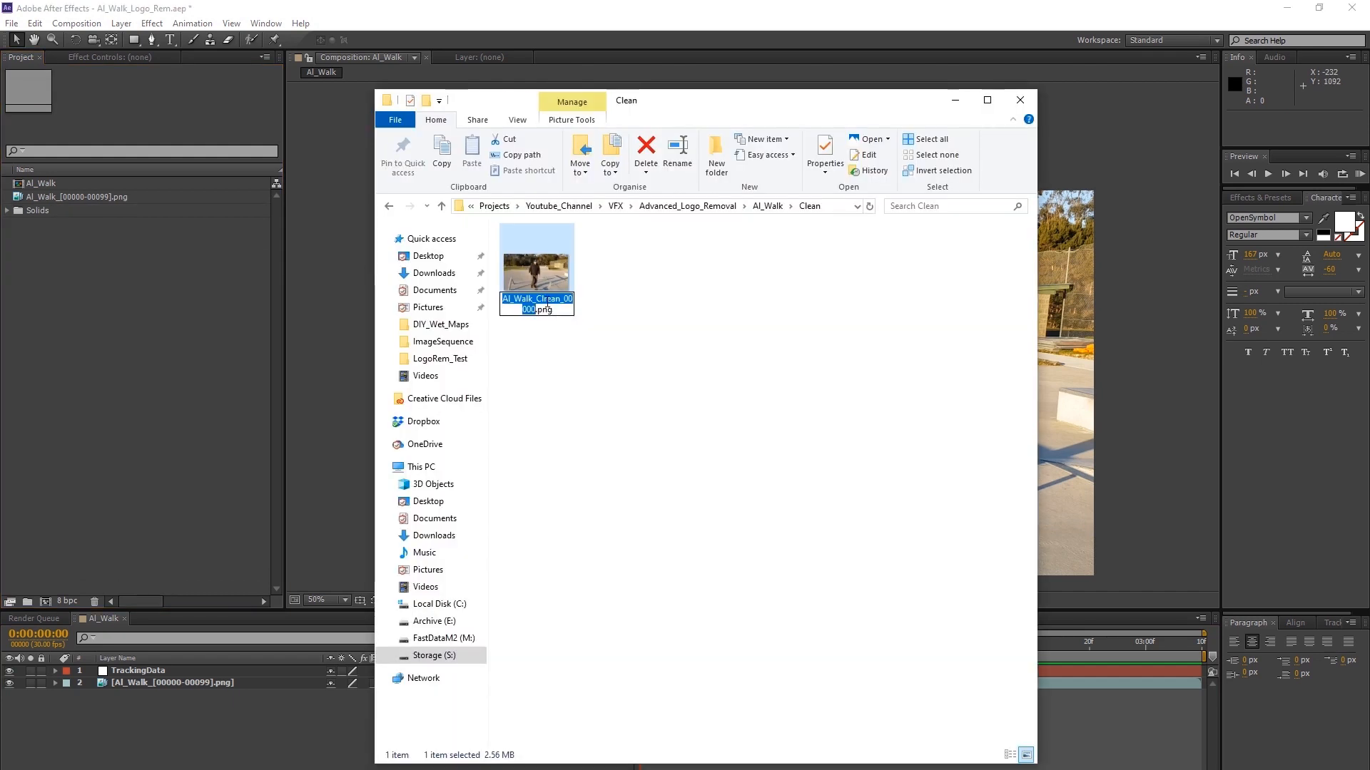
Correct the PNG's file name to AI_Walk_Clean_00000.png and import it into the After Effects project
left_click(547, 299)
key("BackSpace")
key("Return")
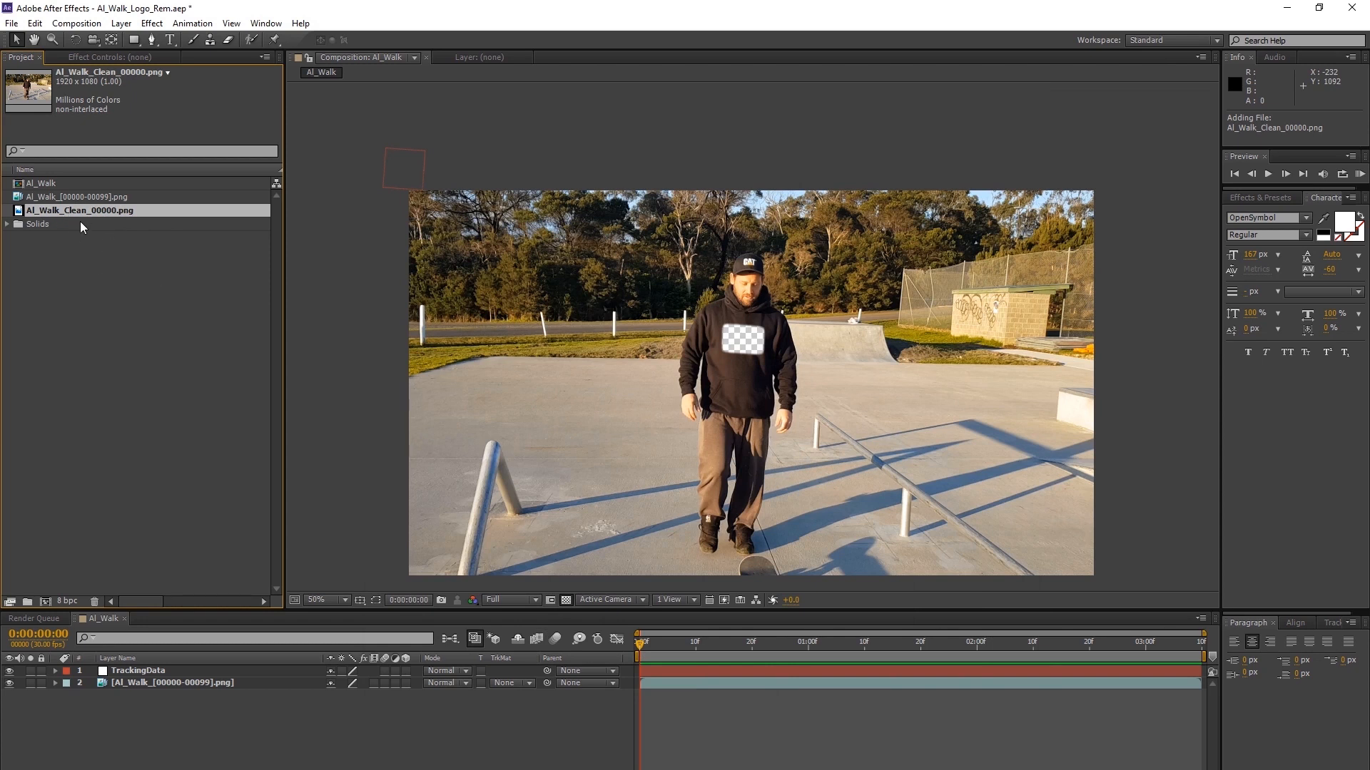
Place AI_Walk_Clean_00000.png beneath the image-sequence layer in the AI_Walk composition and extend it to the composition's end
left_click_drag(67, 216, 162, 708)
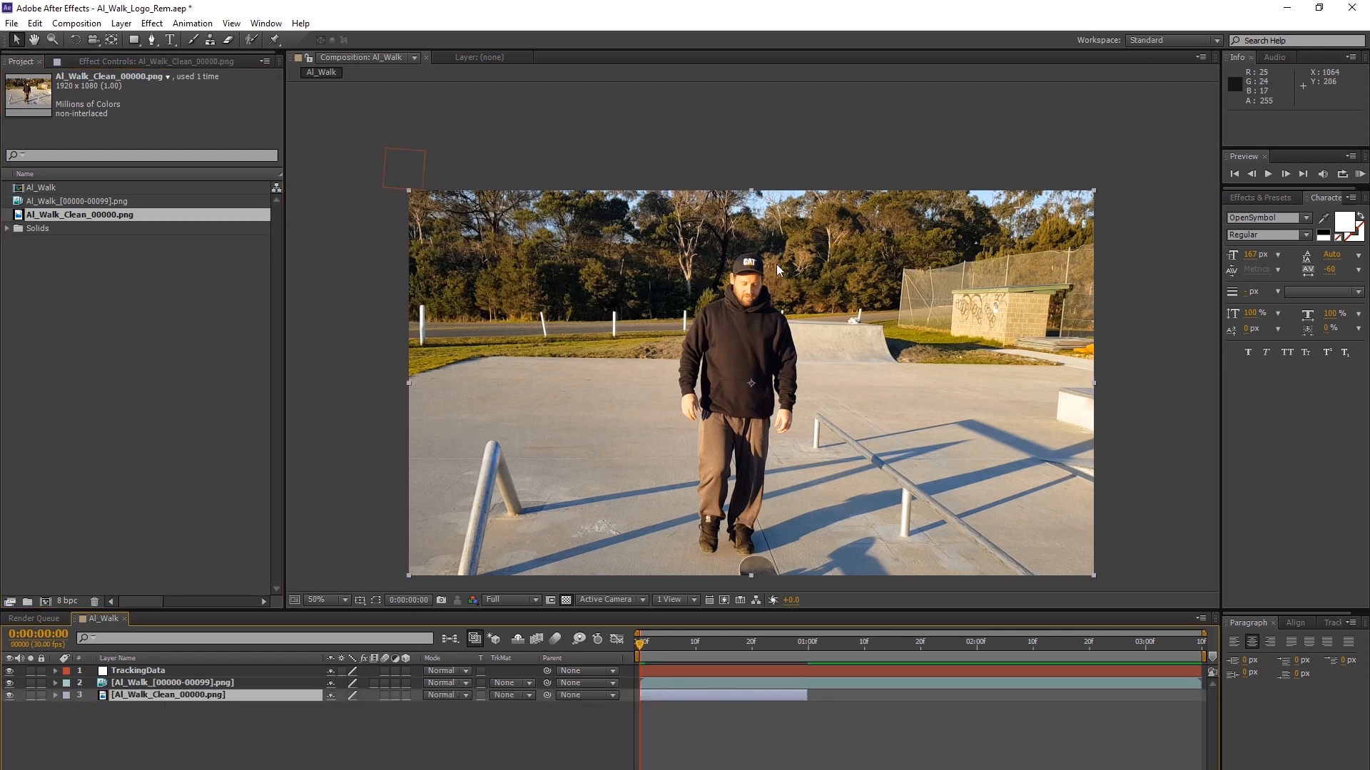
scroll(745, 345, "up", 2)
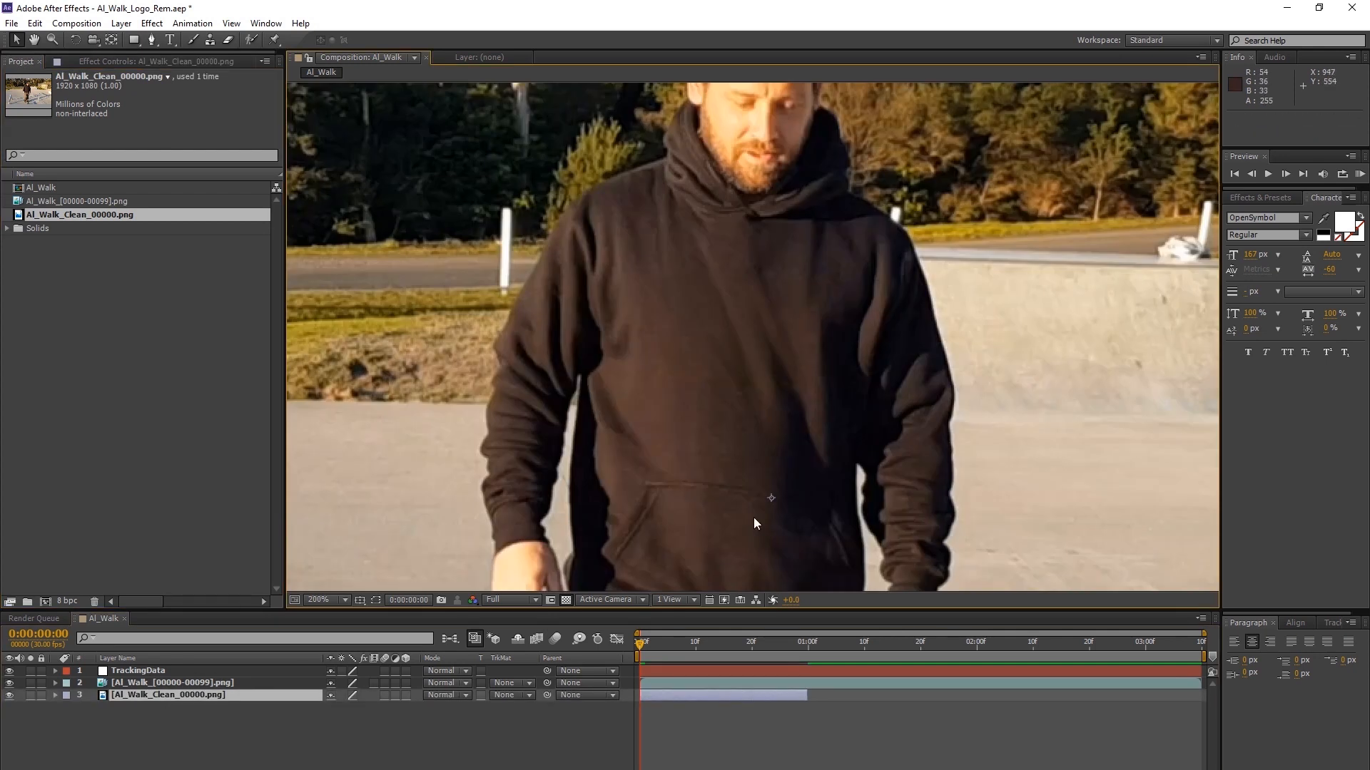
left_click_drag(806, 693, 1196, 705)
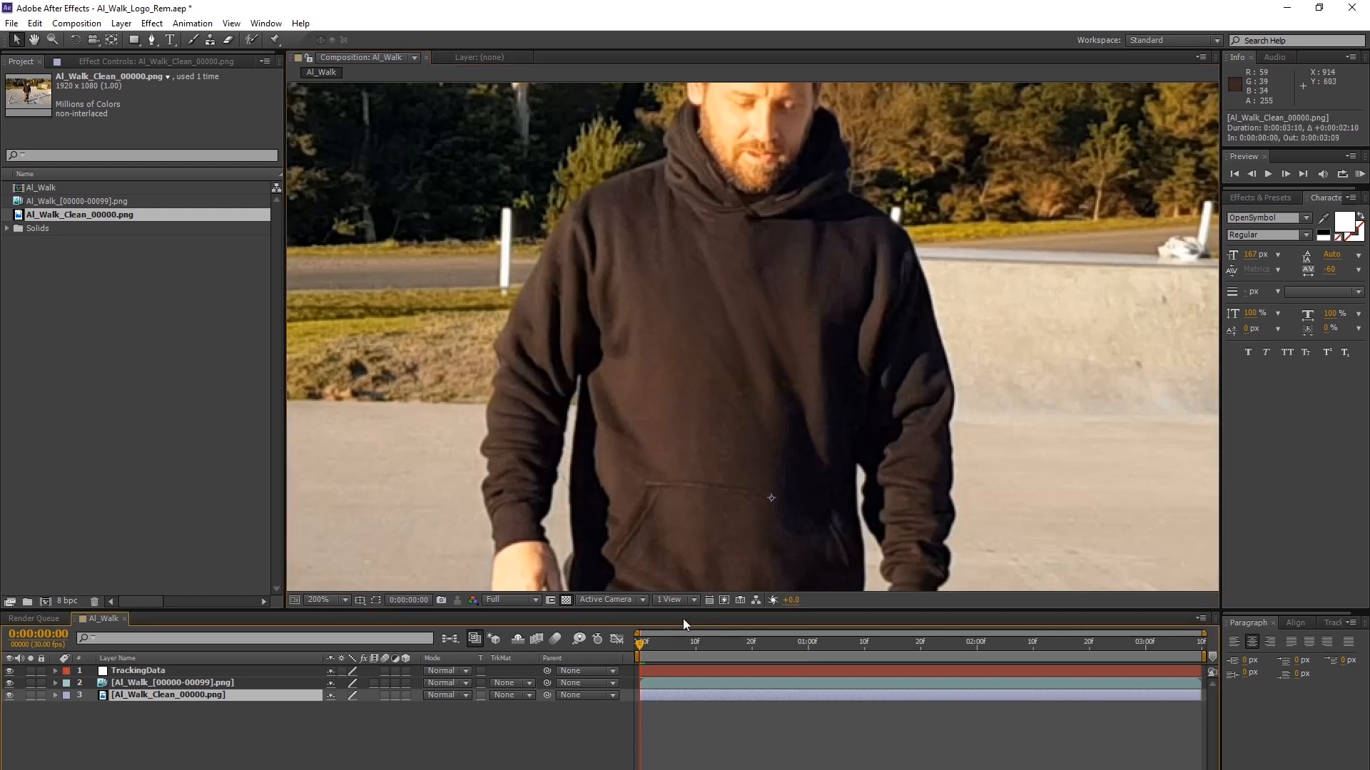
Parent the AI_Walk_Clean_00000.png layer to TrackingData at the composition's first frame
left_click_drag(641, 645, 583, 645)
left_click(610, 697)
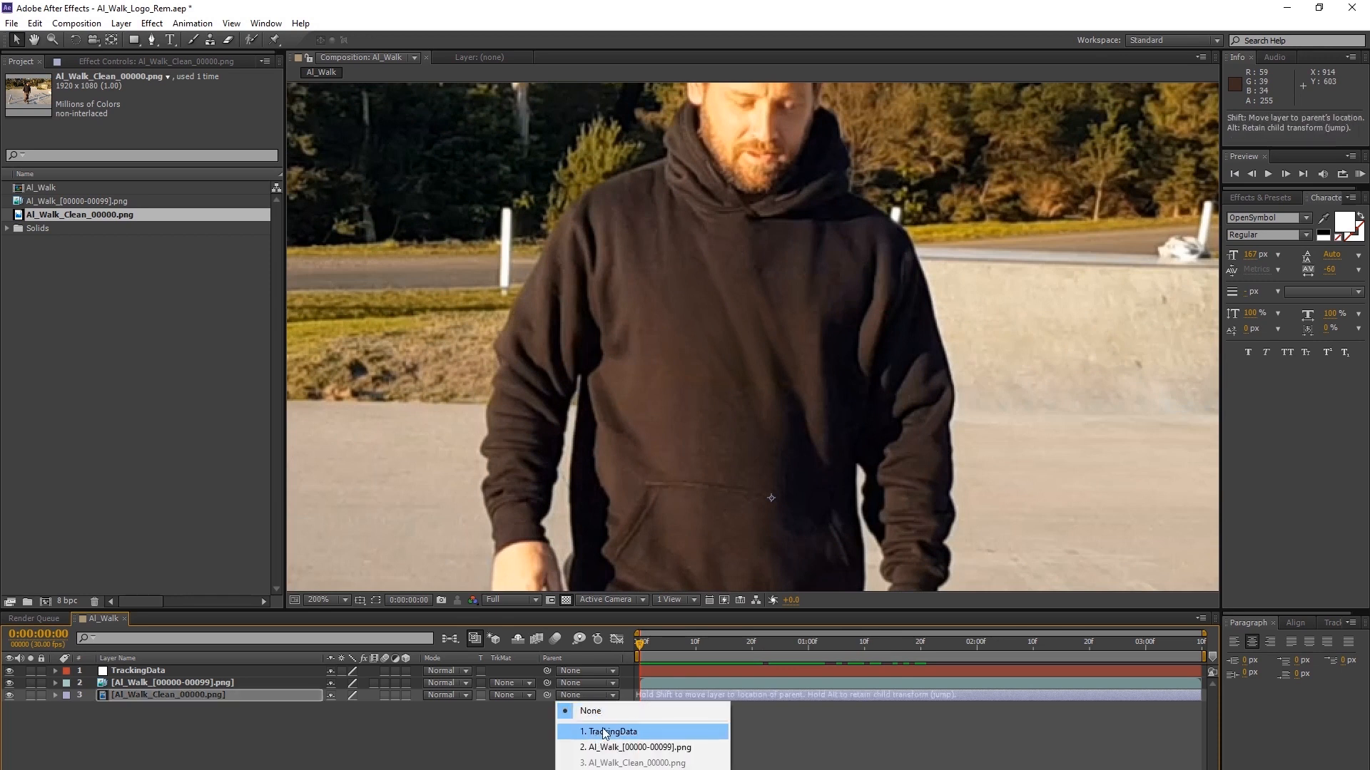
left_click(605, 732)
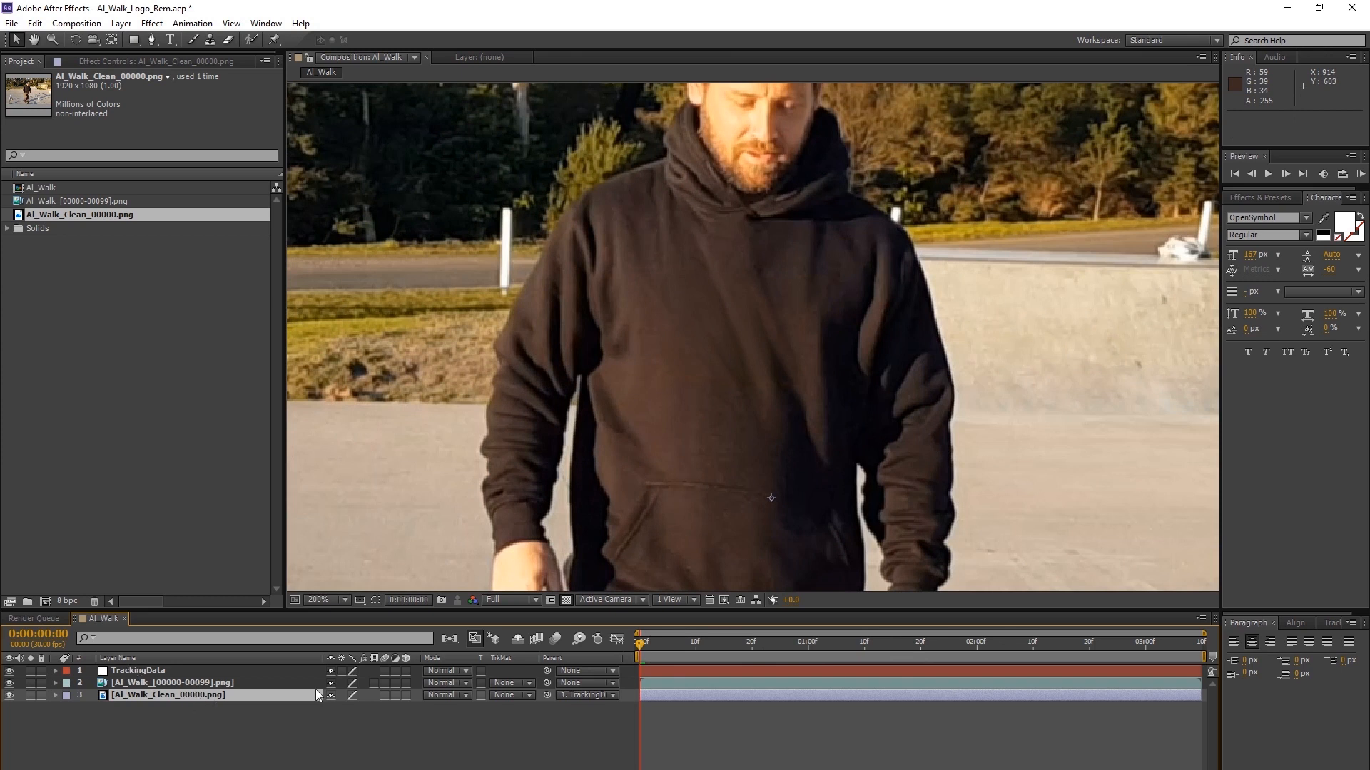
Scrub through the opening frames, toggling the image-sequence layer's visibility, to check how the clean patch follows the hoodie
left_click_drag(642, 643, 762, 635)
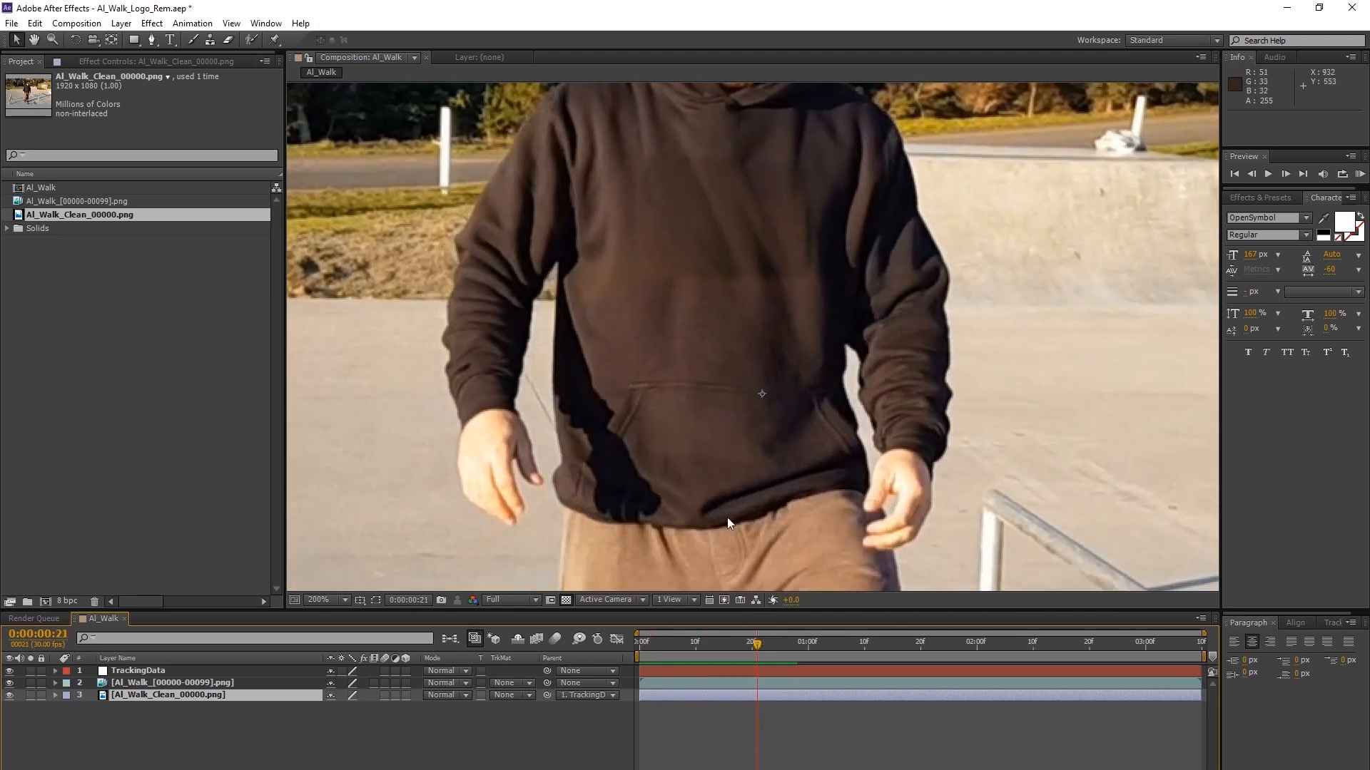
scroll(734, 518, "down", 3)
left_click_drag(716, 647, 266, 648)
left_click(9, 683)
left_click(9, 682)
left_click_drag(646, 640, 700, 606)
key("period")
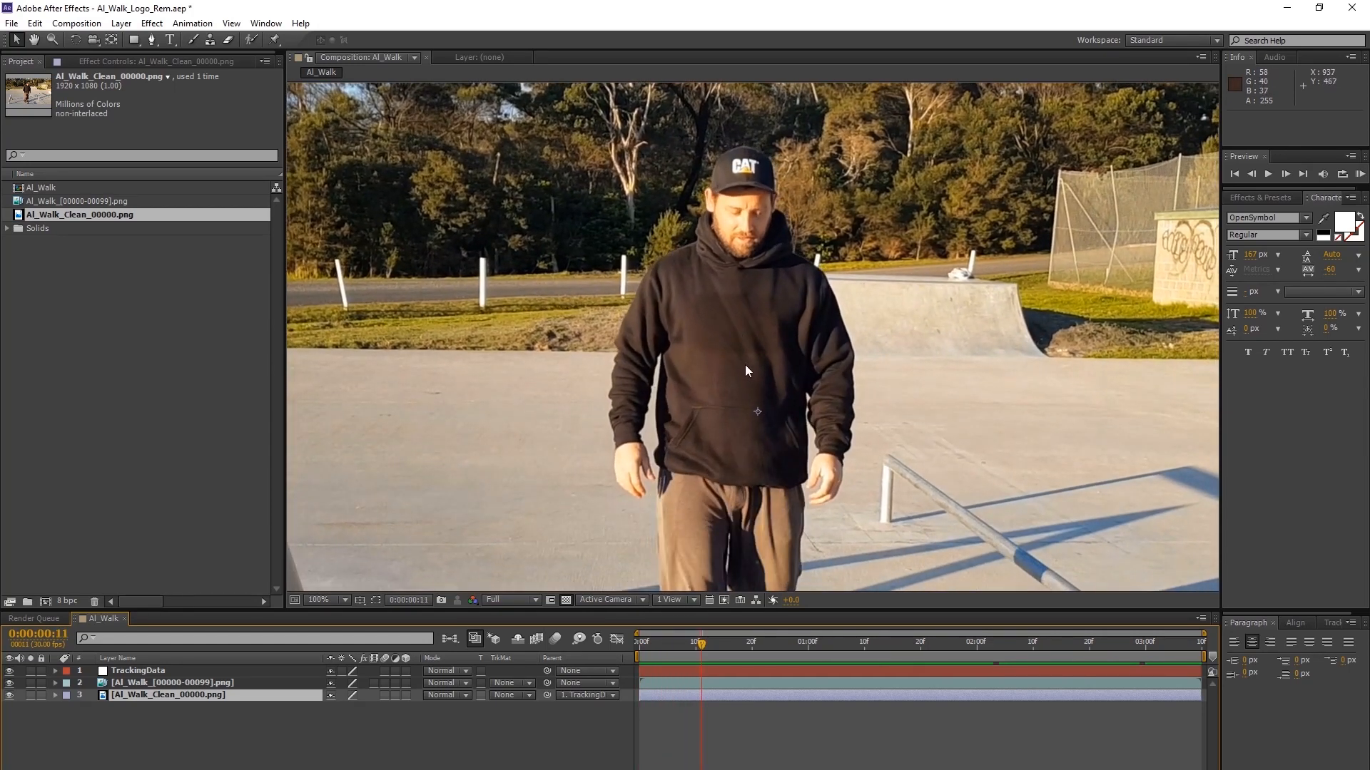
Examine the patch's tone against the surrounding hoodie in the composition's late frames and again from the start
left_click_drag(705, 636, 1180, 638)
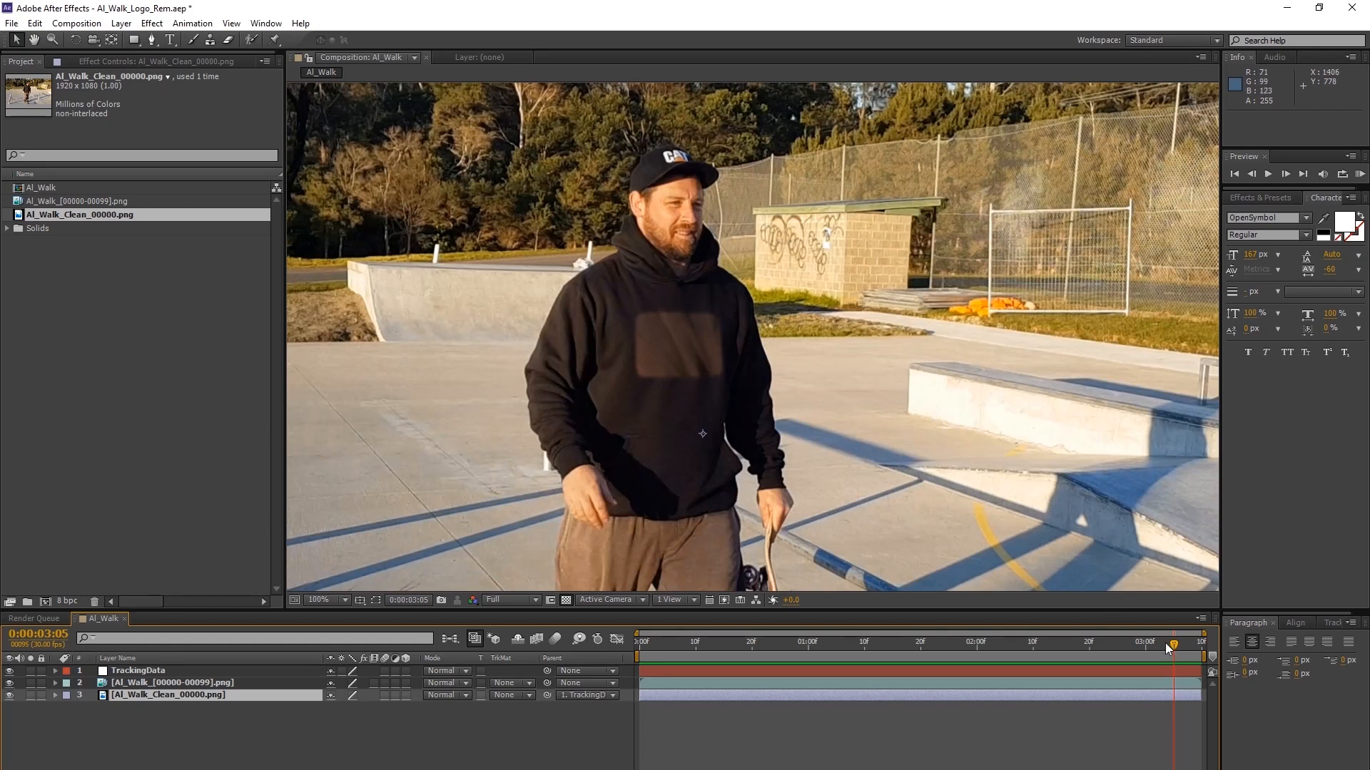
left_click_drag(1165, 644, 1119, 644)
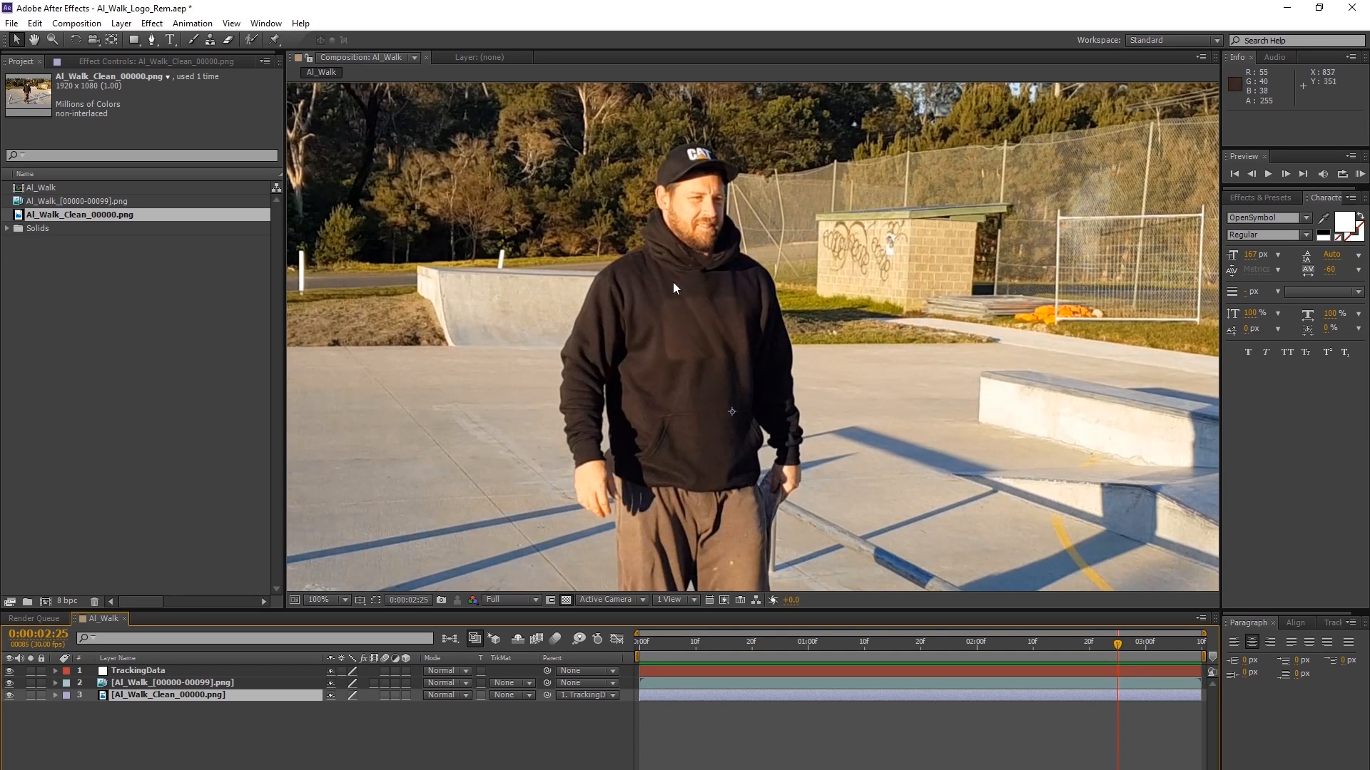
key("Page_Down")
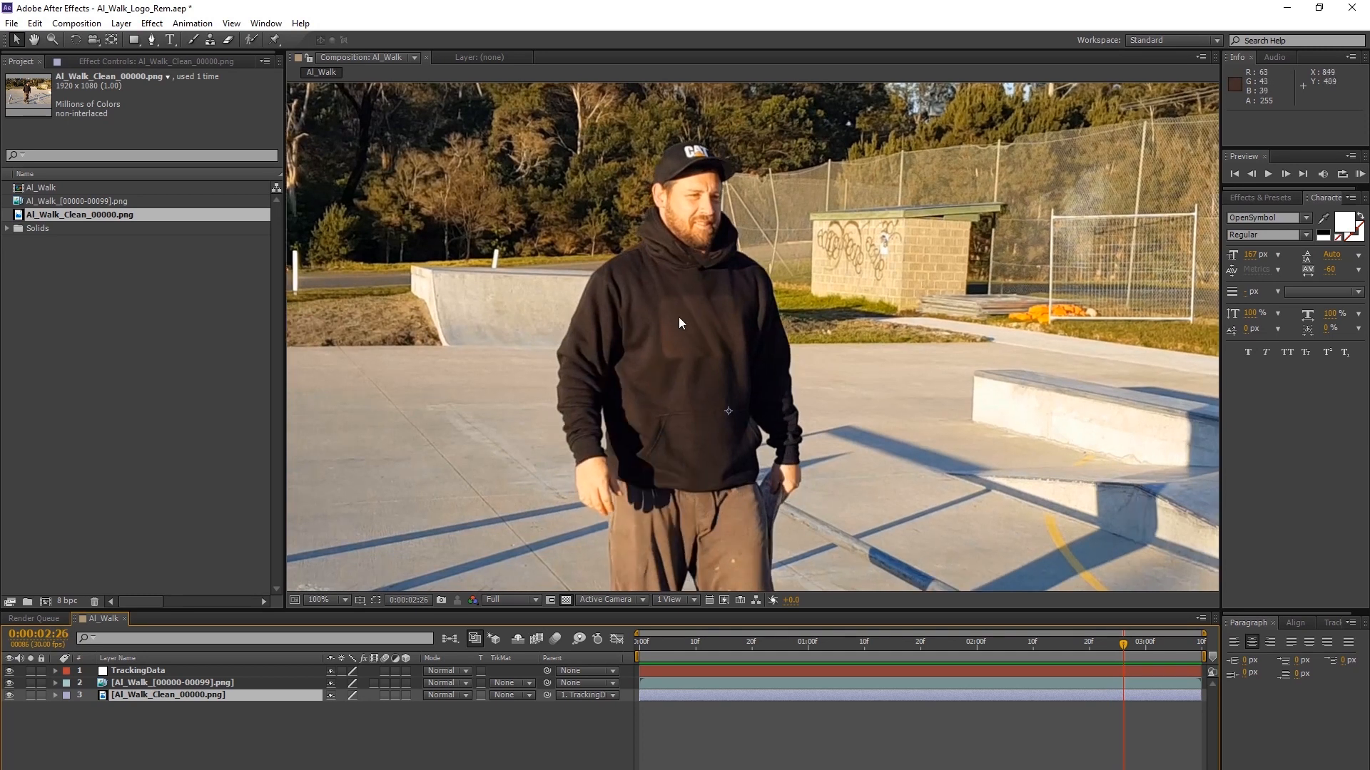
left_click_drag(1180, 645, 639, 644)
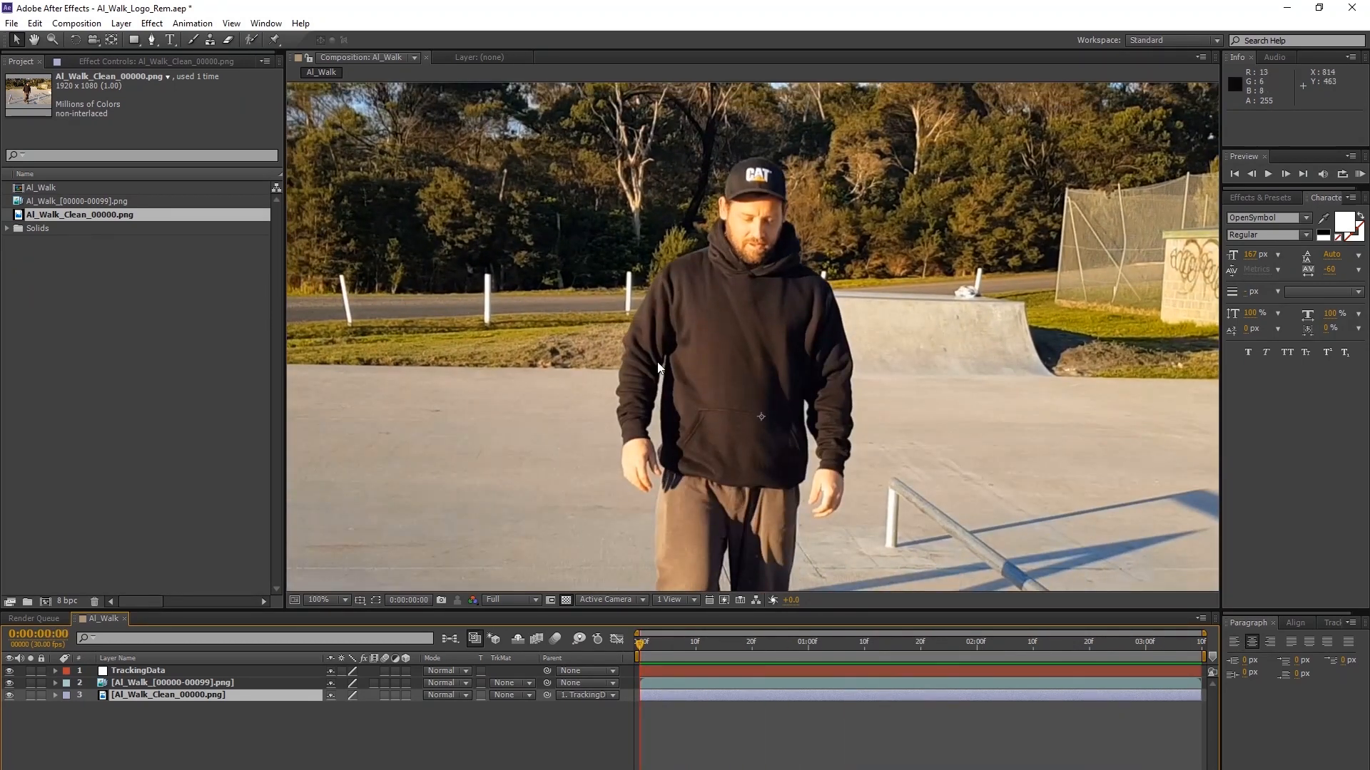
left_click_drag(644, 643, 747, 636)
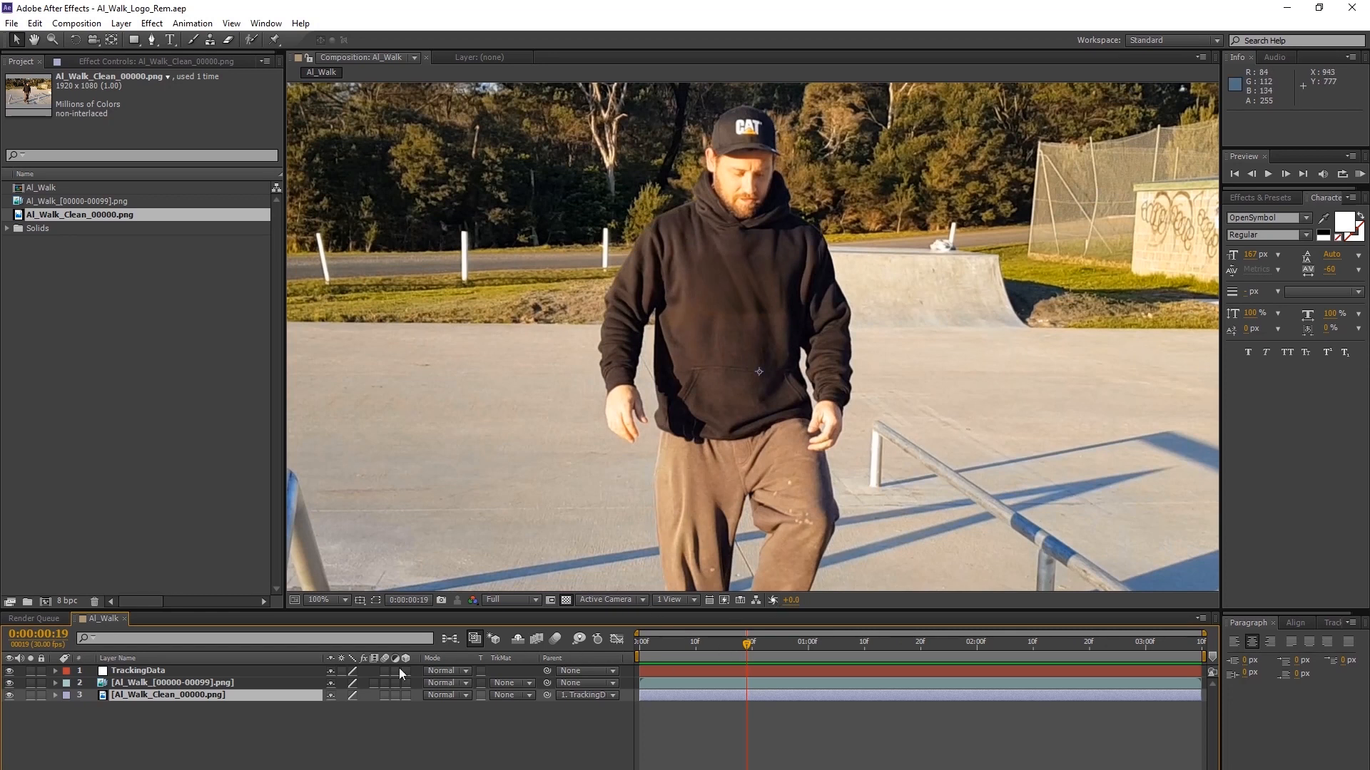
Move to frame 17, then open AI_Walk_00017.png from the AI_Walk_ImageSequence folder in Photoshop
mouse_move(747, 646)
left_mouse_down()
mouse_move(716, 653)
mouse_move(736, 651)
left_mouse_up()
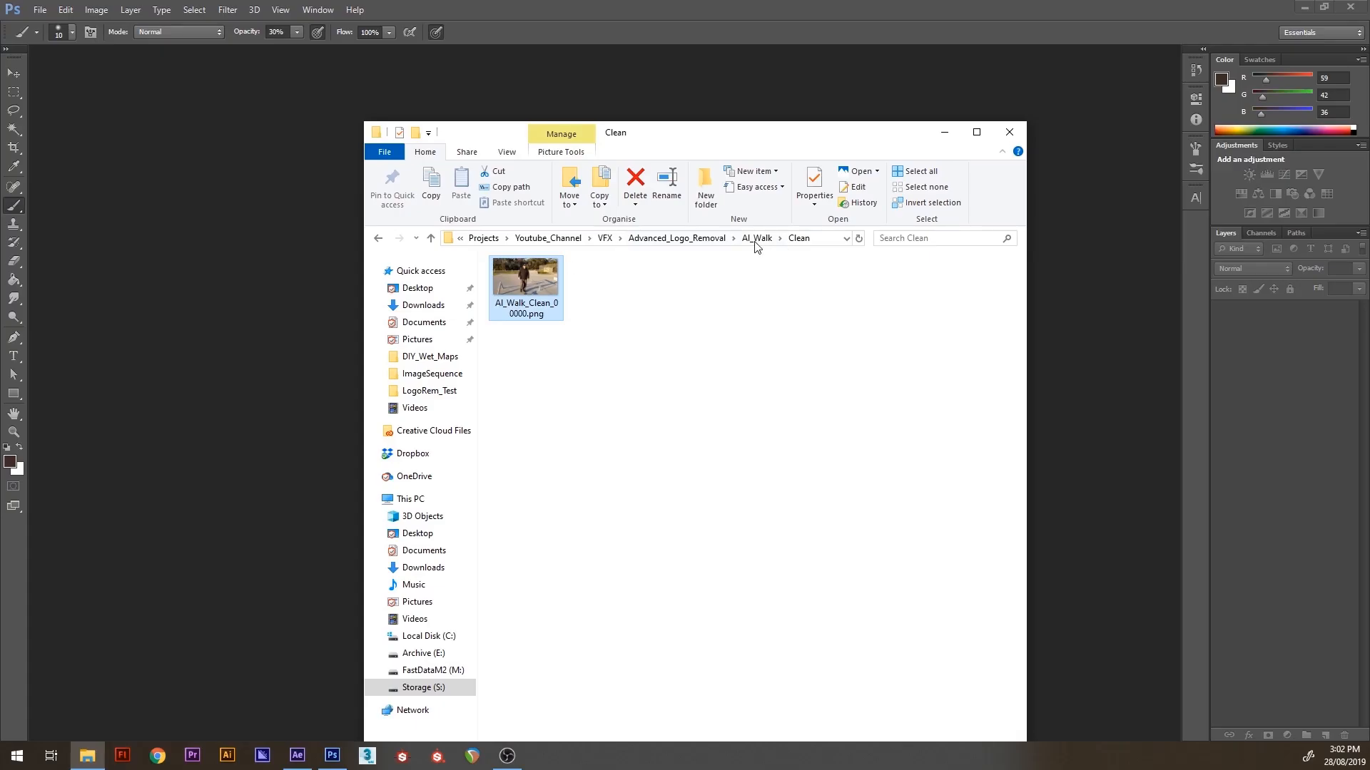
left_click(757, 239)
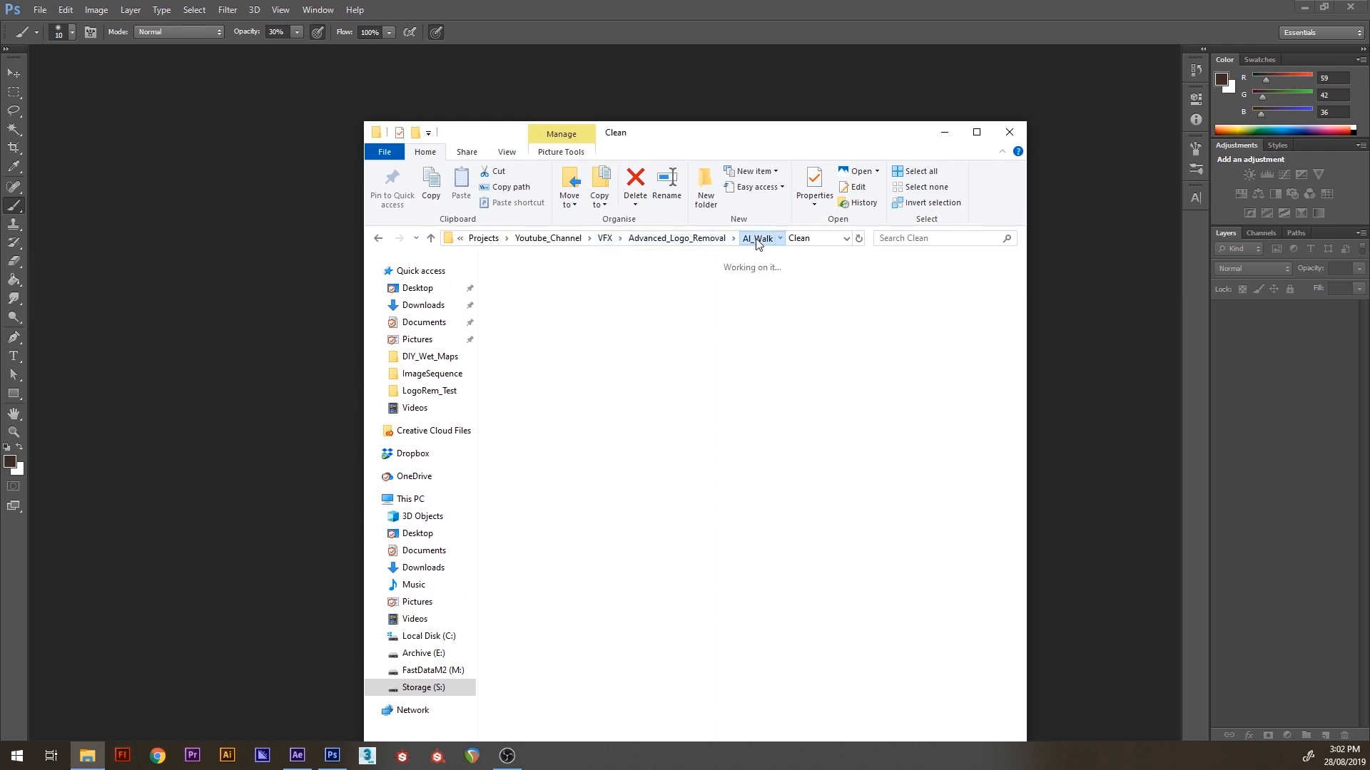
double_click(532, 296)
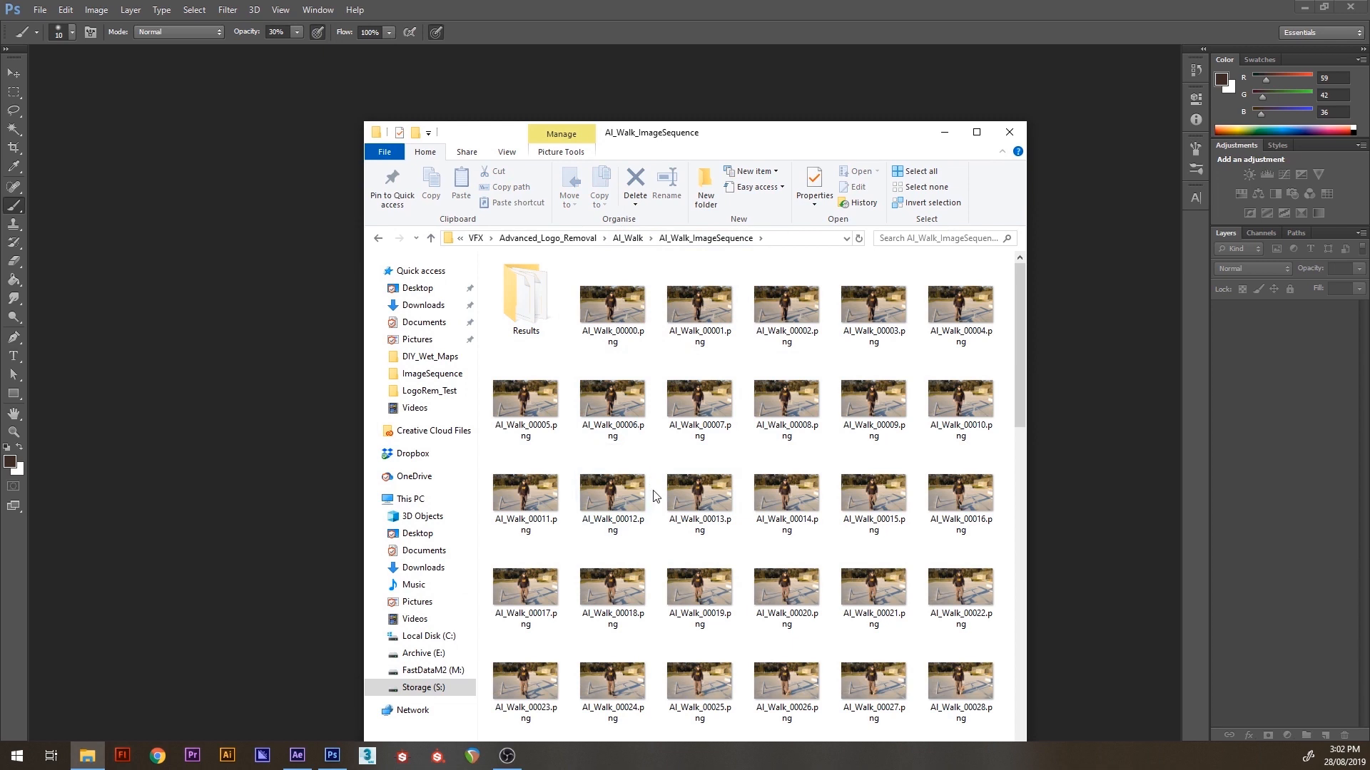
left_click_drag(534, 592, 236, 309)
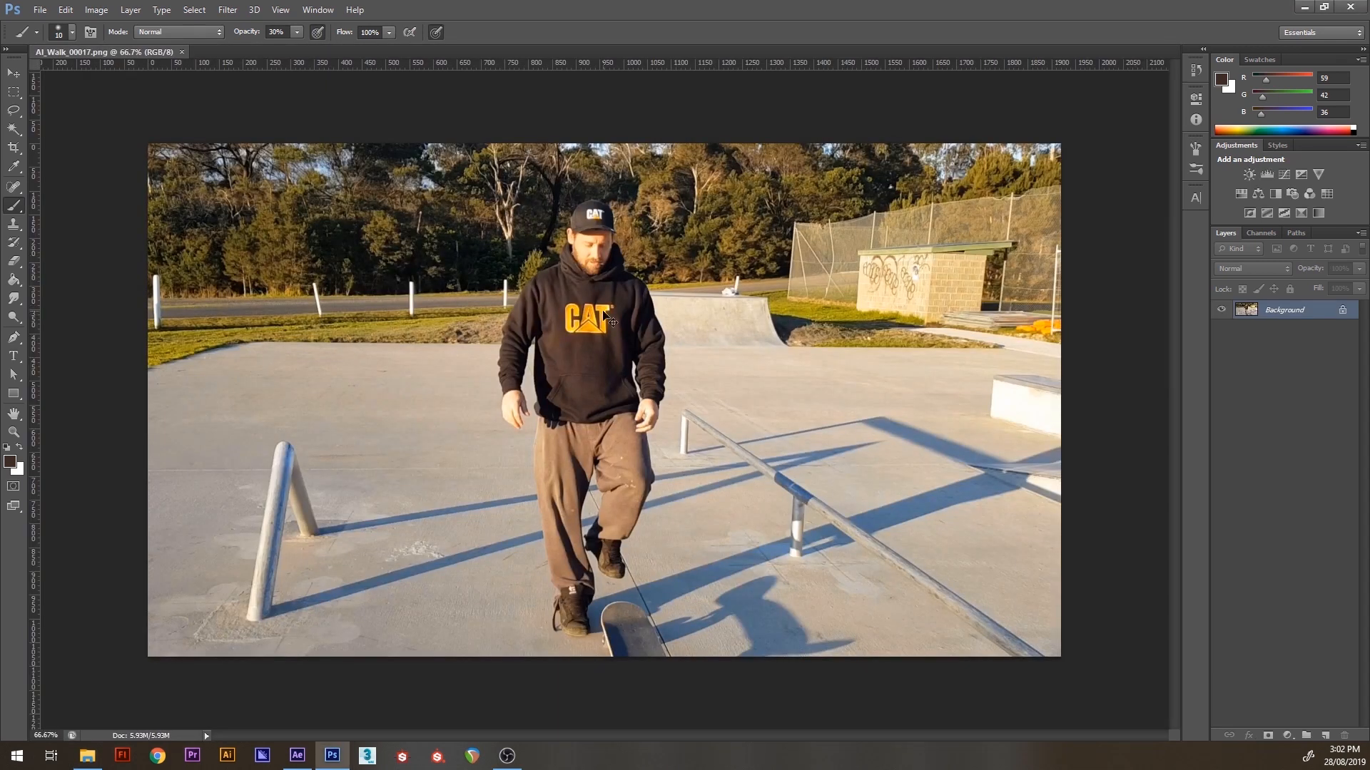
Duplicate the Background layer of AI_Walk_00017.png with the hoodie logo in close view at 400%
key("ctrl+plus")
key("ctrl+plus")
key("ctrl+plus")
left_click_drag(626, 208, 683, 538)
key("ctrl+plus")
right_click(1284, 309)
left_click(1282, 332)
key("Return")
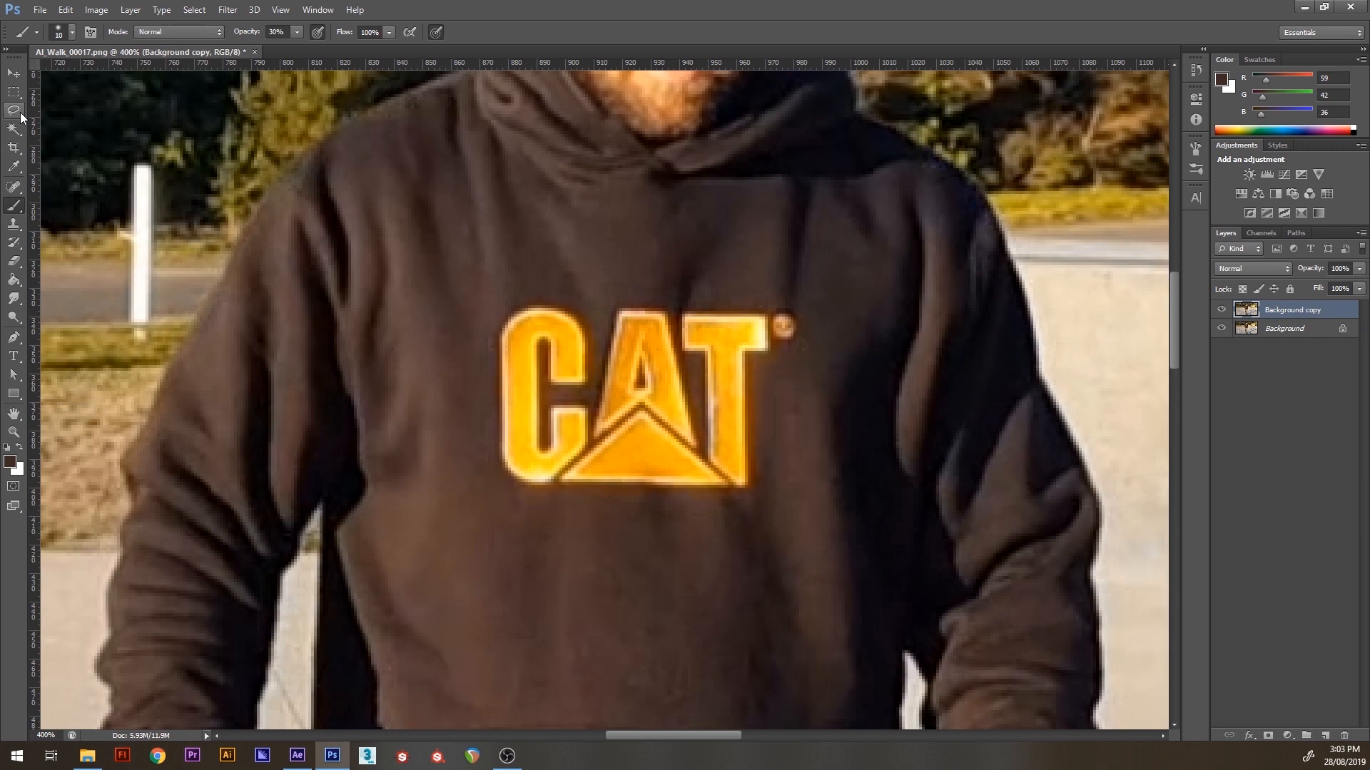
Outline the whole CAT logo, including its registered mark, with a freehand Lasso selection
left_click(14, 111)
mouse_move(570, 294)
left_mouse_down()
mouse_move(499, 299)
mouse_move(482, 327)
mouse_move(483, 455)
mouse_move(502, 489)
mouse_move(737, 503)
mouse_move(772, 439)
left_mouse_up()
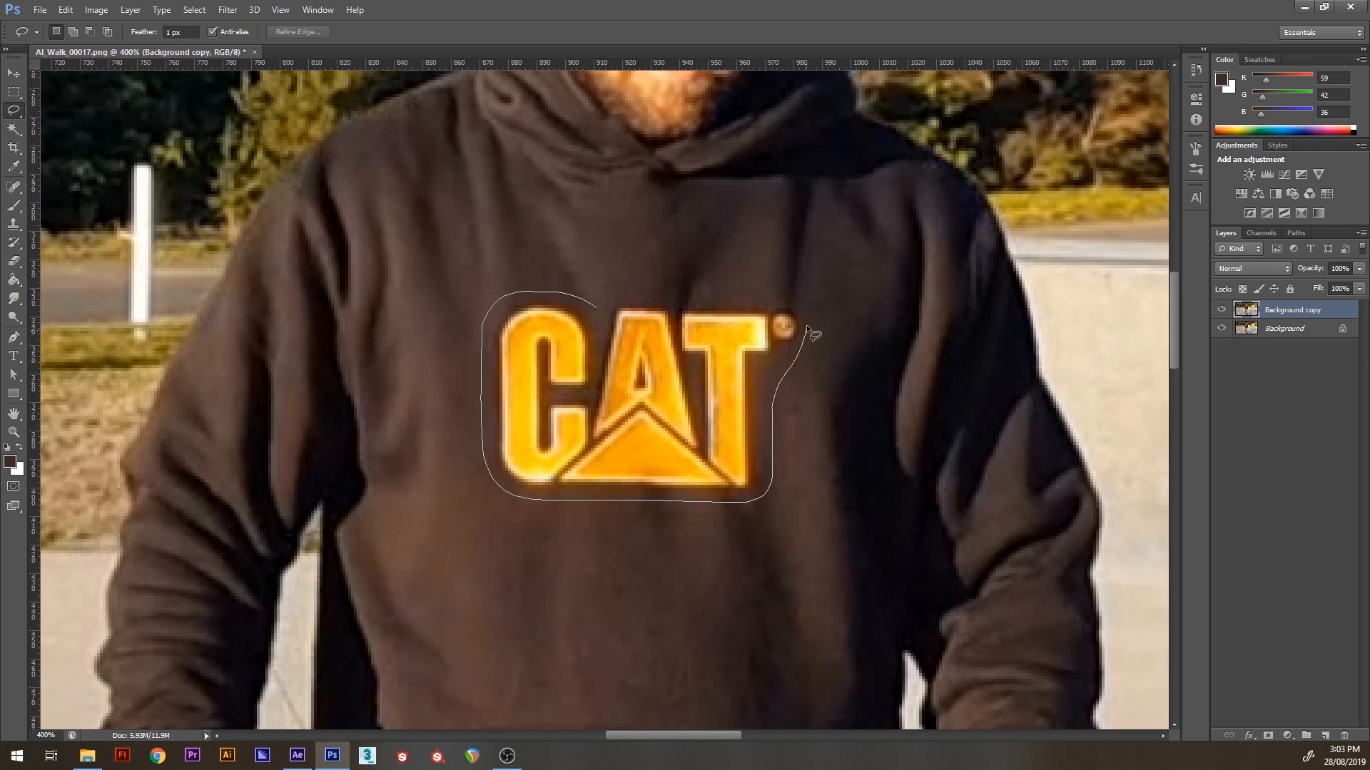
left_click_drag(628, 305, 596, 307)
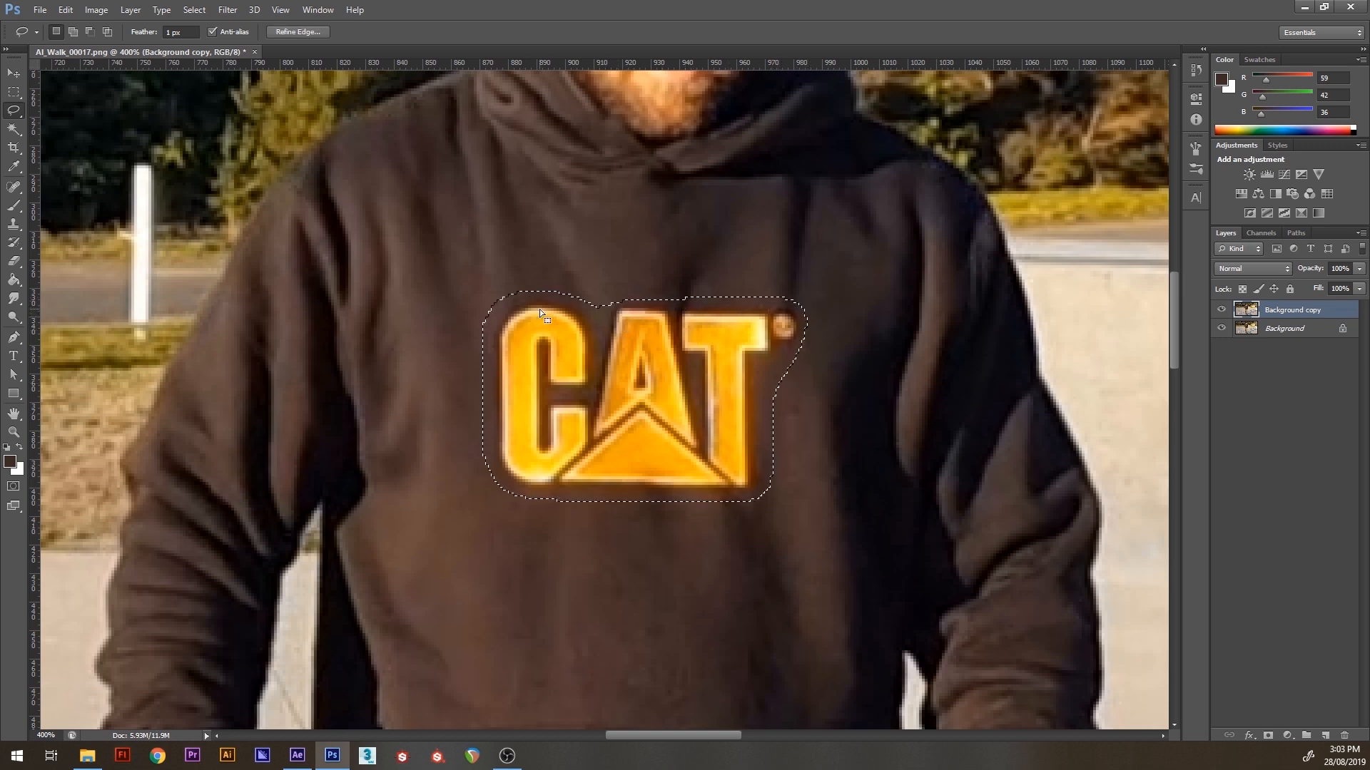
Make a second copy of the background layer and fill the selected logo area with Content-Aware at 100% opacity
left_click(1267, 361)
left_click(921, 288)
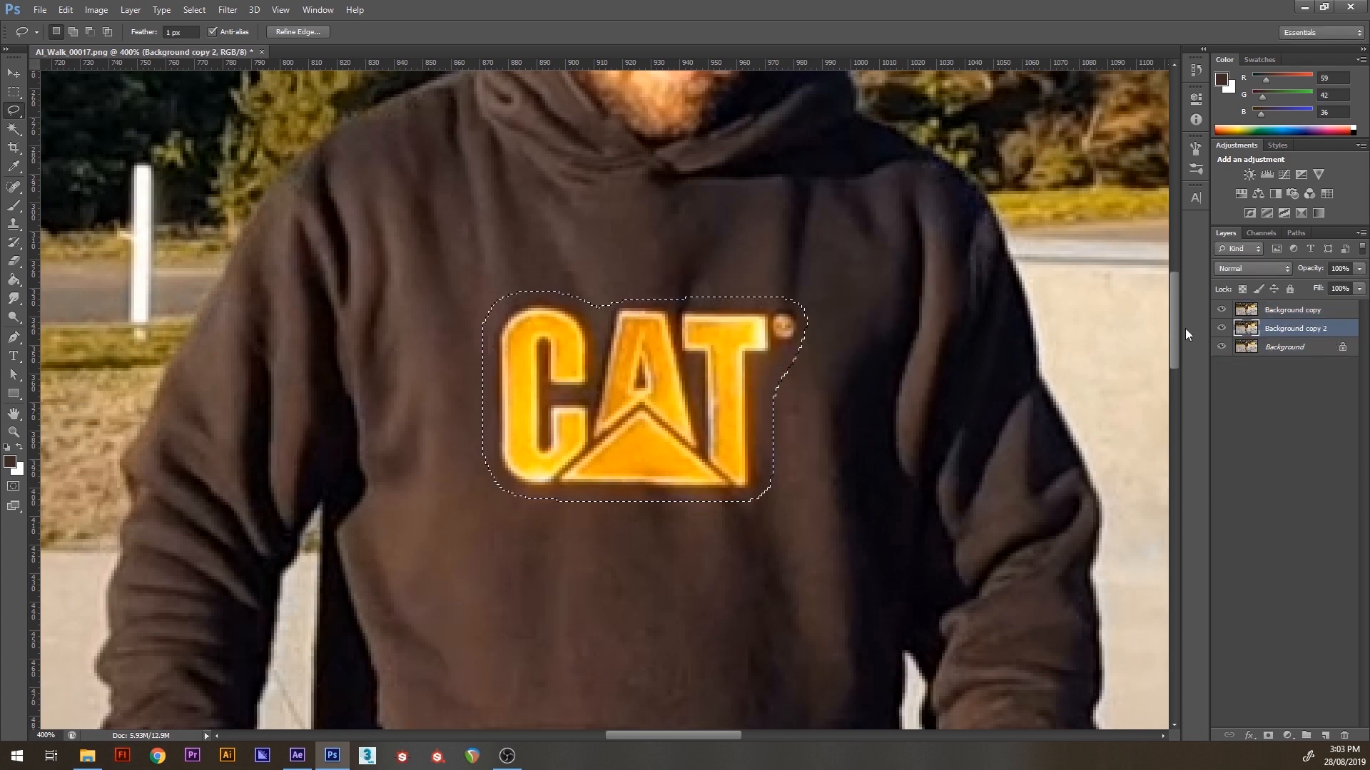
key("i")
key("shift+BackSpace")
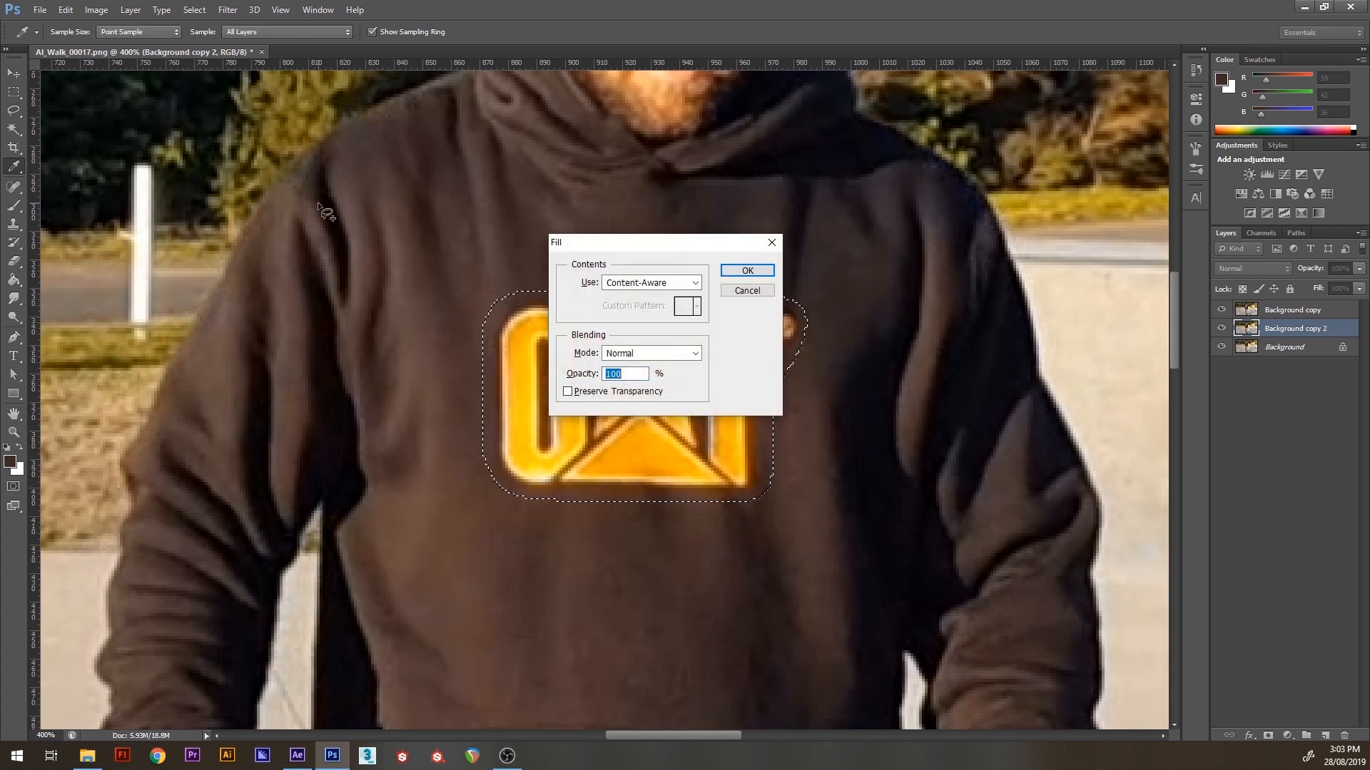
key("Return")
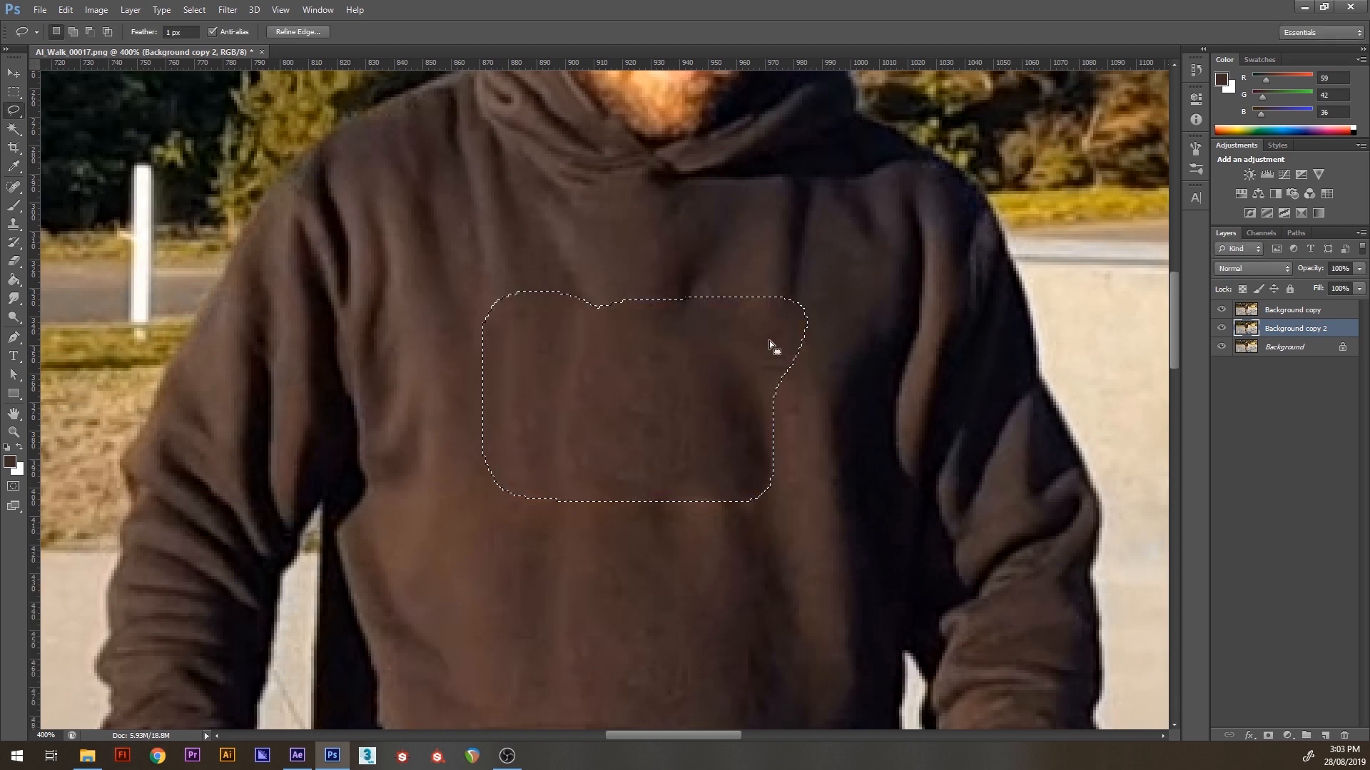
Add a new empty layer above Background copy 2 and clear the logo selection
left_click(1325, 736)
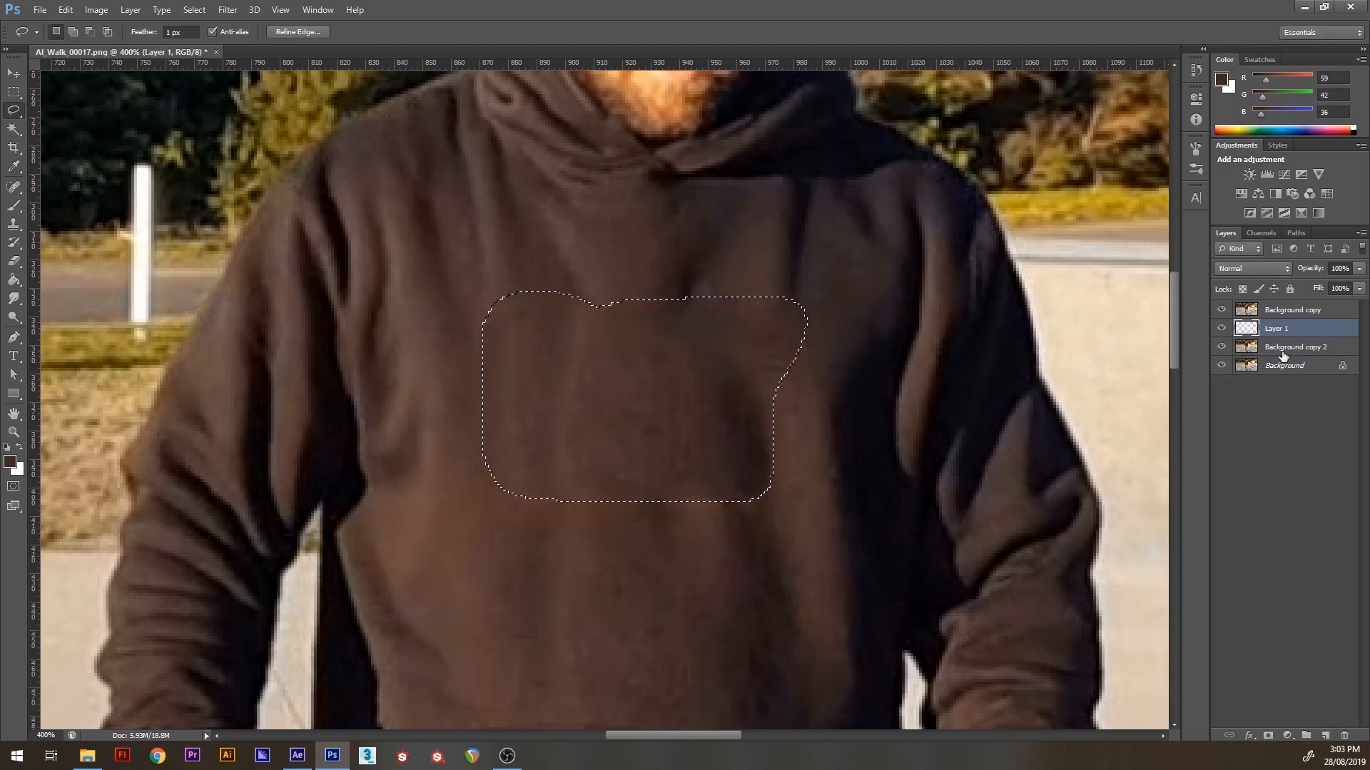
right_click(521, 352)
left_click(553, 361)
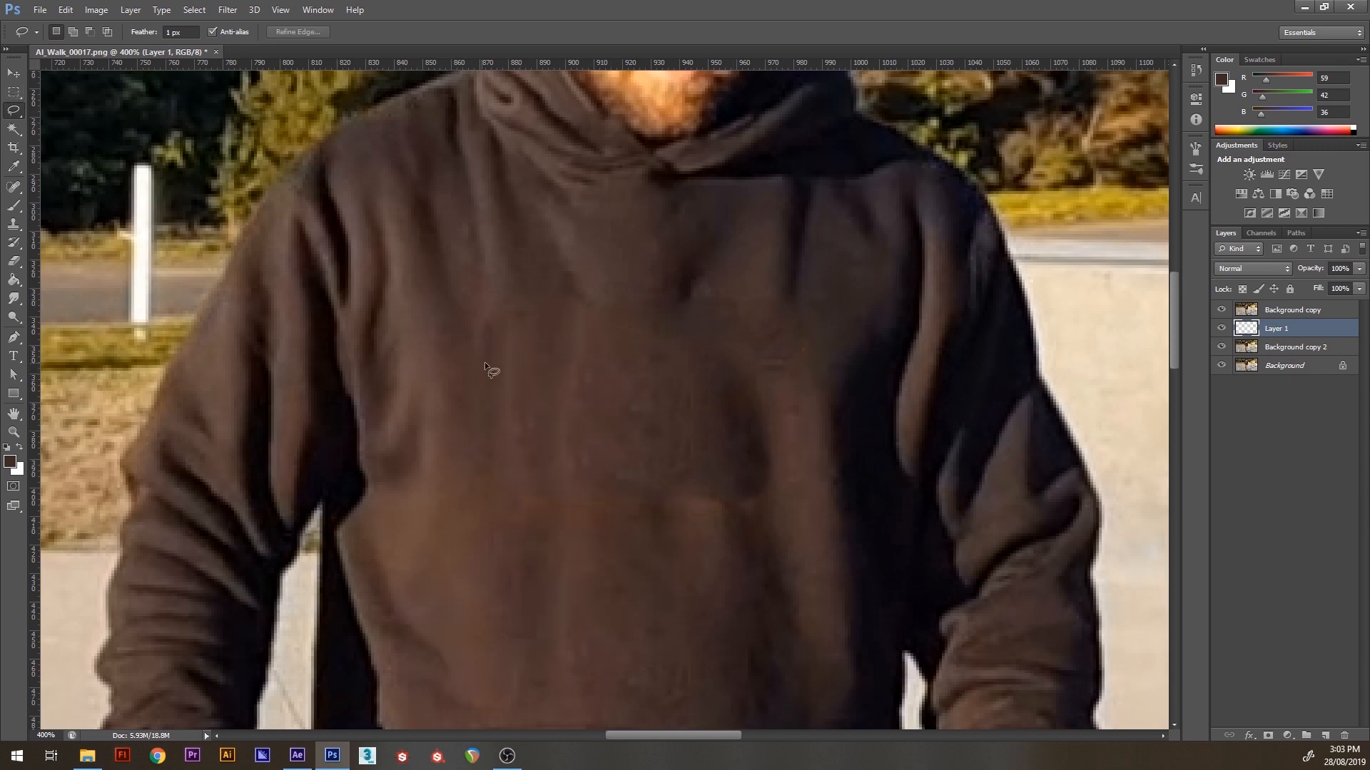
Blend the filled area's edges and blotches on the new layer, using a size 10 brush at 30% opacity with colours sampled from the hoodie
left_click(14, 205)
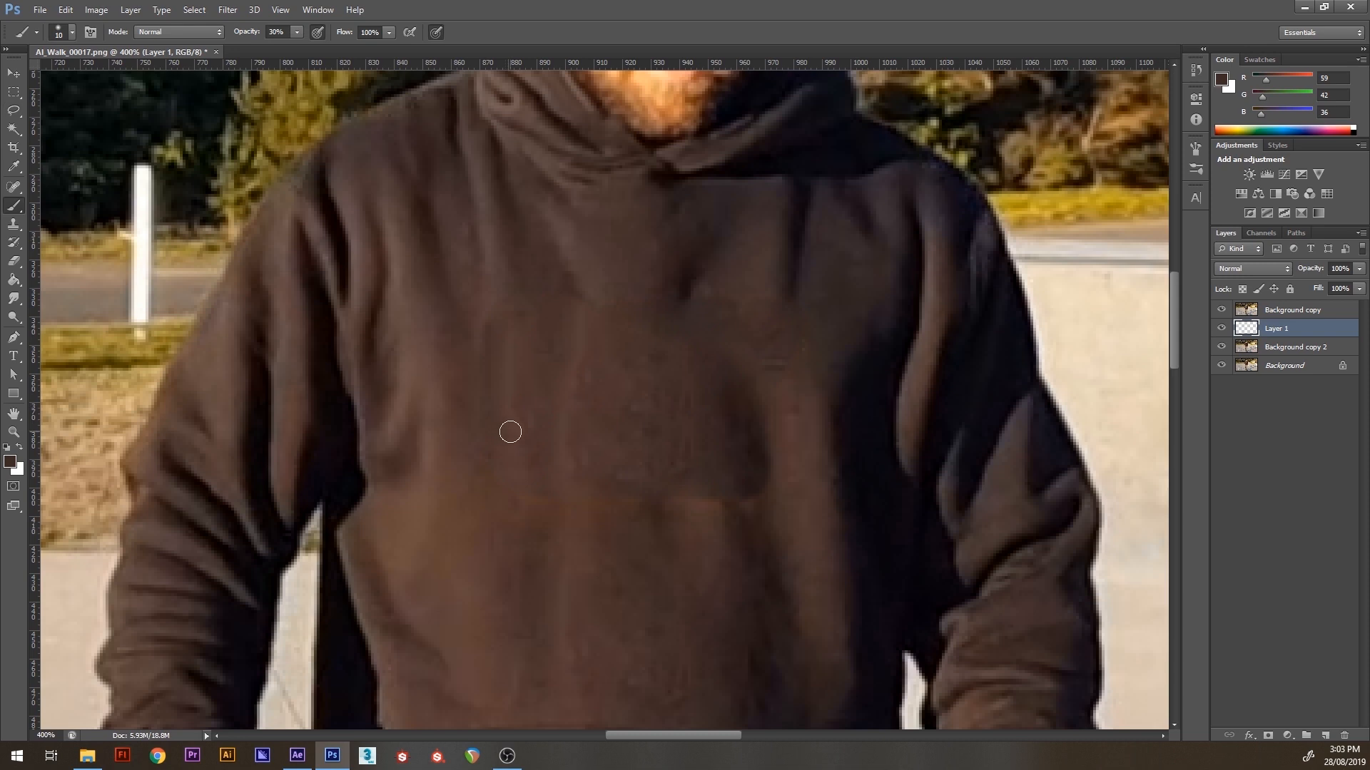
mouse_move(500, 282)
left_mouse_down()
mouse_move(492, 291)
mouse_move(545, 276)
mouse_move(632, 294)
left_mouse_up()
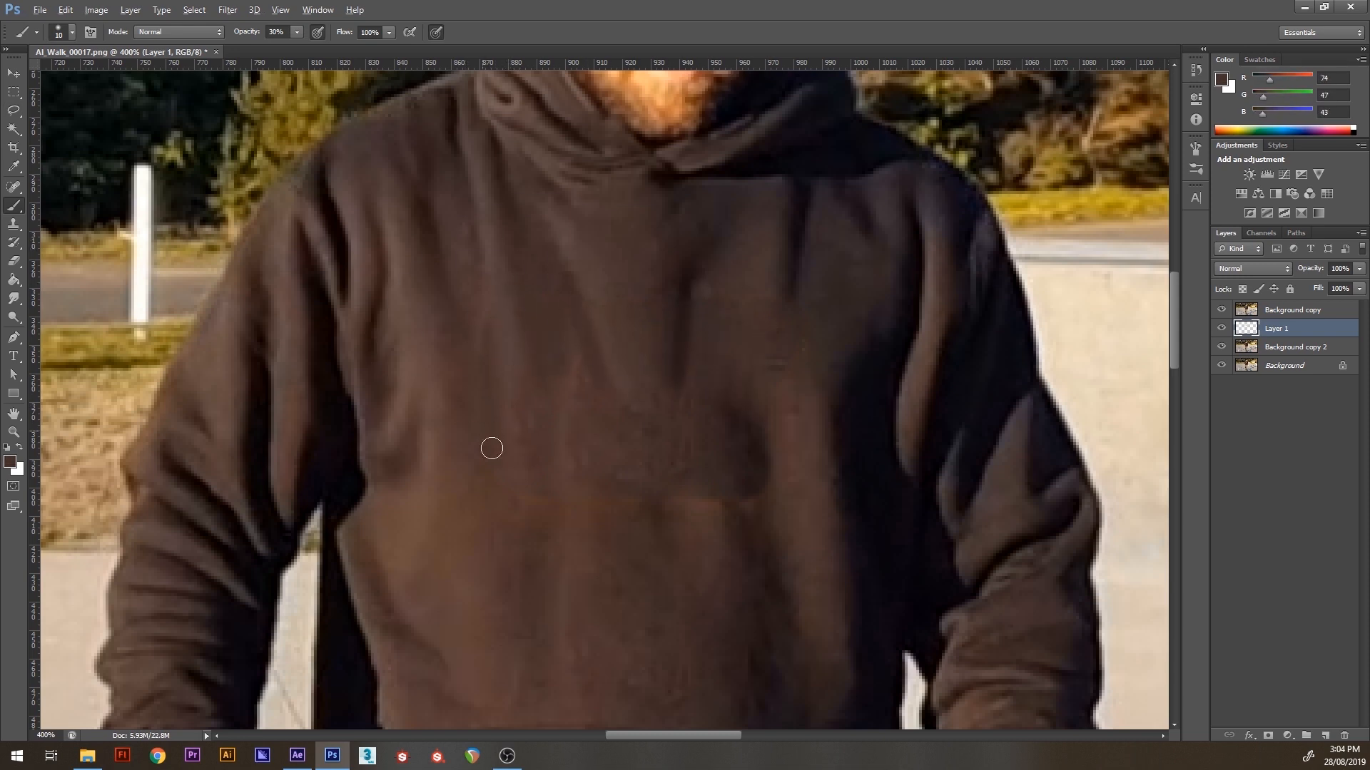
left_click(549, 452, "alt")
mouse_move(542, 504)
left_mouse_down()
mouse_move(548, 418)
mouse_move(617, 480)
mouse_move(593, 431)
mouse_move(687, 441)
left_mouse_up()
left_click(642, 378, "alt")
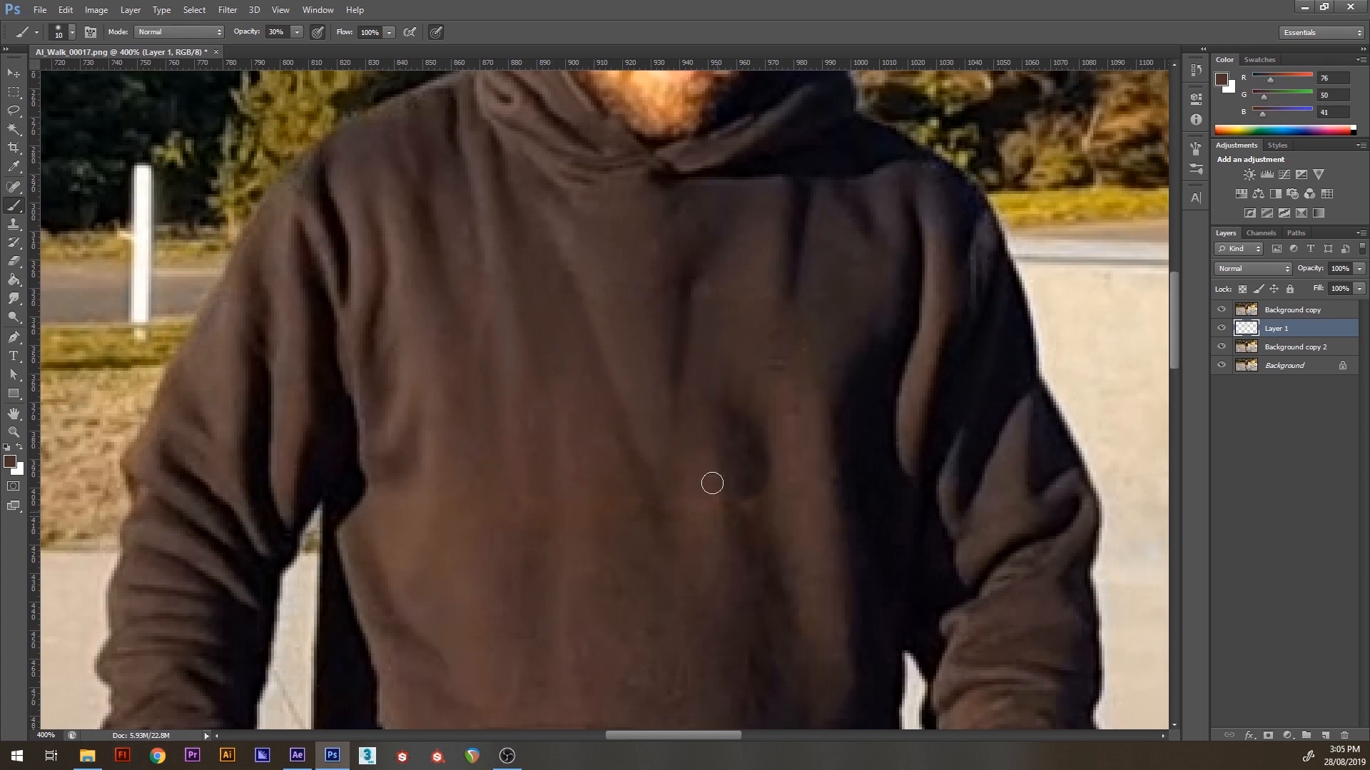
left_click(779, 285, "alt")
left_click(742, 286, "alt")
left_click(624, 440, "alt")
left_click(536, 501, "alt")
left_click(495, 349, "alt")
left_click(660, 283, "alt")
key("ctrl+minus")
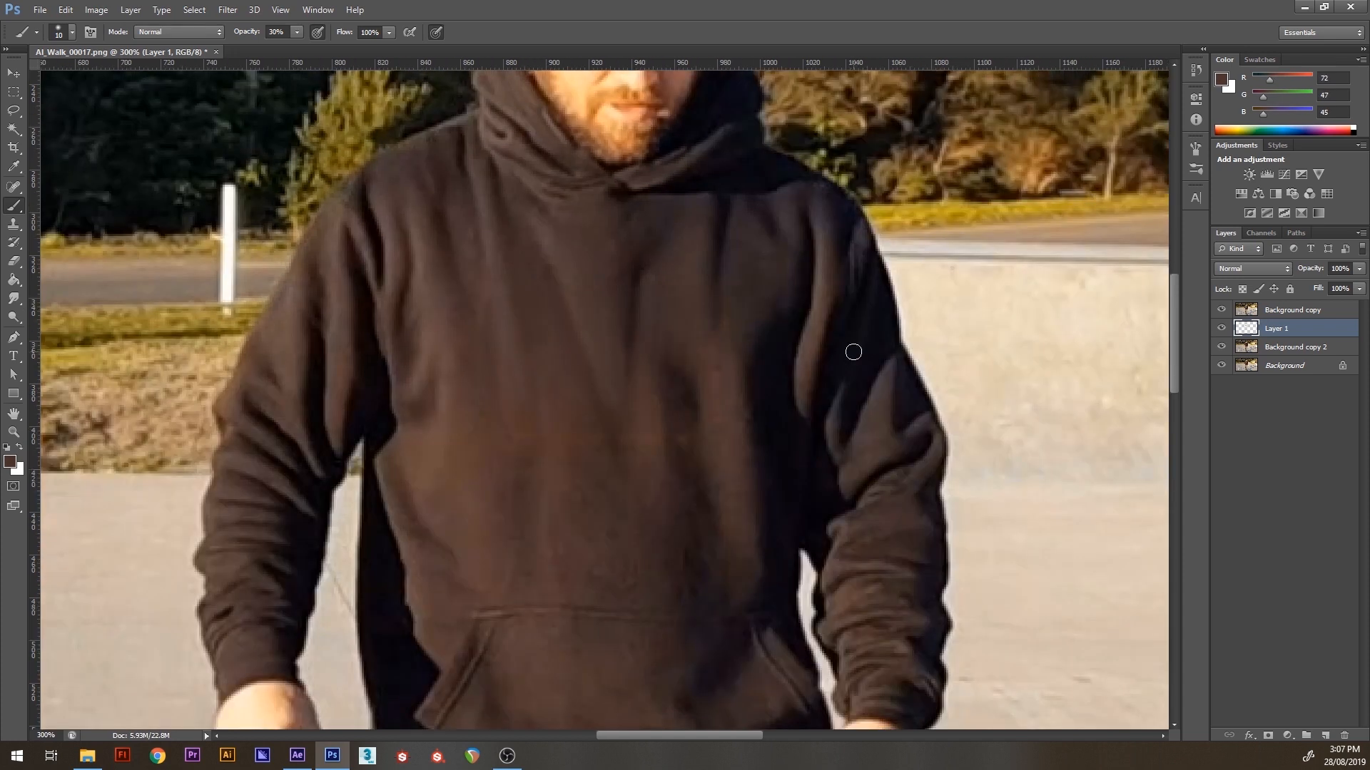
left_click_drag(626, 342, 667, 396)
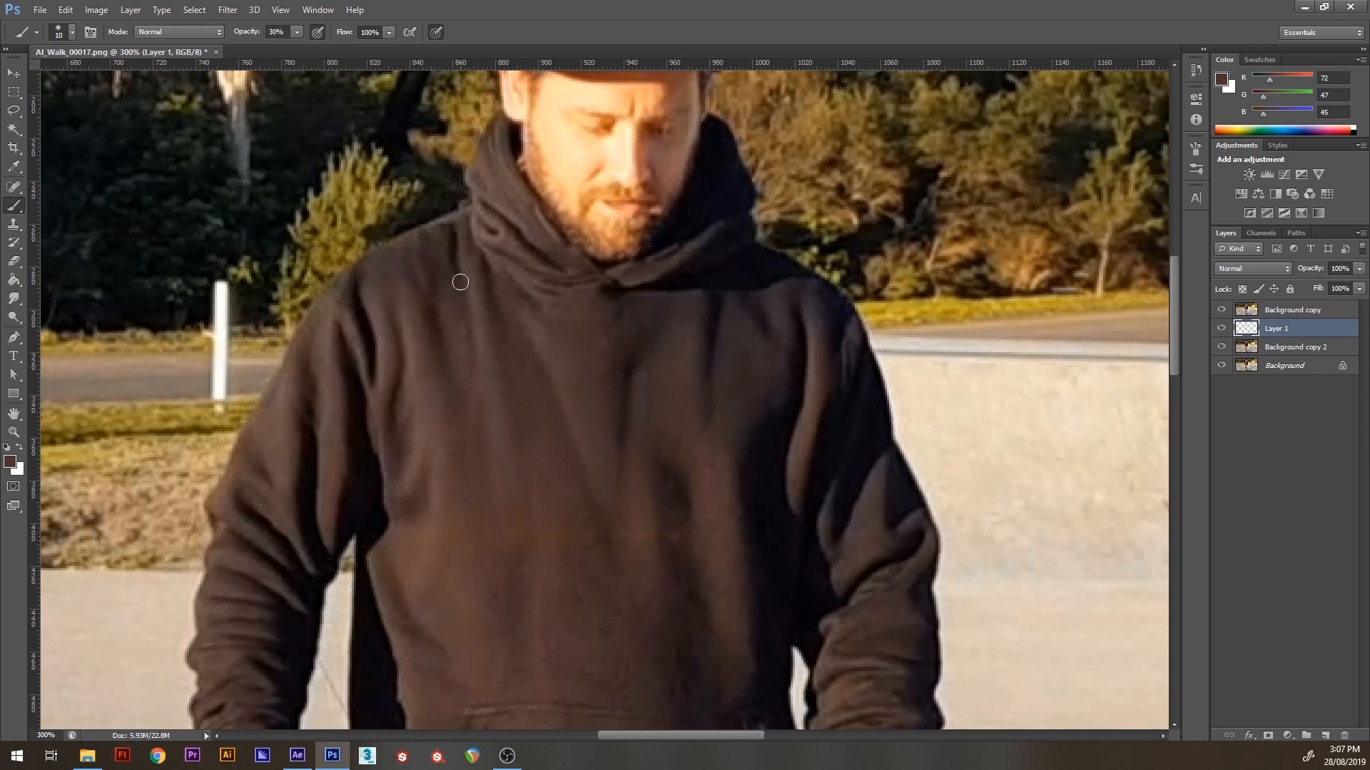
Save the cleaned frame as the PNG file AI_Walk_Clean_00017.png in the Clean folder, with Smallest / Slow compression and no interlacing
left_click(48, 13)
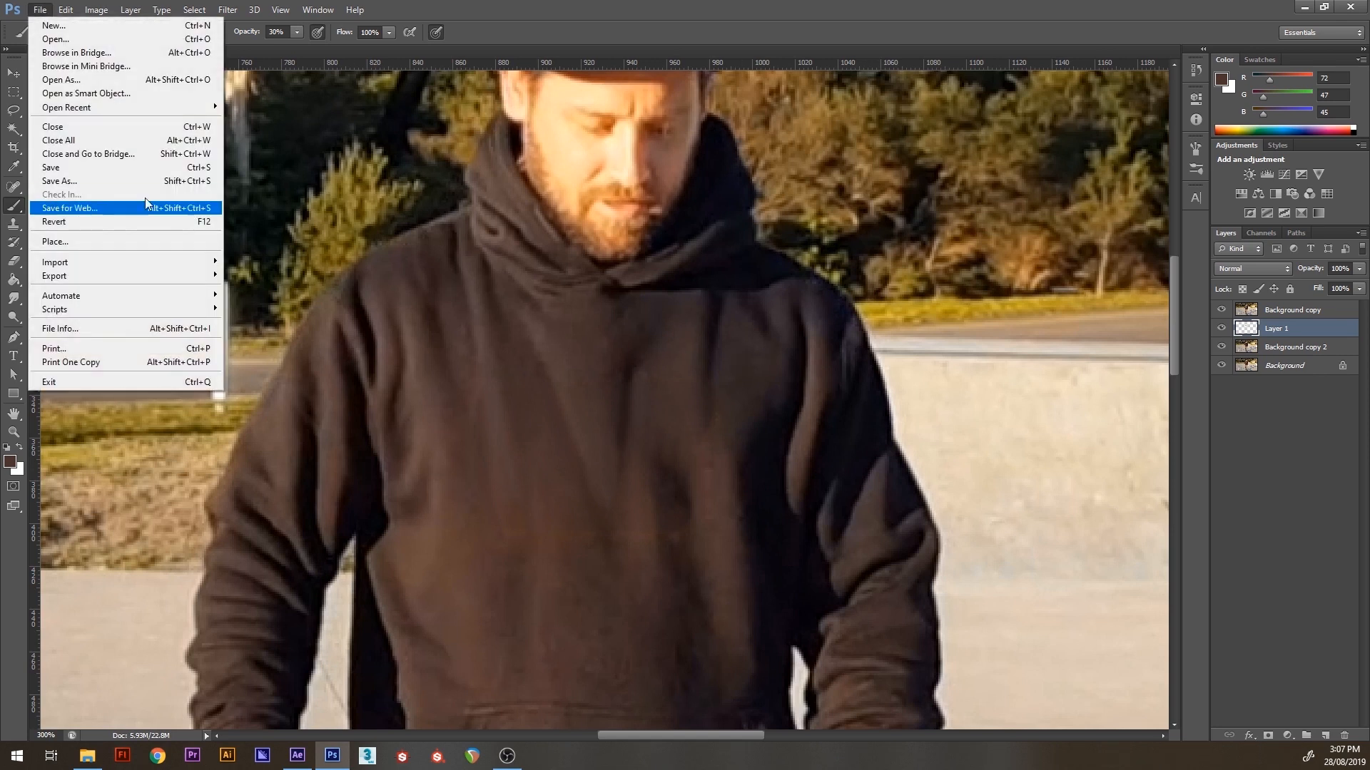
left_click(109, 181)
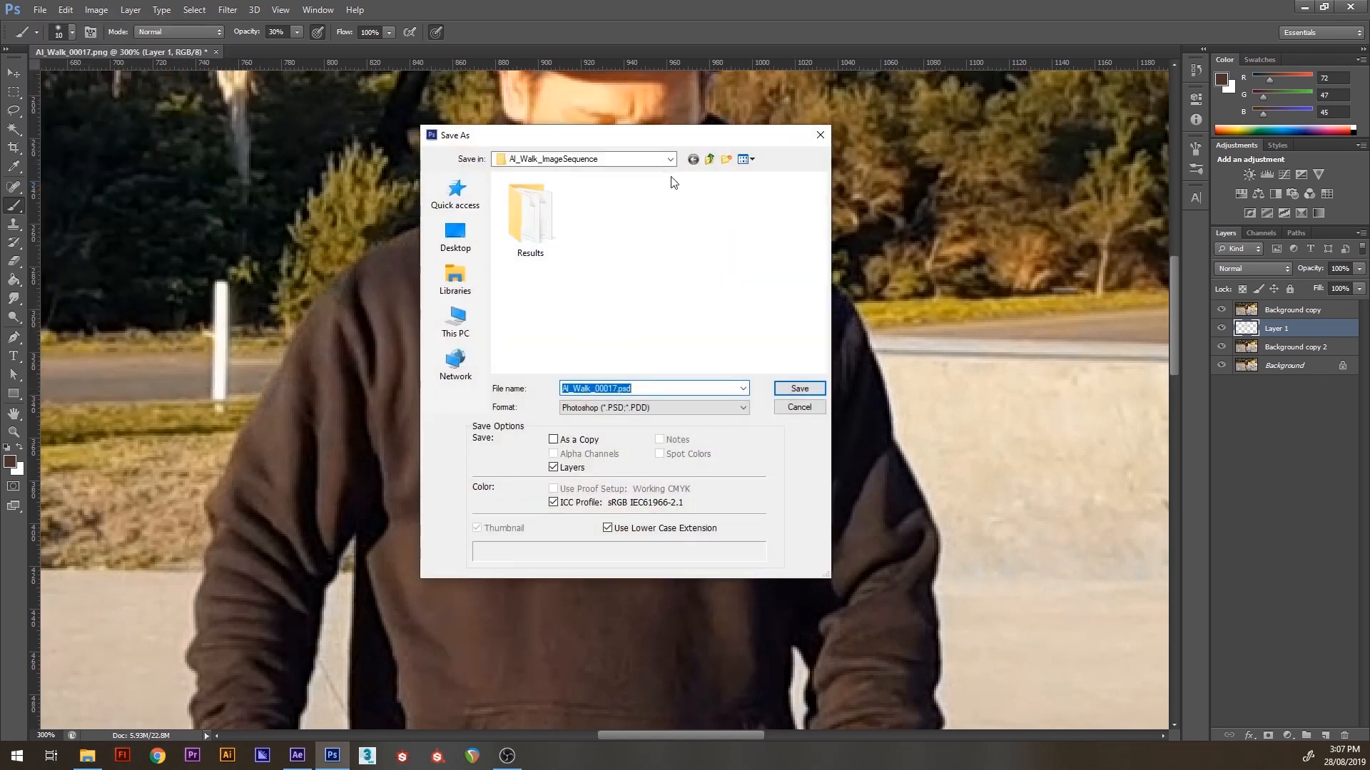
left_click(711, 159)
double_click(608, 235)
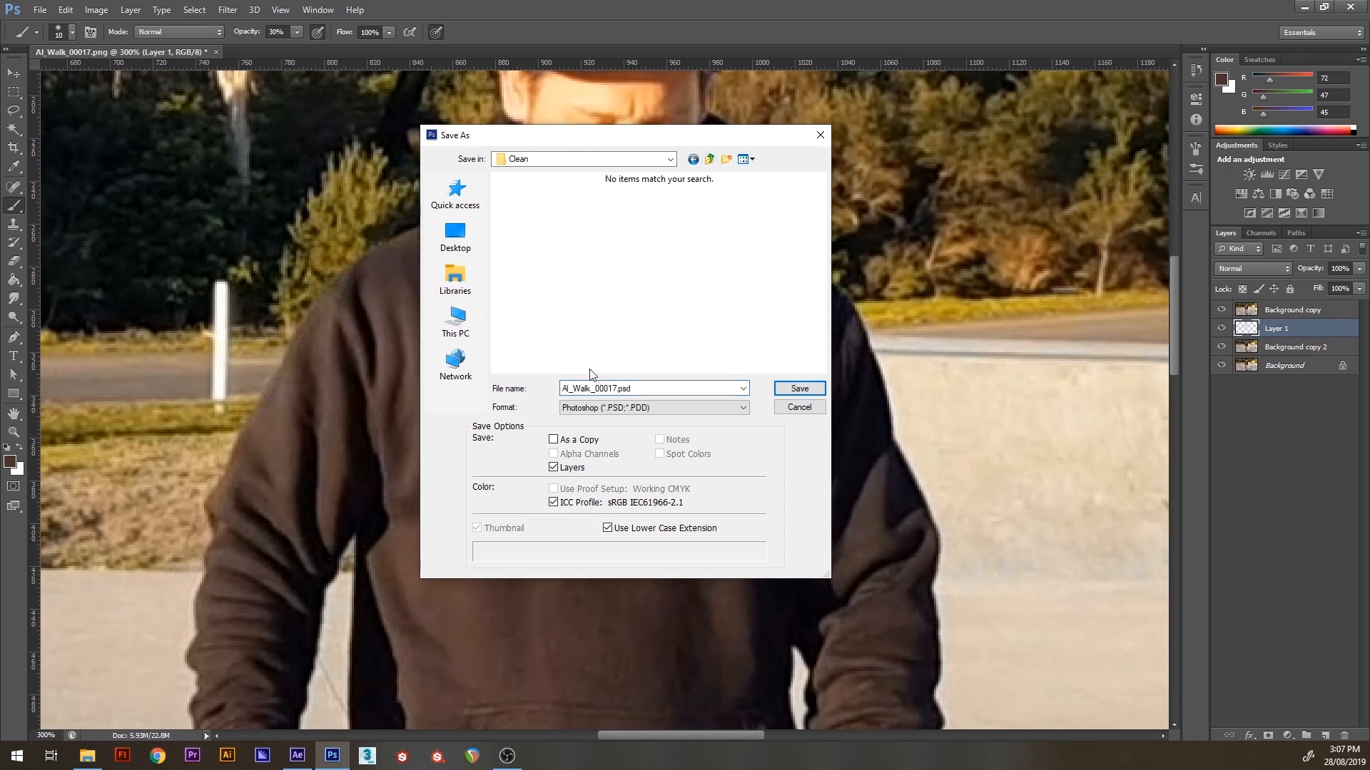
left_click(642, 407)
left_click(583, 578)
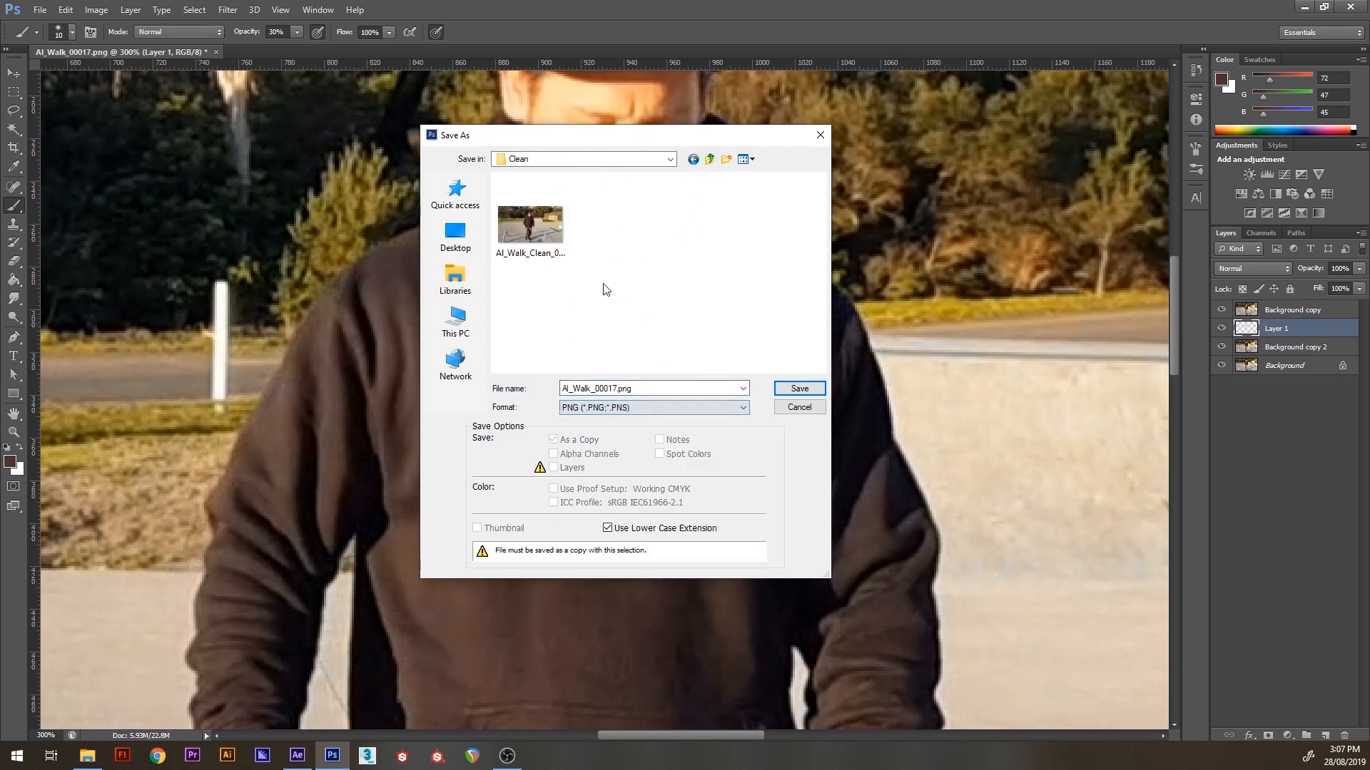
left_click(542, 235)
left_click(630, 388)
left_click(640, 389)
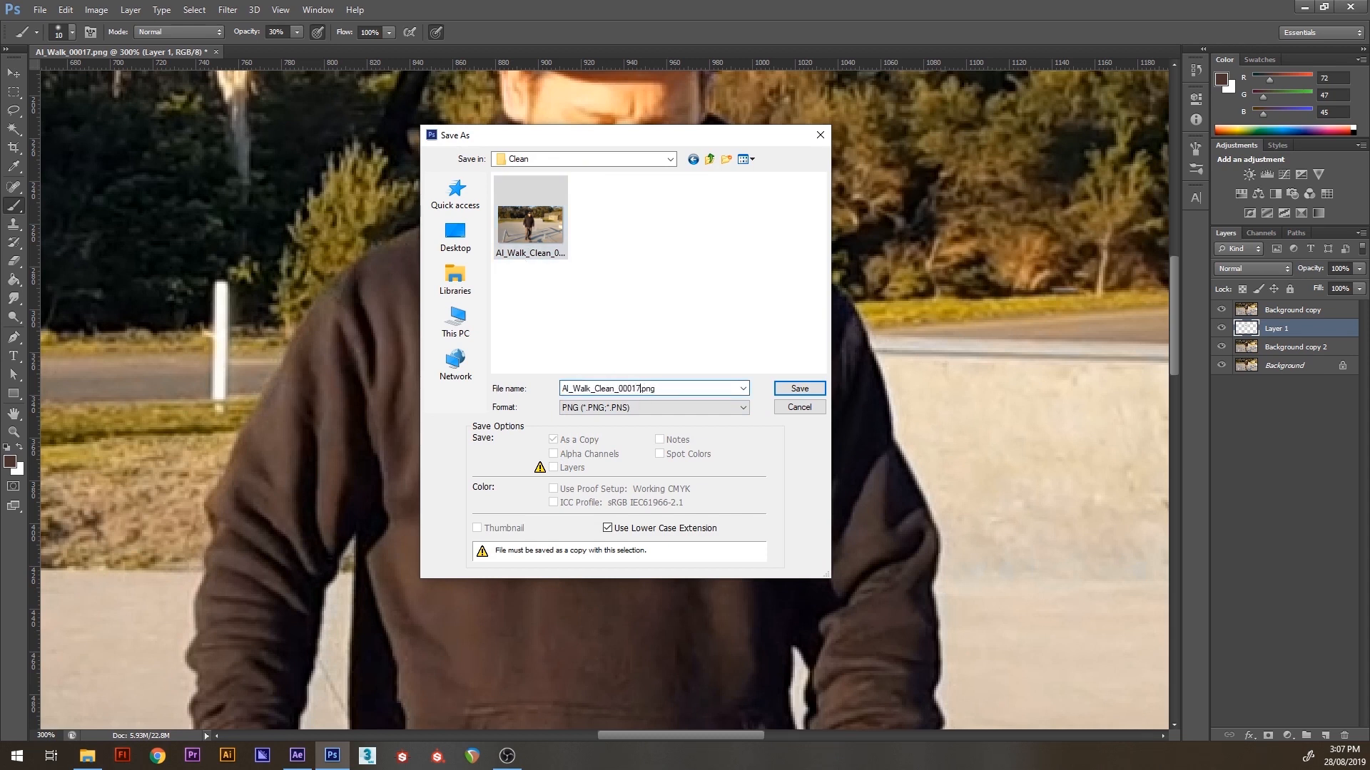
left_click(794, 387)
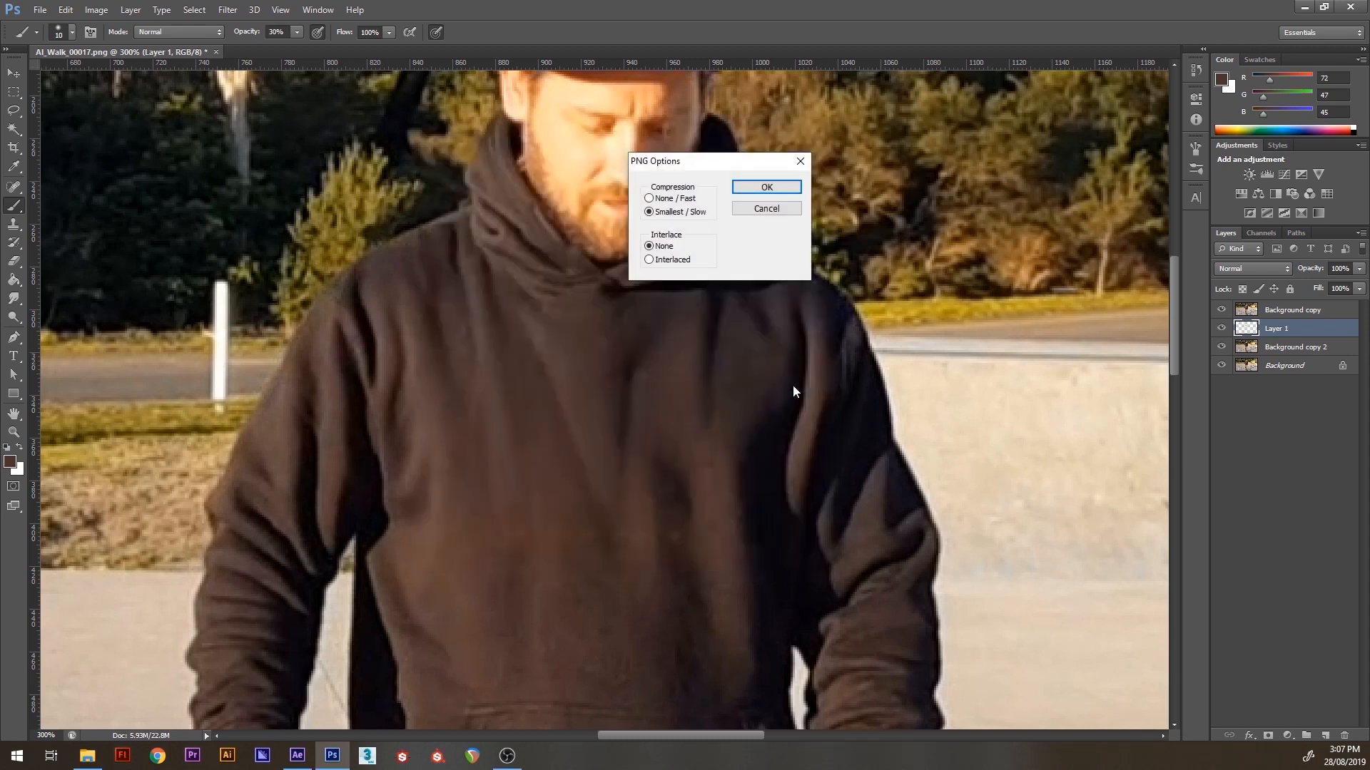
left_click(768, 193)
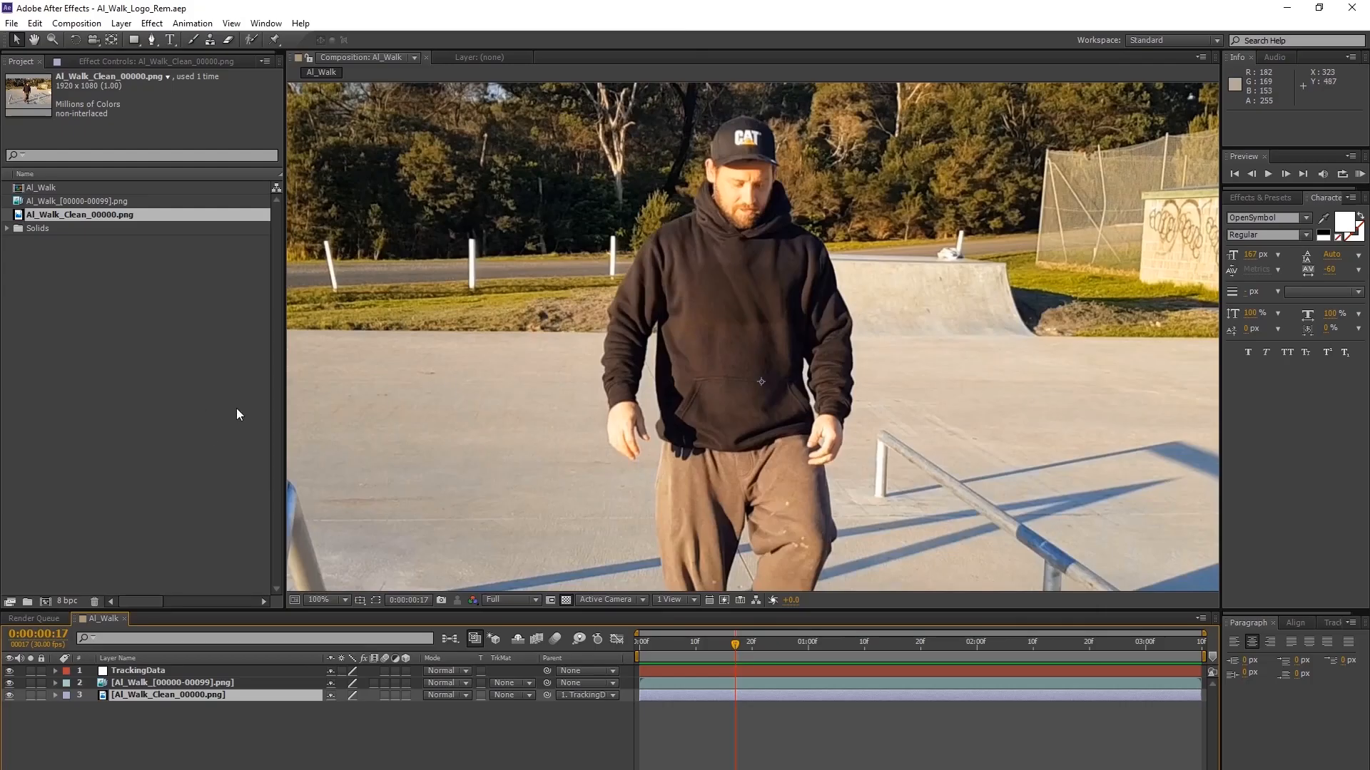
Switch from After Effects to File Explorer and open the Clean folder inside AI_Walk
key("alt+Tab")
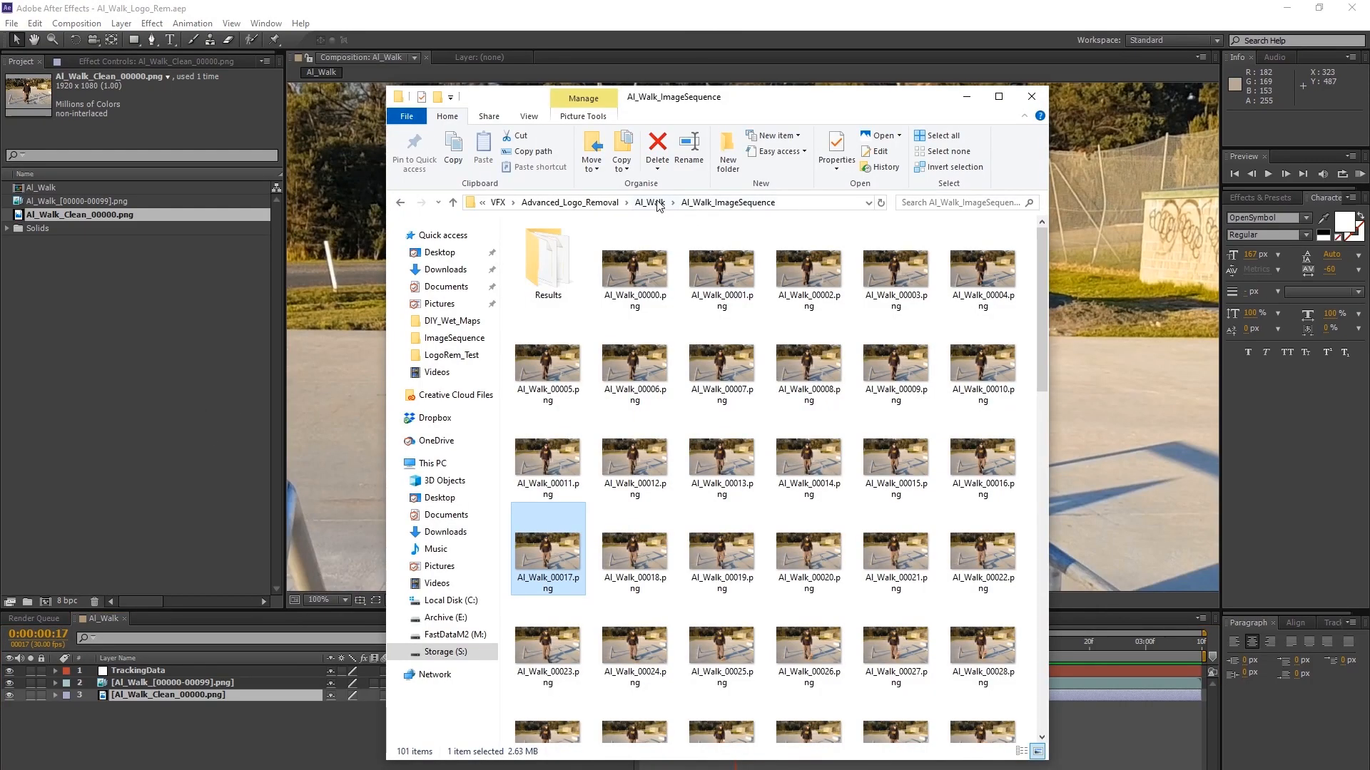
left_click(655, 203)
left_click(643, 269)
double_click(644, 268)
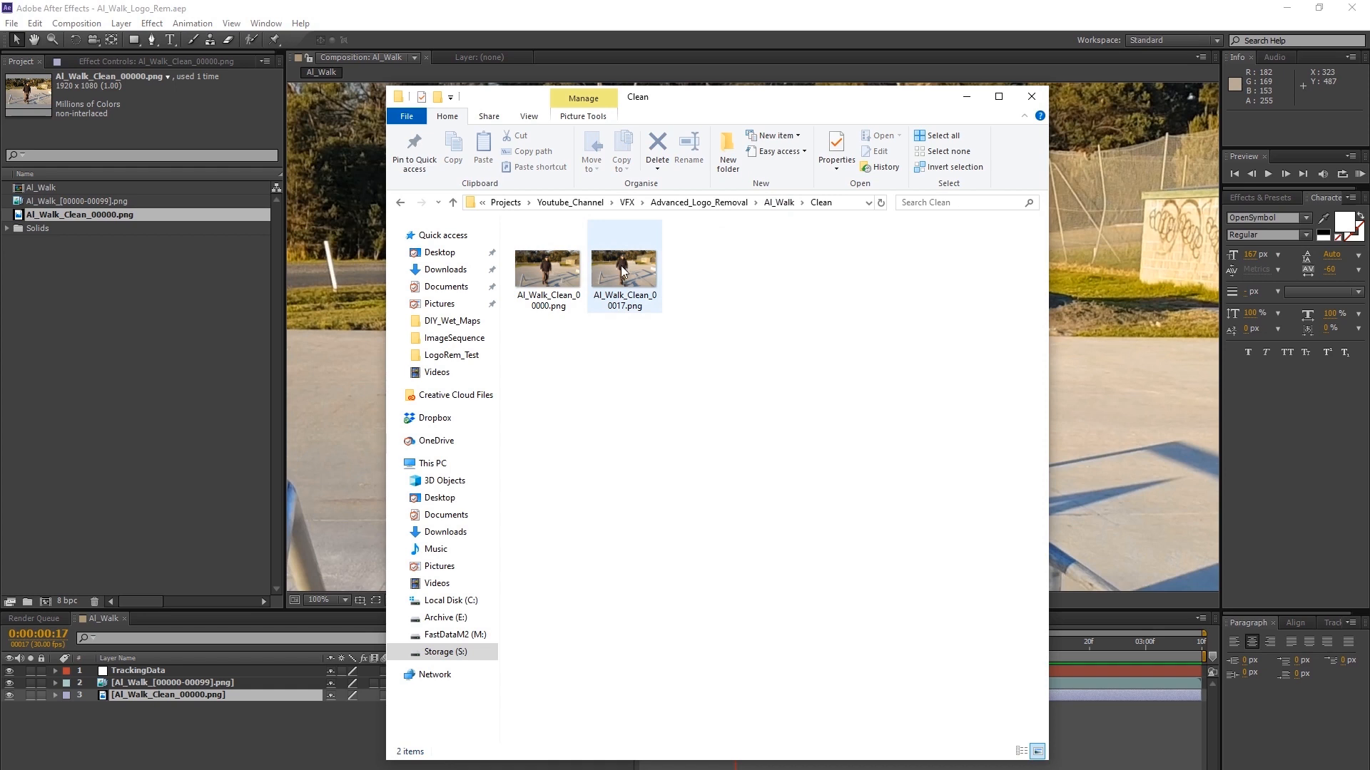
Import AI_Walk_Clean_00017.png, place it directly beneath the footage layer, and extend it to the end of the composition
left_click_drag(622, 270, 163, 396)
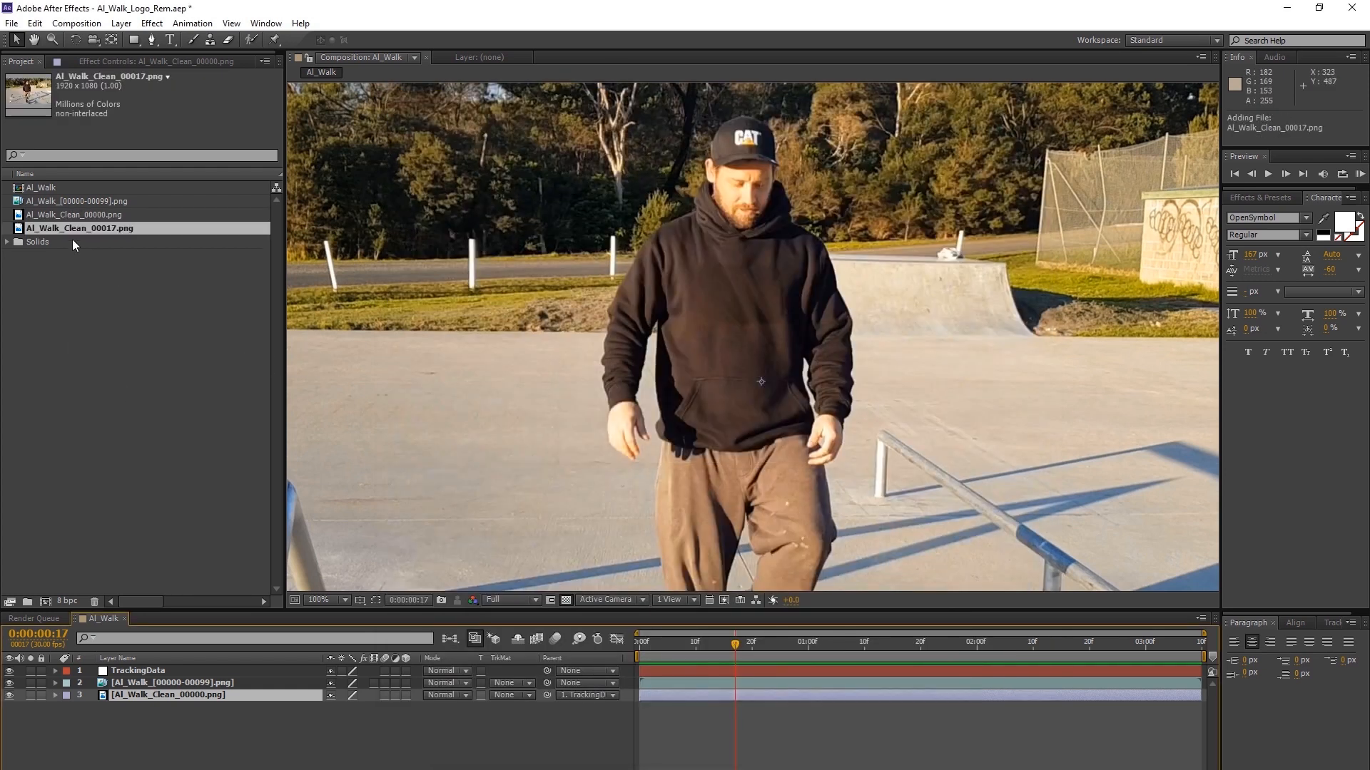
left_click_drag(53, 229, 112, 695)
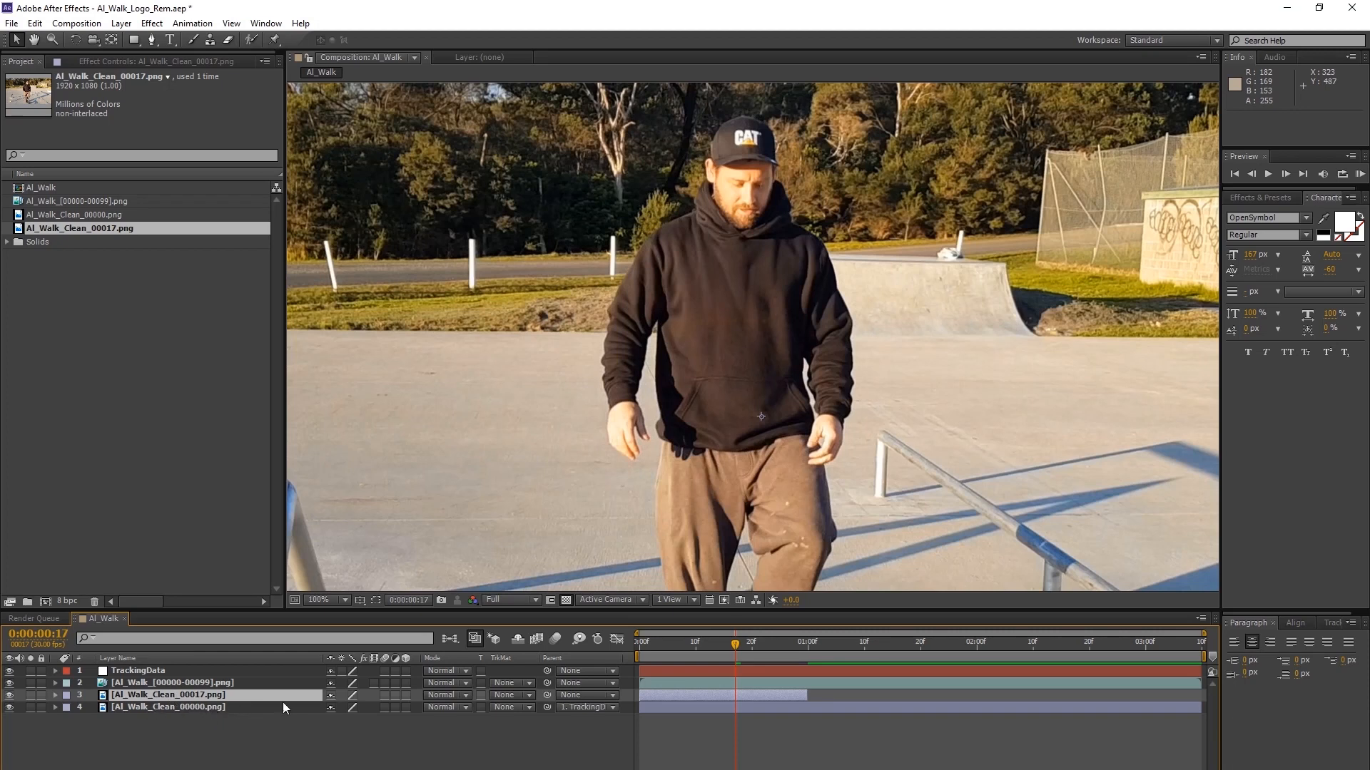
left_click_drag(804, 696, 1191, 704)
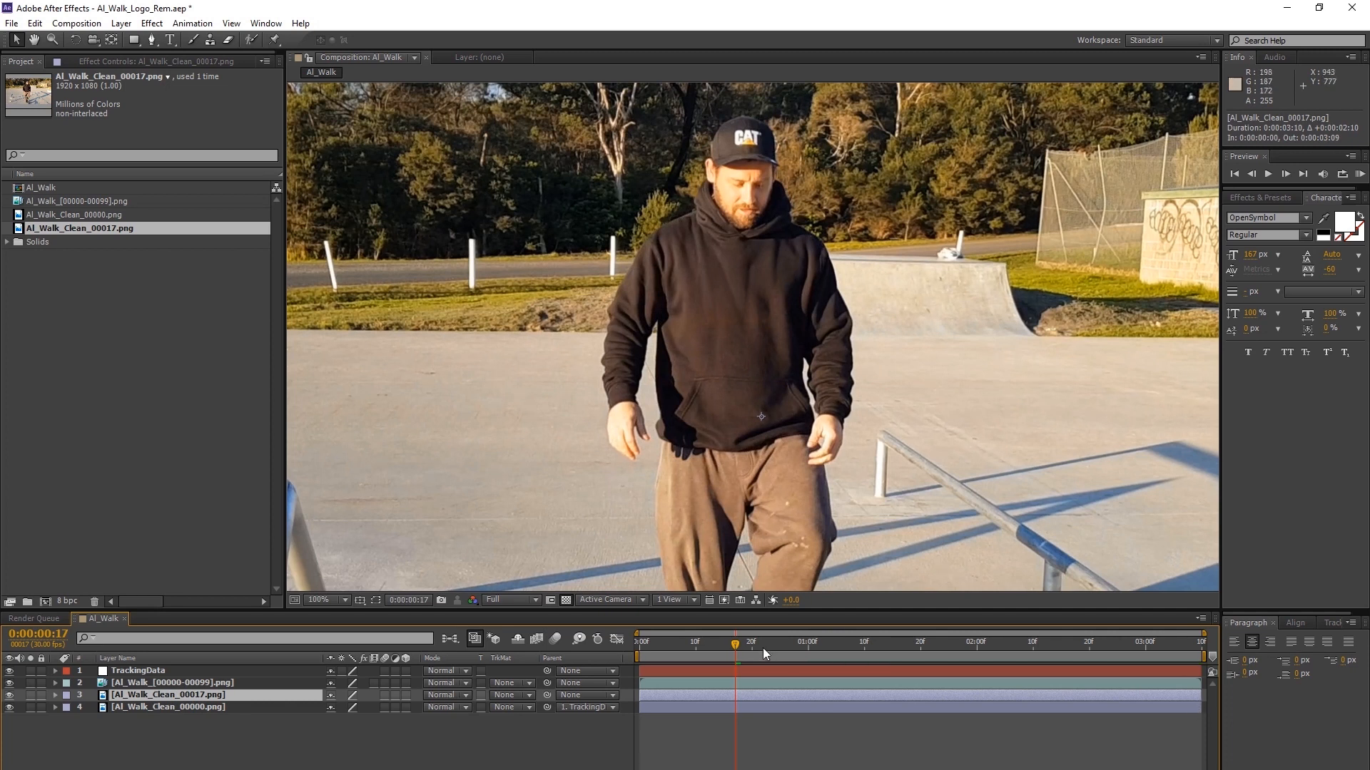
Parent the AI_Walk_Clean_00017.png layer to TrackingData at frame 17
left_click(612, 695)
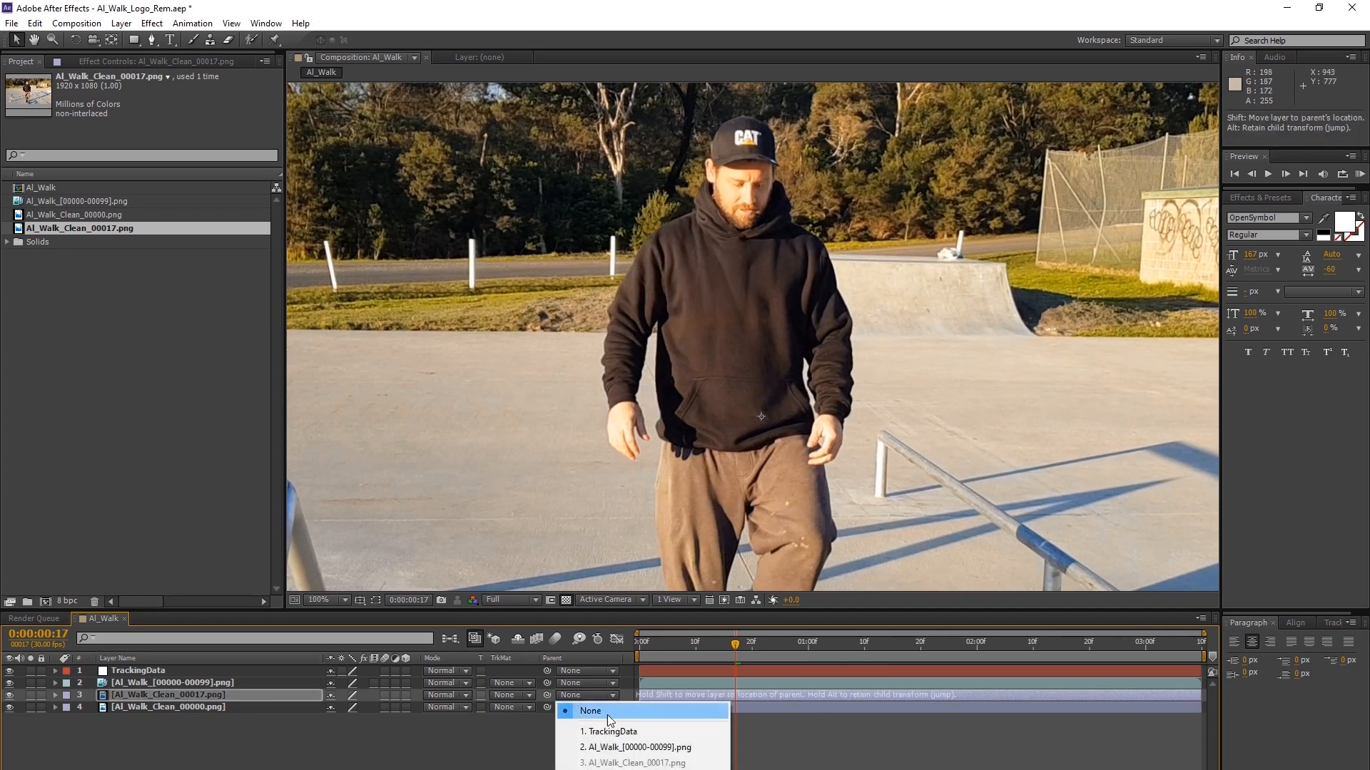
left_click(612, 731)
mouse_move(735, 646)
left_mouse_down()
mouse_move(577, 647)
mouse_move(988, 639)
mouse_move(621, 643)
mouse_move(734, 637)
left_mouse_up()
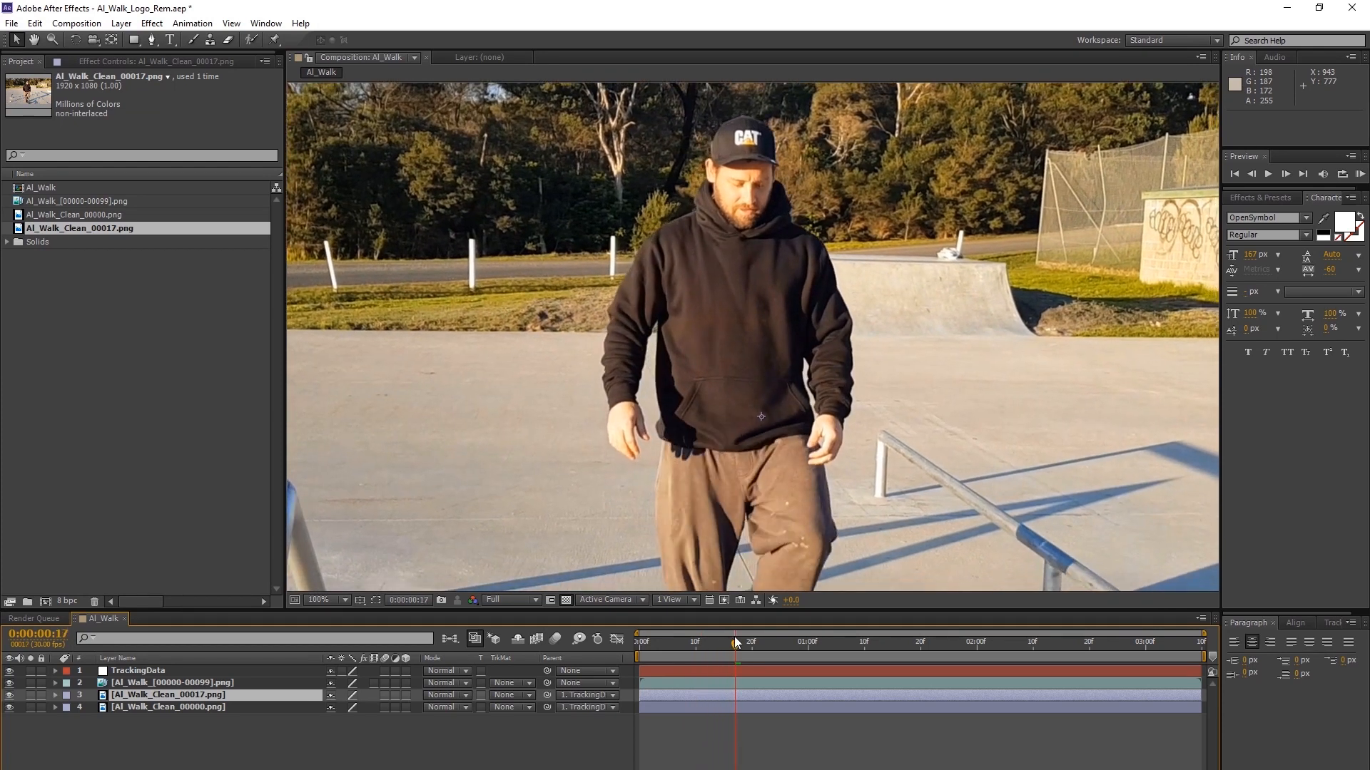
Fade in the AI_Walk_Clean_00017.png layer with opacity keyframes of 100% at frame 17 and 0% at frame 3
left_click(54, 695)
left_click(68, 707)
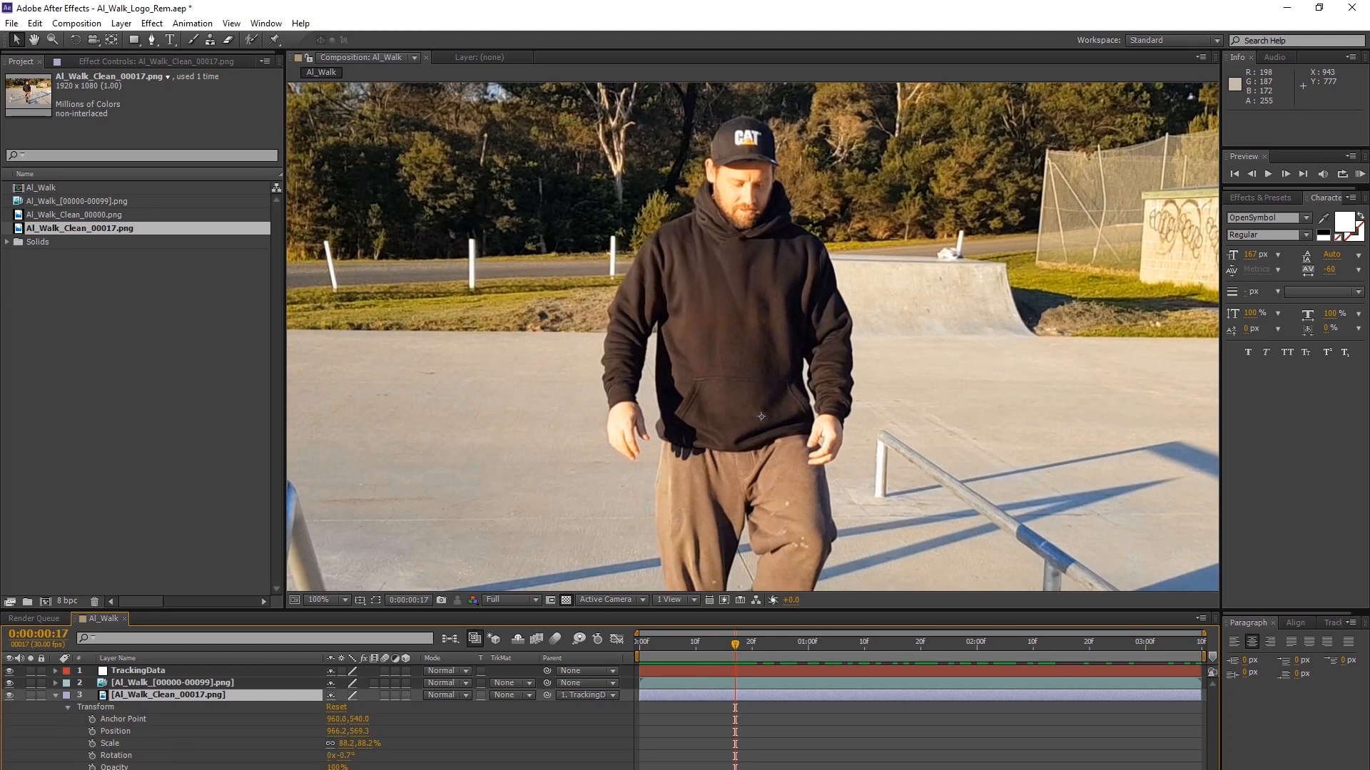
left_click(92, 767)
left_click_drag(733, 645, 656, 649)
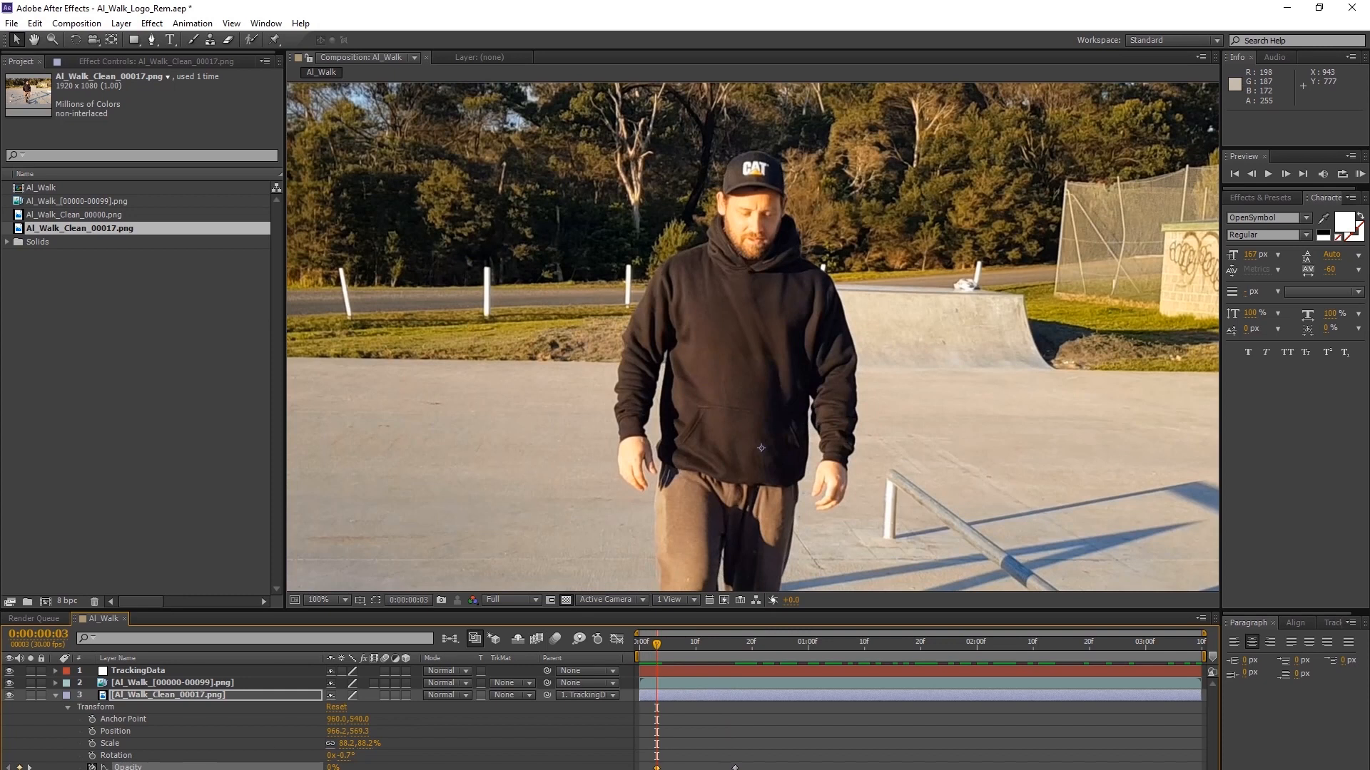
key("F2")
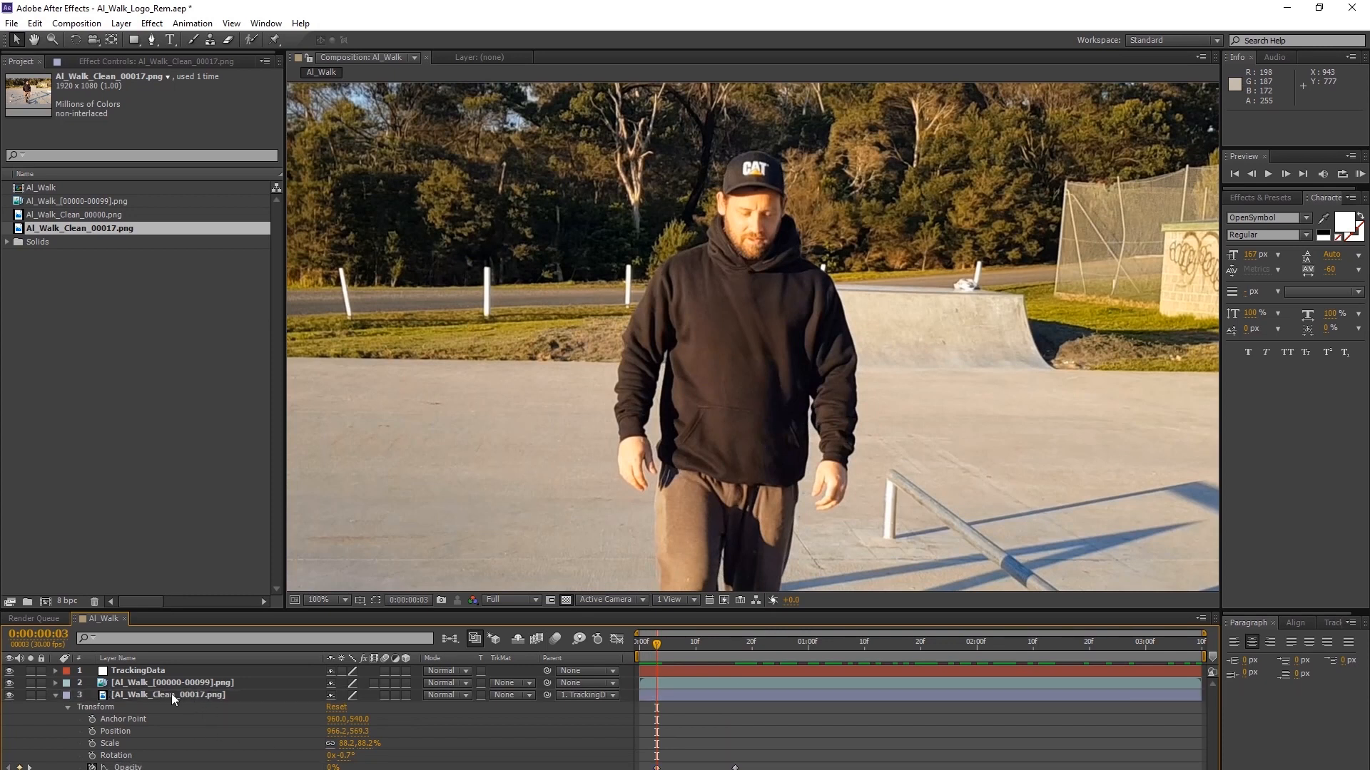
Play the composition from the start and scrub past one second to check the patch on the hoodie
left_click_drag(658, 644, 626, 656)
key("space")
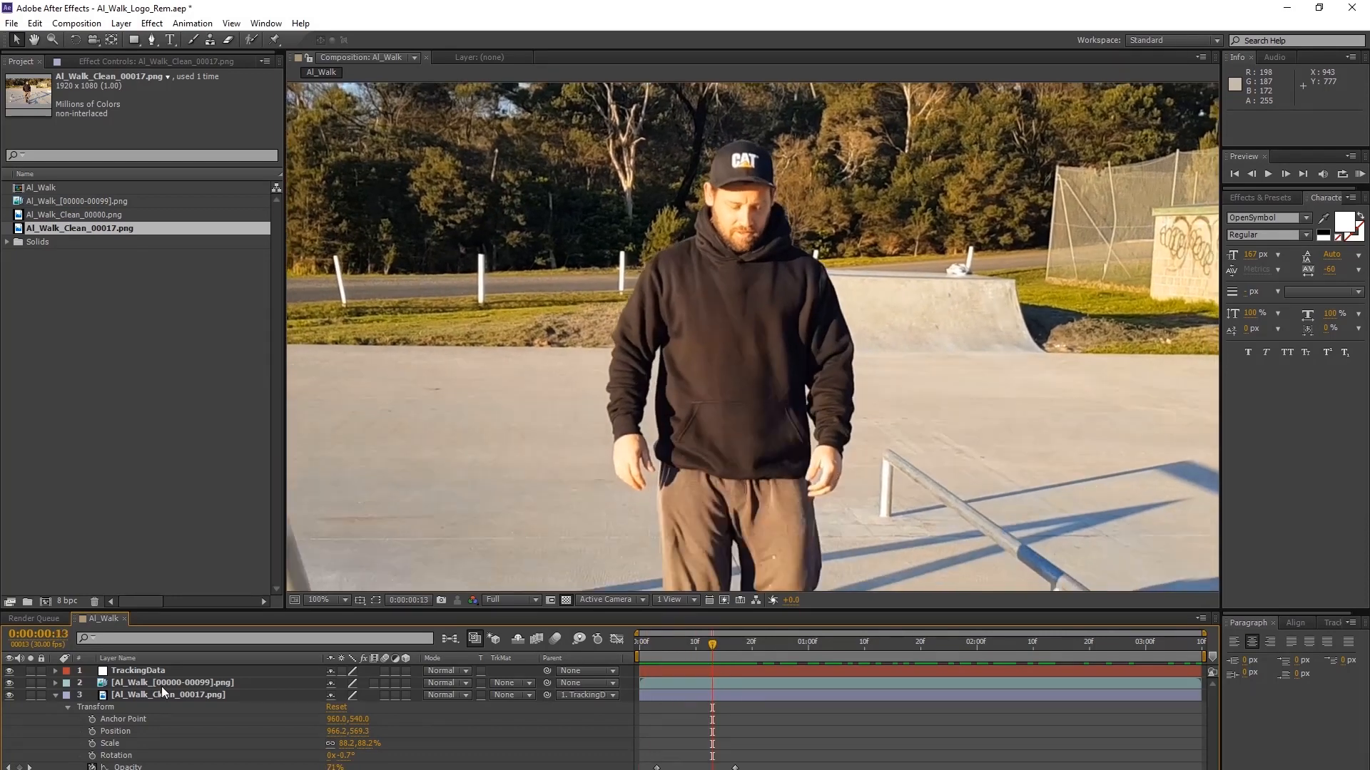
left_click(55, 695)
left_click_drag(717, 645, 815, 640)
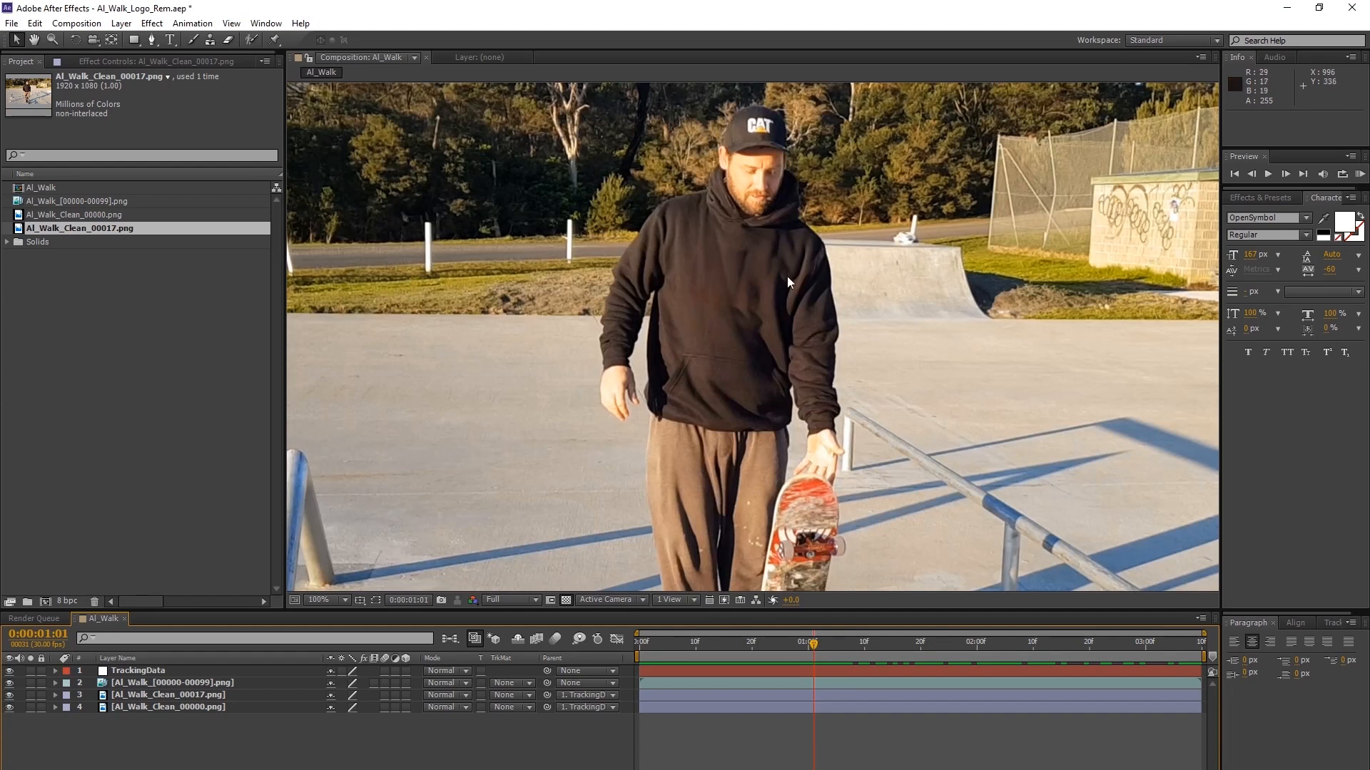
left_click_drag(813, 642, 948, 640)
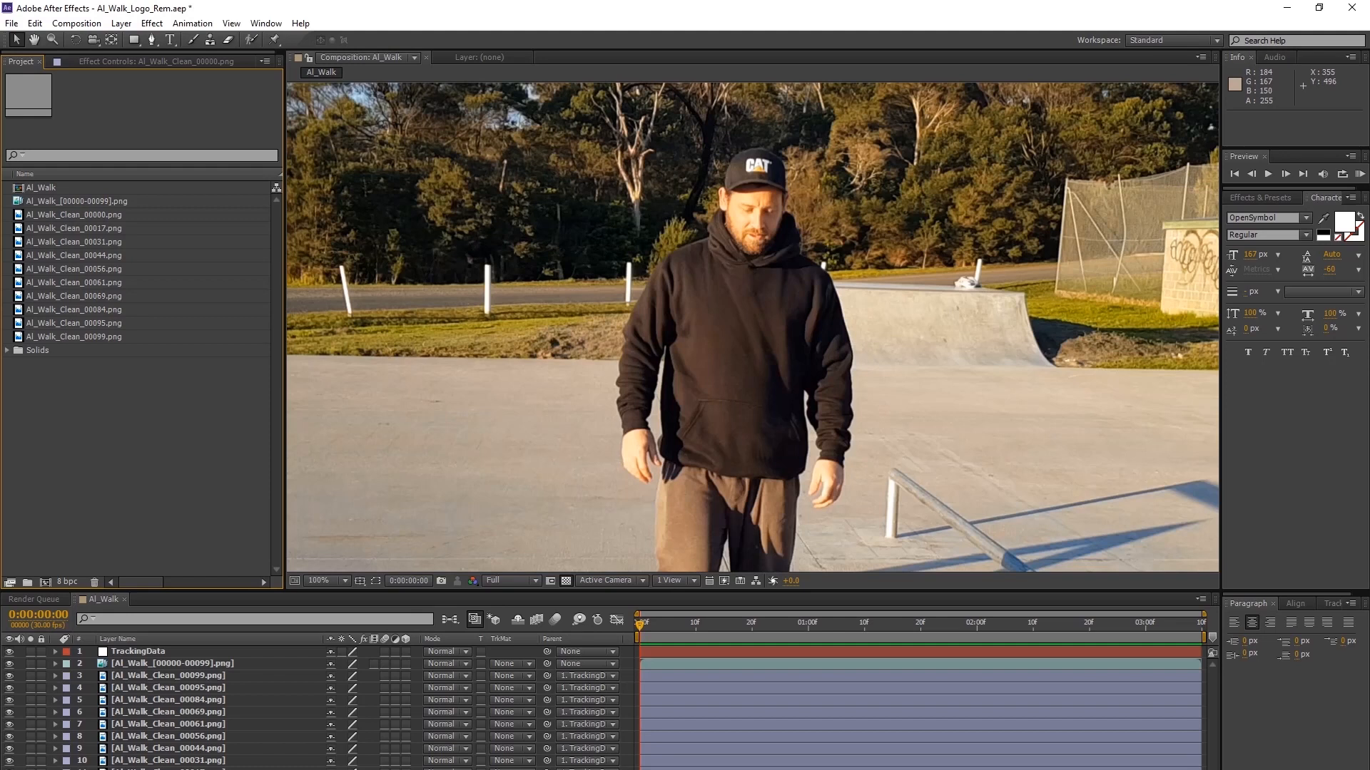
Switch to the Clean folder, open AI_Walk_Clean_00000.png in Photos, leaf through the cleaned frames, and return to After Effects
key("alt+Tab")
double_click(538, 276)
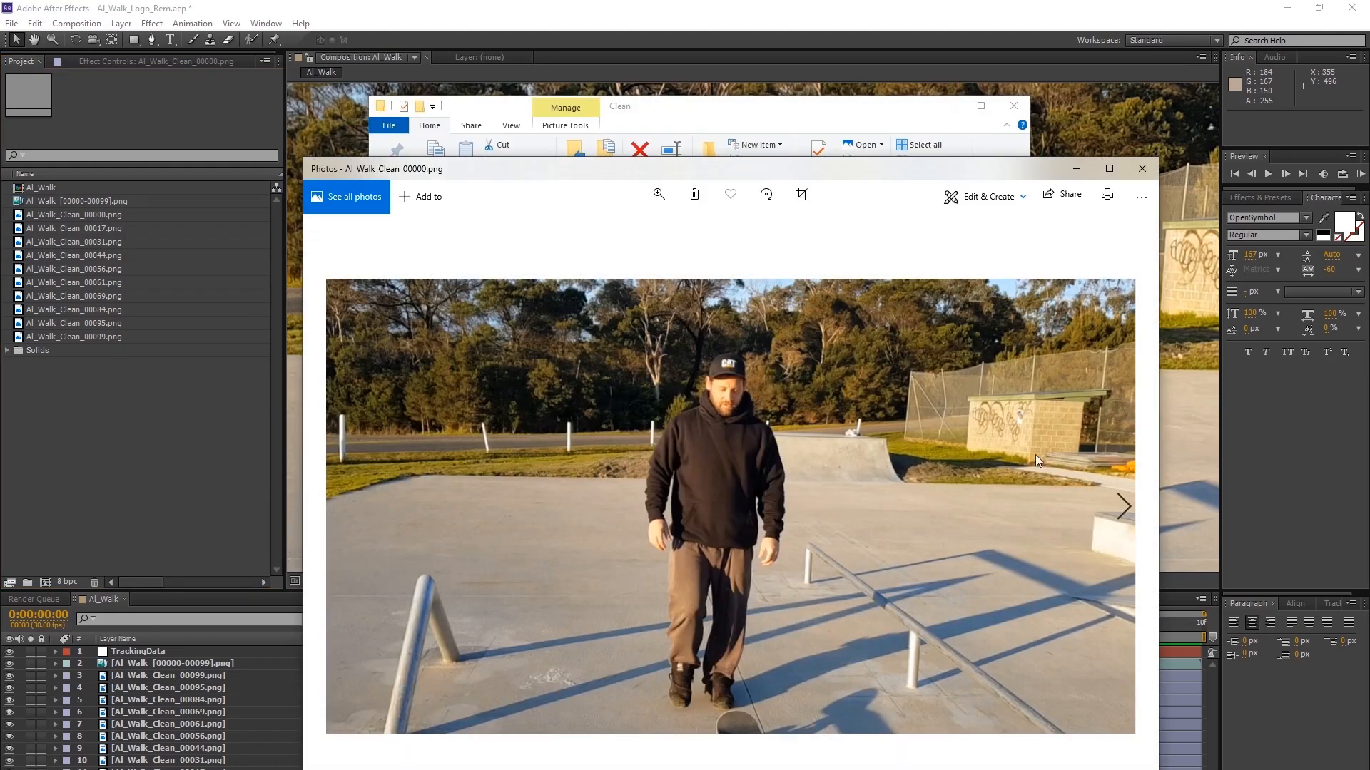
left_click(1133, 461)
left_click(1133, 460)
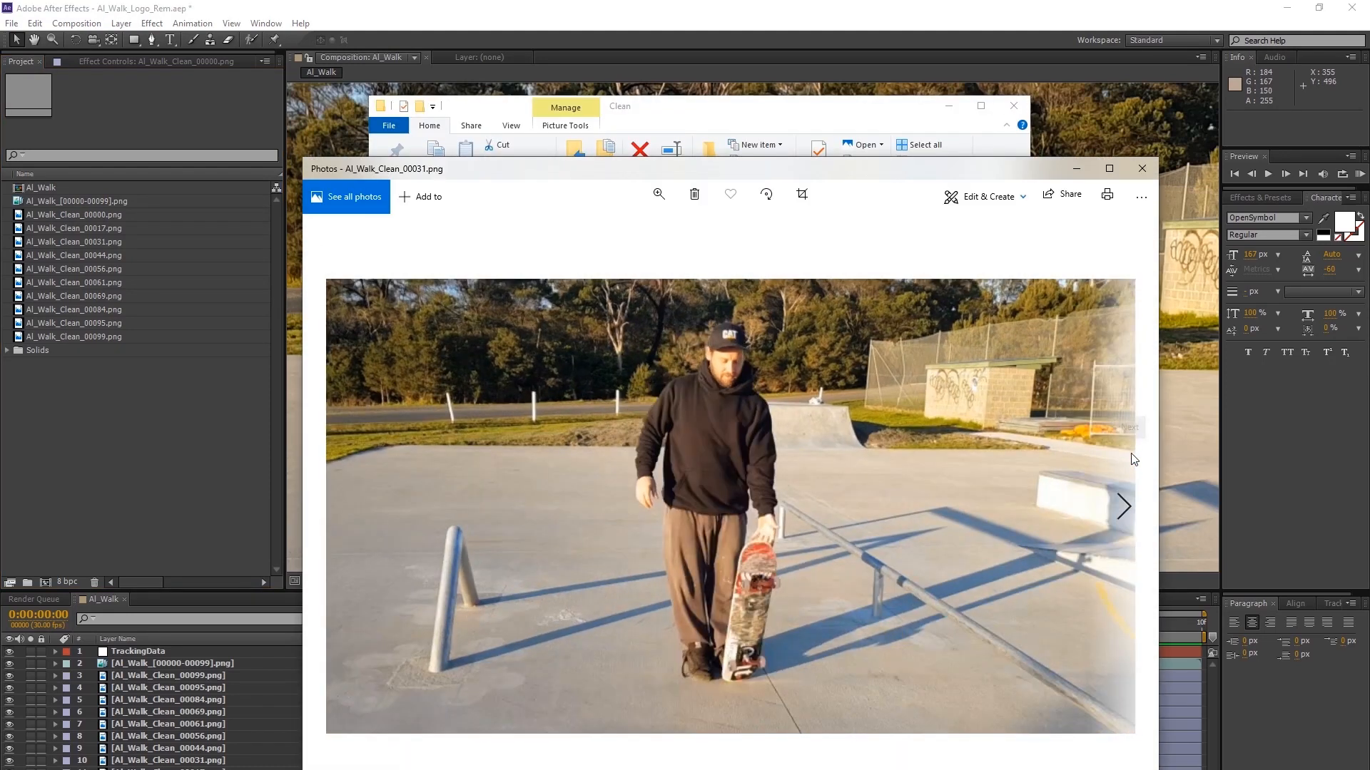
left_click(1132, 454)
left_click(1132, 454)
left_click(1132, 455)
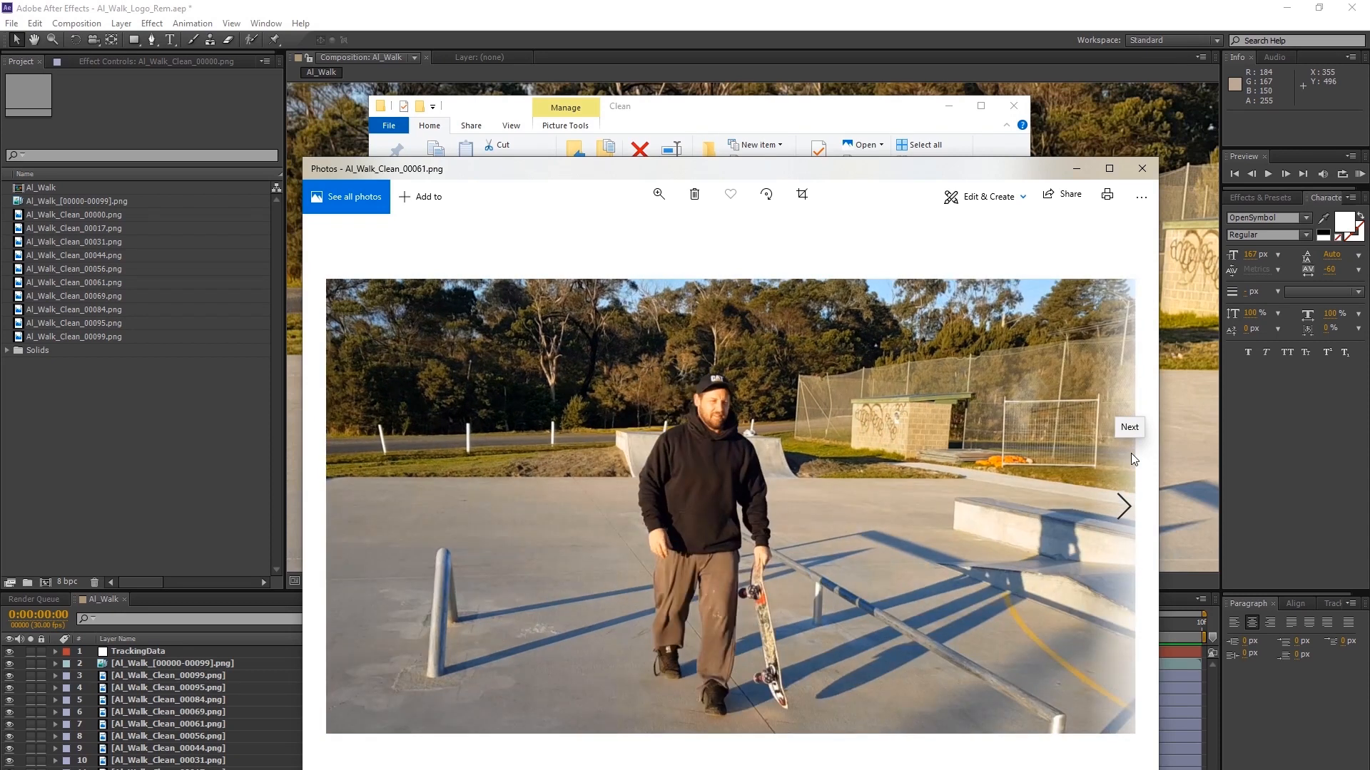
left_click(1132, 456)
left_click(1132, 456)
left_click(1132, 457)
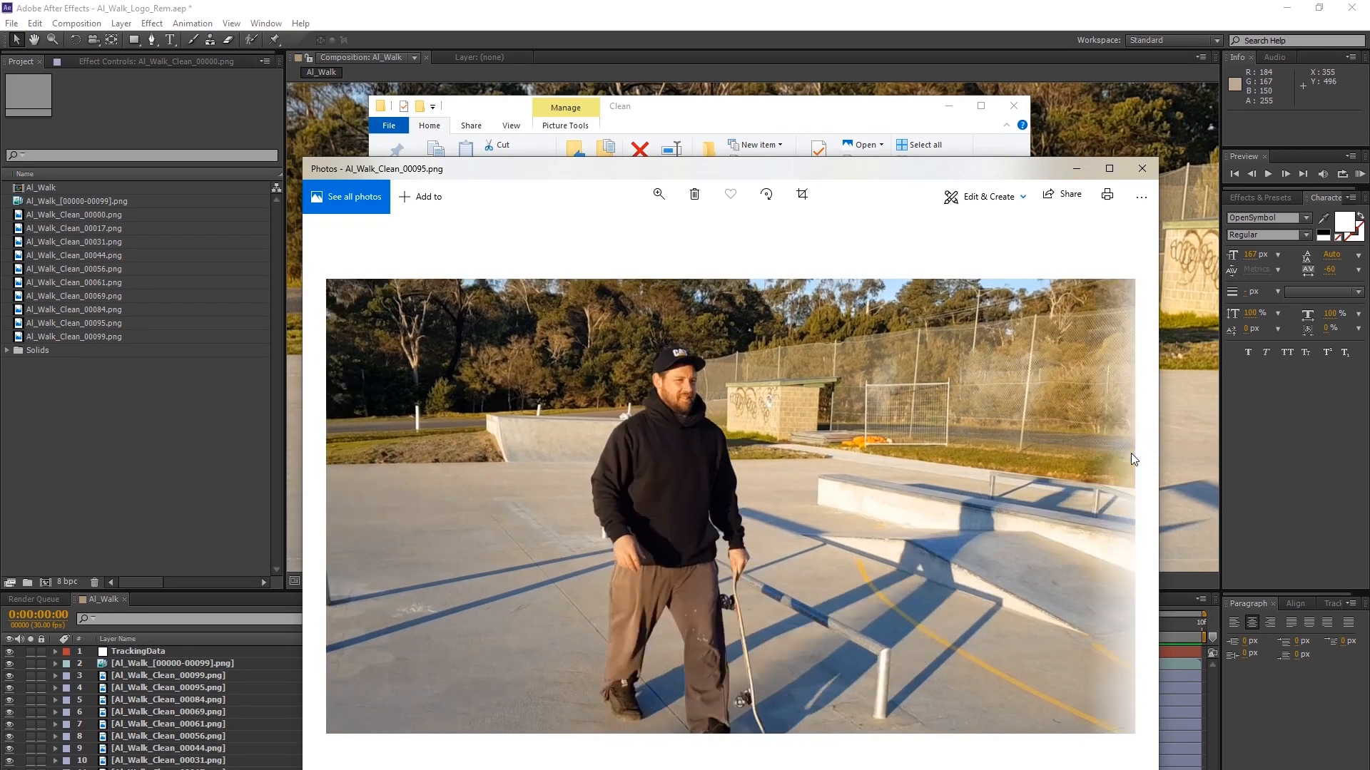
key("Left")
key("Left")
key("Right")
key("Right")
key("Right")
key("Left")
key("Left")
key("Left")
left_click(123, 236)
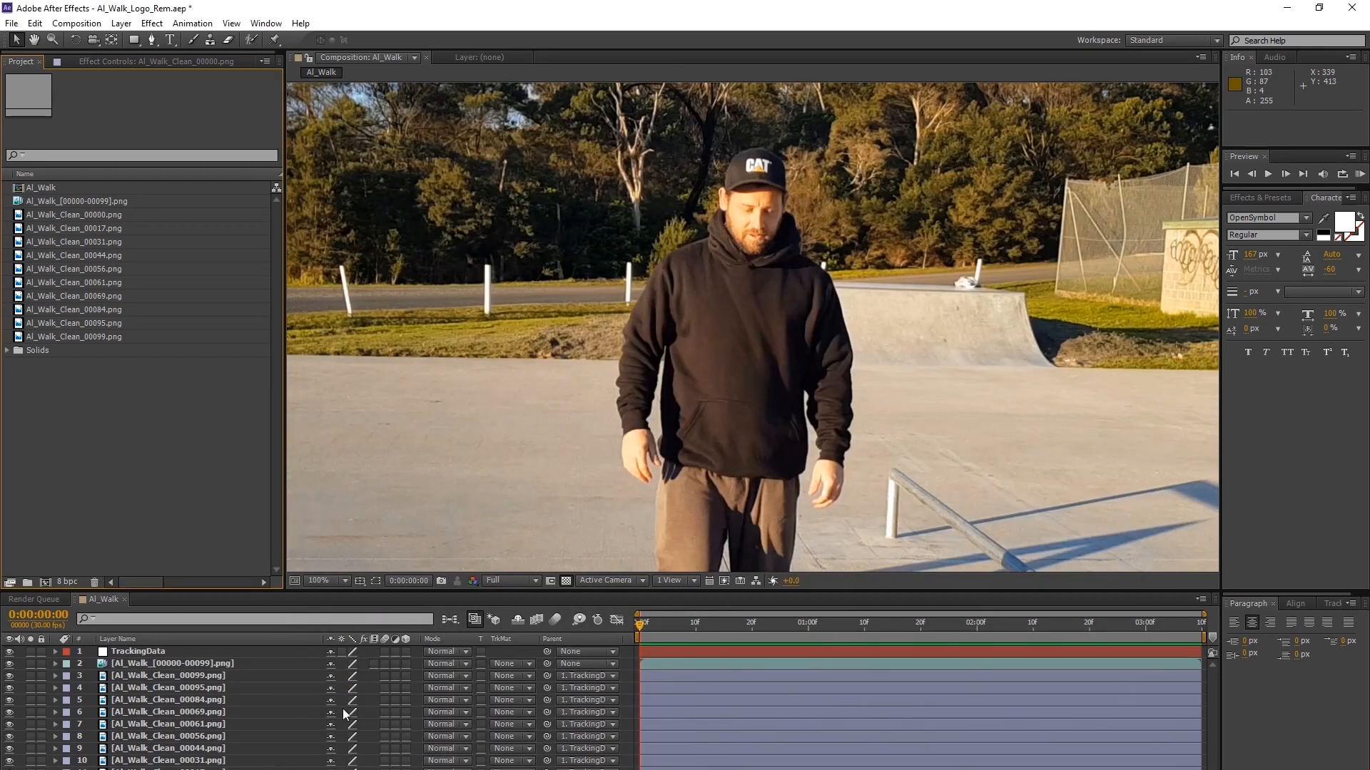
Select all ten AI_Walk_Clean layers and expand them in an enlarged timeline to review their properties
left_click(168, 677)
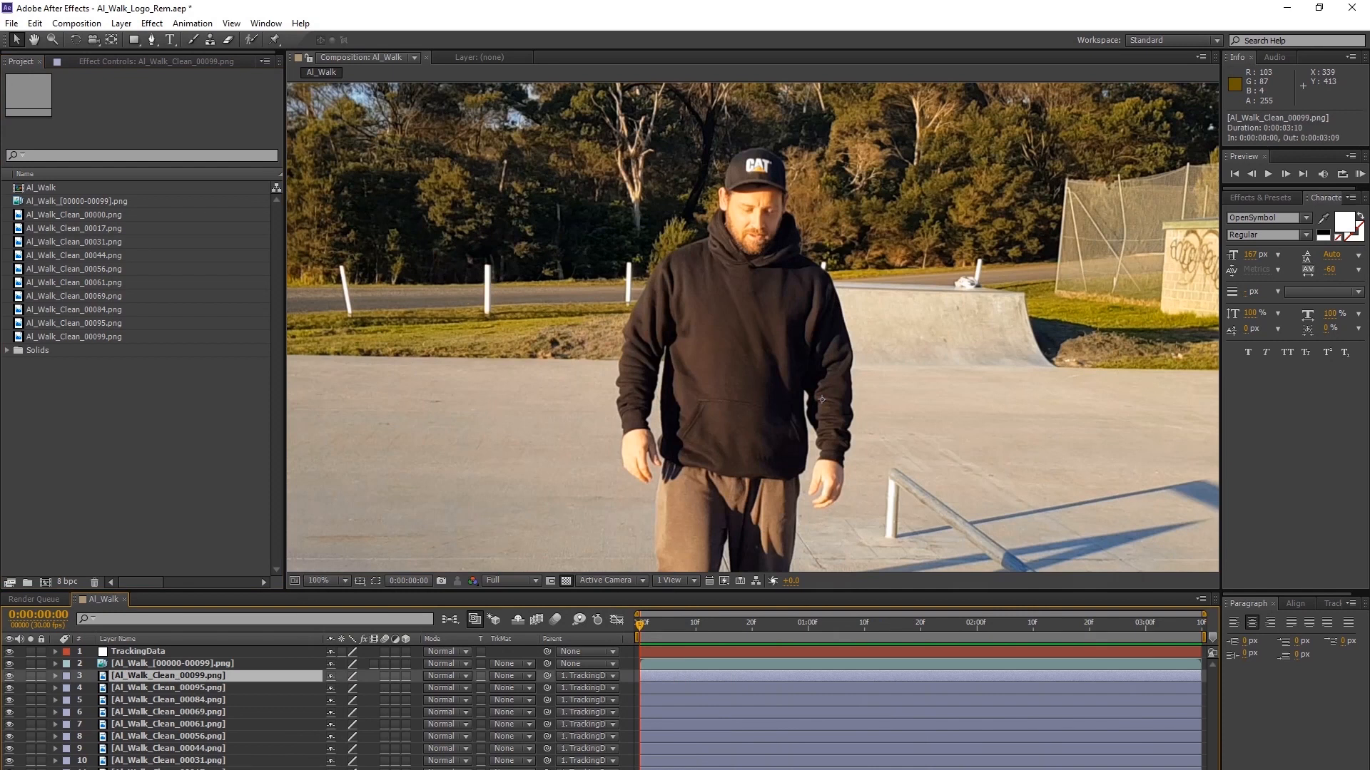
left_click(214, 769, "shift")
left_click_drag(734, 592, 721, 253)
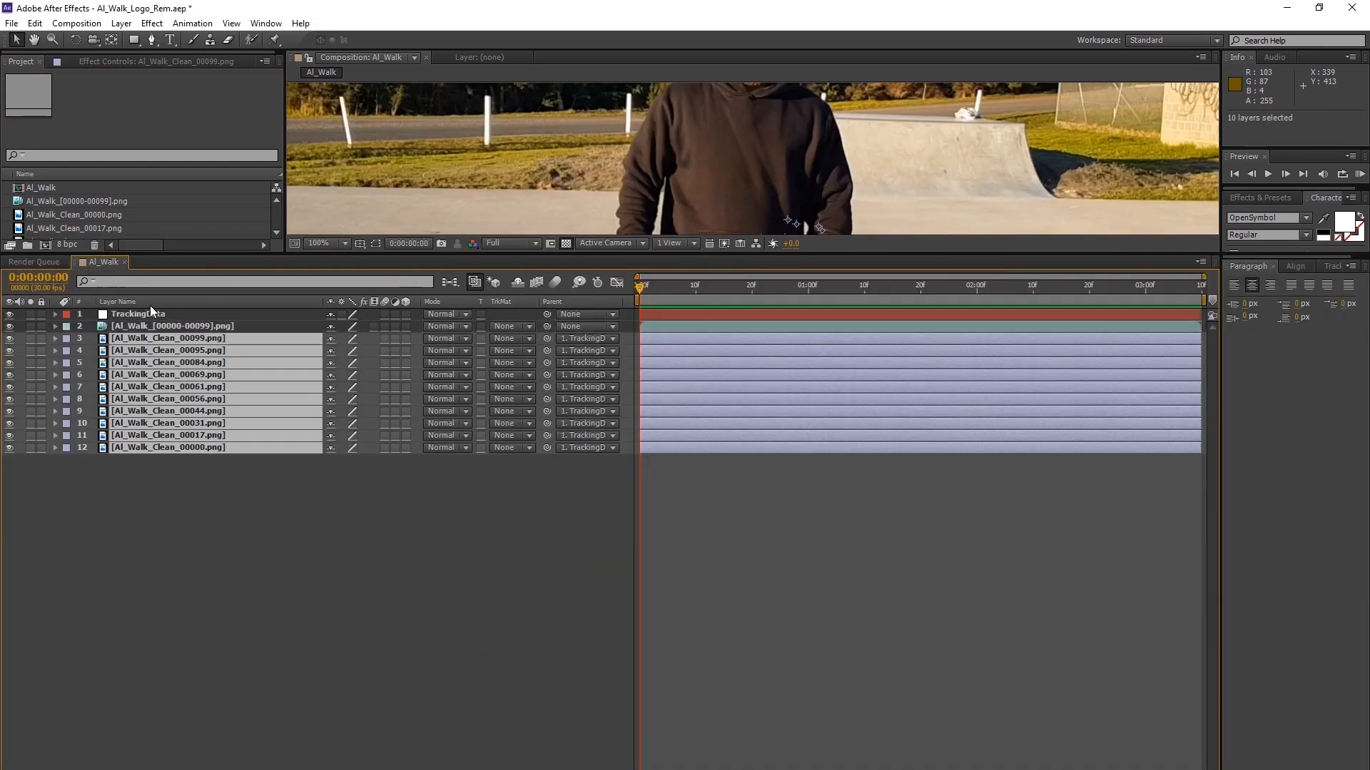
left_click(56, 339)
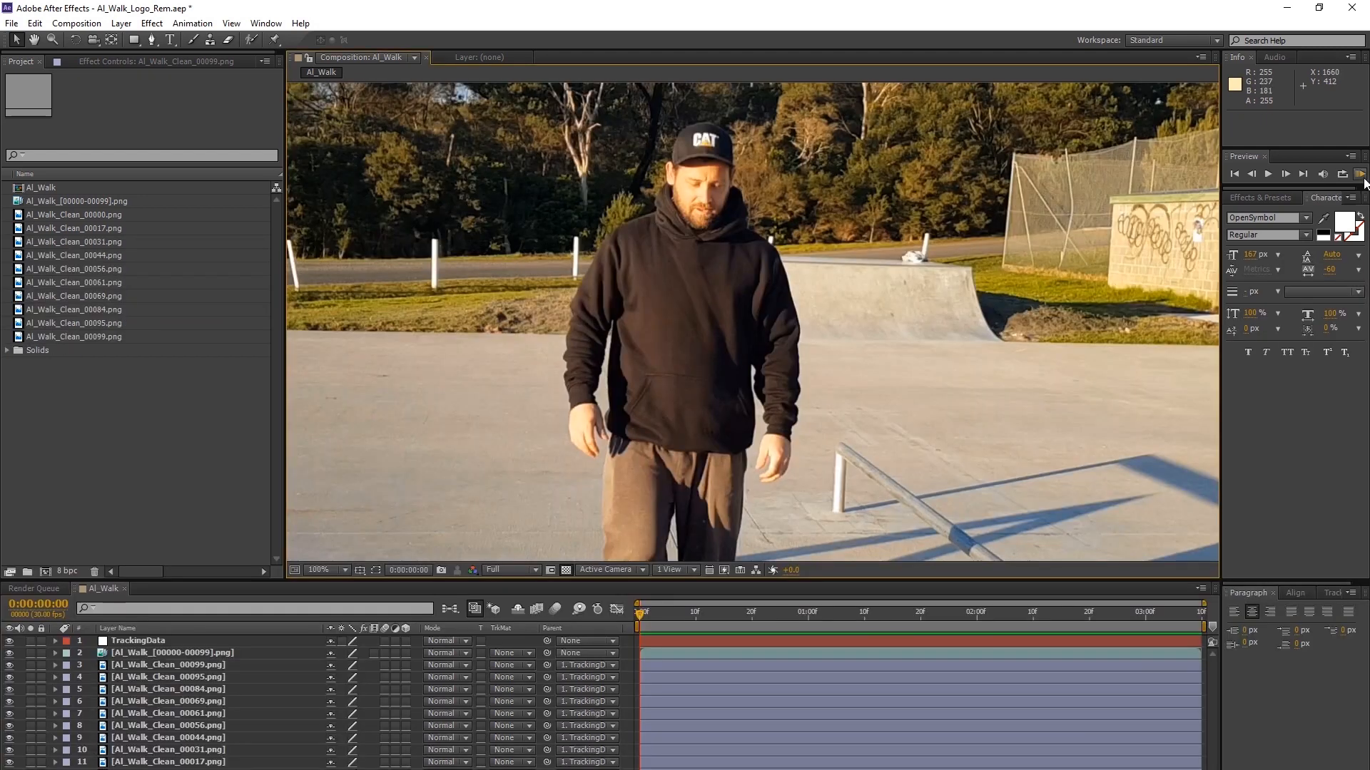
Run a RAM preview of the composition and scrub through the whole timeline to check the logo removal
left_click(1360, 173)
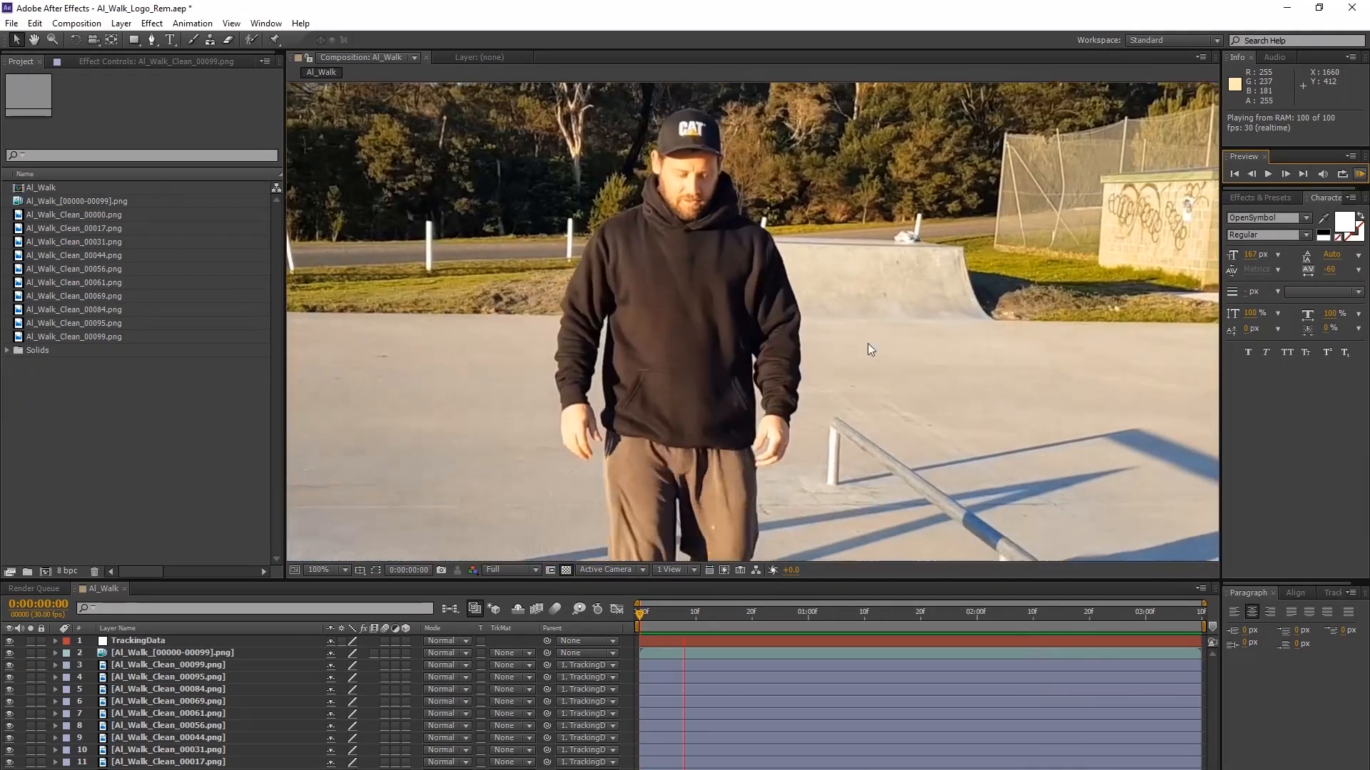
left_click(671, 615)
left_click_drag(671, 615, 808, 599)
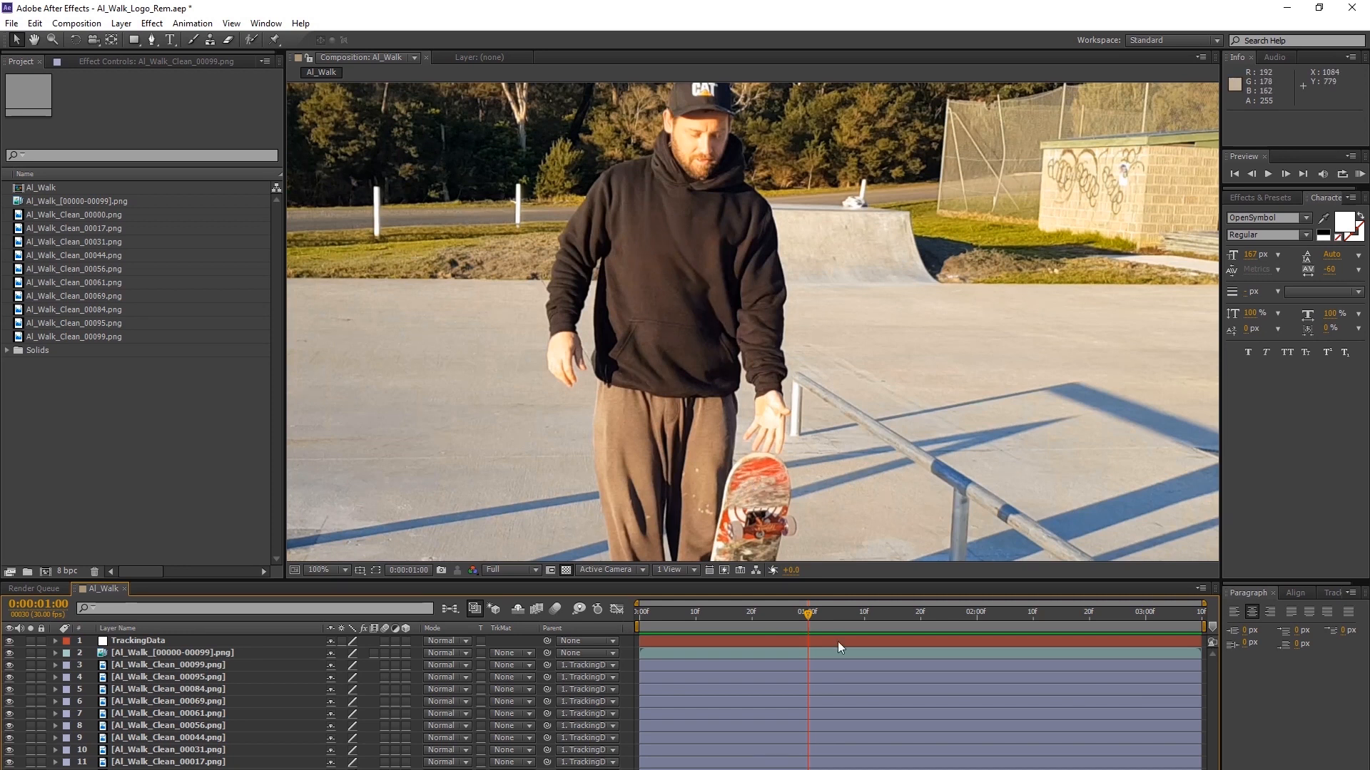
left_click_drag(801, 610, 1142, 605)
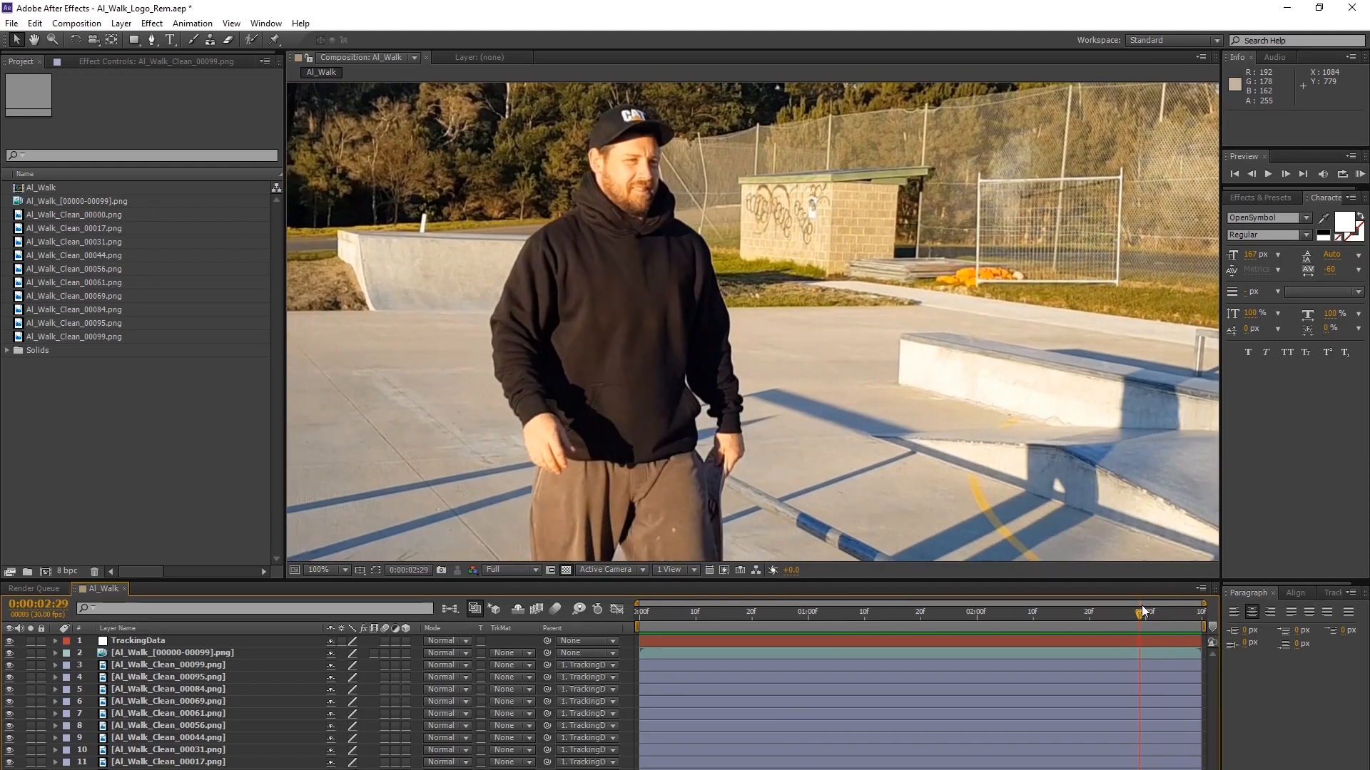
left_click_drag(1142, 605, 605, 607)
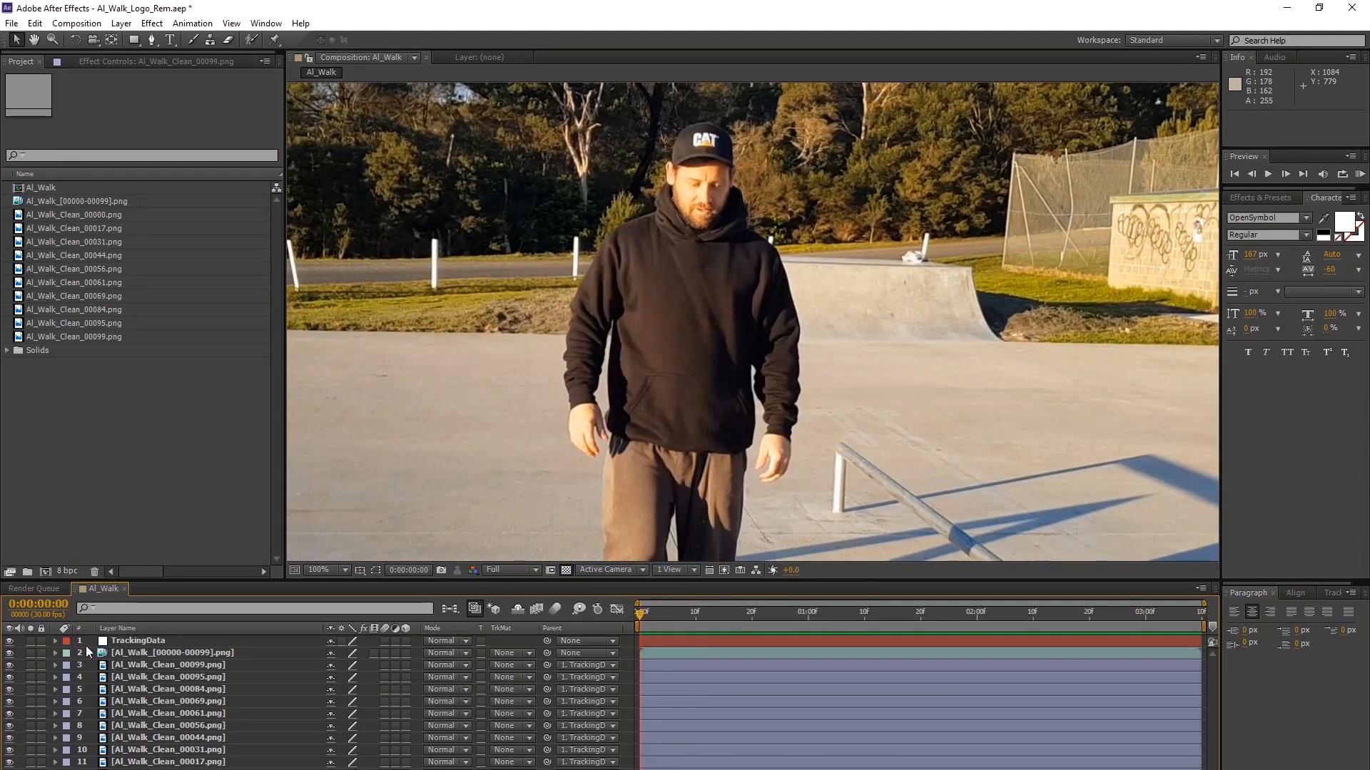
left_click(10, 654)
left_click(1360, 174)
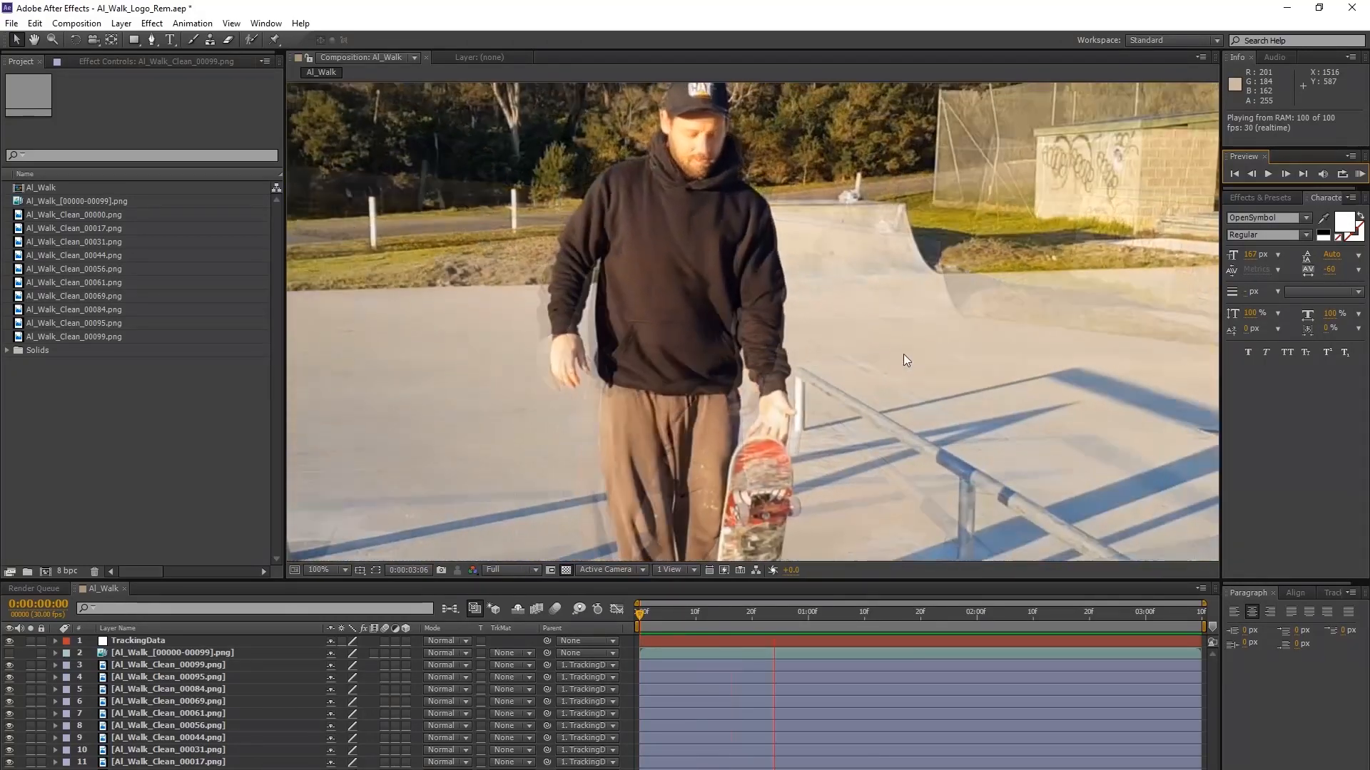
left_click(217, 656)
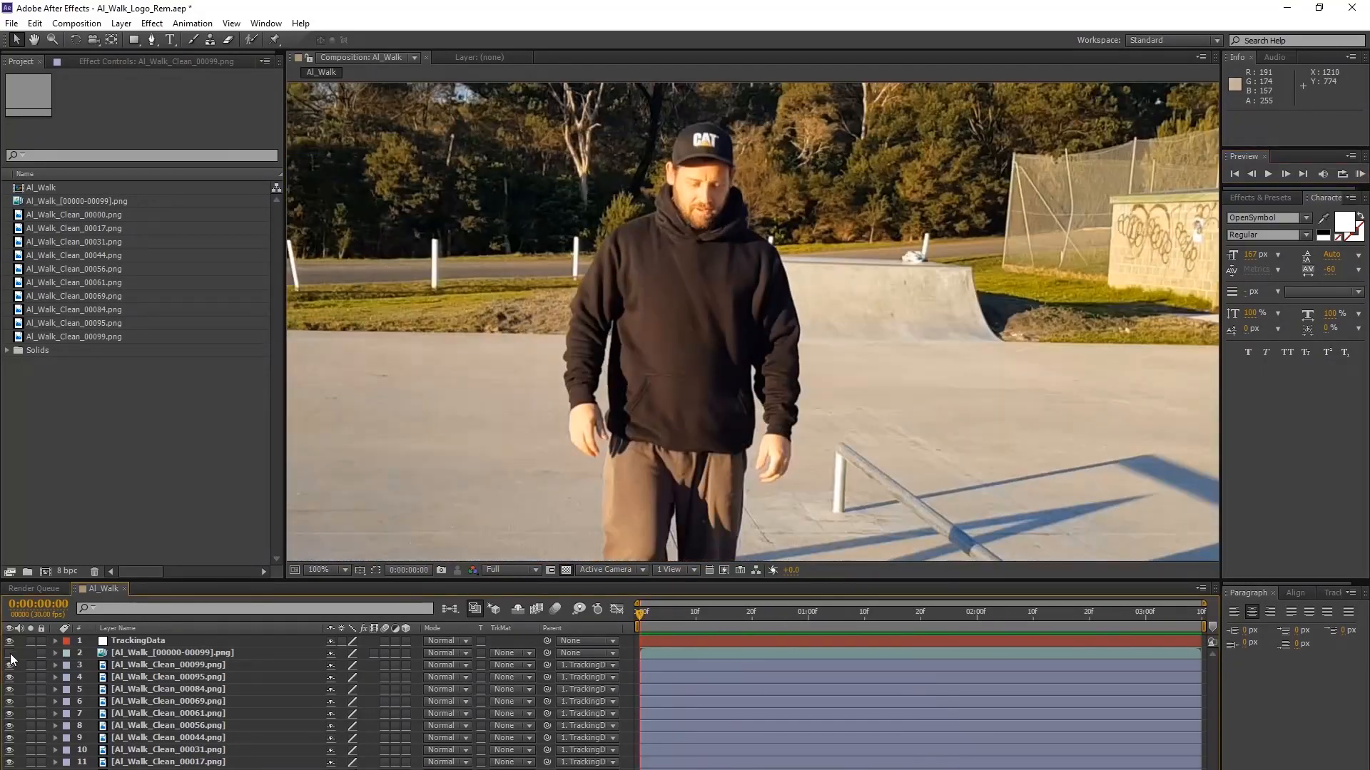
Add a Hue/Saturation effect to the AI_Walk_Clean_00000.png layer, with the current time at frame 5
mouse_move(650, 614)
left_mouse_down()
mouse_move(729, 611)
mouse_move(628, 613)
mouse_move(667, 615)
left_mouse_up()
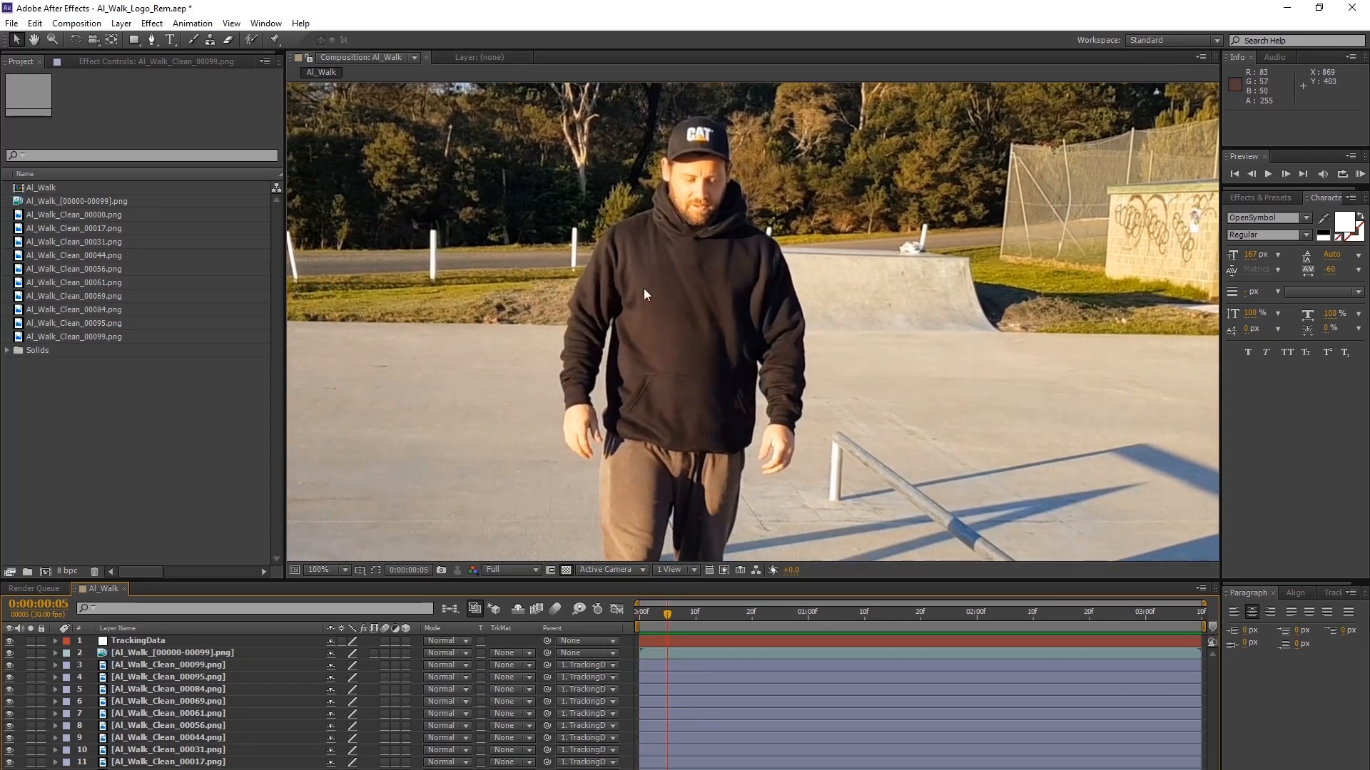
mouse_move(669, 614)
left_mouse_down()
mouse_move(653, 614)
mouse_move(667, 612)
left_mouse_up()
mouse_move(667, 613)
left_mouse_down()
mouse_move(647, 613)
mouse_move(667, 612)
left_mouse_up()
left_click(154, 61)
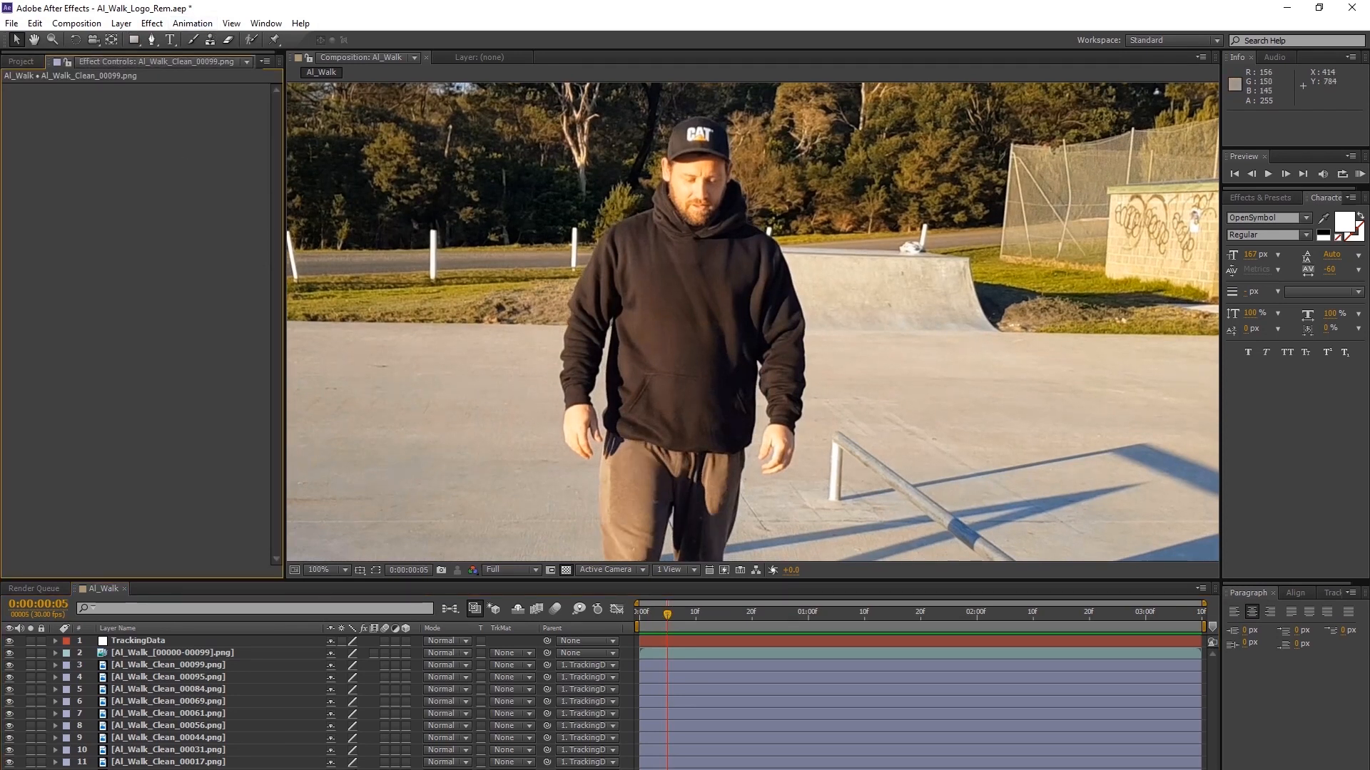
right_click(147, 281)
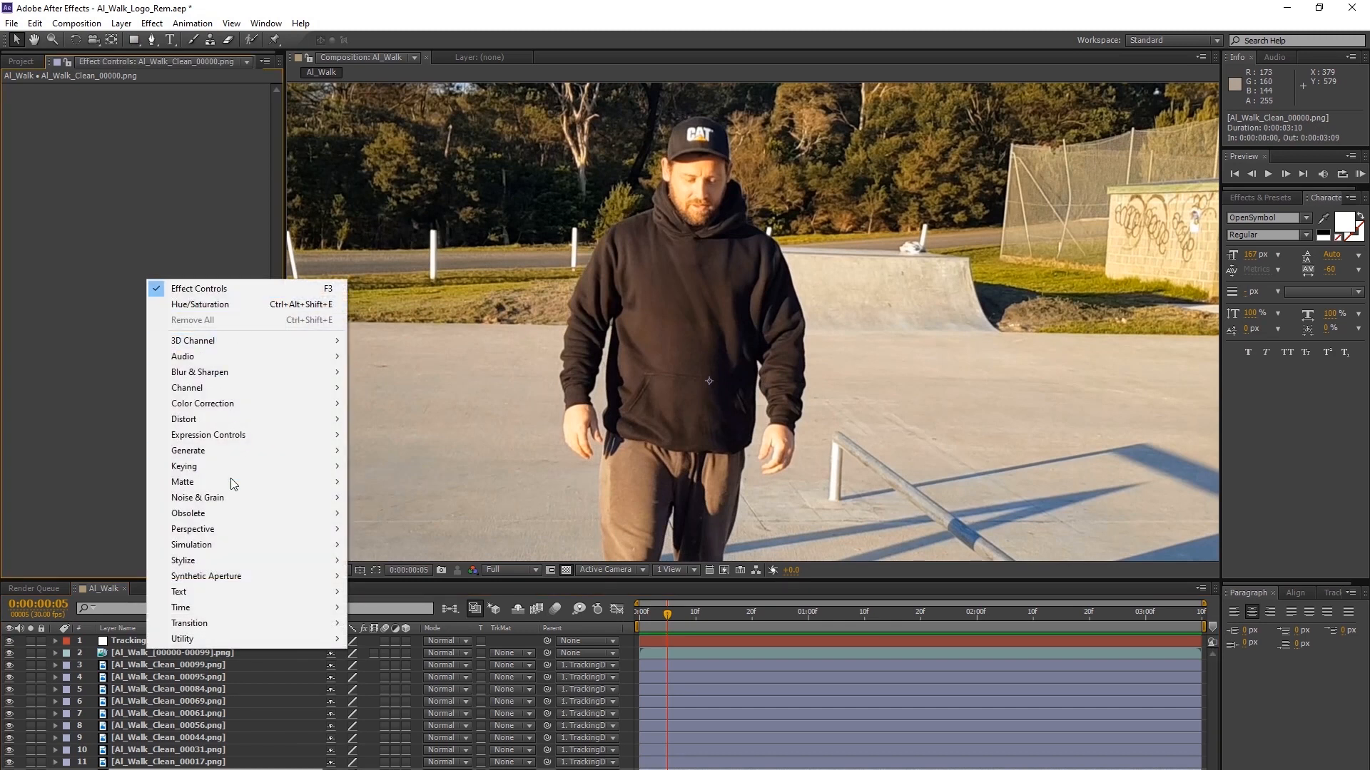
mouse_move(214, 404)
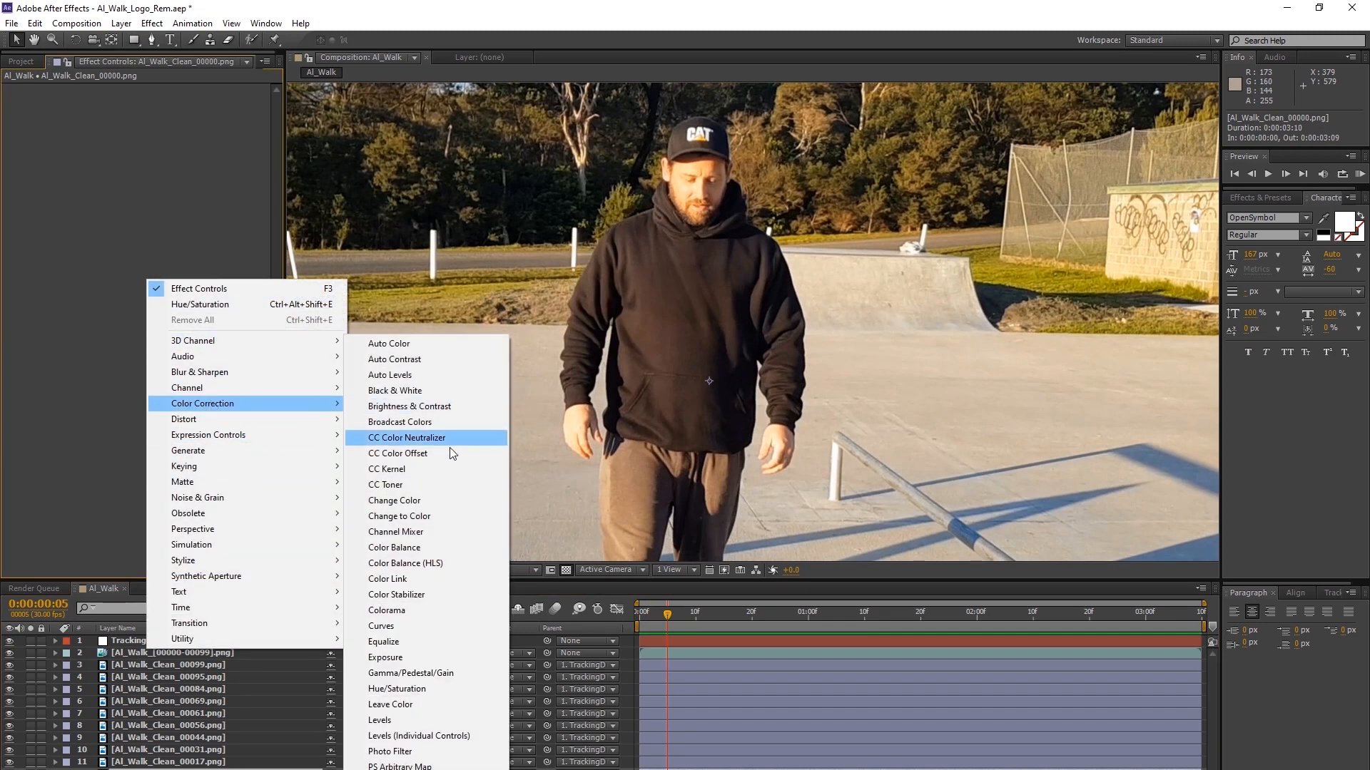
left_click(397, 689)
Set the effect's Master Lightness to 2 and keyframe its Channel Range at frame 5
scroll(793, 276, "up", 2)
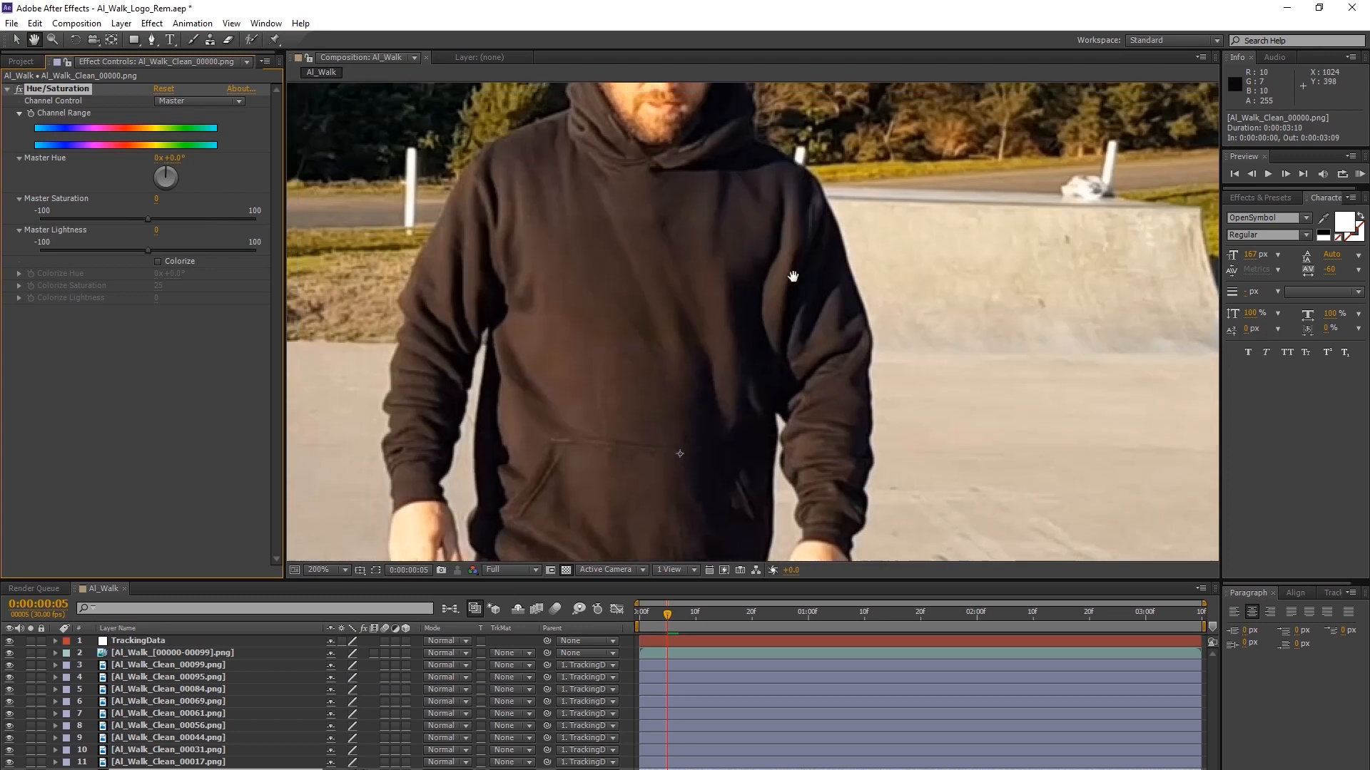
left_click_drag(794, 276, 834, 313)
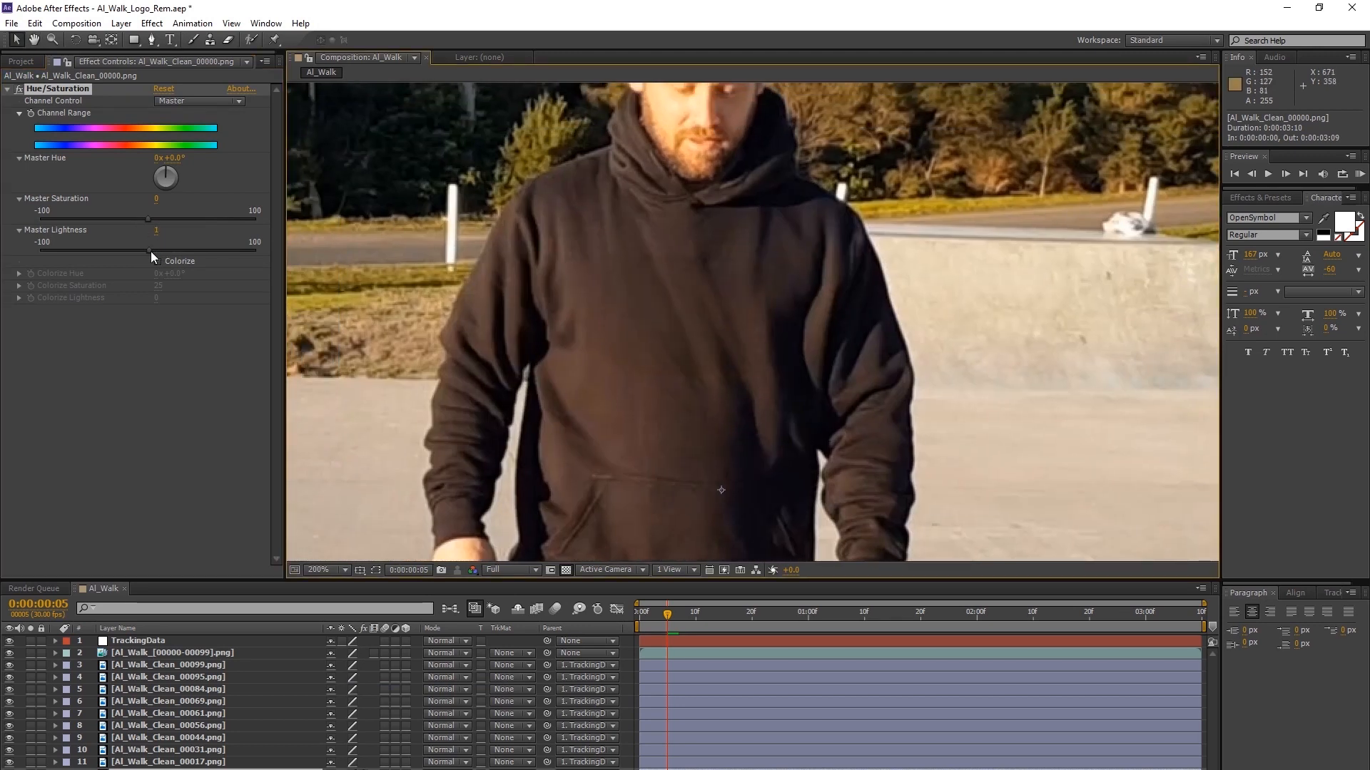
left_click_drag(151, 251, 151, 251)
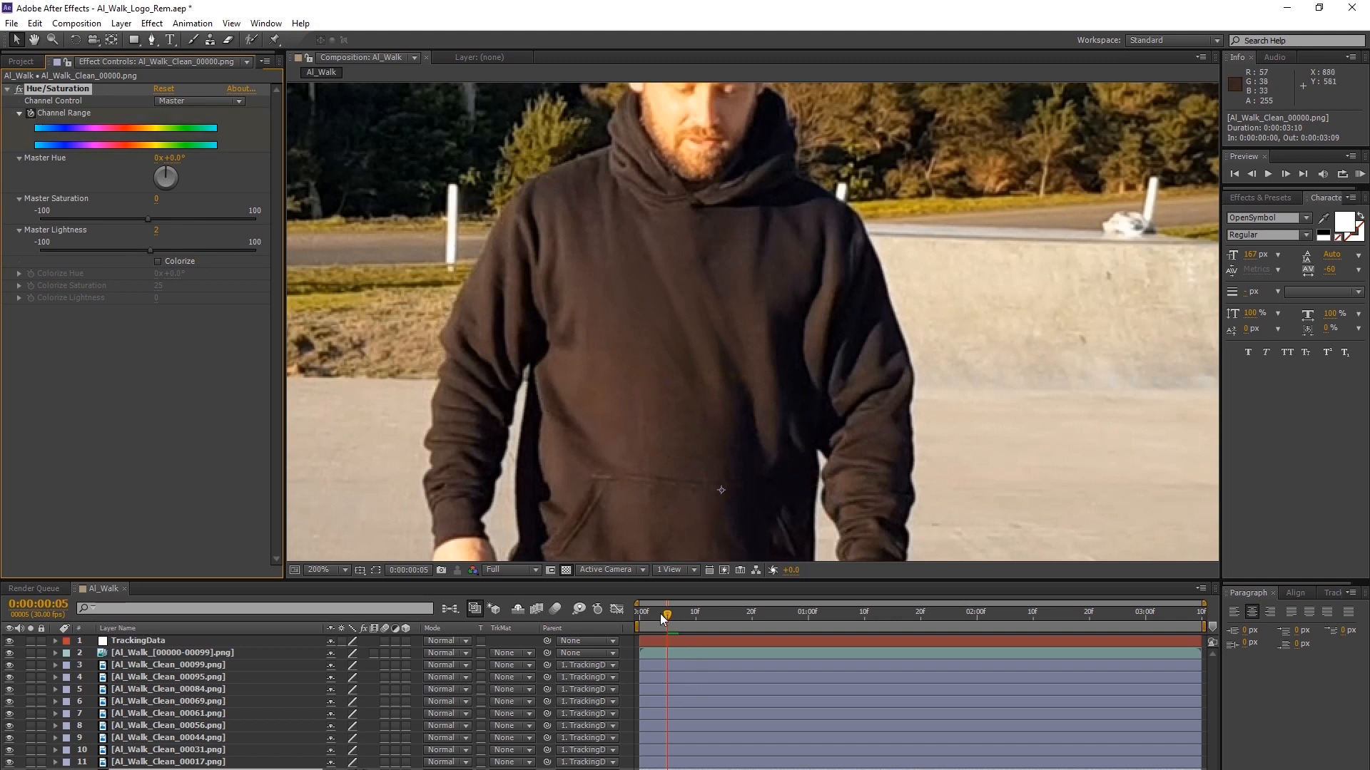
Set the effect's Master Lightness to 0 at frame 0 and scrub the first frames to check the brightness change
left_click_drag(667, 614, 634, 614)
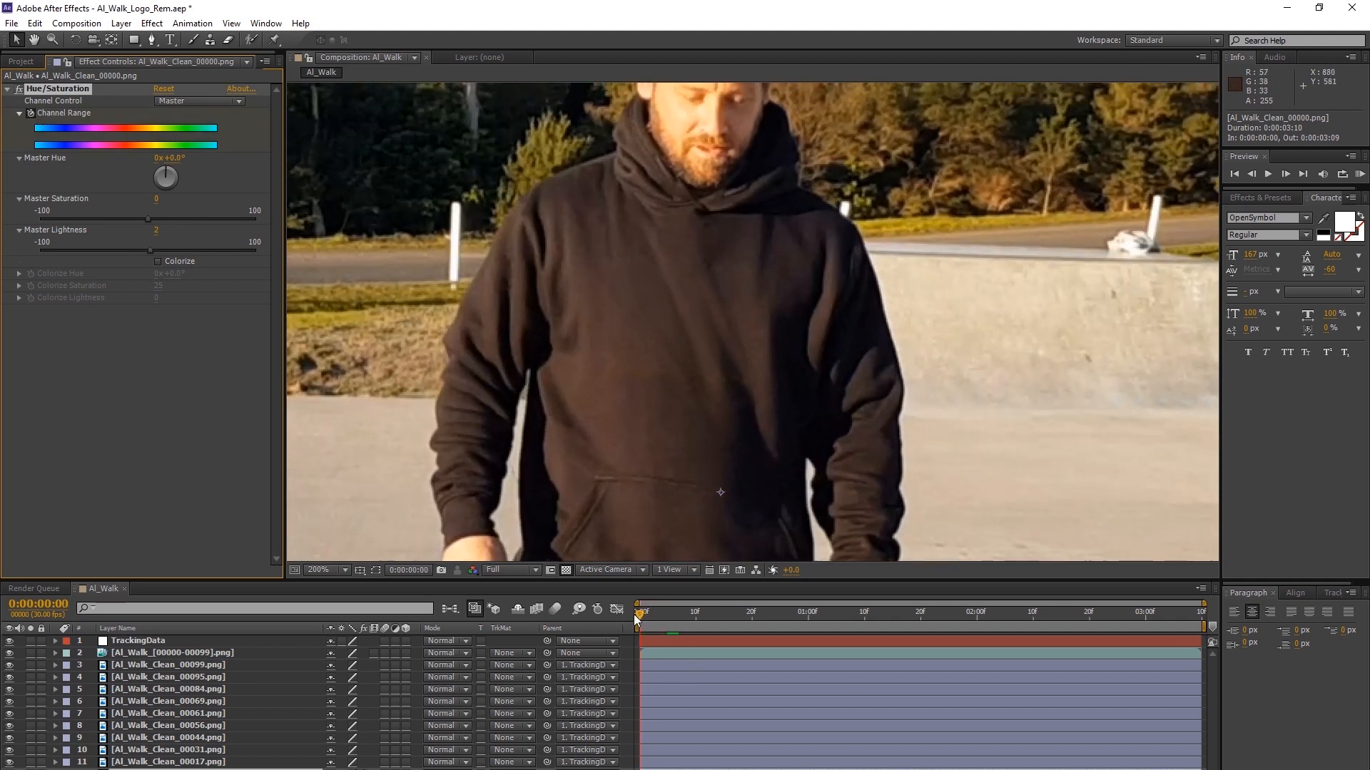
left_click(156, 230)
type("0")
key("Return")
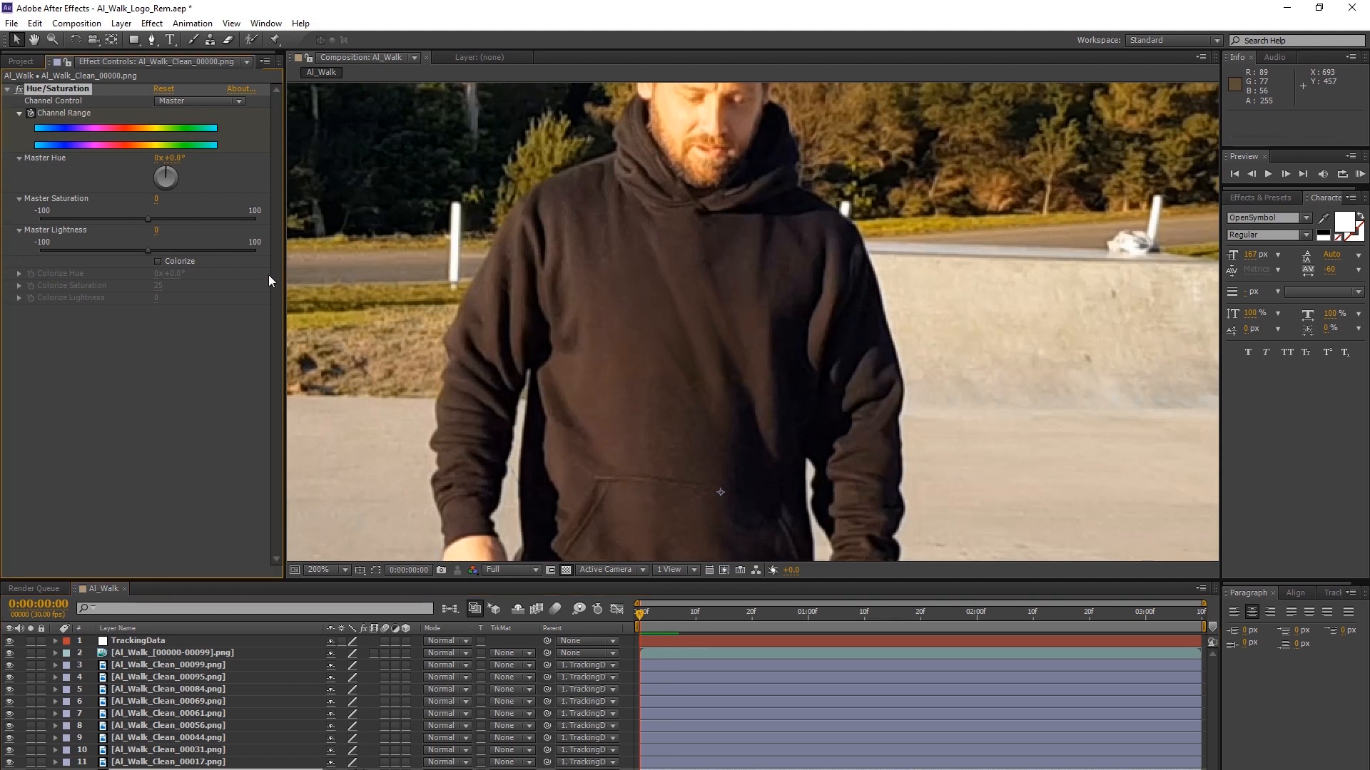
left_click(646, 614)
left_click(649, 613)
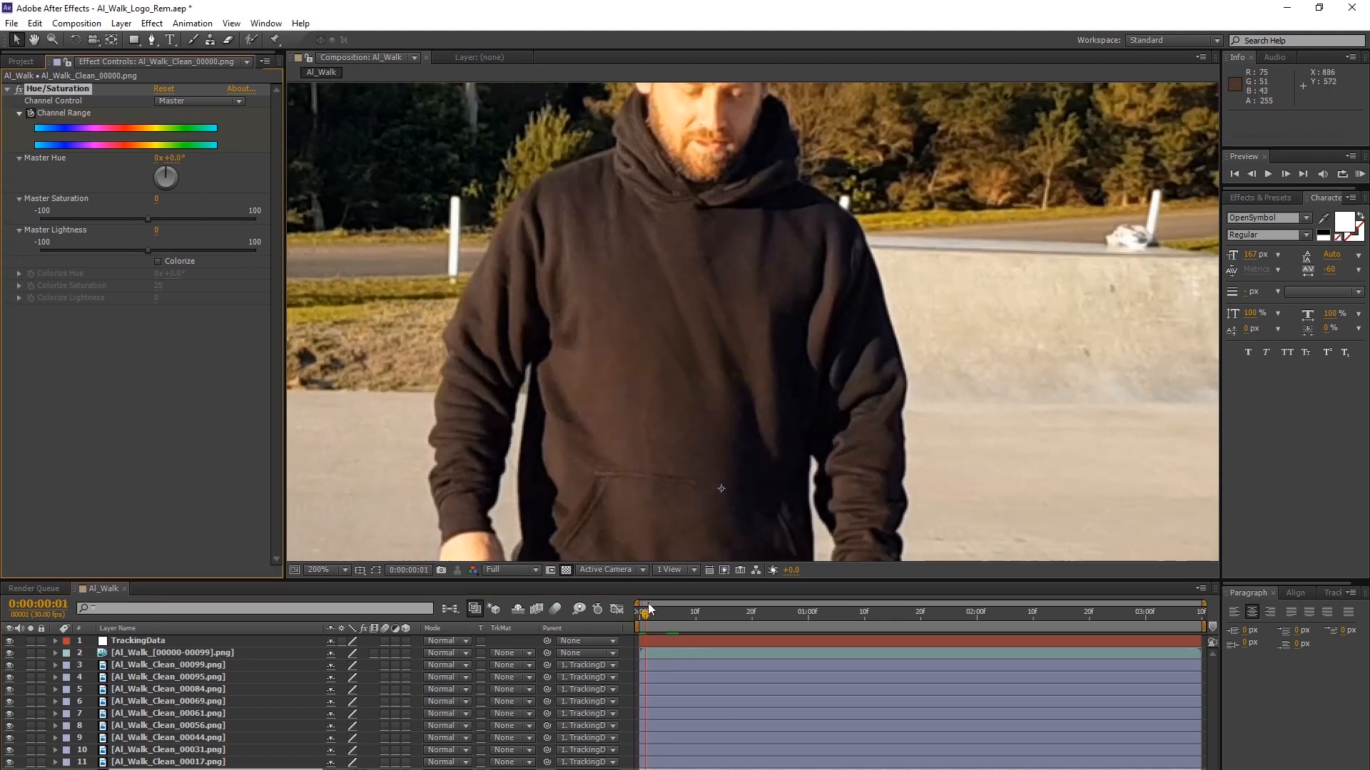
Set the Hue/Saturation Master Lightness to 1 between the existing keyframes and scrub the opening frames to check the brightness
left_click(156, 231)
type("1")
key("Return")
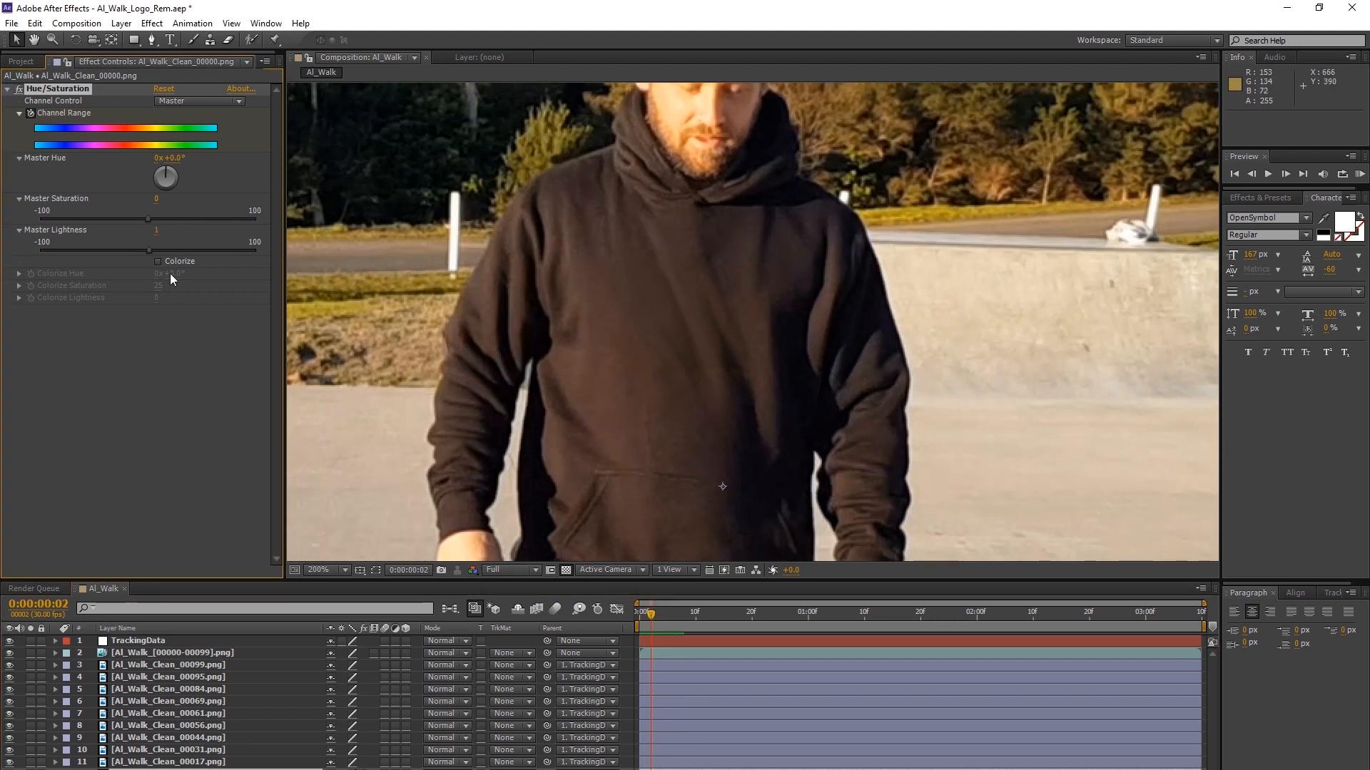
left_click_drag(651, 612, 632, 618)
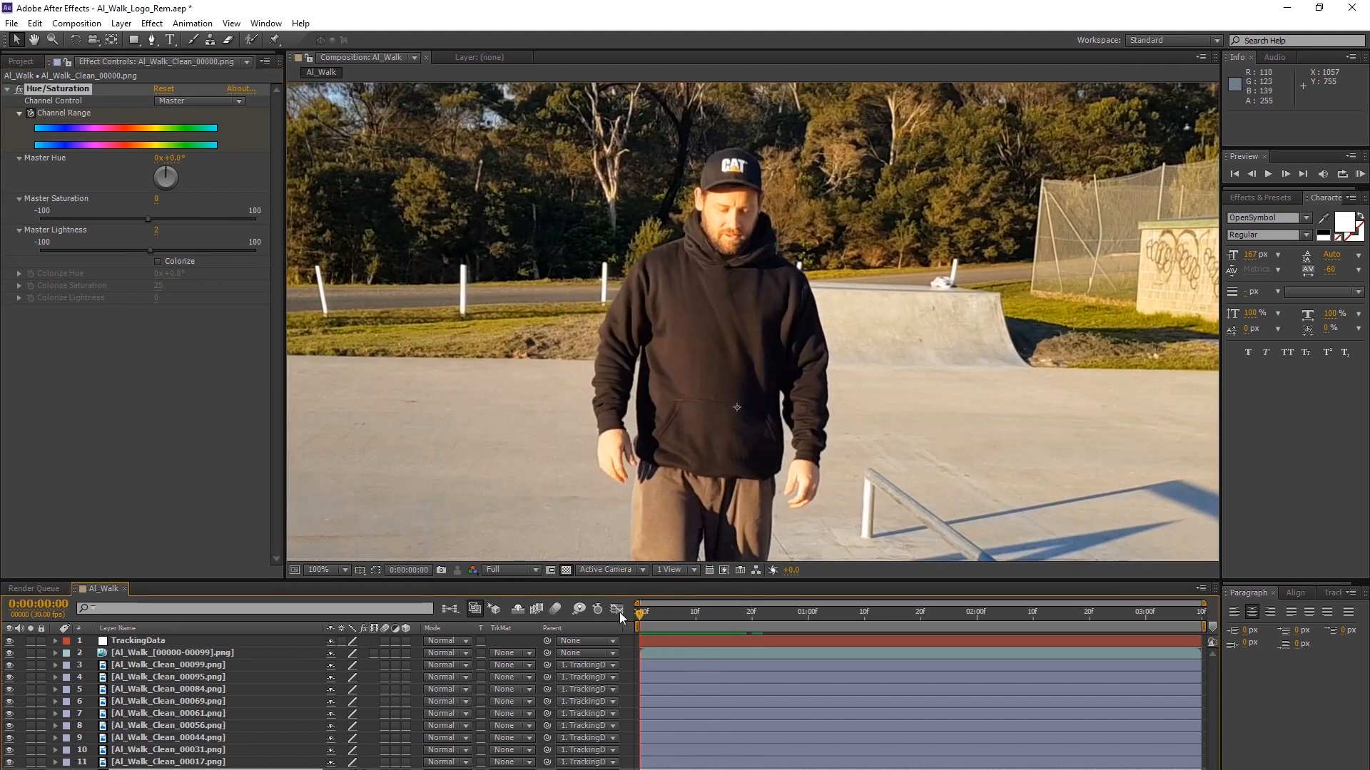
left_click_drag(640, 613, 712, 615)
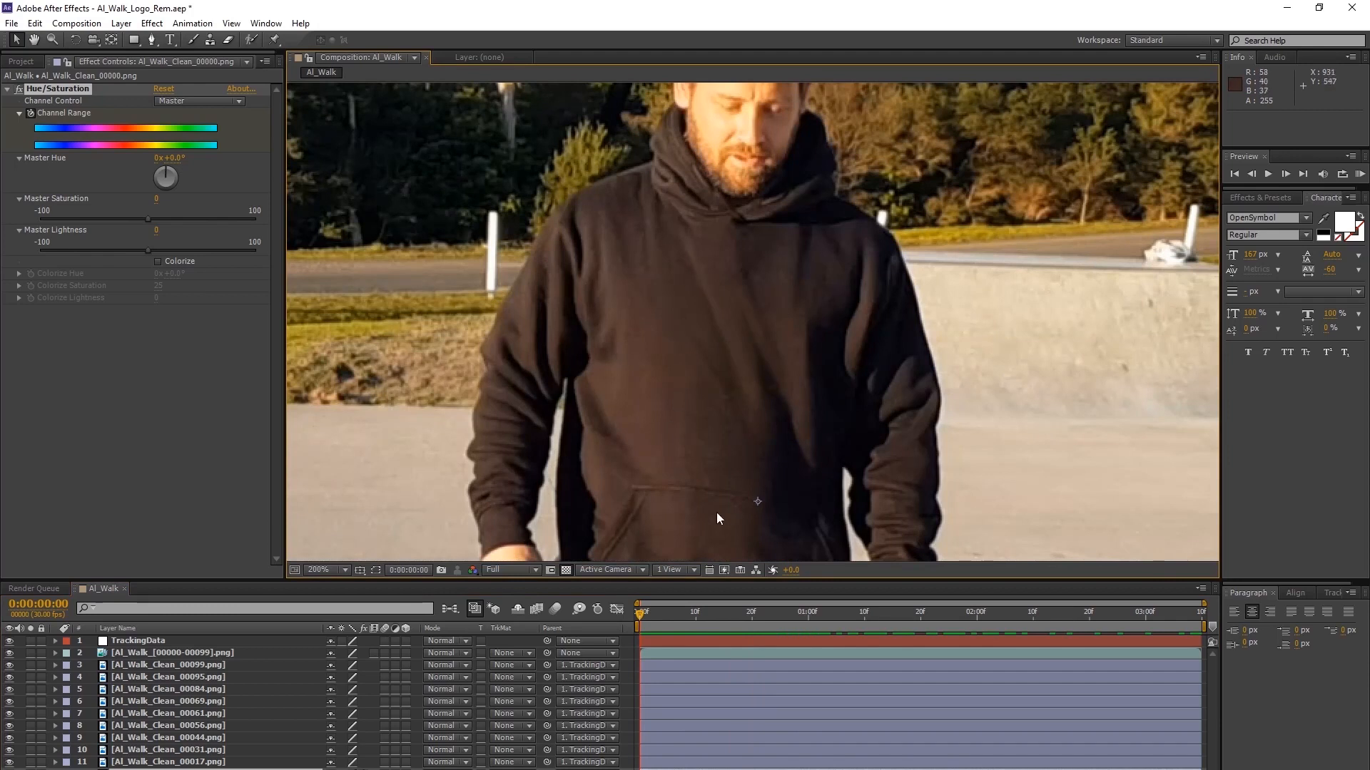
left_click_drag(651, 612, 618, 611)
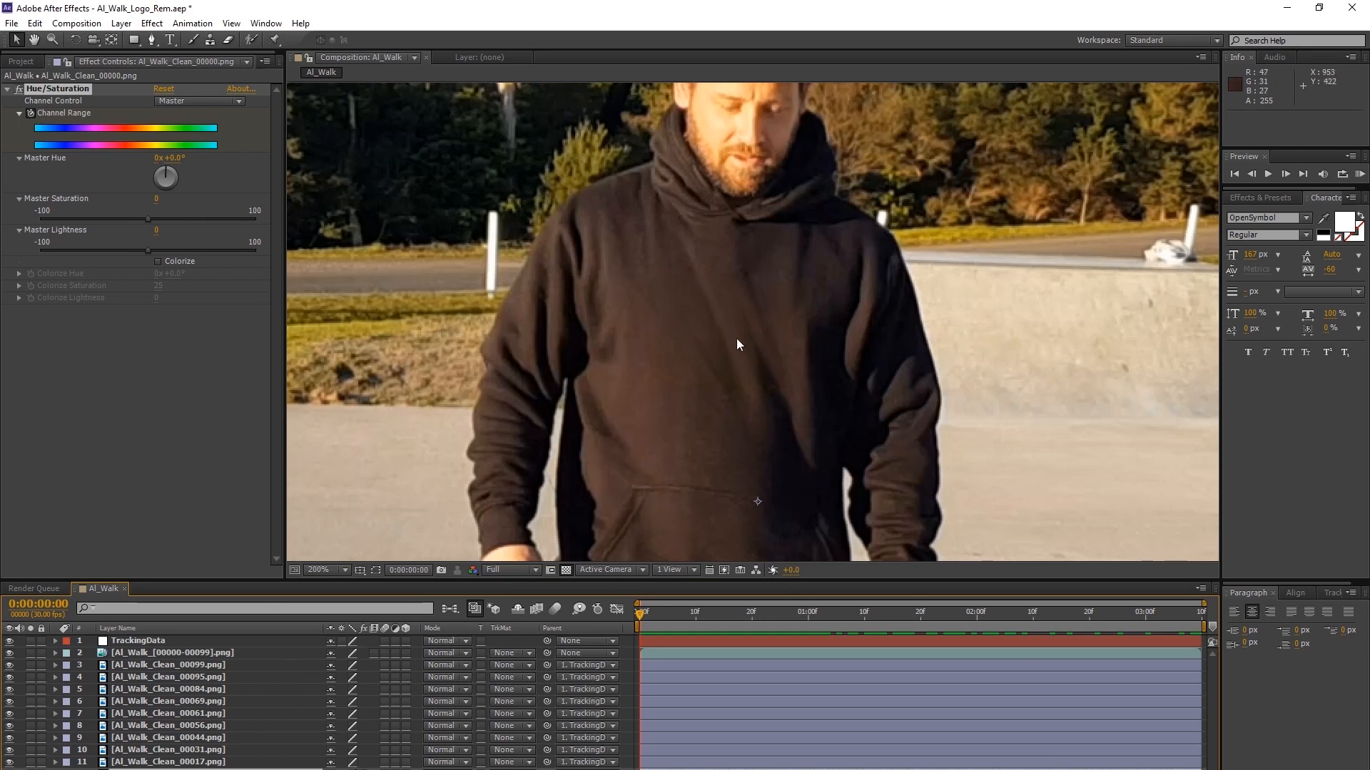
right_click(116, 373)
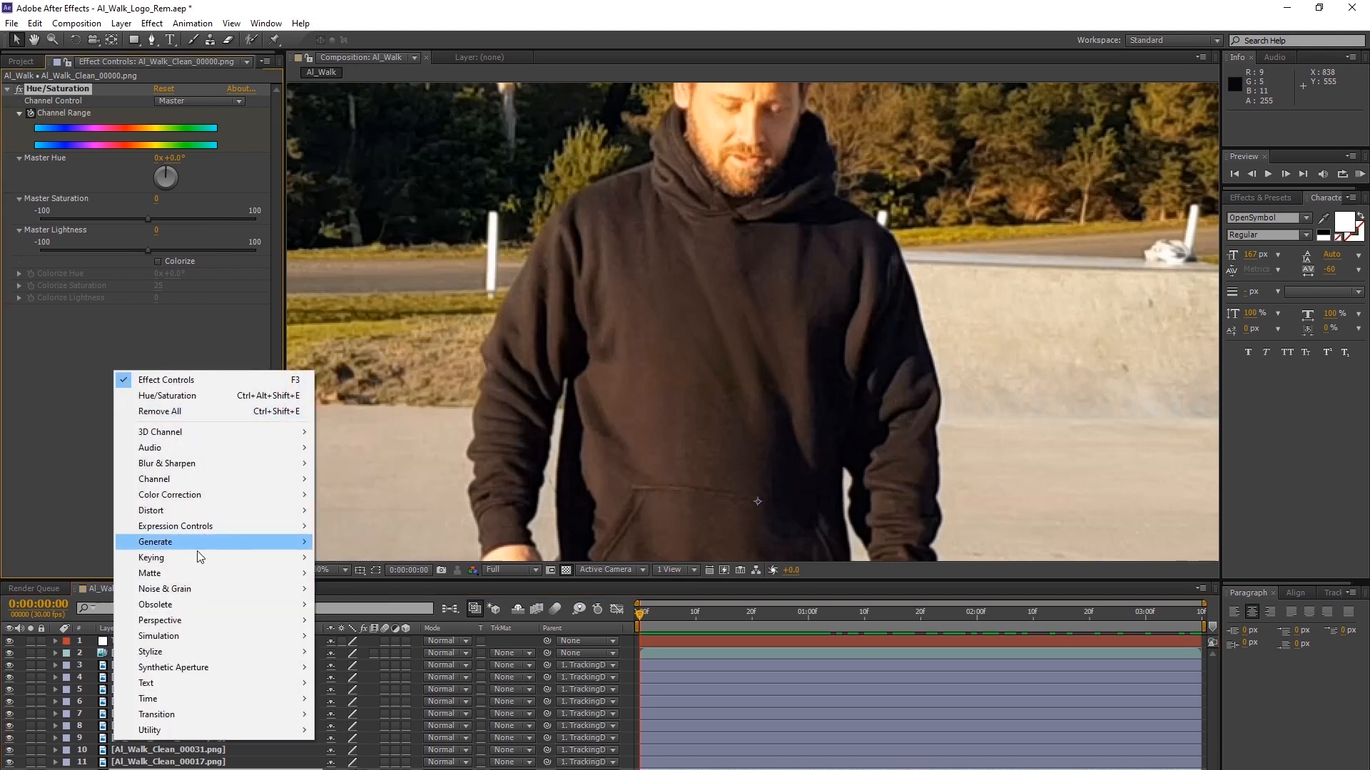
mouse_move(182, 592)
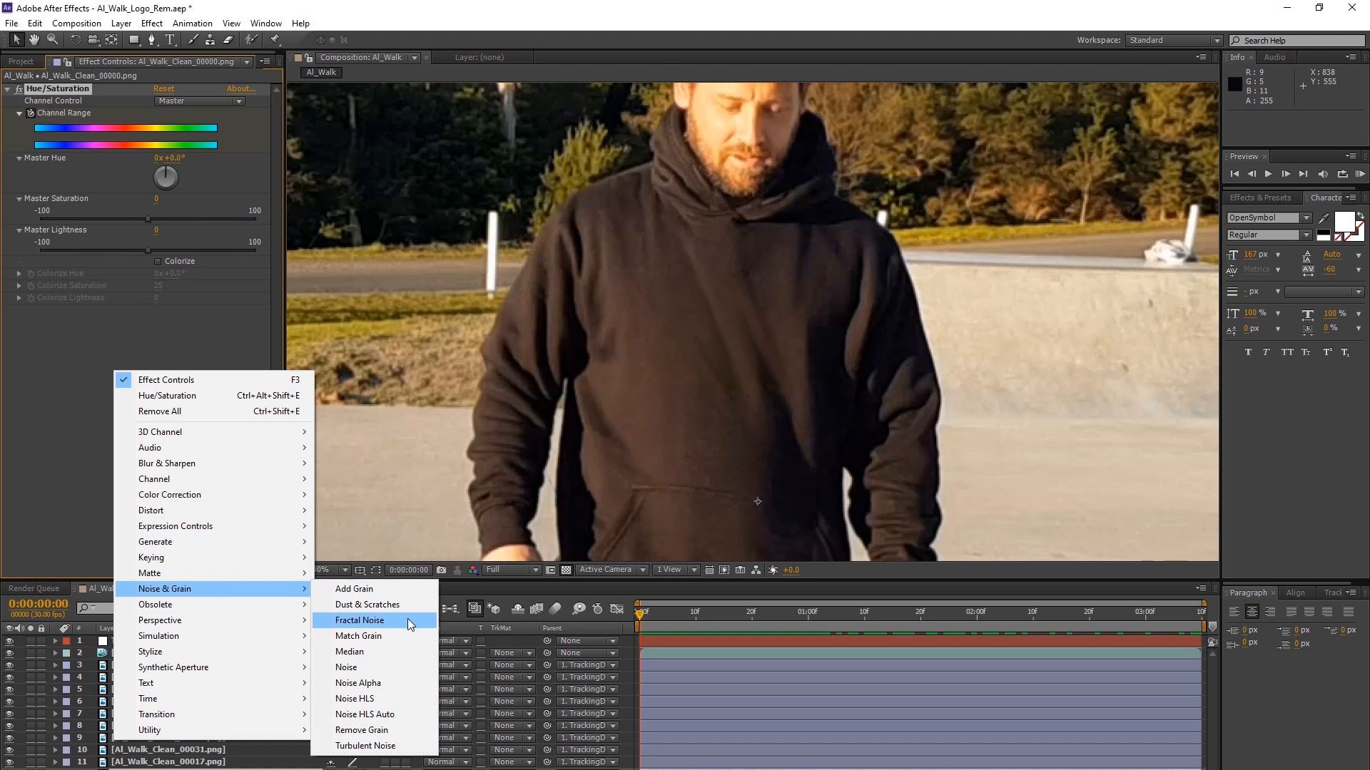
left_click(378, 636)
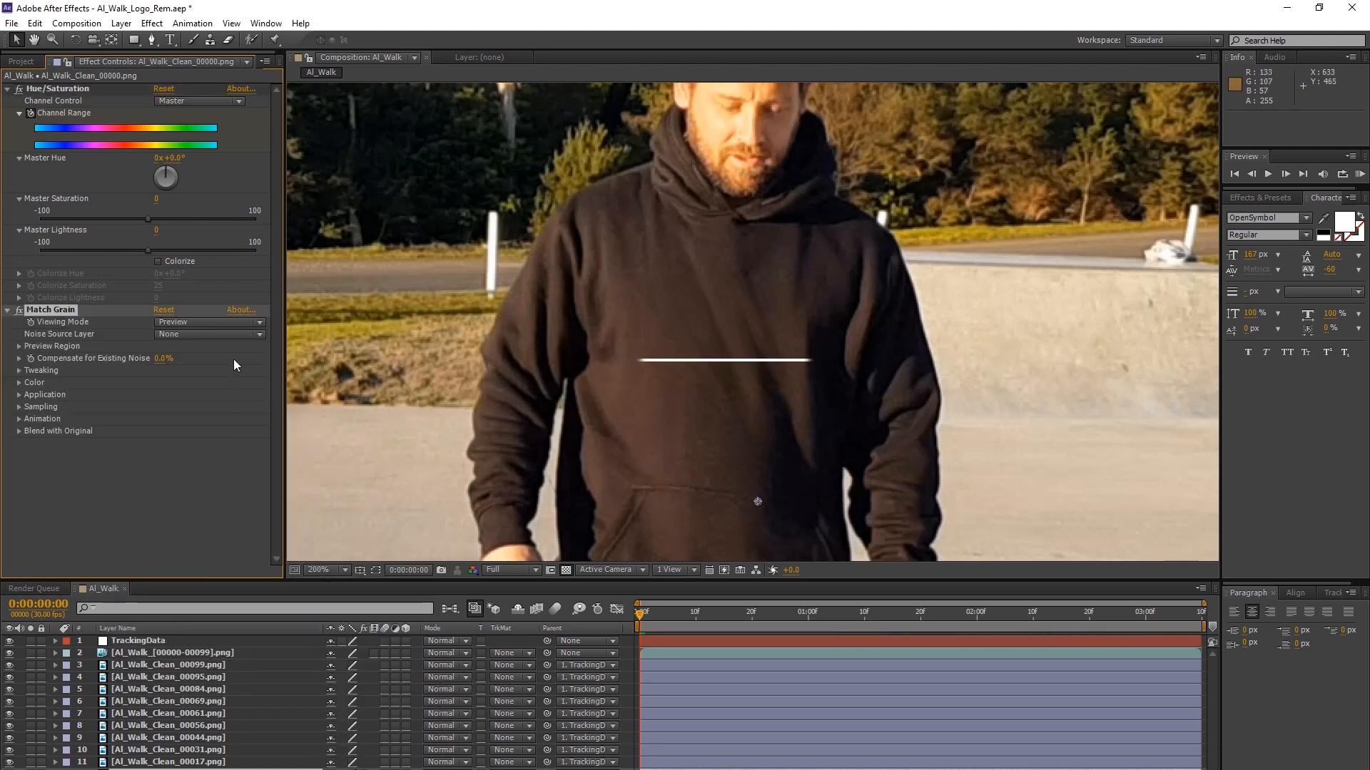
left_click(256, 322)
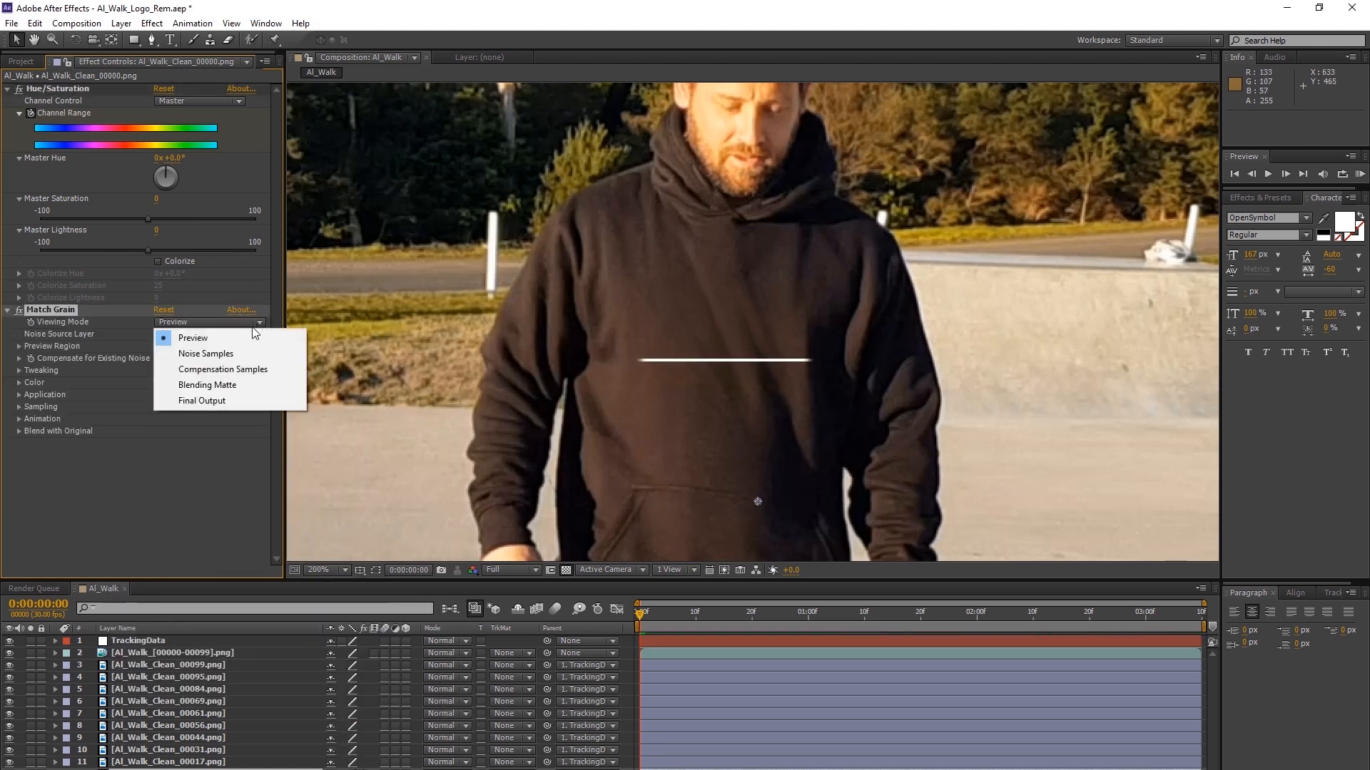
left_click(207, 402)
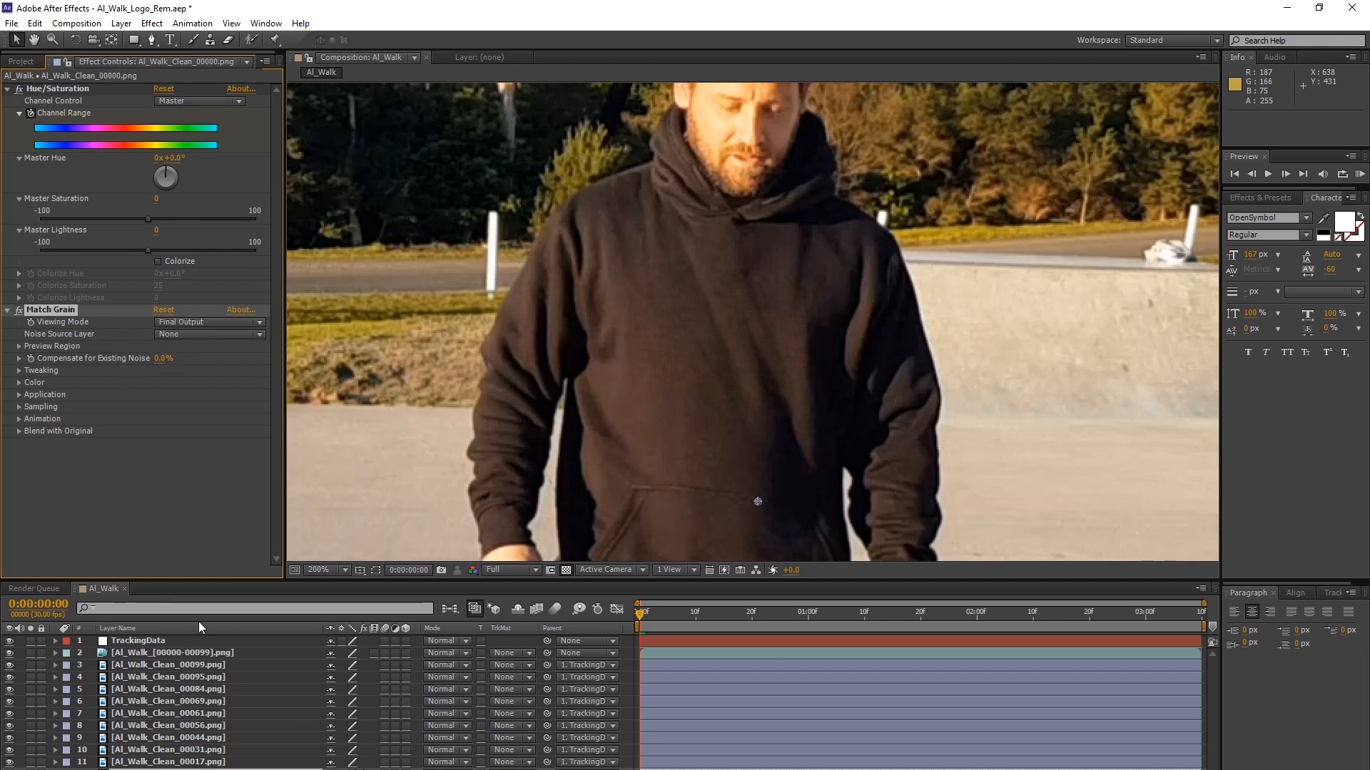
left_click(259, 334)
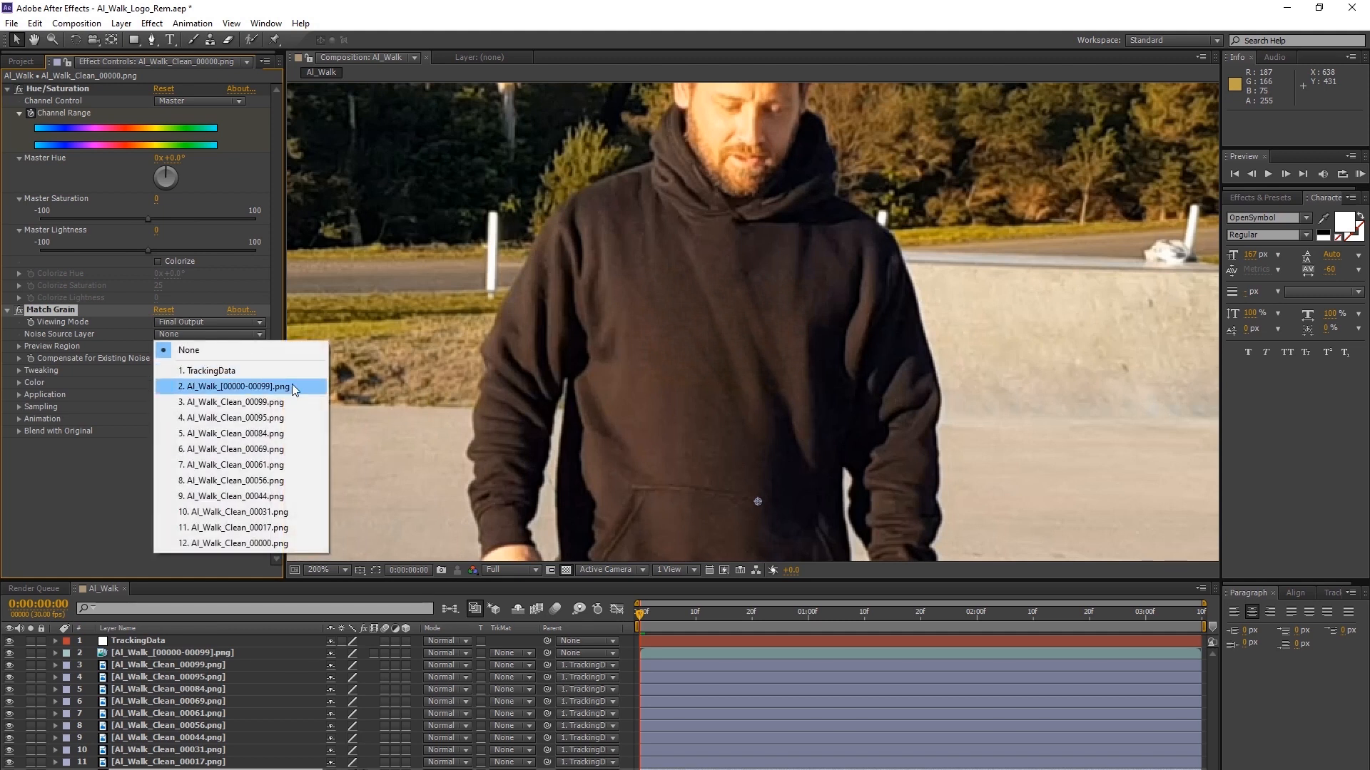
left_click(246, 388)
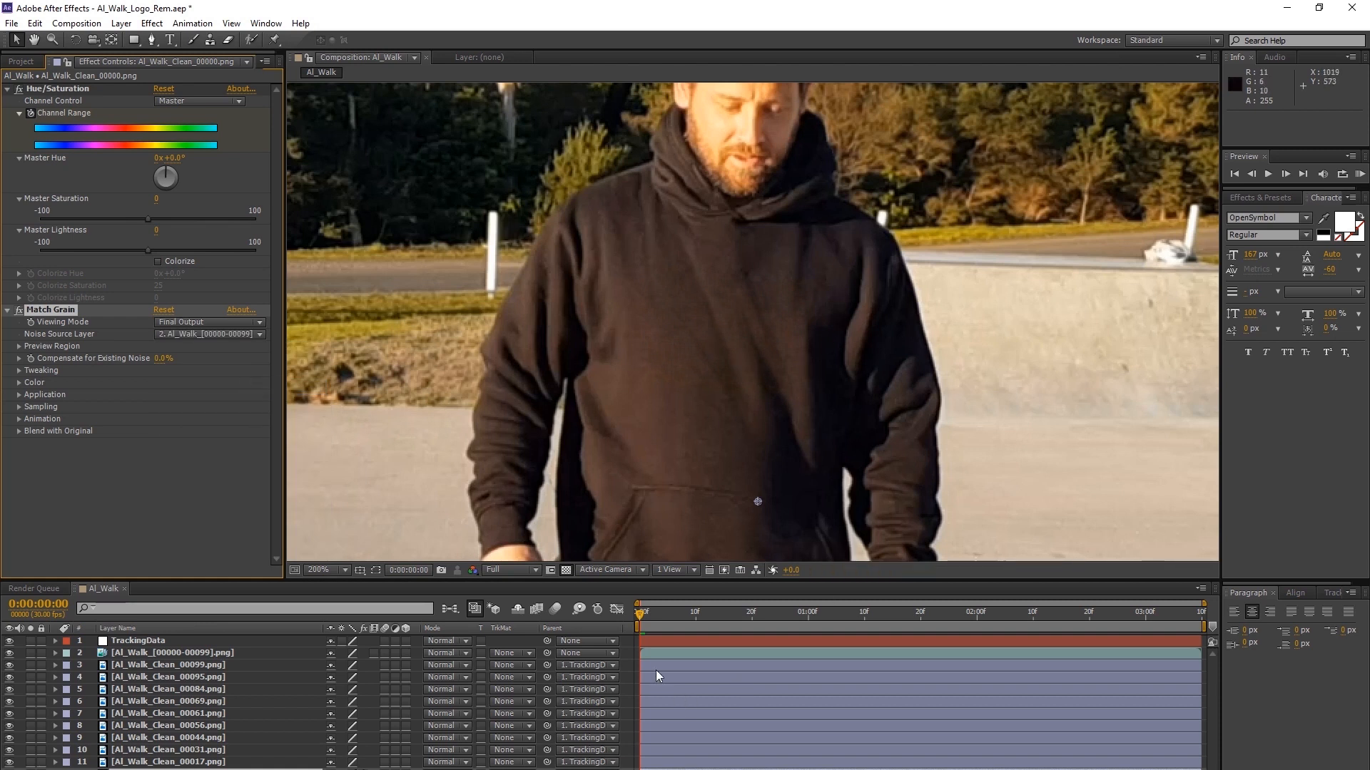
left_click_drag(642, 618, 655, 612)
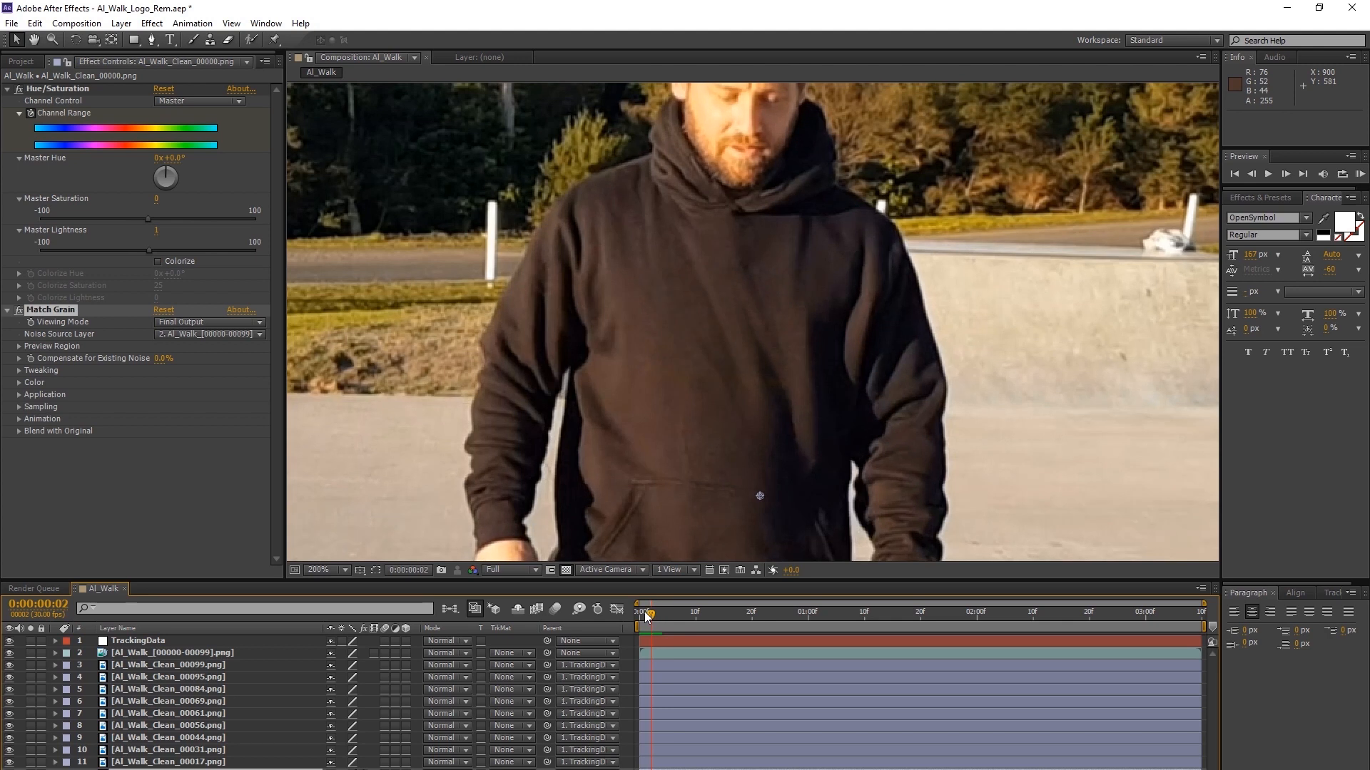
Set the Match Grain tweaking Intensity to 0.5 and check the grain at frame 2
left_click(154, 349)
left_click(19, 371)
left_click(163, 384)
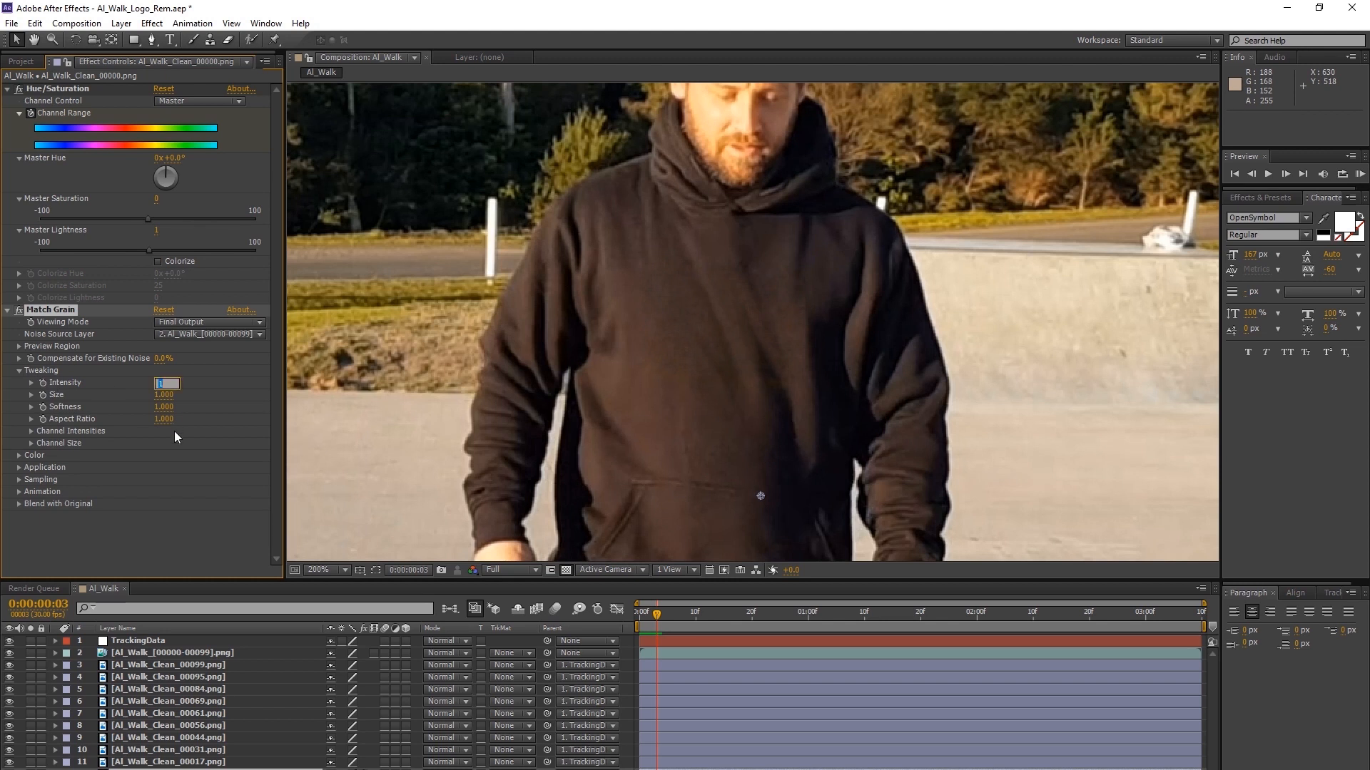
type("0.5")
key("Return")
left_click(652, 611)
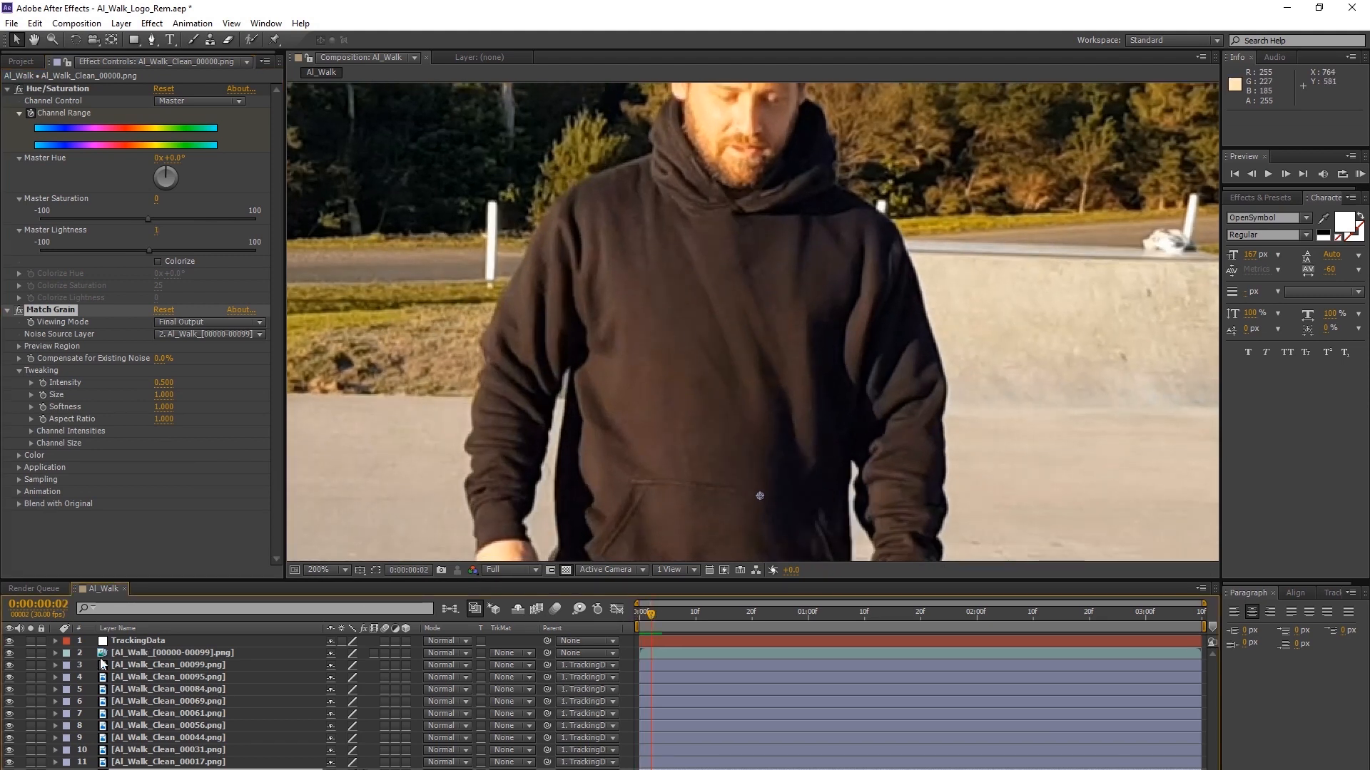
left_click(143, 652)
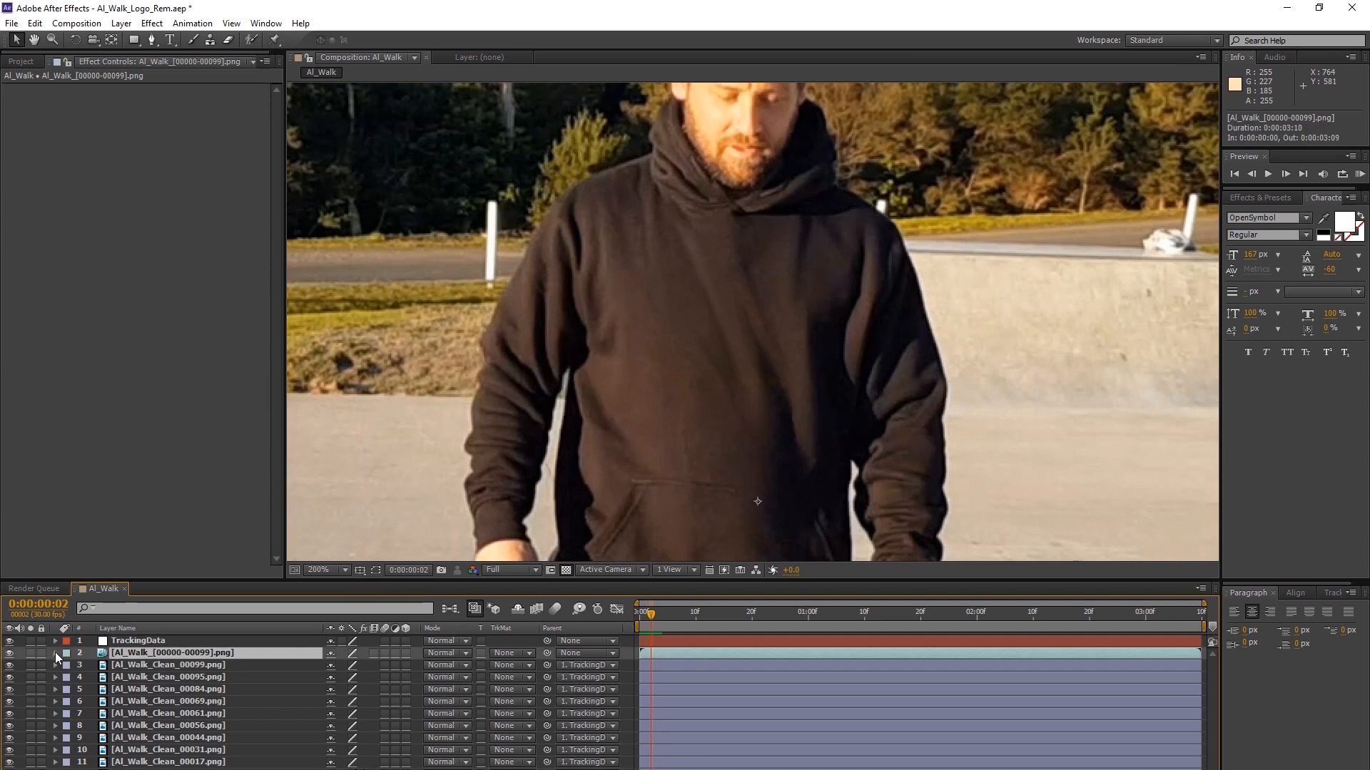
left_click(55, 652)
left_click(345, 701)
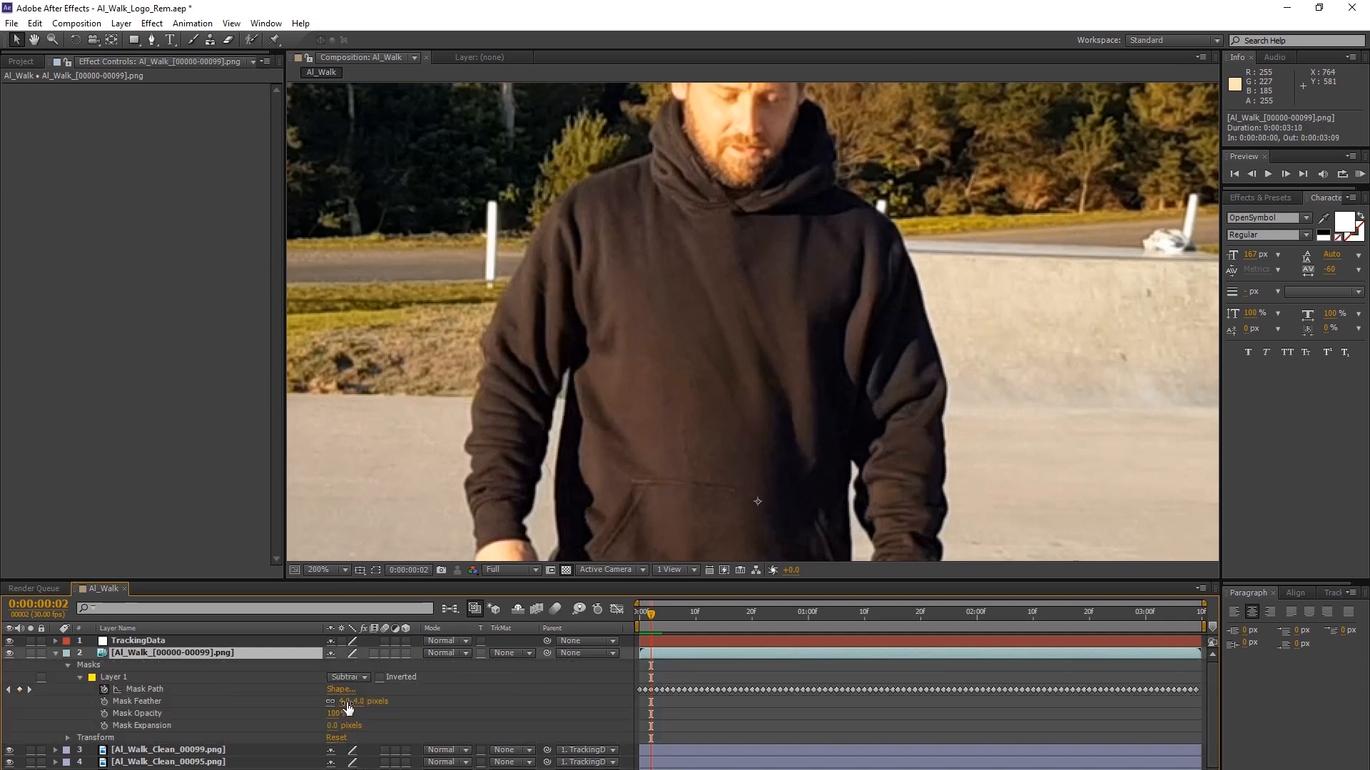
type("6")
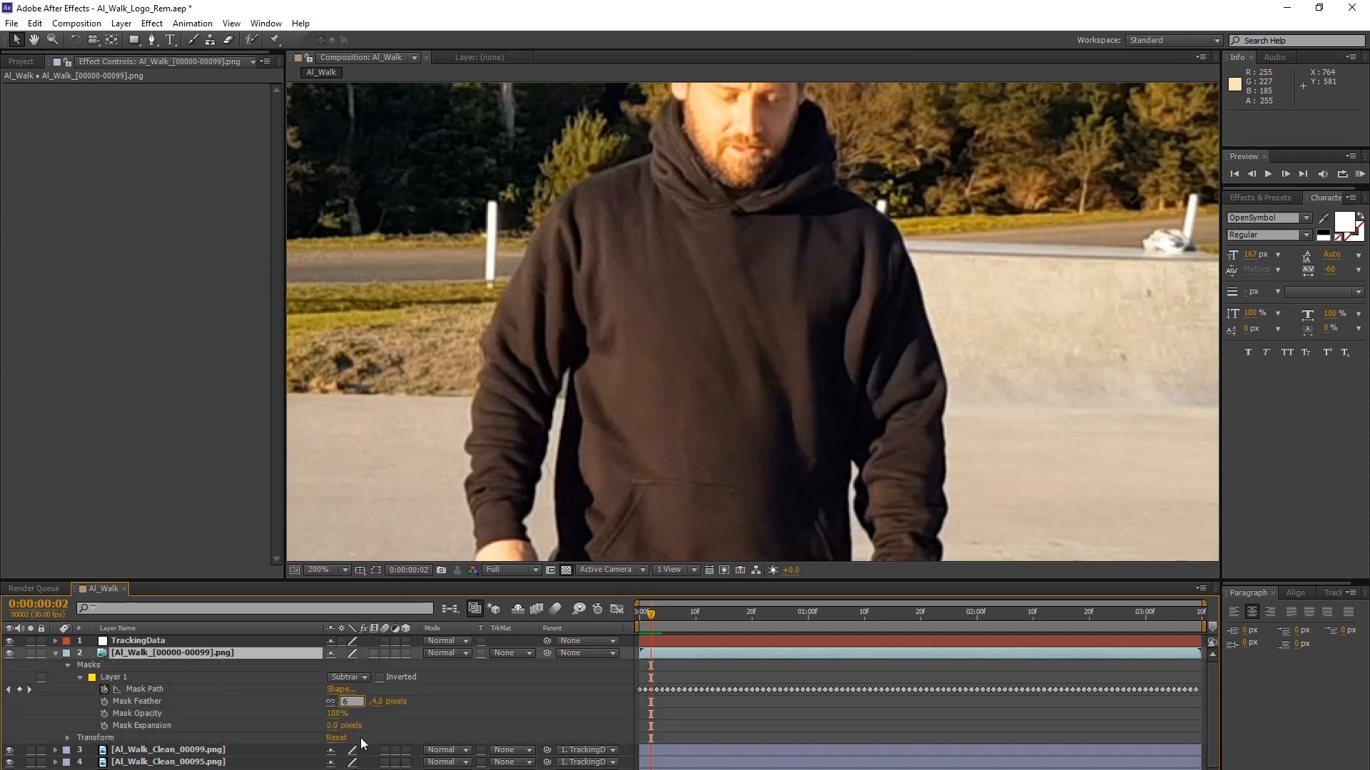
key("Return")
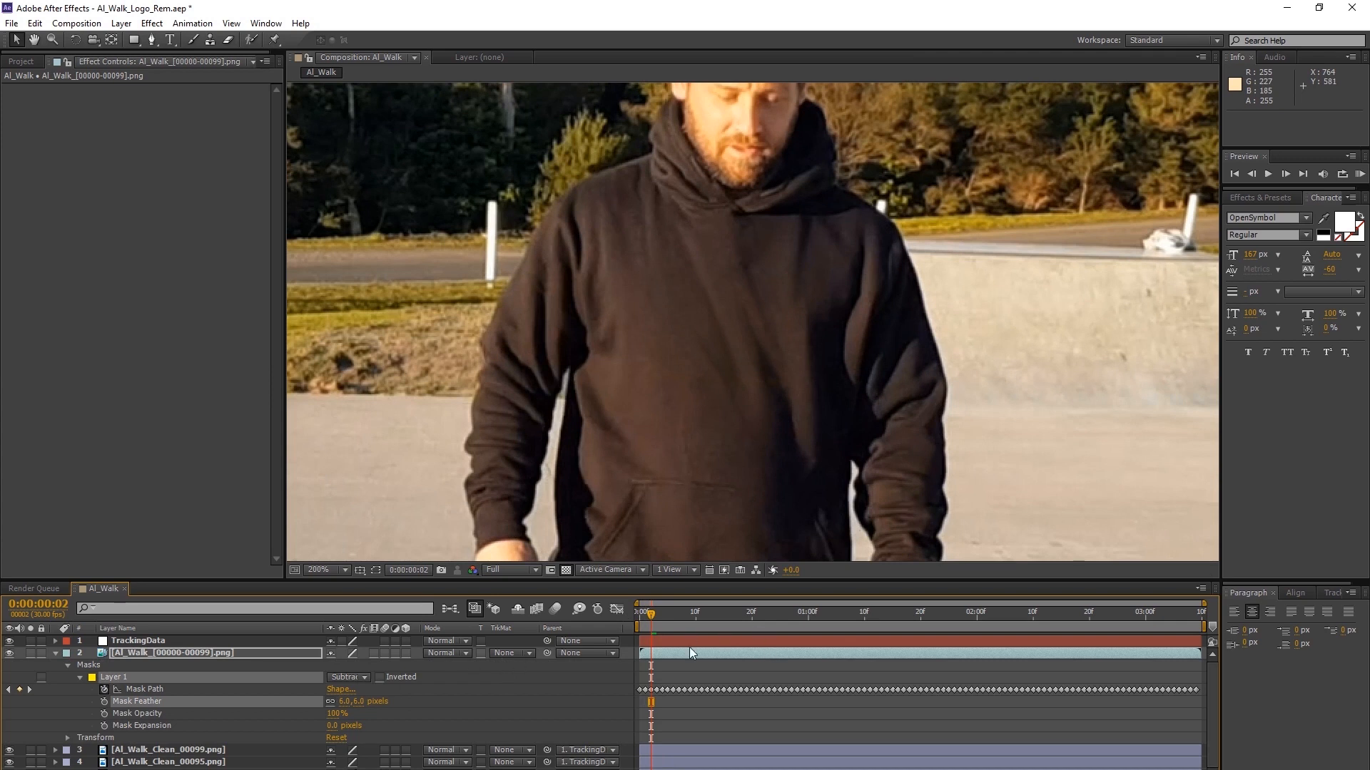
left_click_drag(648, 618, 718, 612)
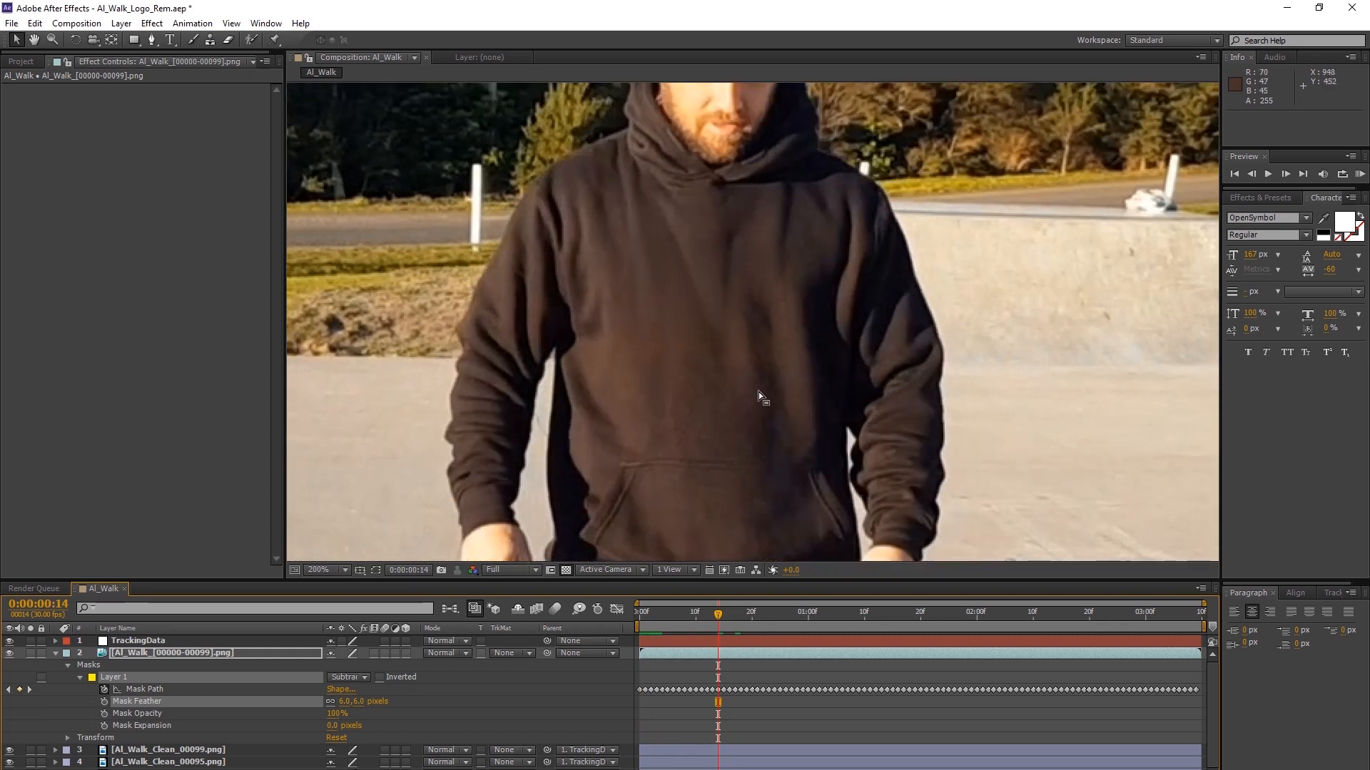
left_click(882, 613)
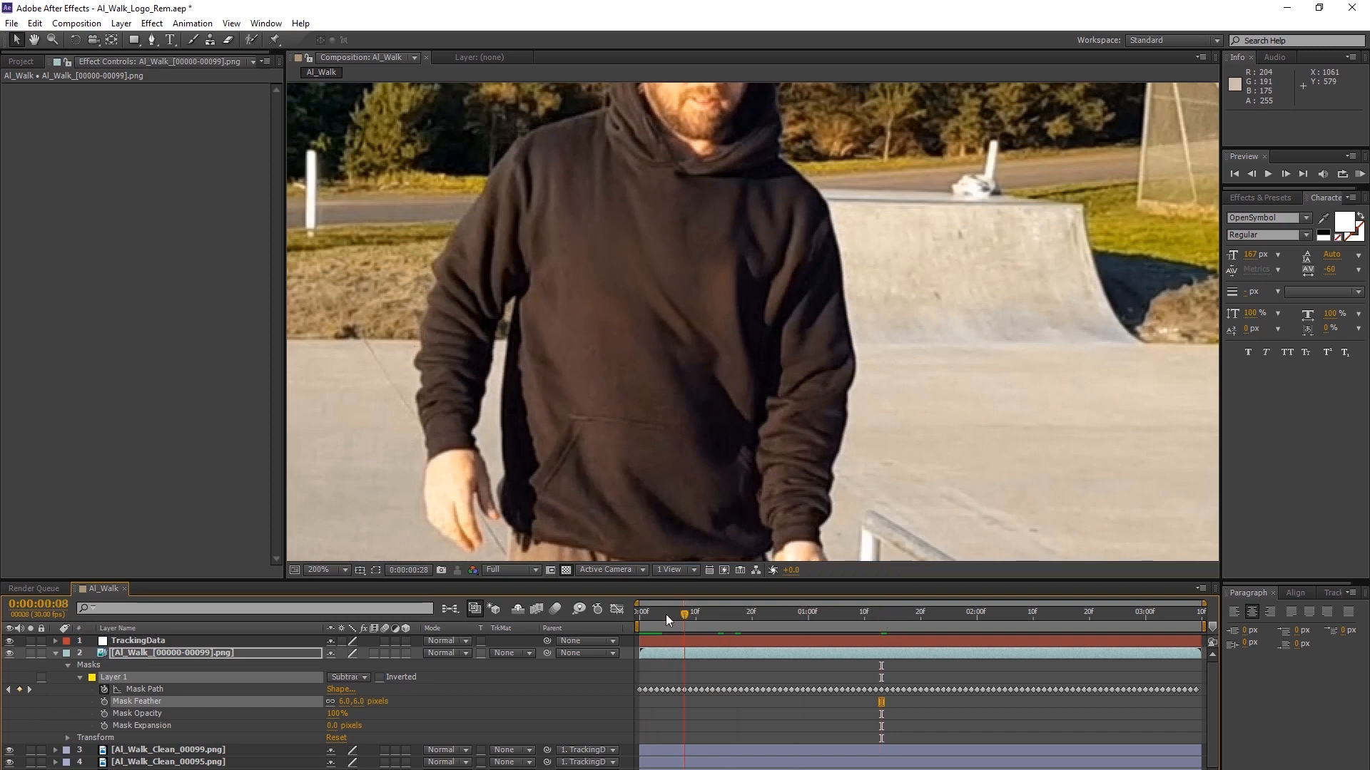
left_click_drag(665, 614, 579, 614)
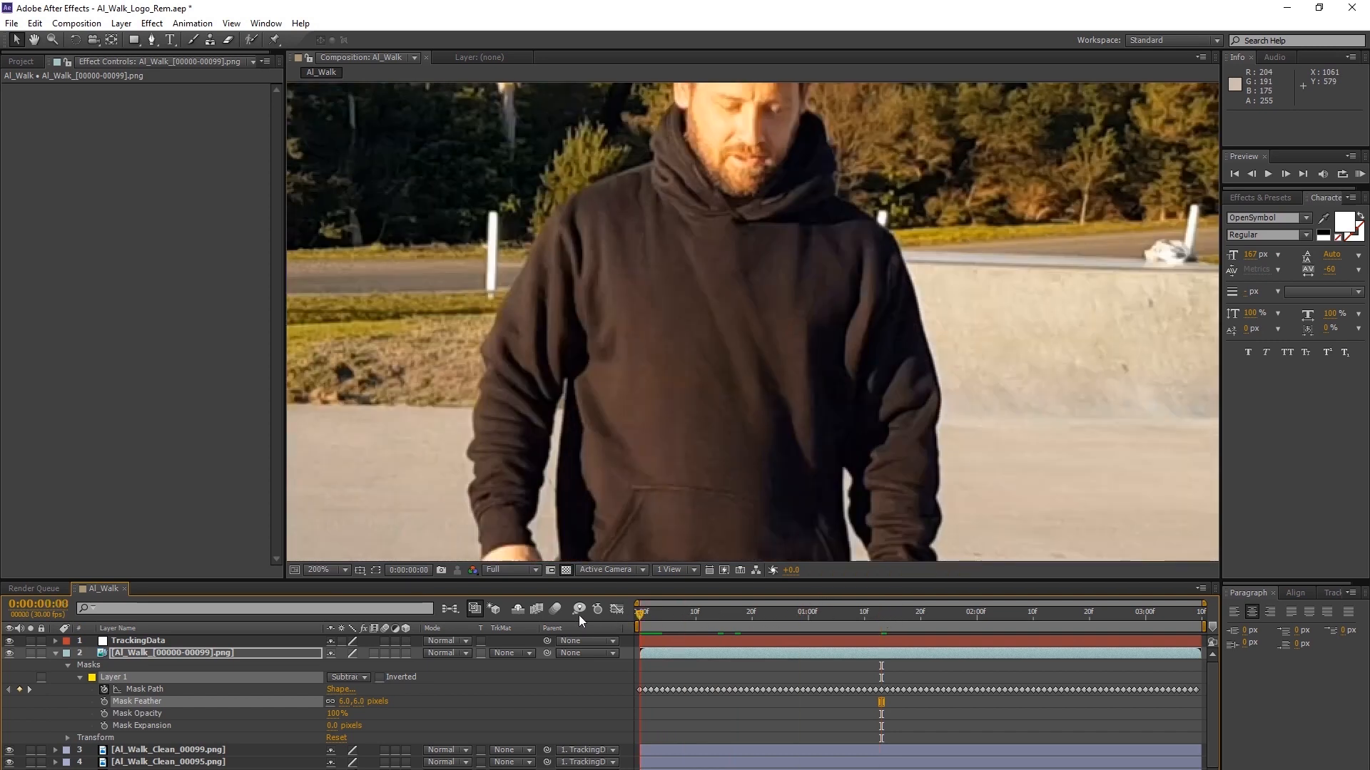
Copy the Match Grain effect from AI_Walk_Clean_00000.png to the clean frame layers from AI_Walk_Clean_00099.png through AI_Walk_Clean_00017.png
left_click(55, 653)
left_click(164, 768)
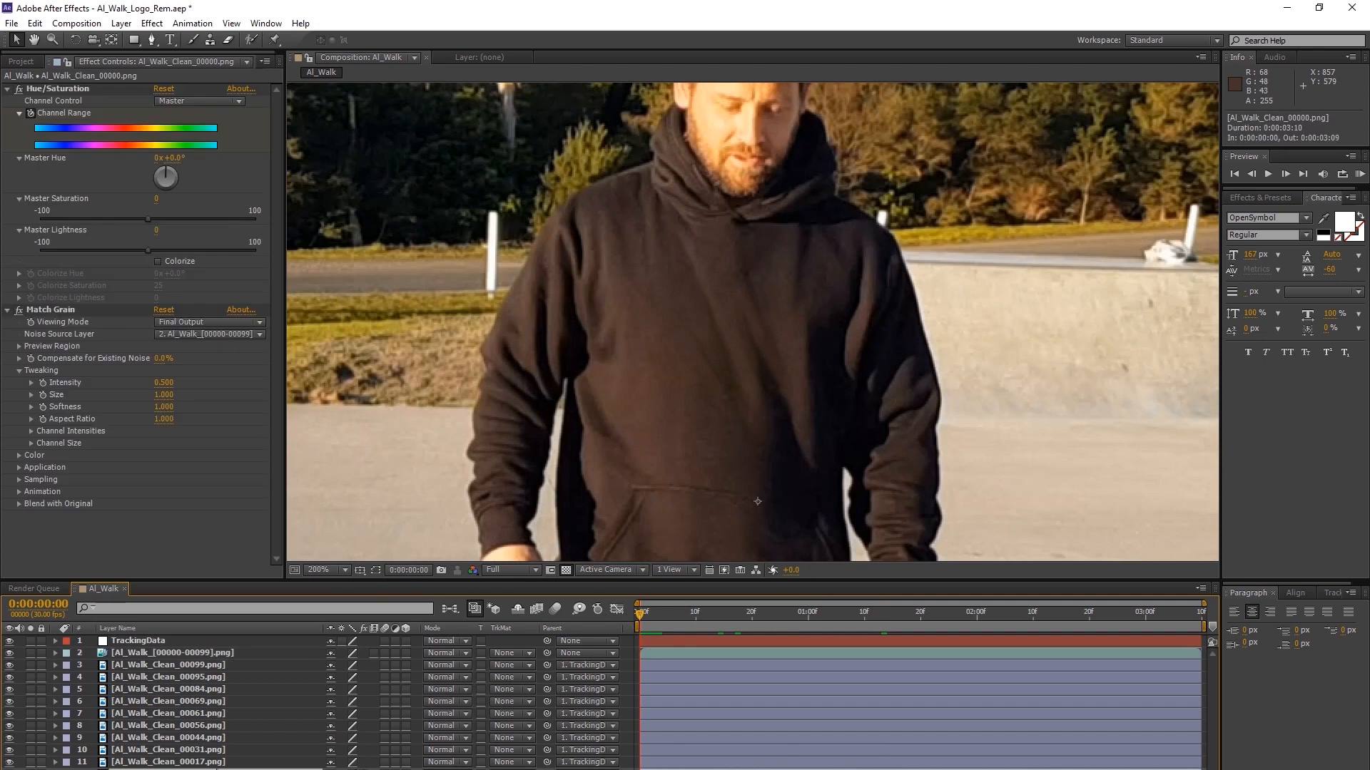
left_click(58, 313)
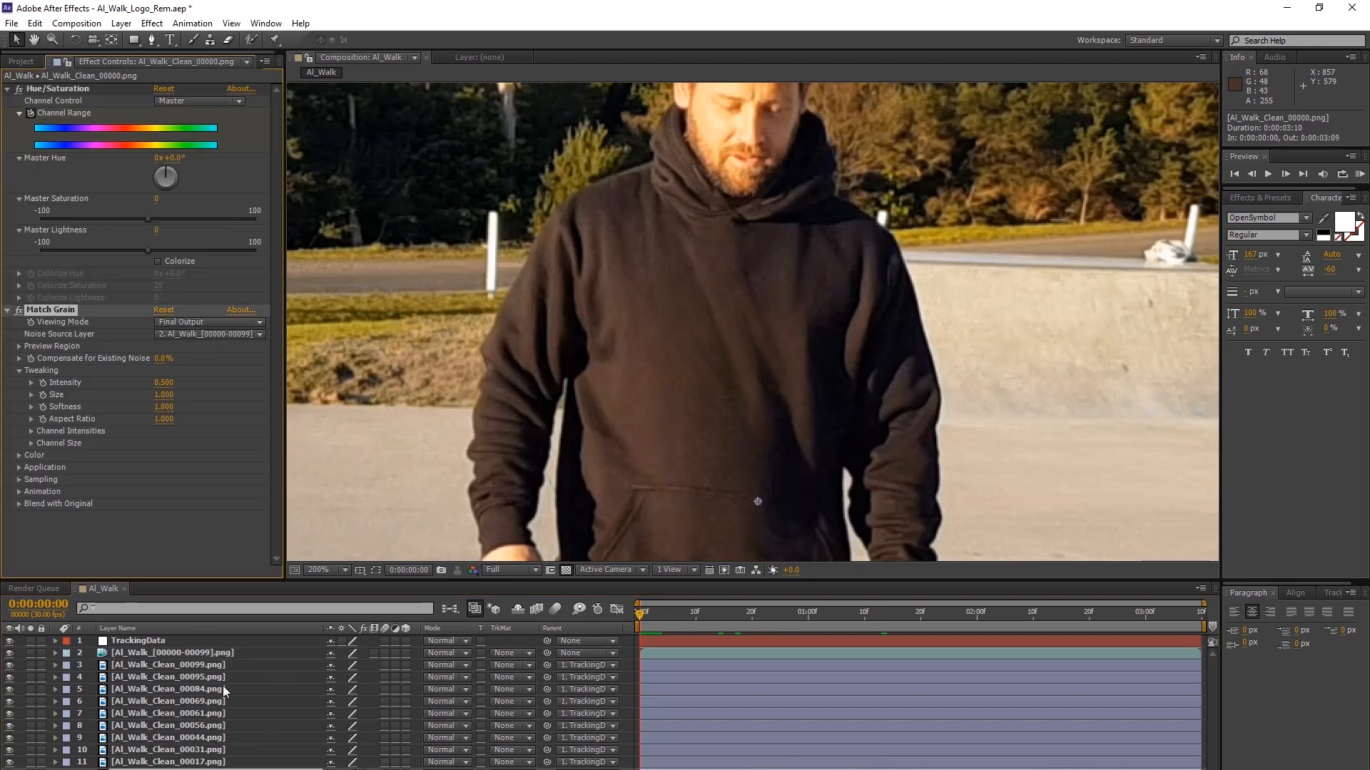
left_click(177, 665)
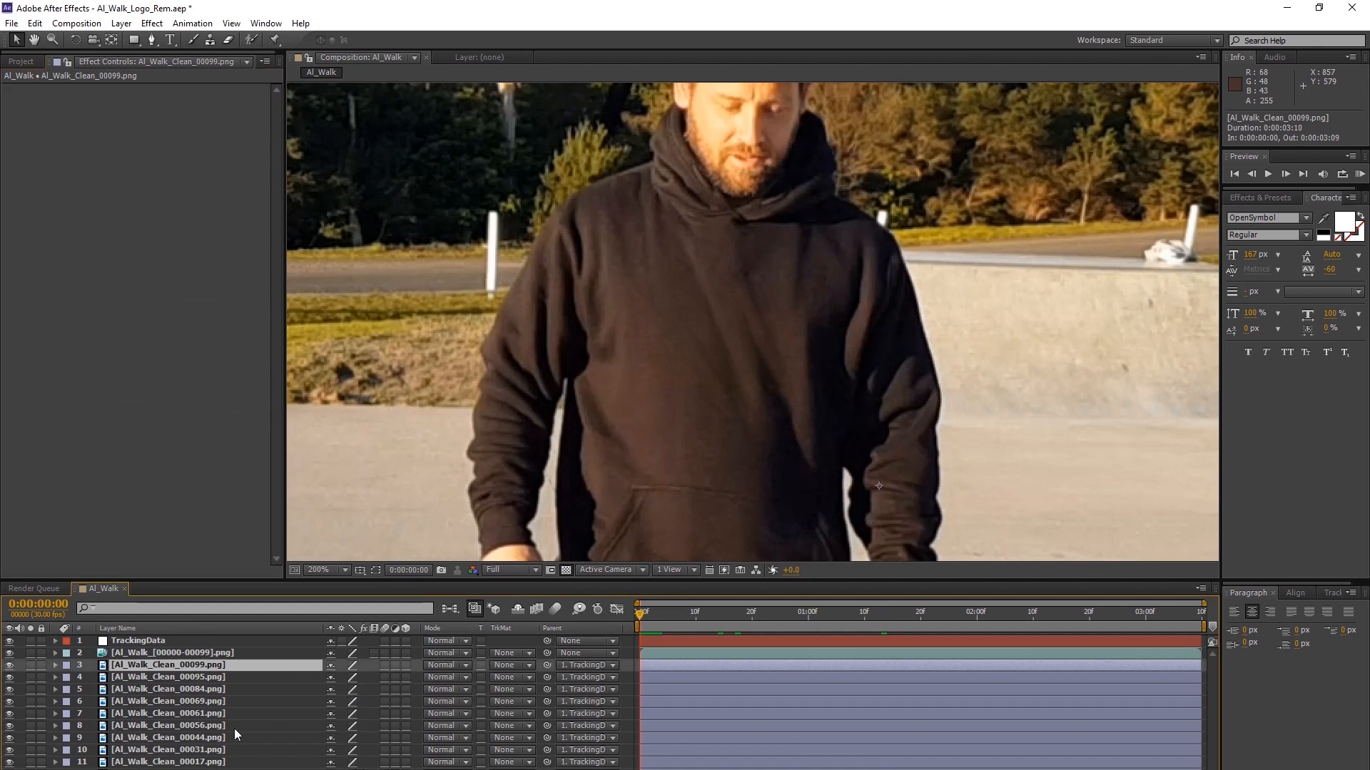
left_click(187, 762, "shift")
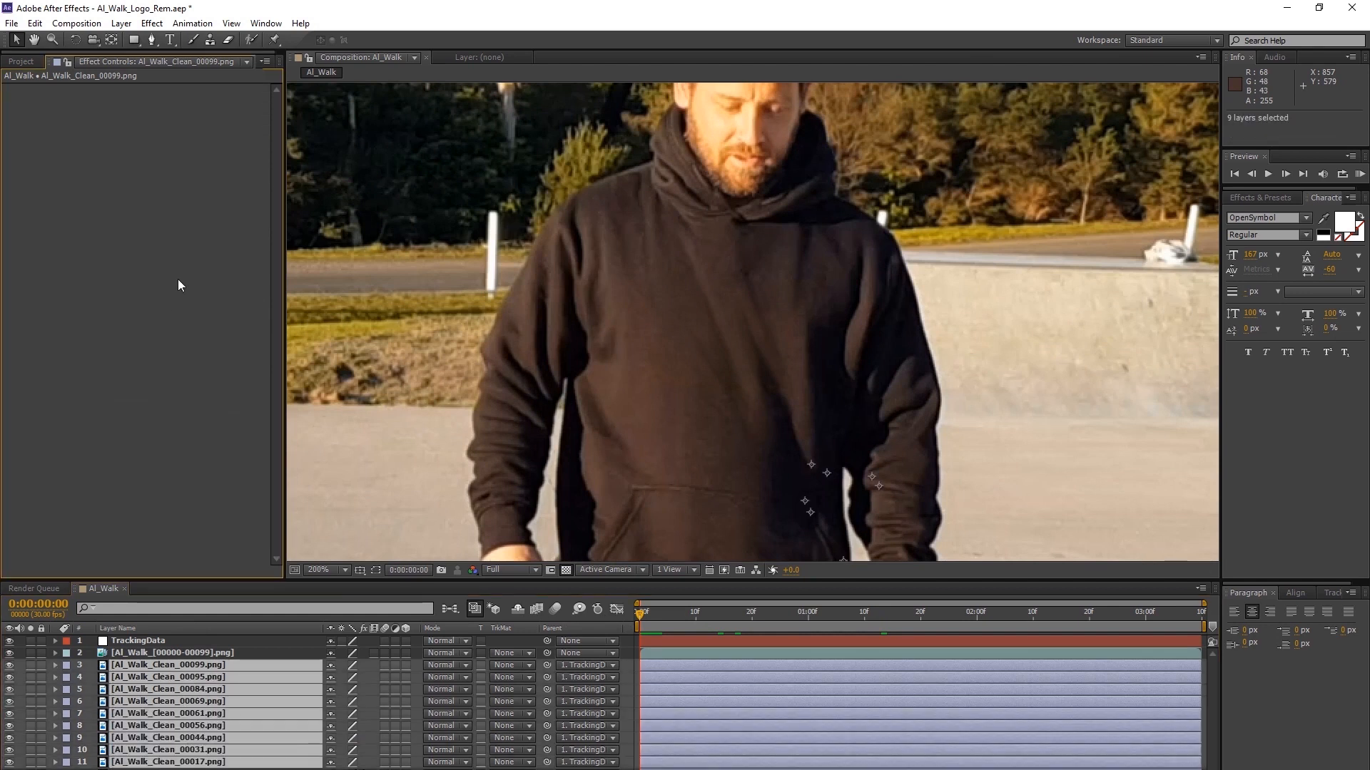
key("ctrl+v")
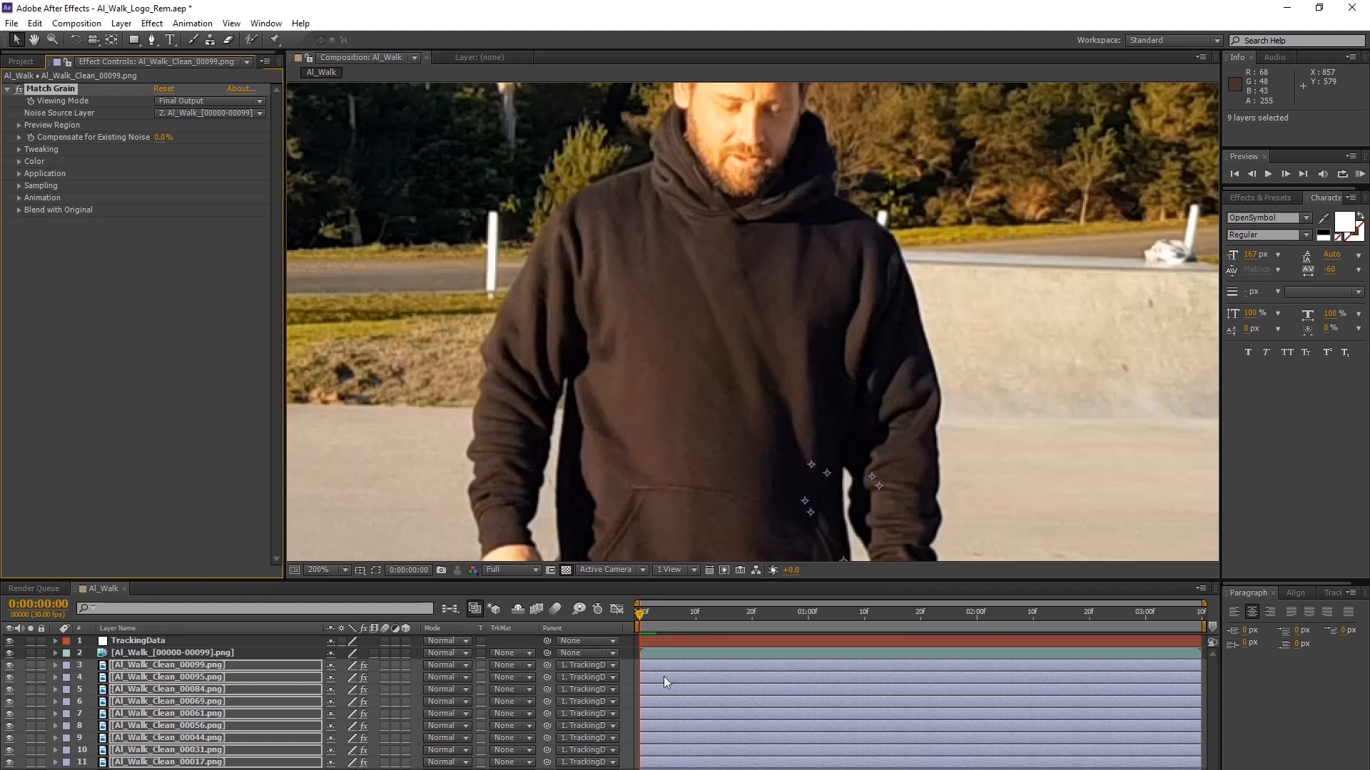
key("F2")
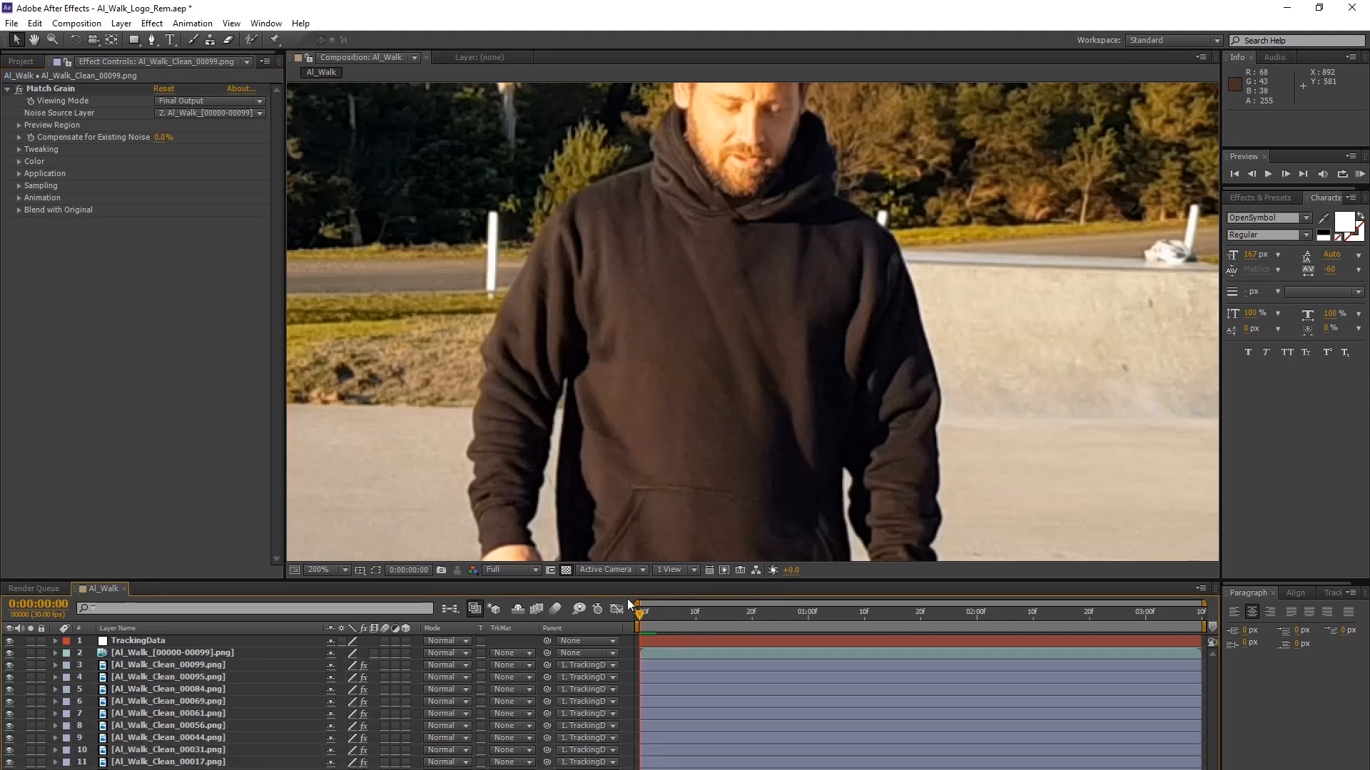
Add the white three-line text LOOK AT MOI in 43 px Myriad Pro Bold on the hoodie's chest, rotated about 3.5°
left_click(147, 675)
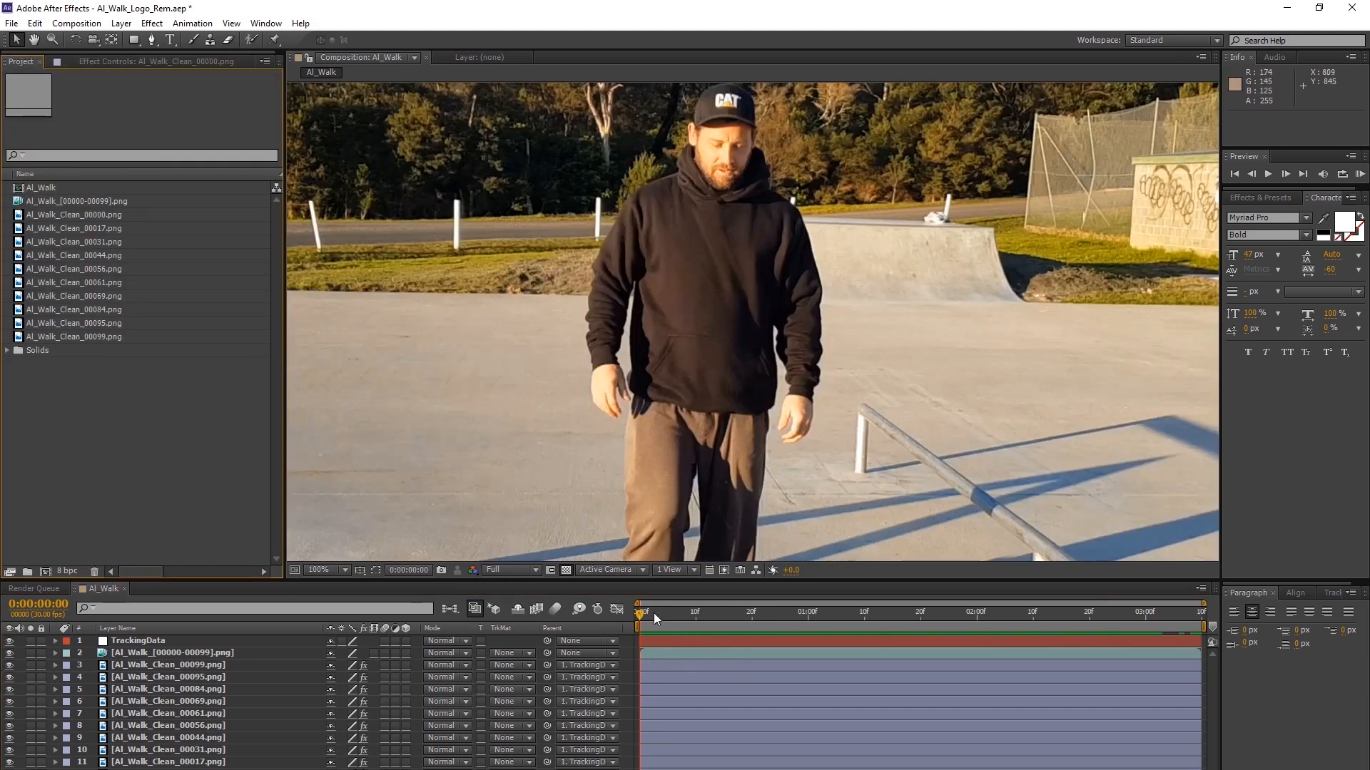
left_click(168, 40)
left_click(728, 335)
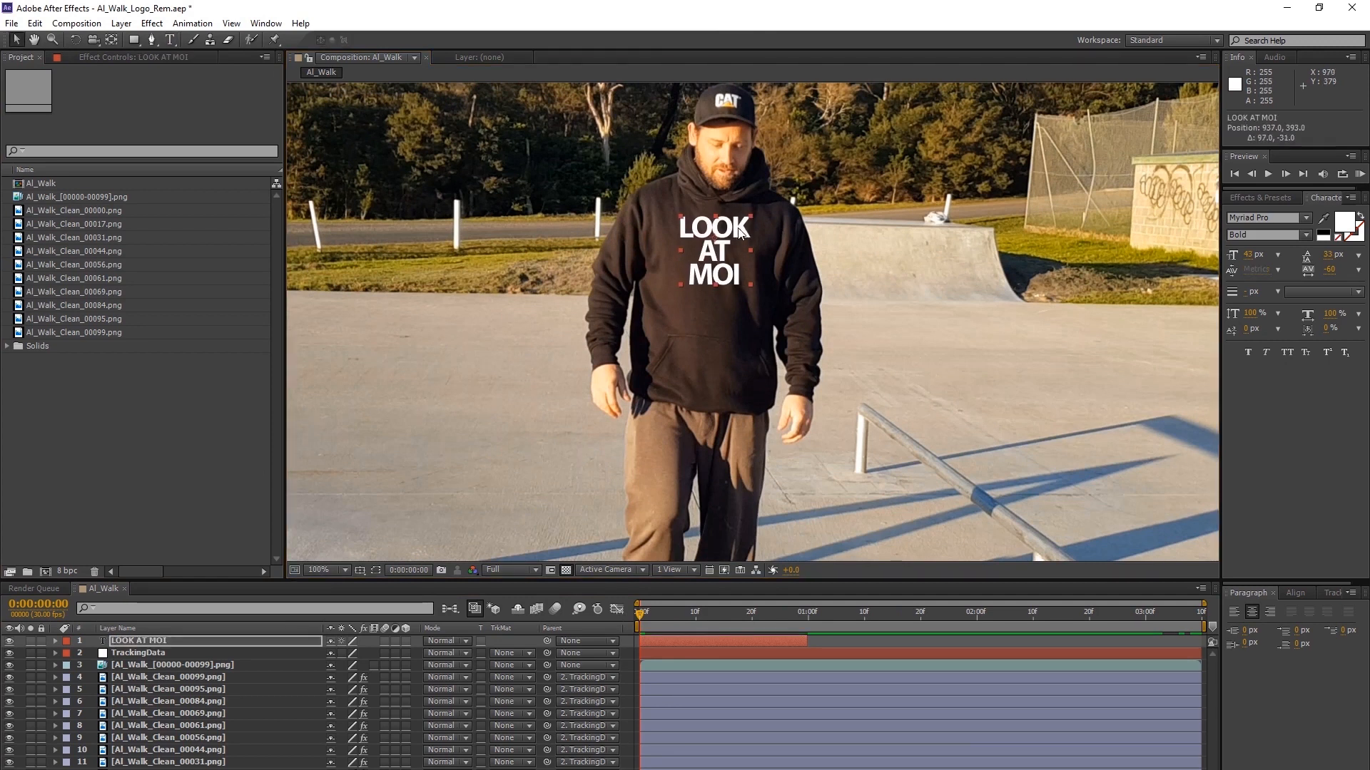
left_click_drag(707, 226, 711, 226)
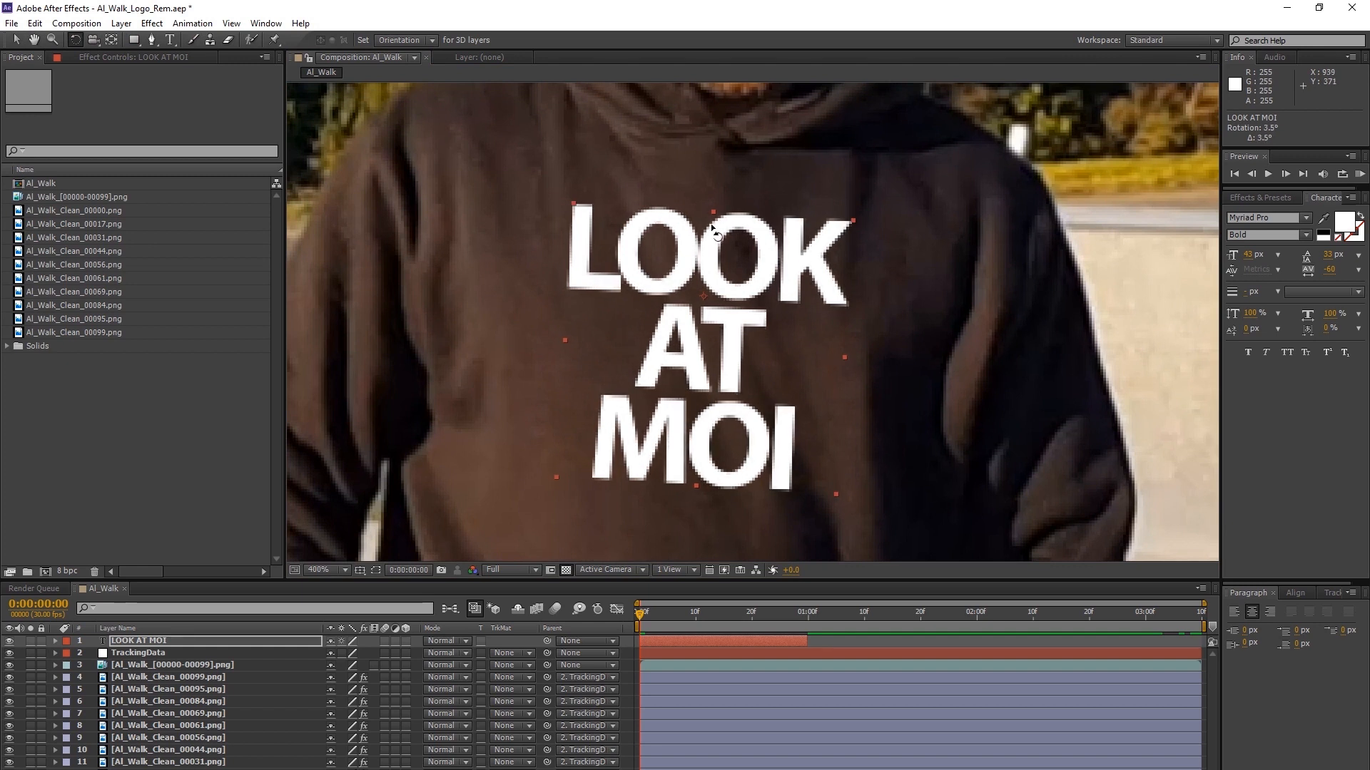
Extend the LOOK AT MOI text layer to the composition's end and set its blending mode to Soft Light
left_click_drag(807, 641, 1203, 641)
left_click(464, 641)
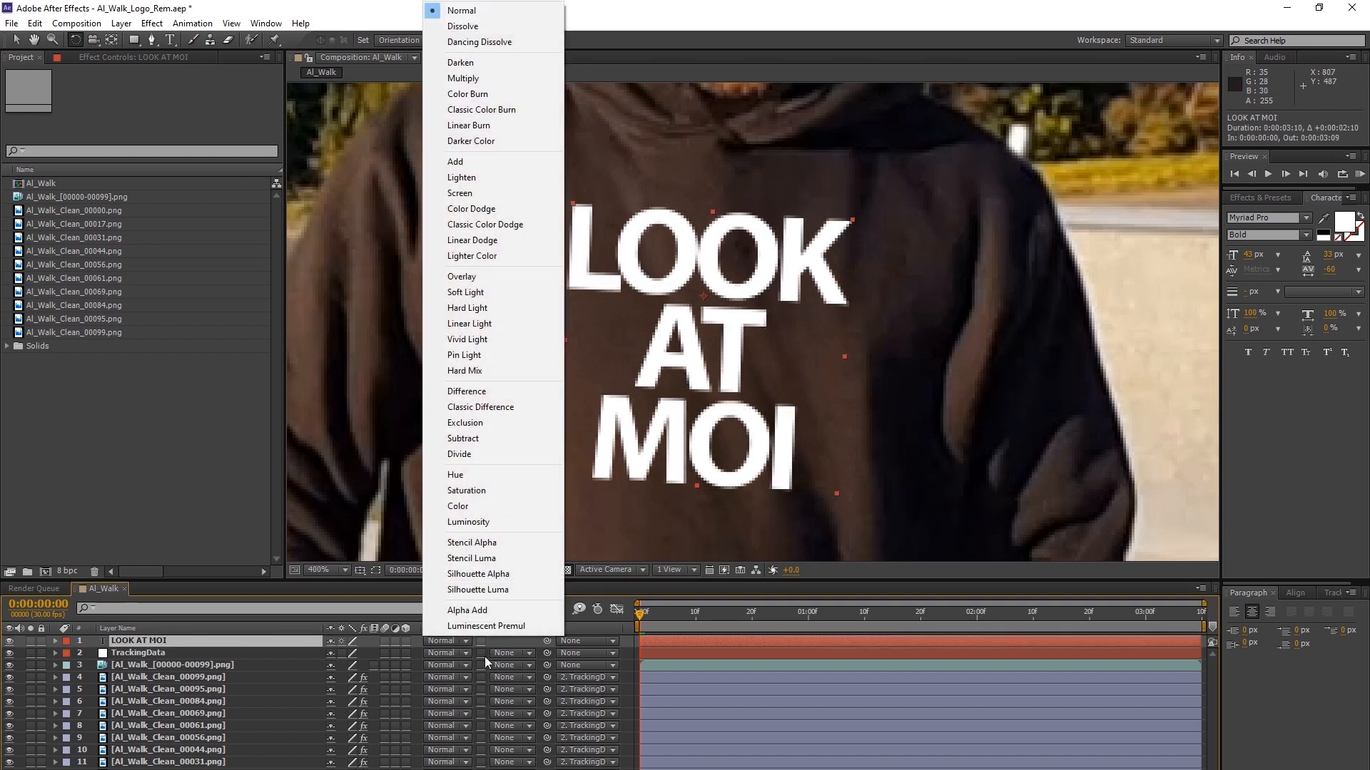
left_click(461, 294)
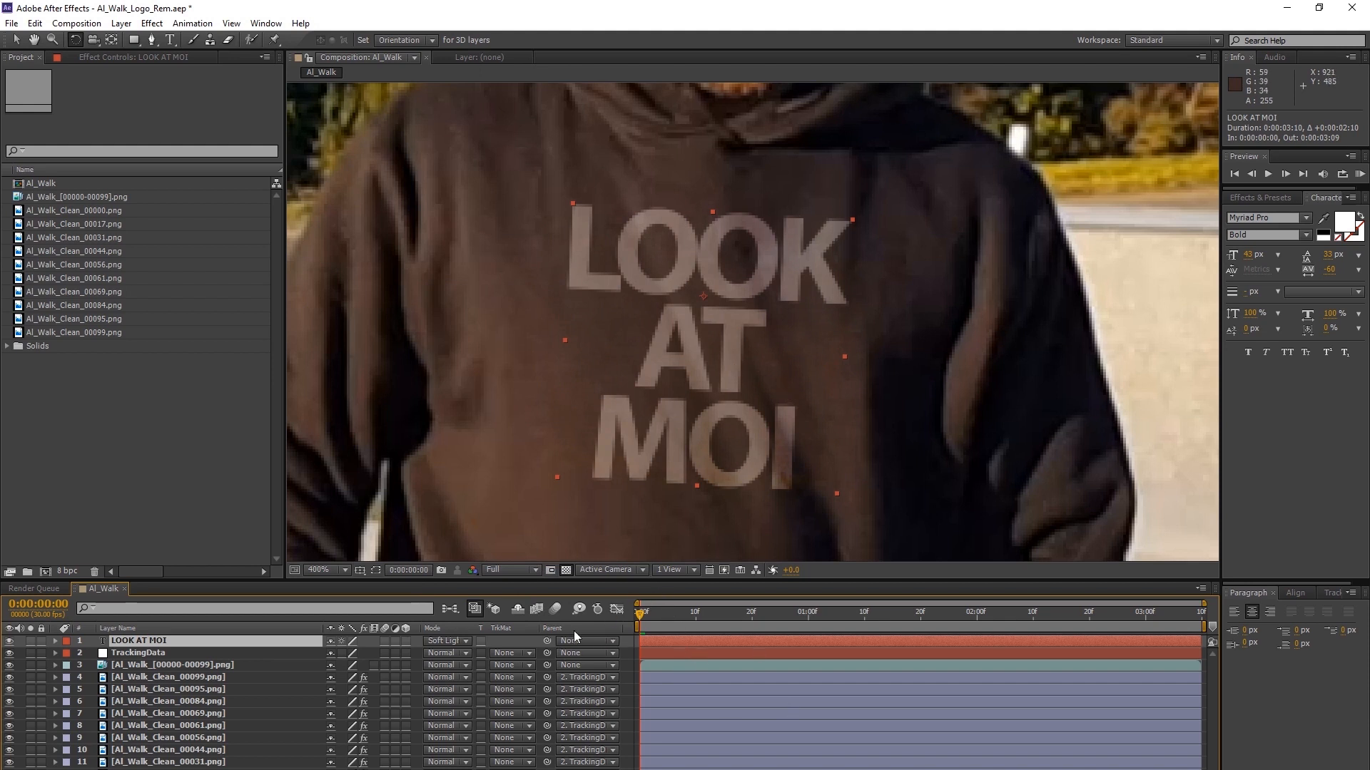
Parent the LOOK AT MOI text layer to the TrackingData layer and deselect it
left_click(615, 642)
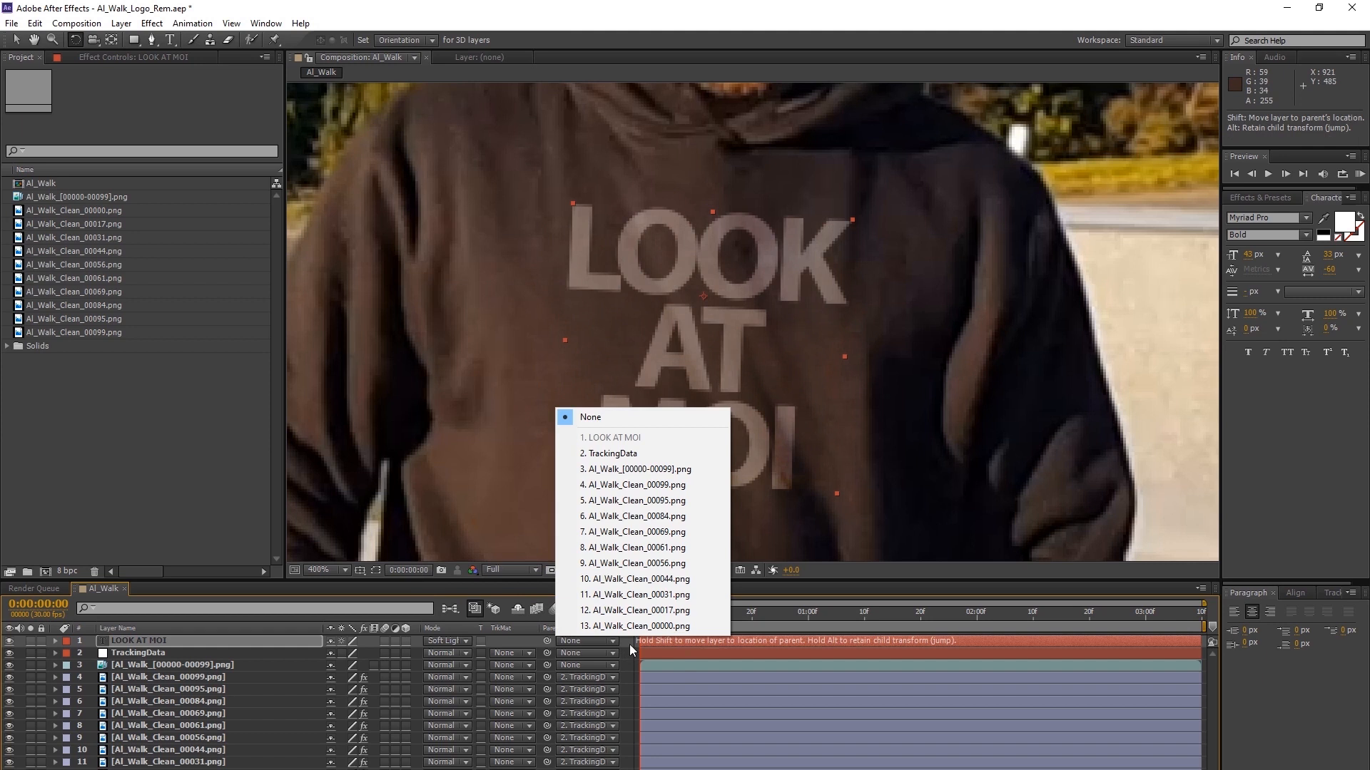
left_click(617, 454)
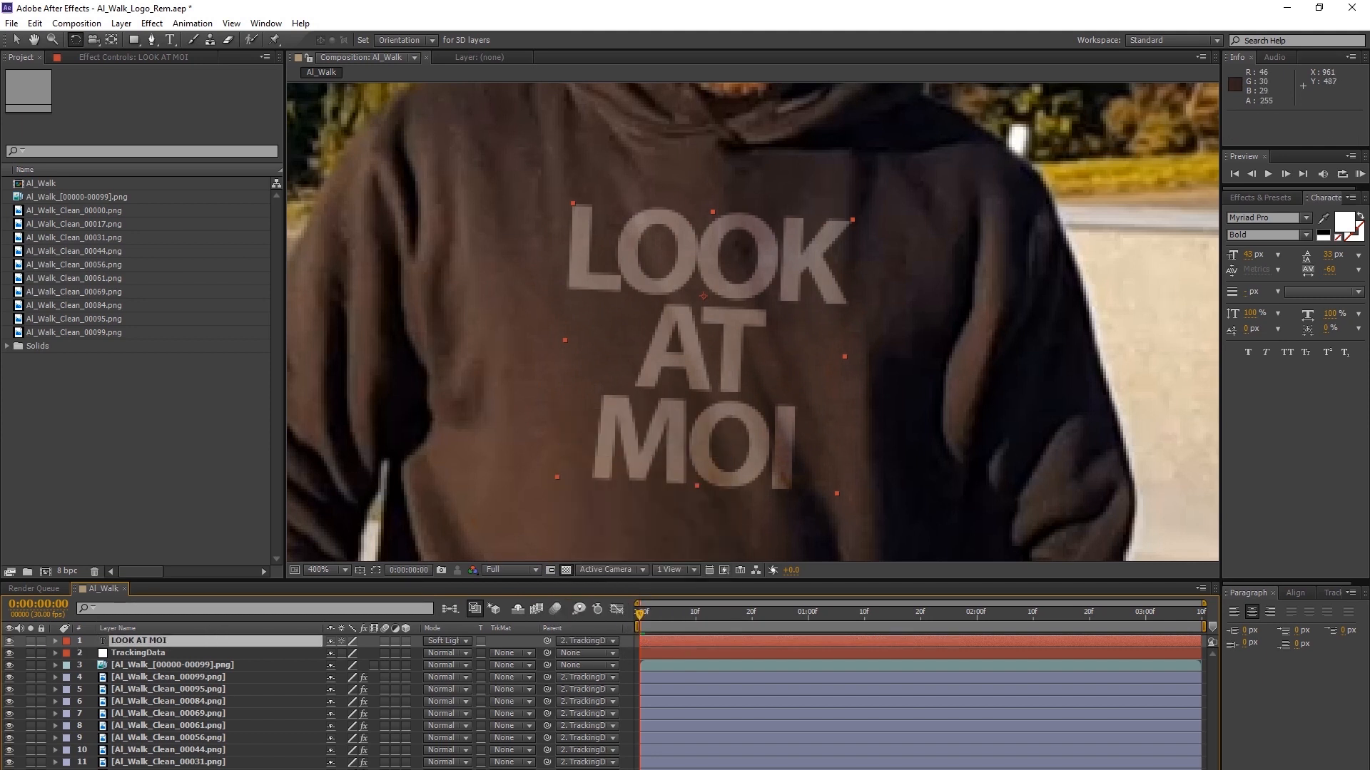
key("F2")
Play a RAM preview of the composition from frame 0 to check that the text follows the hoodie
scroll(678, 455, "down", 1)
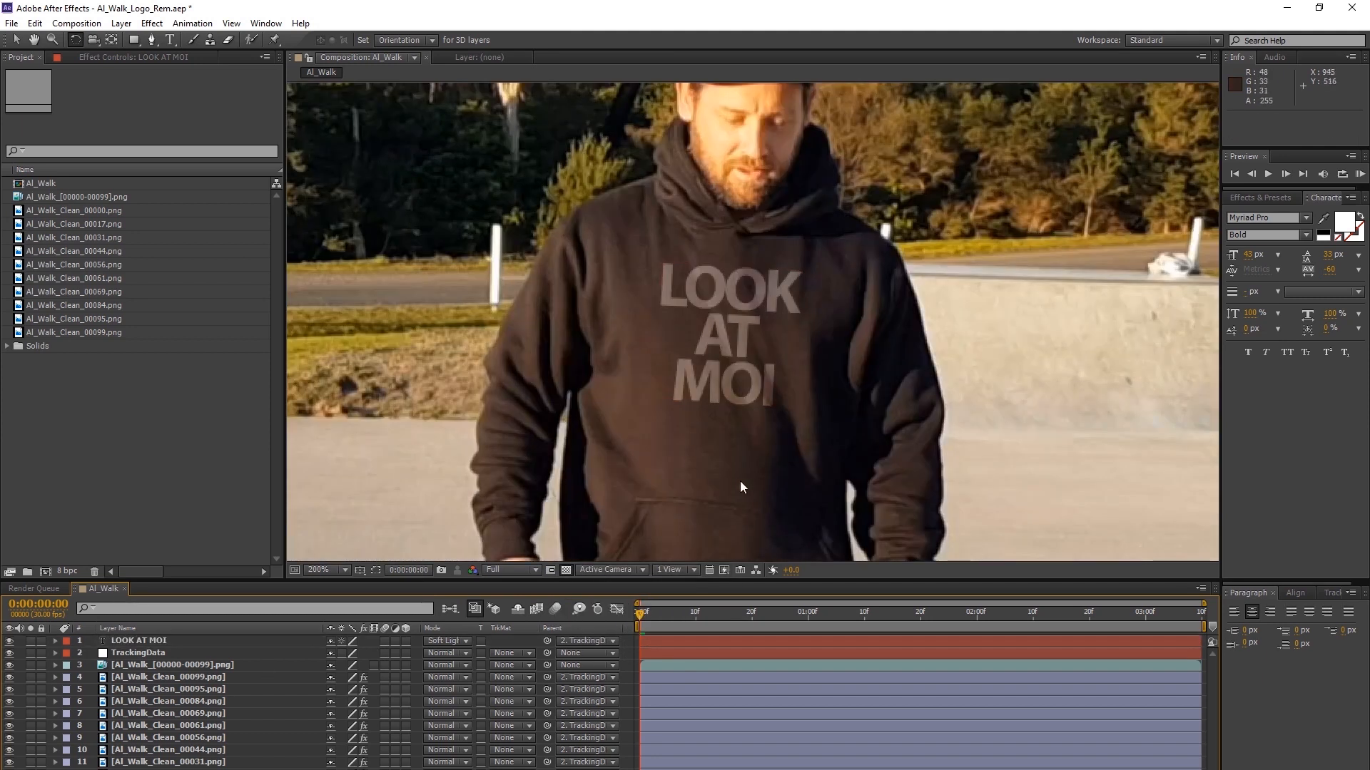
scroll(741, 482, "down", 1)
mouse_move(639, 613)
left_mouse_down()
mouse_move(1217, 611)
mouse_move(635, 596)
left_mouse_up()
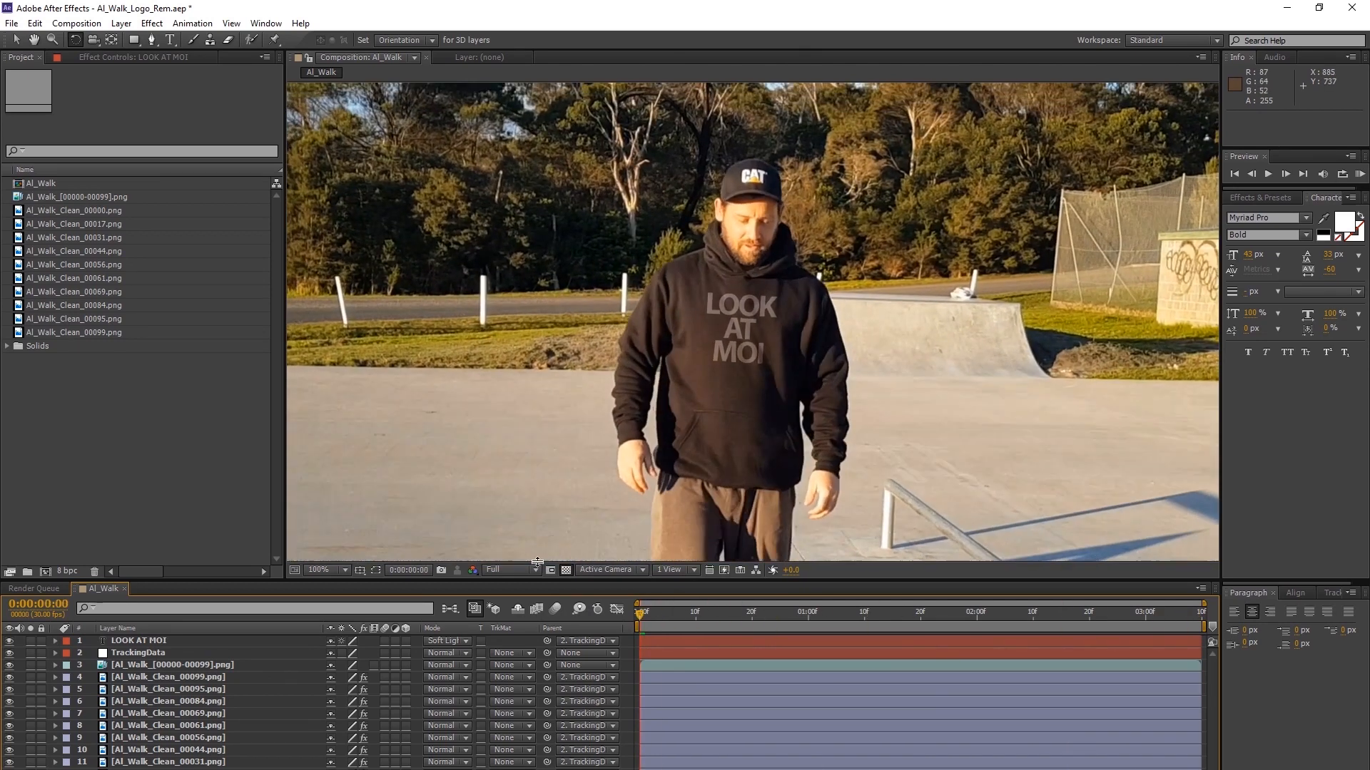
left_click(1359, 173)
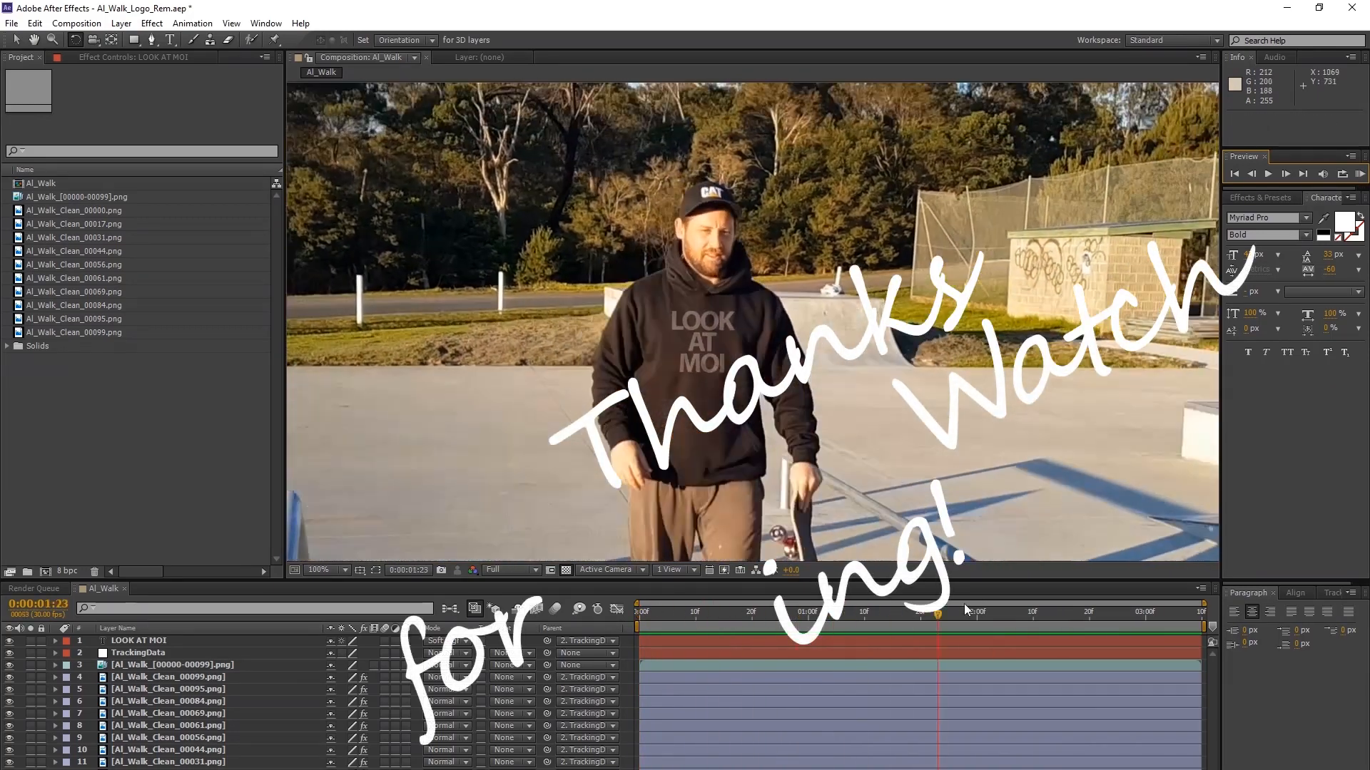
left_click(963, 603)
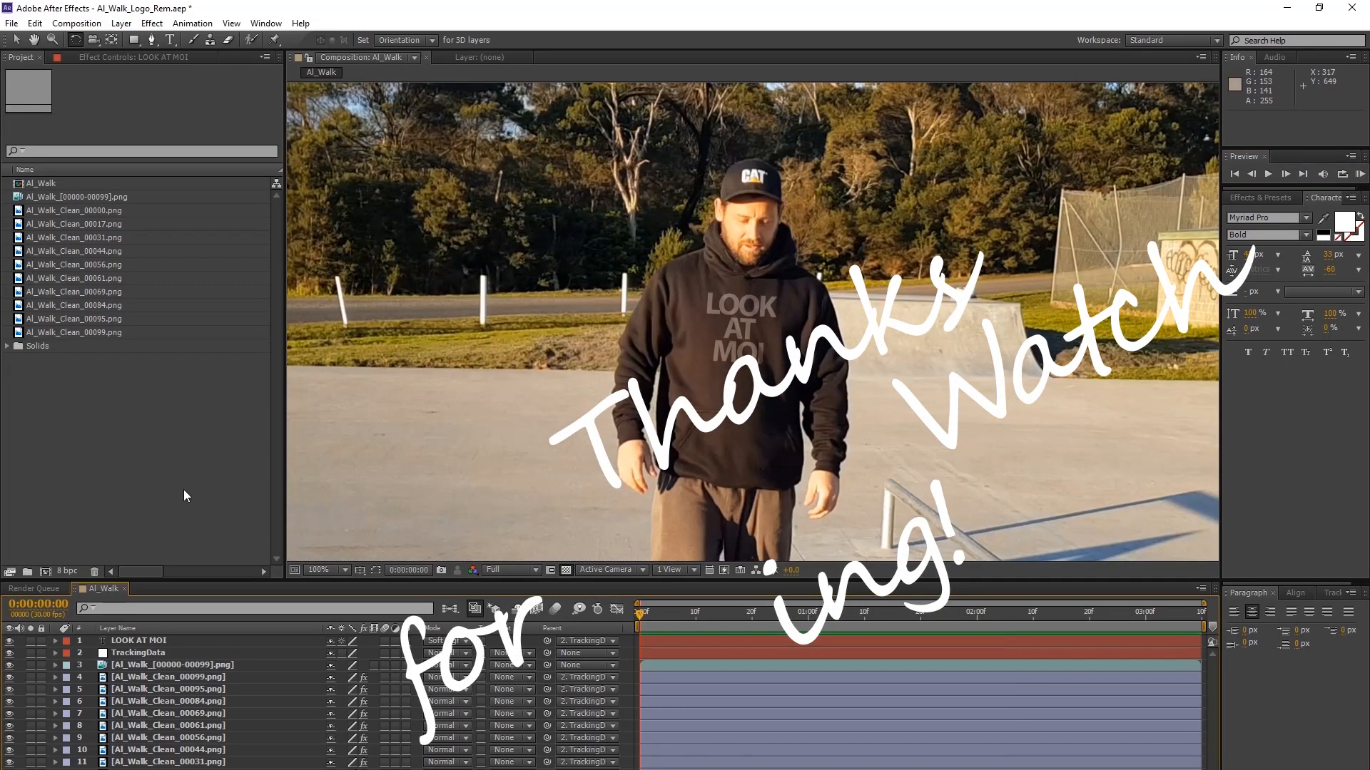